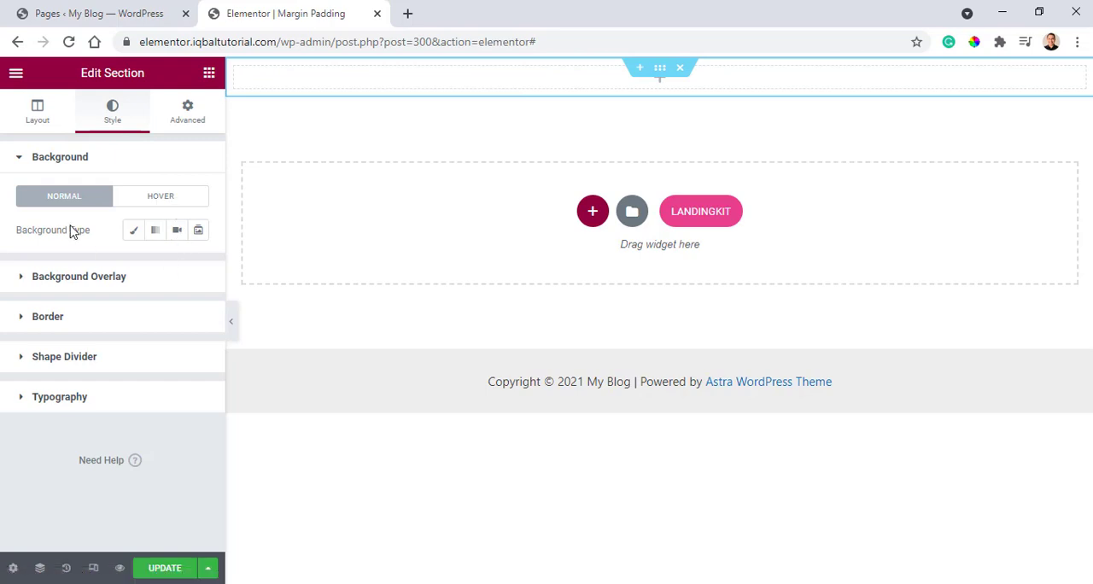
Give the section a classic background in red, #E14141.
click(136, 232)
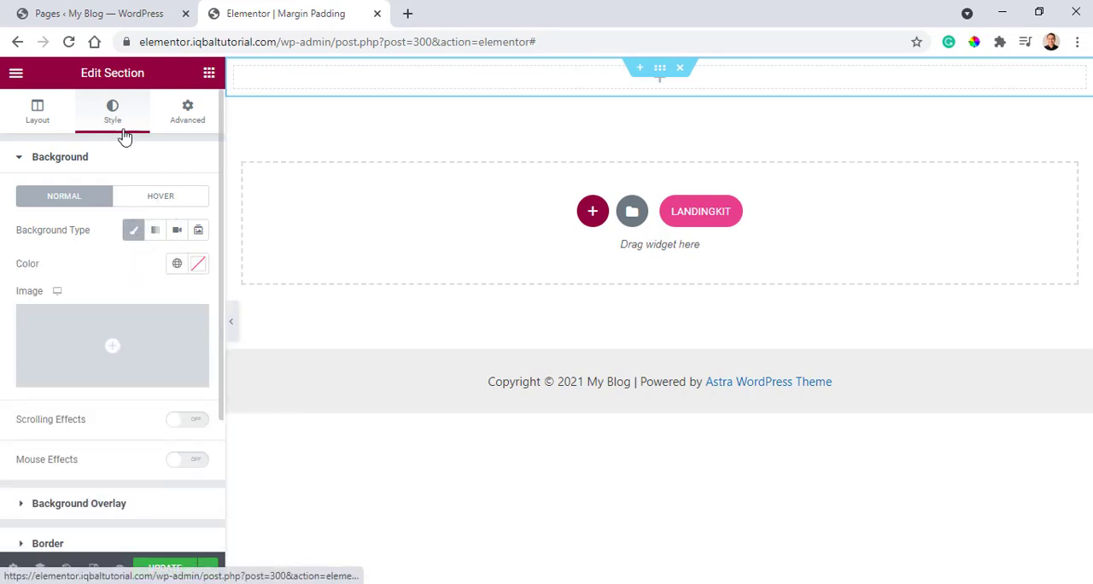
click(199, 264)
drag(221, 331, 242, 335)
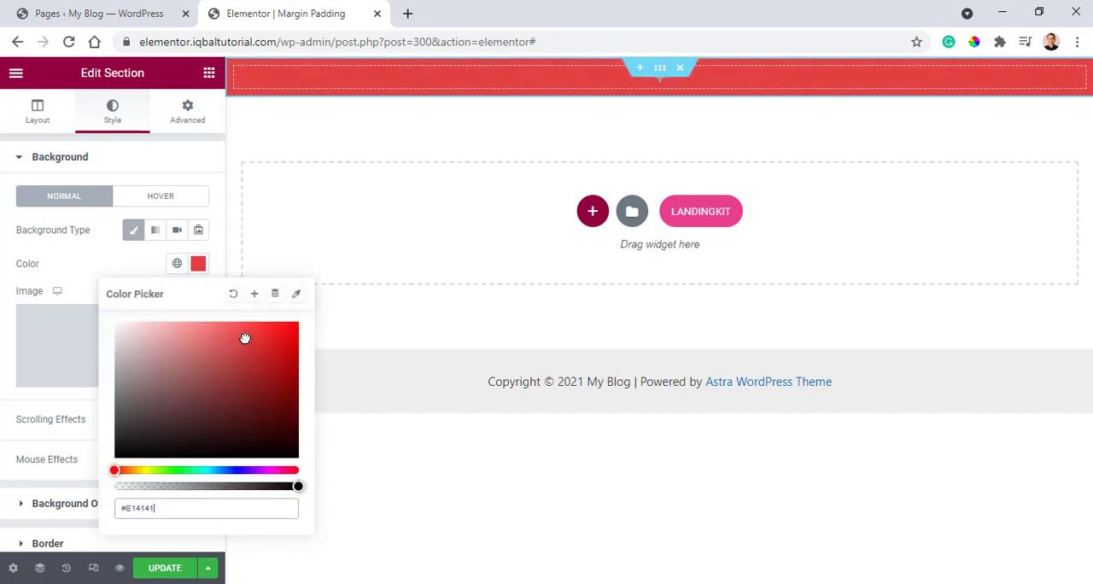
Give the column inside the red section a classic background in green, #32C340.
click(236, 70)
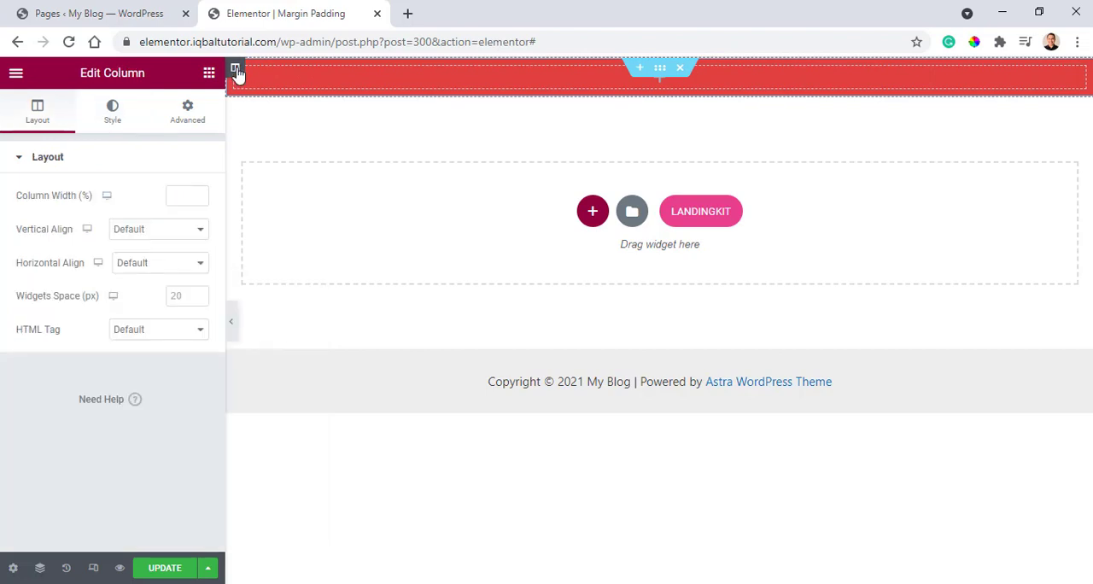
click(112, 113)
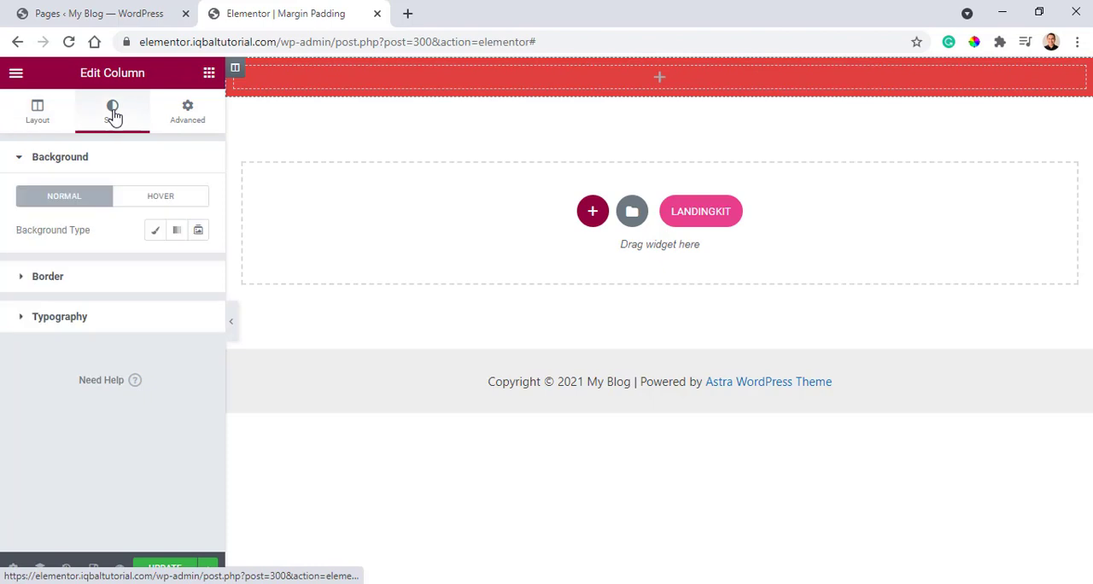
click(154, 231)
click(198, 264)
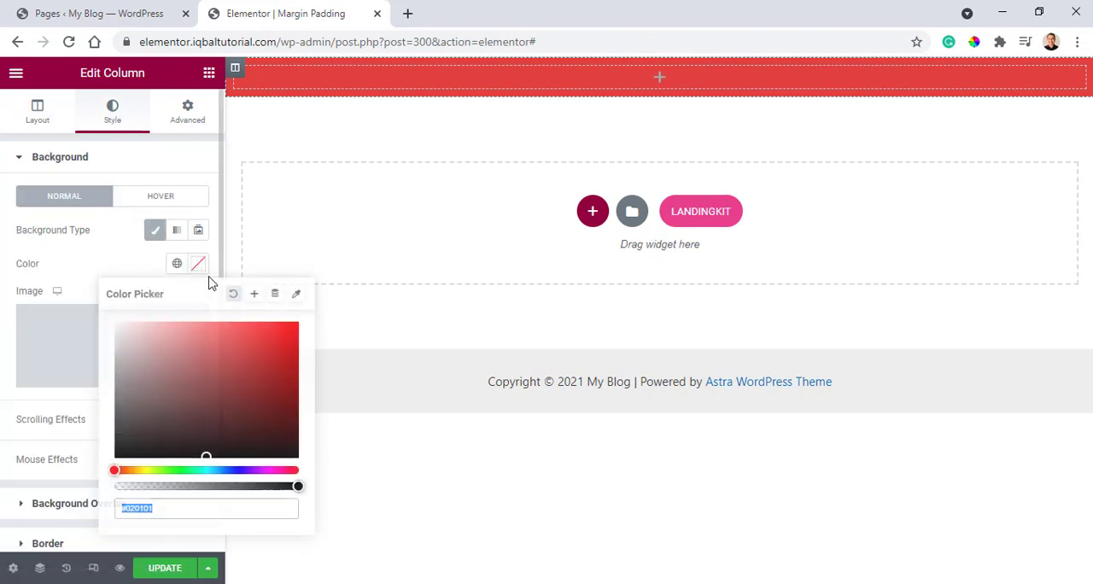
click(179, 471)
mouse_move(241, 355)
mouse_down()
mouse_move(234, 330)
mouse_move(259, 334)
mouse_move(251, 355)
mouse_up()
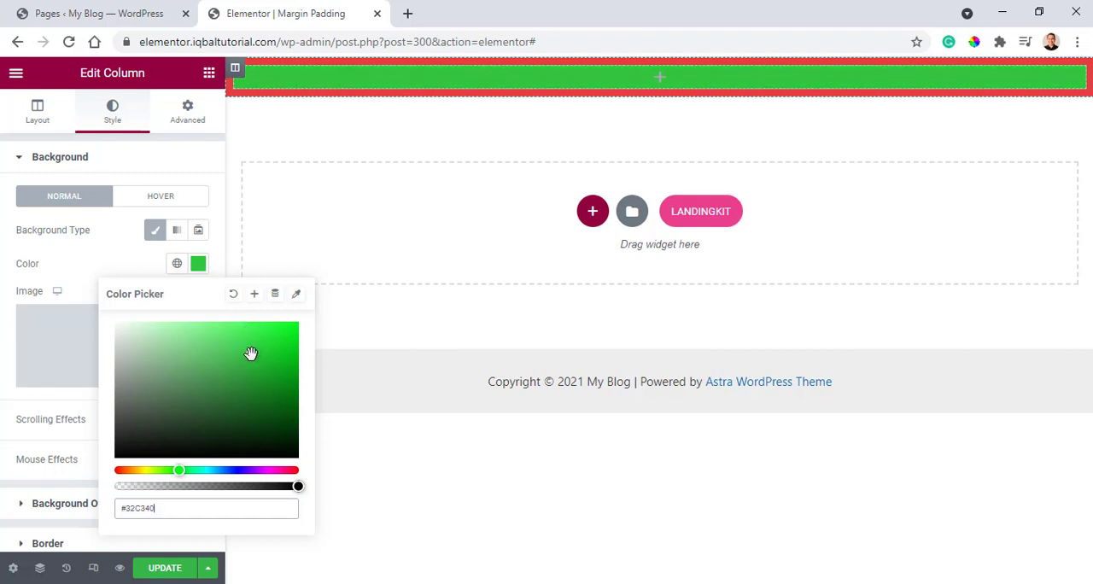
mouse_move(653, 92)
click(660, 69)
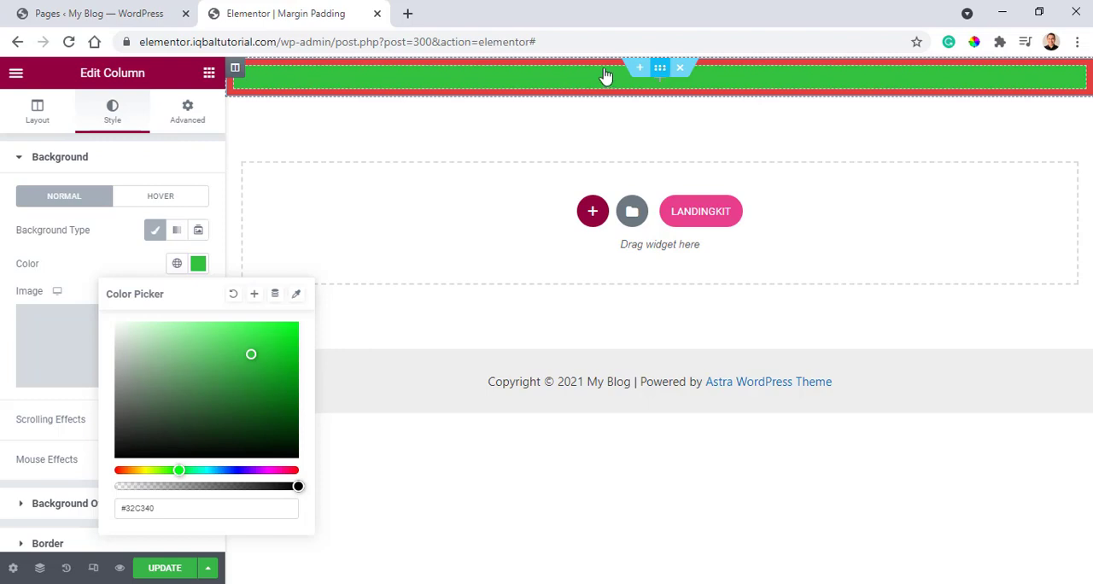
click(237, 73)
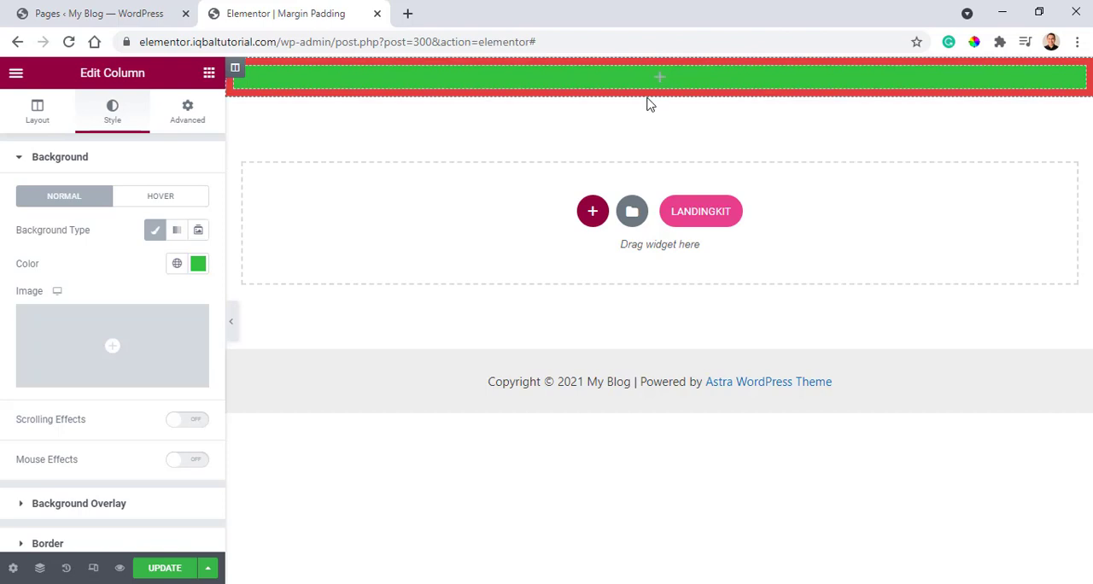
Set the red section's top and bottom margins to 100 px.
click(659, 68)
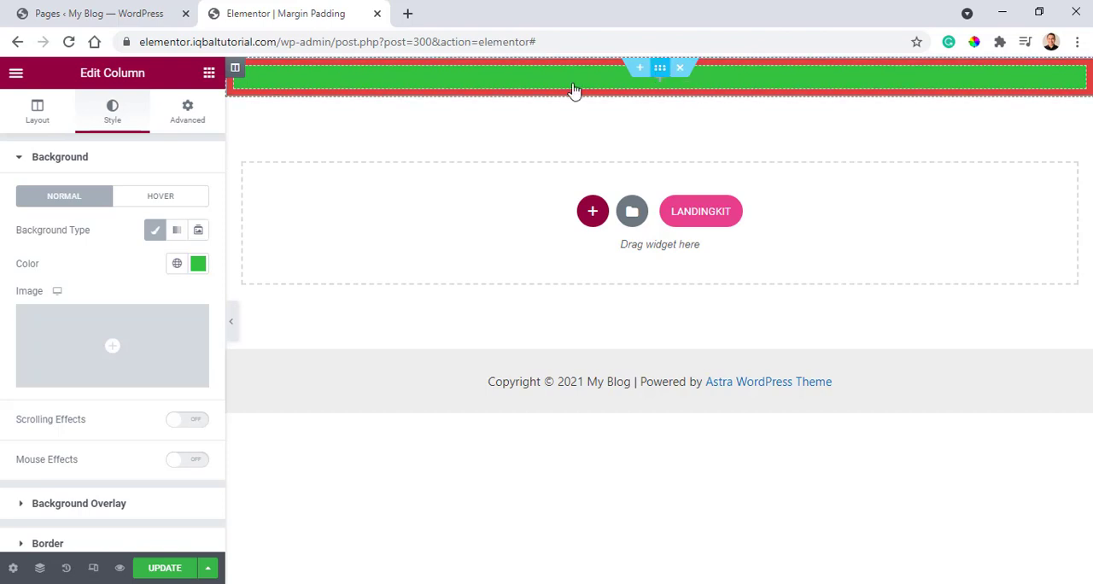
click(187, 114)
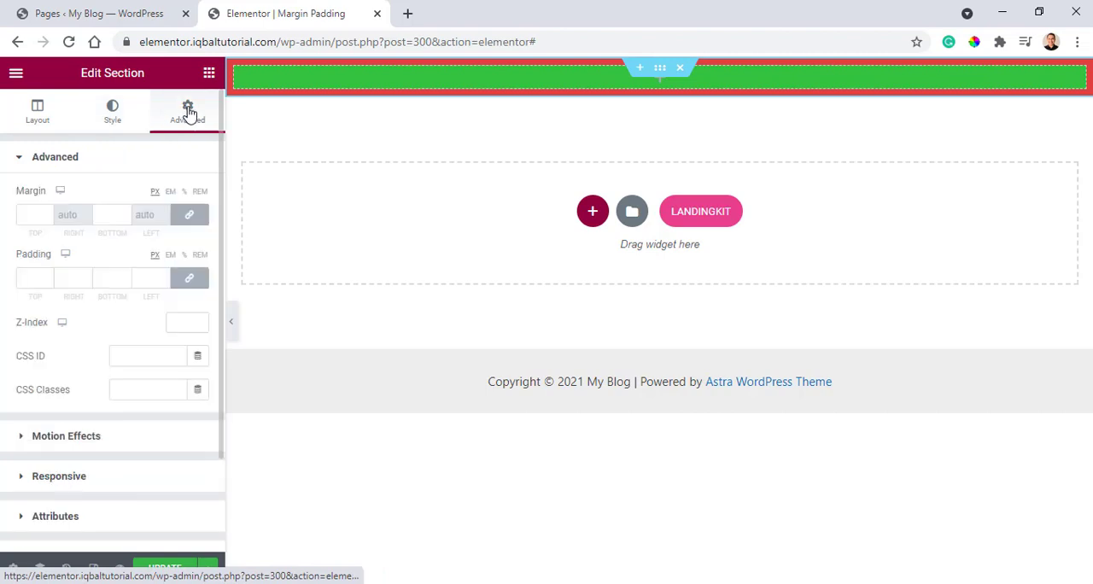
click(29, 279)
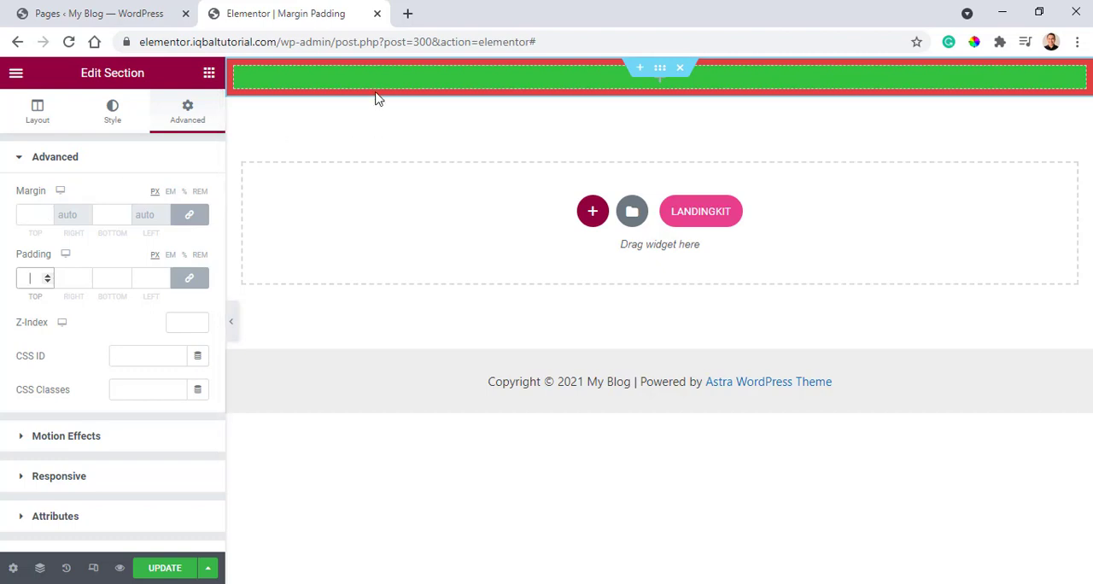
click(41, 216)
text(1)
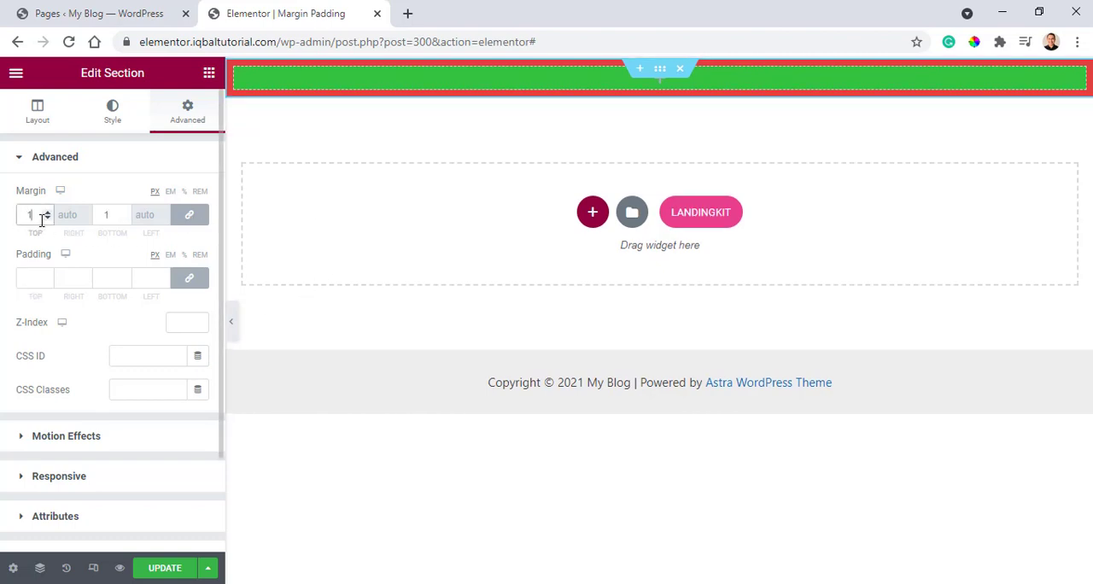
text(0)
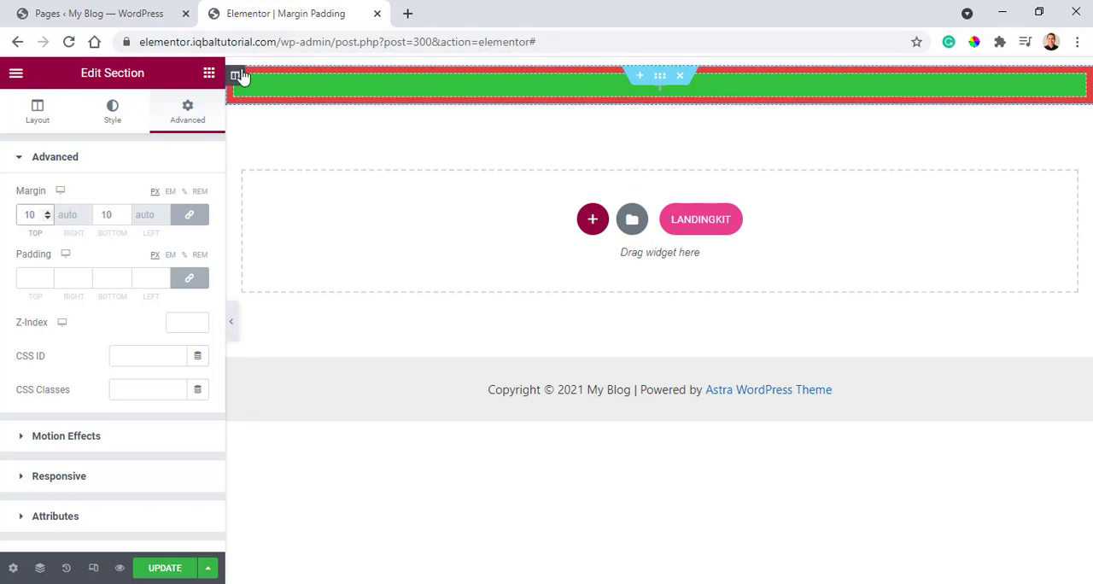
text(100)
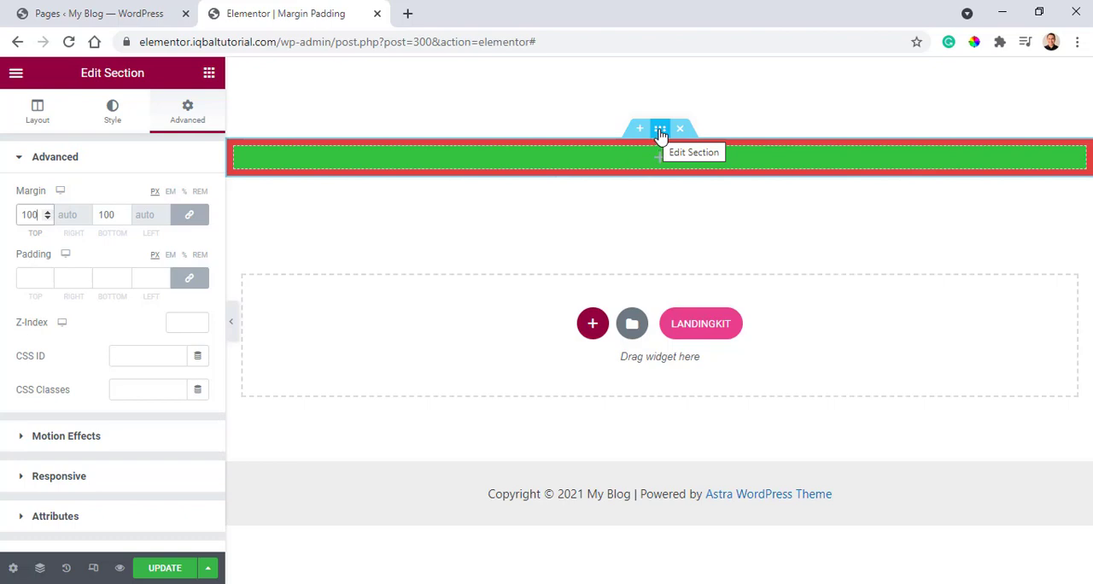
Set the red section's padding to 50 px on all four sides.
click(37, 277)
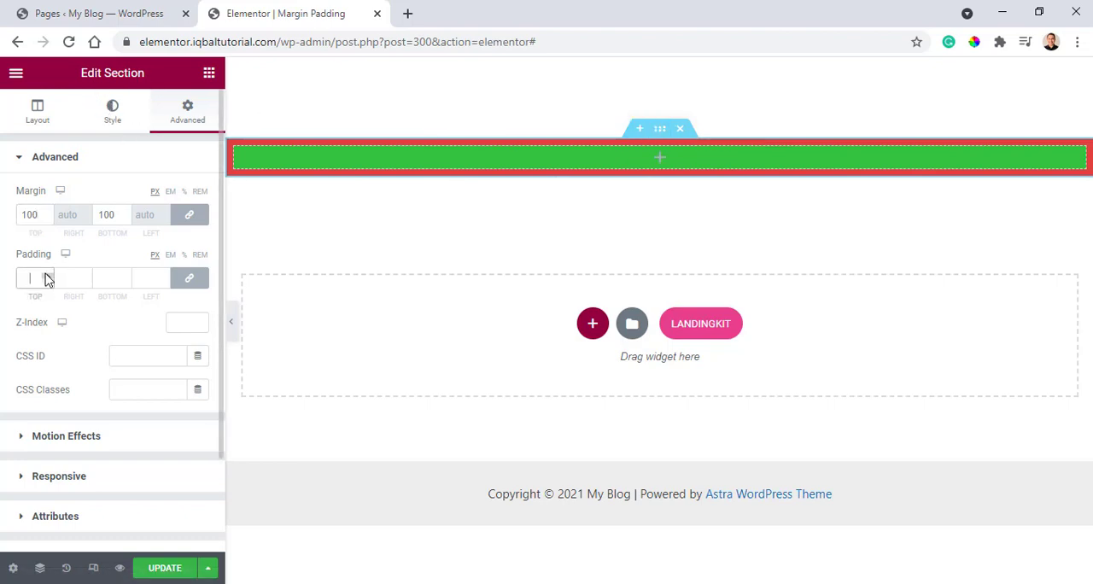
text(1)
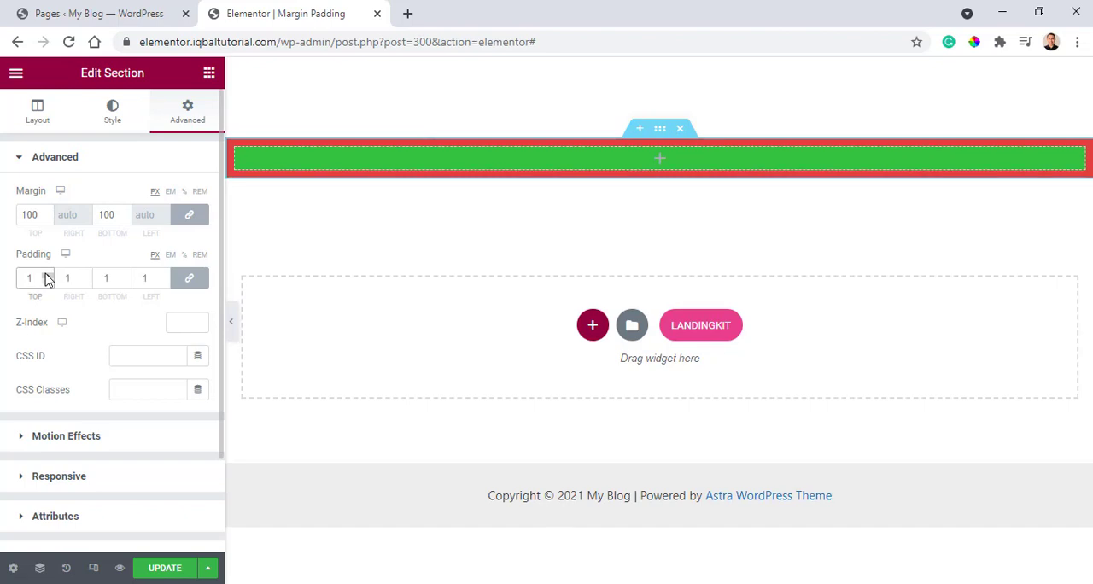
click(48, 275)
click(48, 276)
click(48, 276)
click(48, 276)
click(48, 276)
click(48, 276)
click(48, 276)
click(48, 276)
triple_click(48, 276)
triple_click(48, 276)
triple_click(48, 276)
triple_click(48, 276)
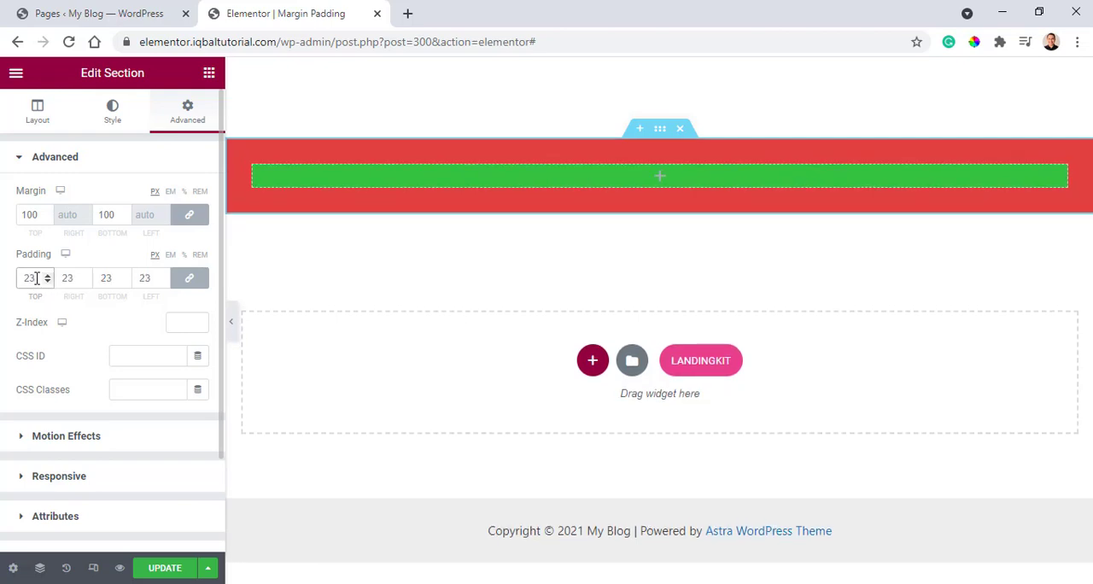
text(50)
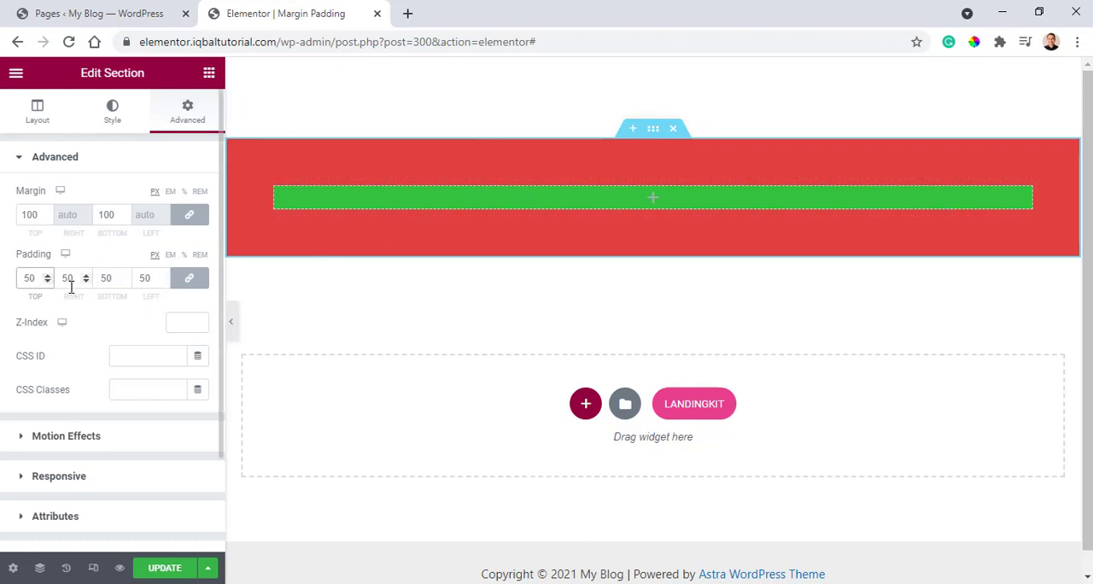
Unlink the section's padding values and set the top and bottom padding to 100 px each.
click(191, 283)
drag(37, 279, 2, 270)
text(100)
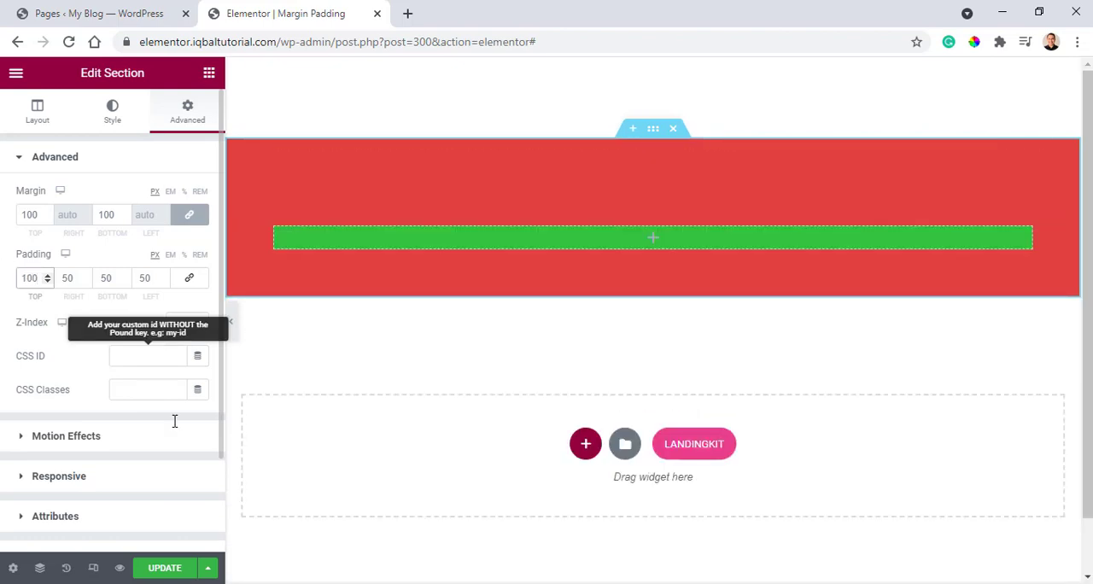
drag(120, 281, 88, 279)
text(100)
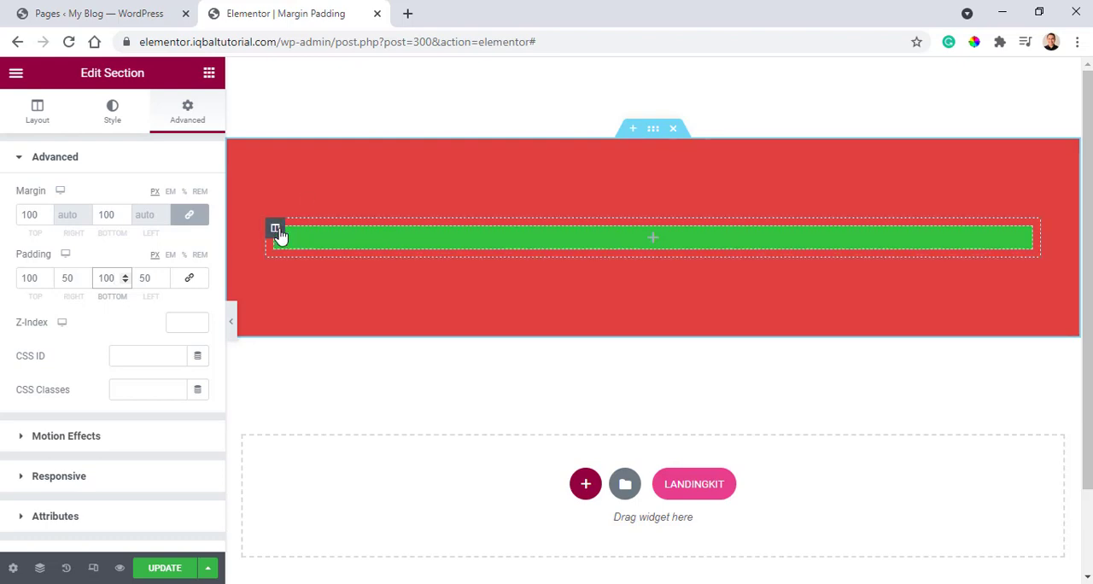
Add a Heading widget inside the green column.
click(277, 231)
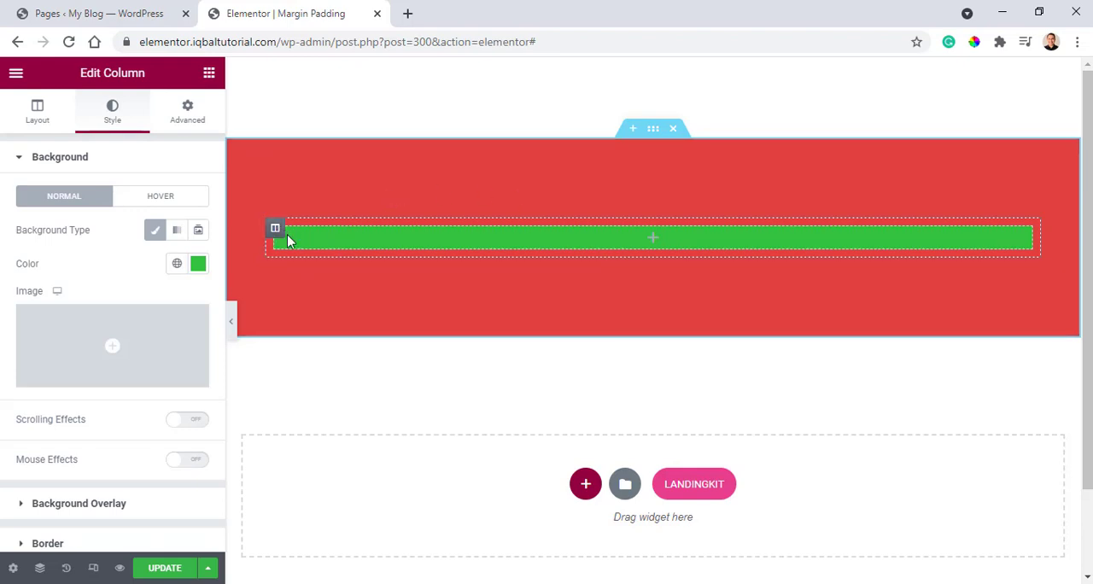
click(209, 74)
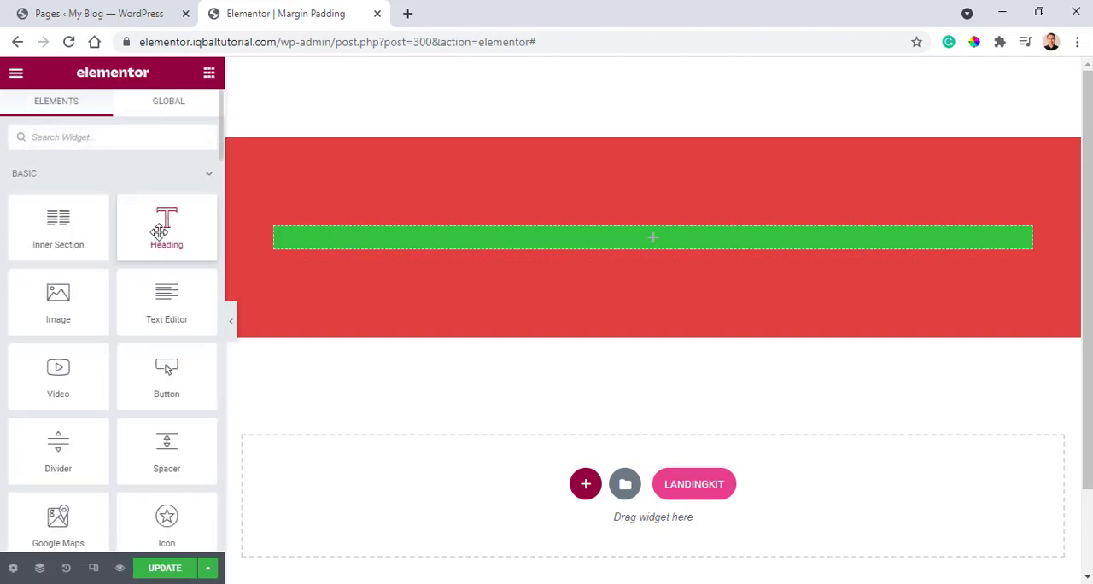
drag(164, 227, 641, 250)
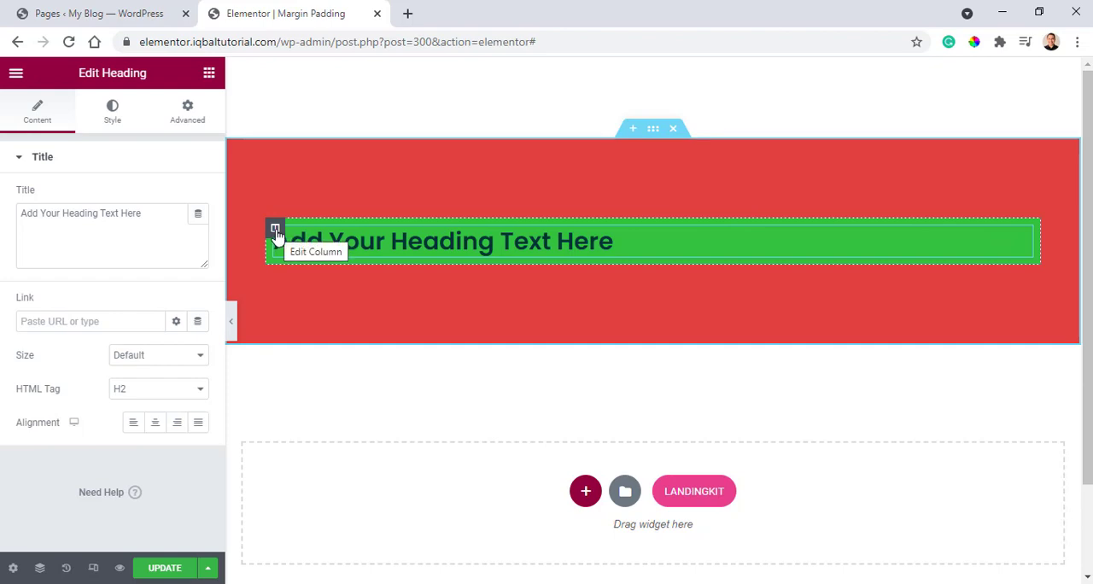
Set the heading's text color to white, #FFFFFF.
click(275, 231)
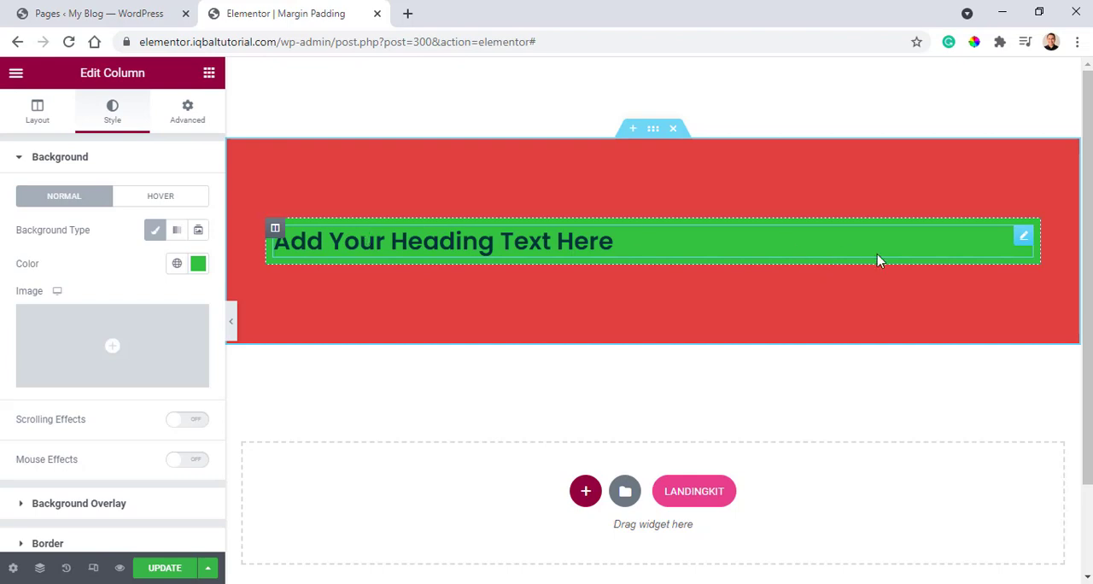
click(1023, 239)
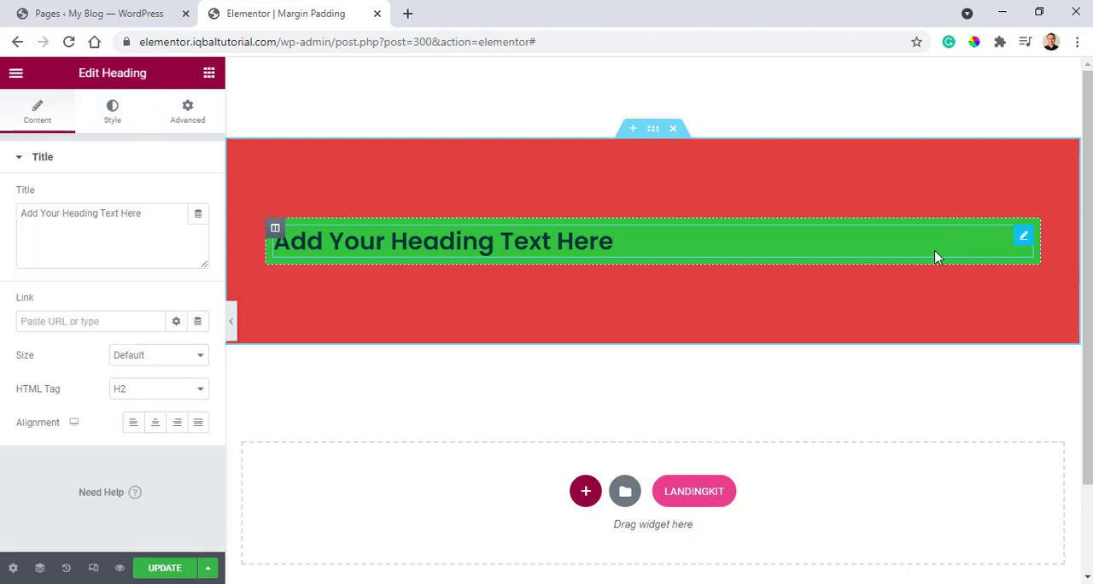
click(114, 112)
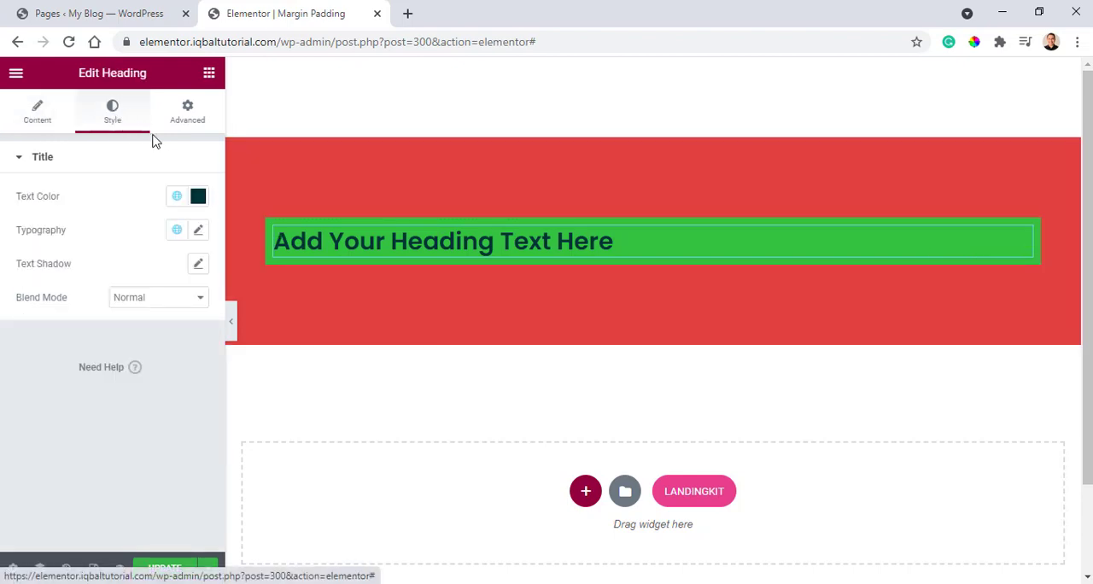
click(198, 197)
text(#FFFFFF)
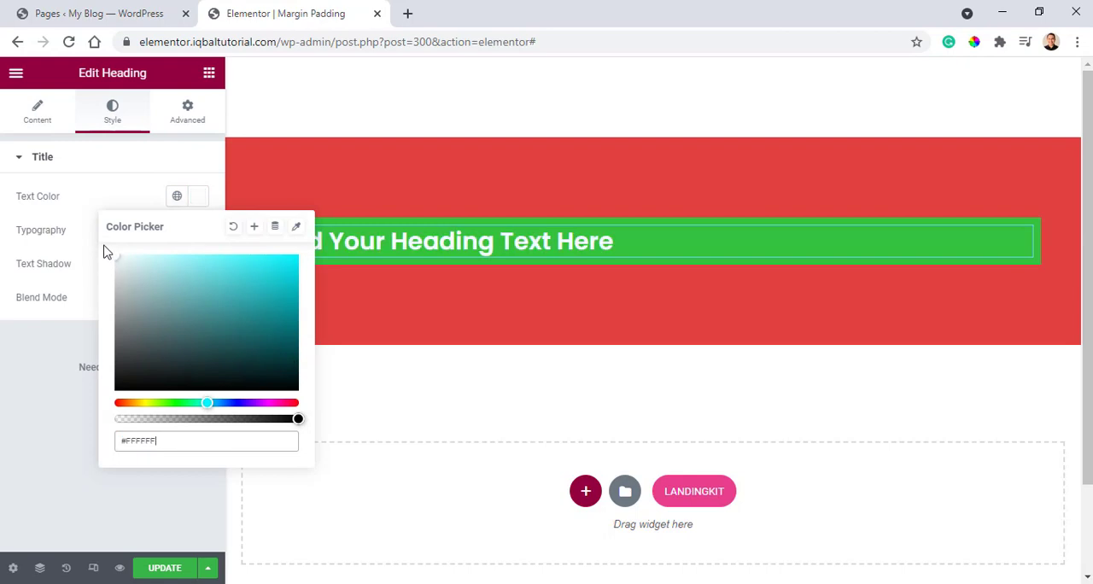
click(3, 351)
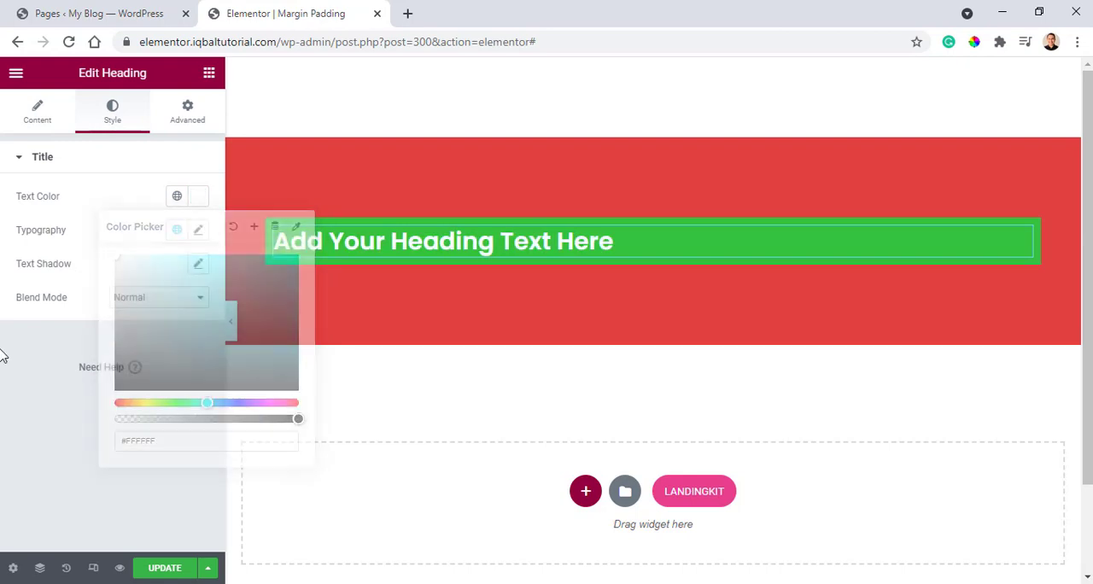
Give the heading widget a classic background in dark purple, #4F4268.
click(189, 113)
click(86, 487)
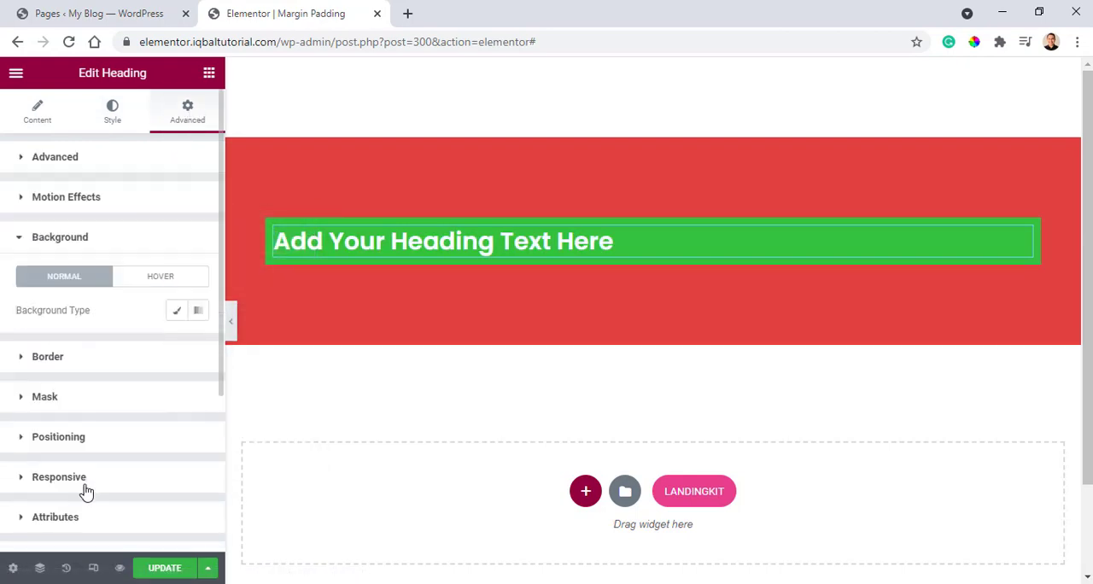
click(177, 231)
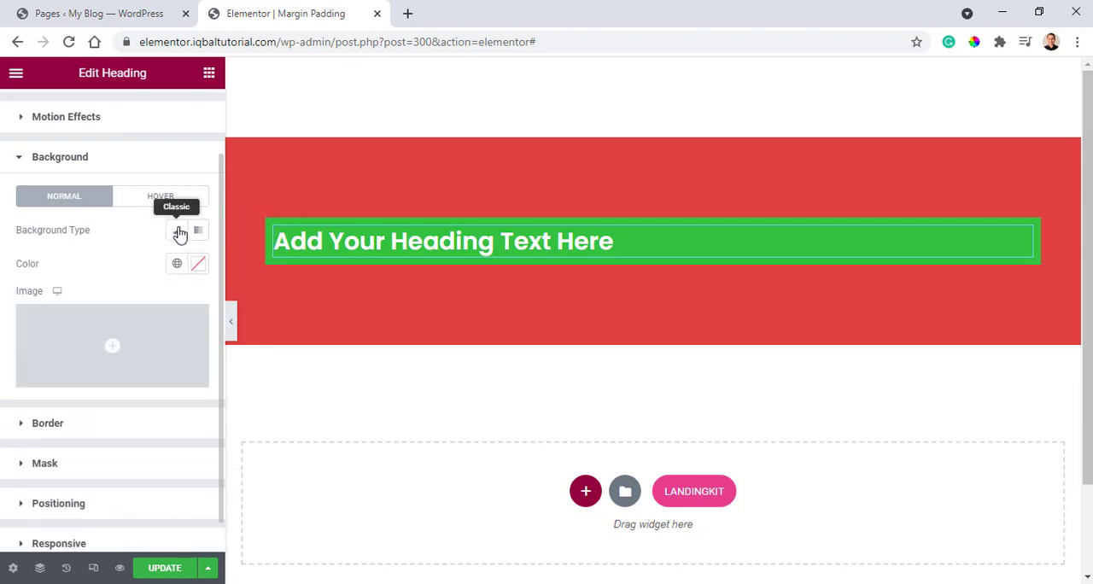
click(199, 265)
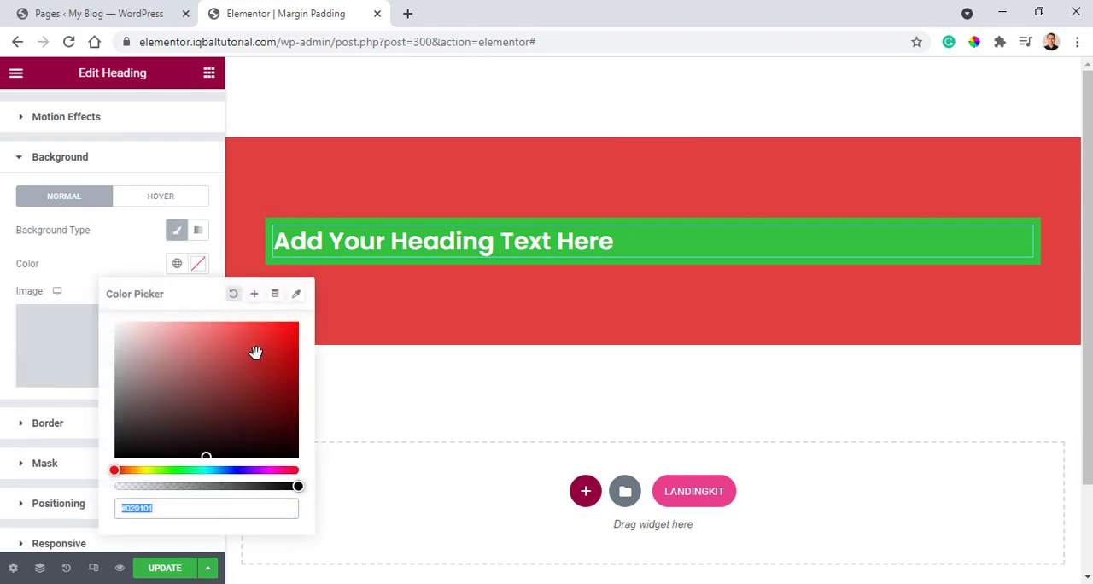
drag(226, 470, 248, 472)
drag(252, 341, 179, 403)
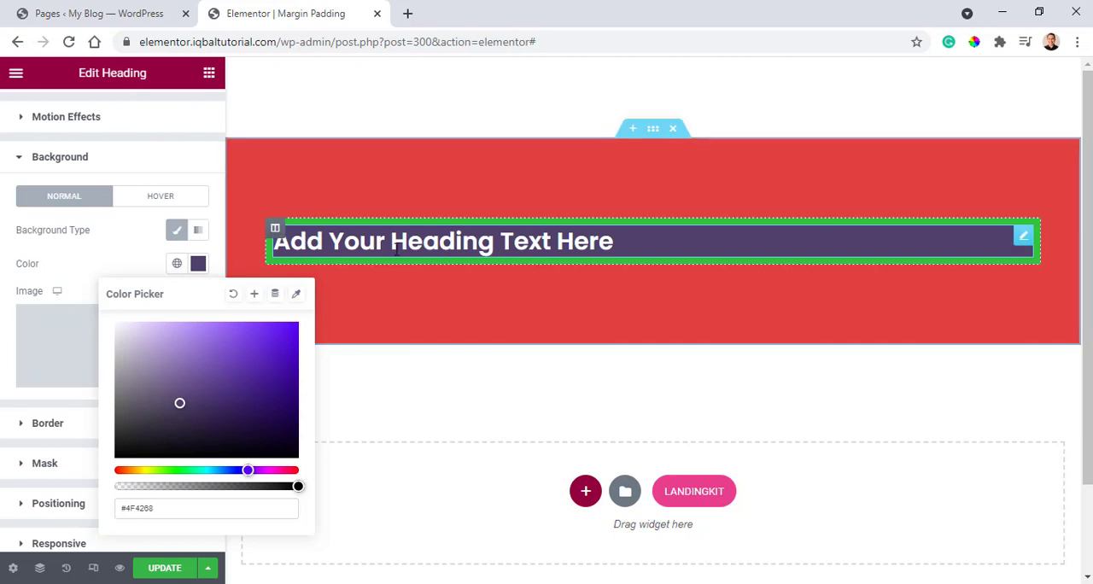
click(180, 253)
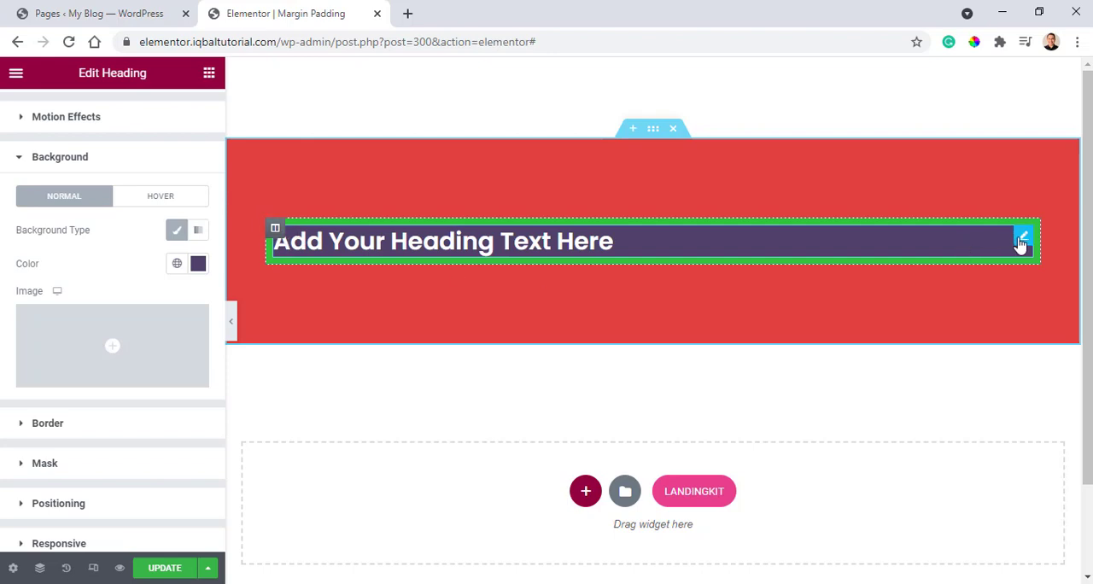
Set the green column's linked margin to 30 px on all four sides.
click(276, 230)
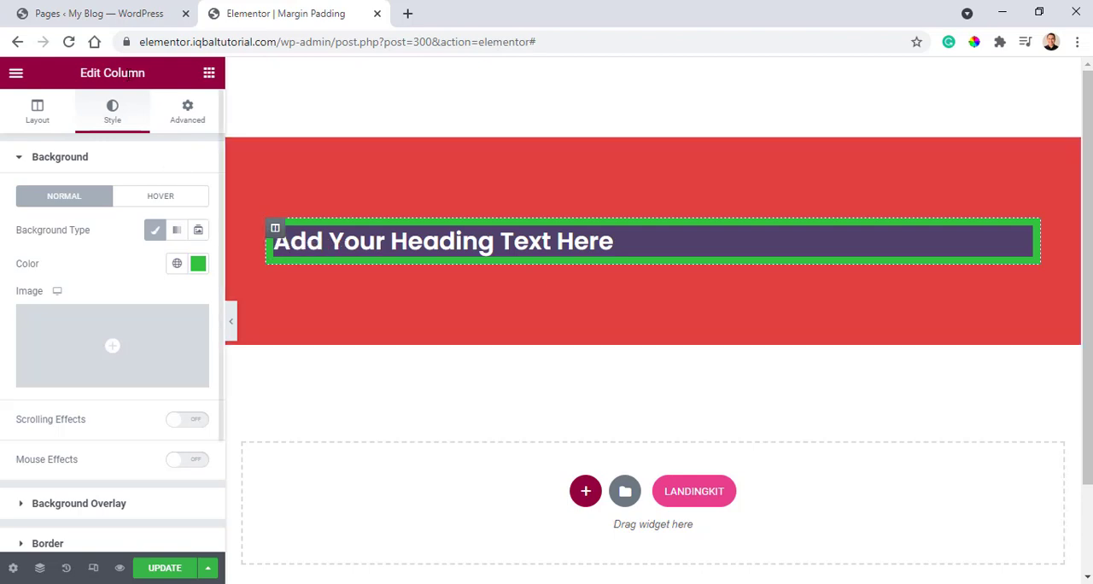
click(188, 113)
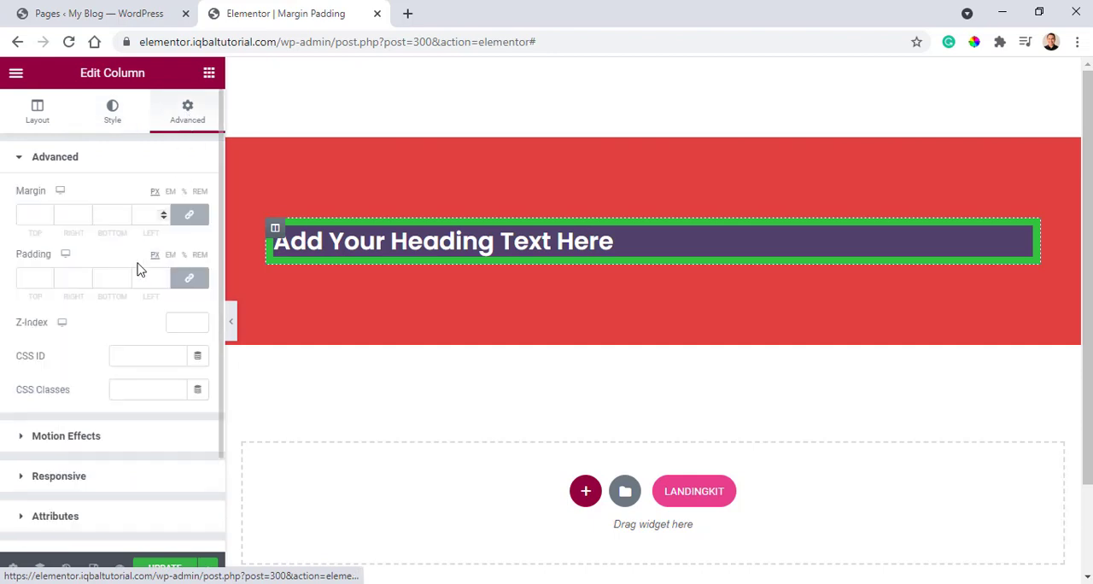
click(48, 217)
click(48, 212)
click(48, 213)
click(47, 213)
click(48, 213)
click(48, 212)
click(48, 212)
click(48, 213)
click(47, 213)
click(48, 213)
click(48, 213)
click(48, 213)
click(48, 219)
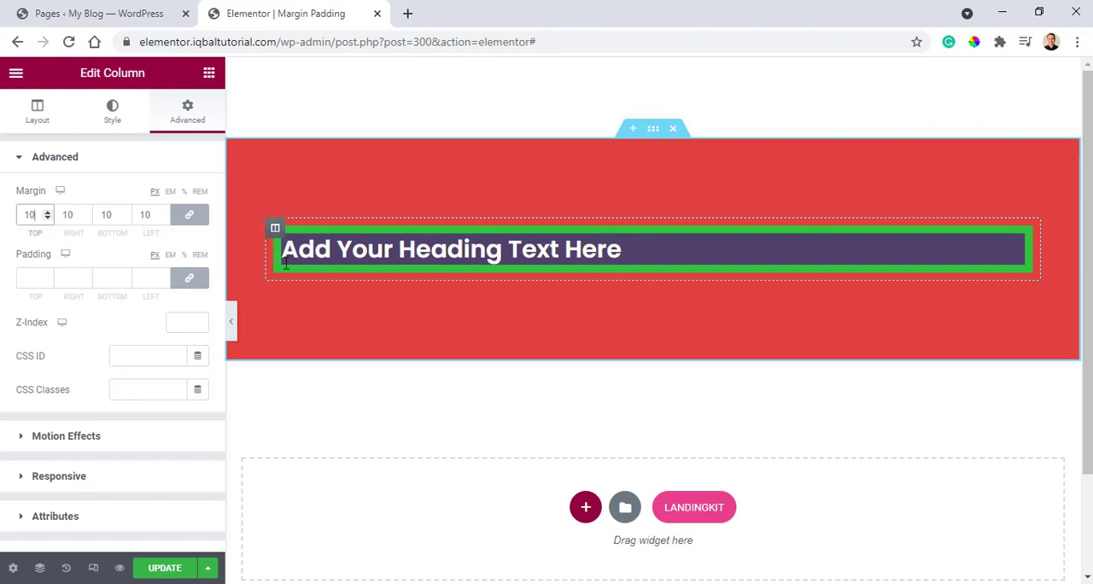
click(51, 211)
click(50, 211)
click(50, 211)
click(50, 211)
click(51, 211)
click(50, 211)
double_click(51, 211)
click(51, 212)
click(51, 211)
click(50, 211)
click(50, 211)
click(51, 211)
click(50, 211)
click(50, 211)
click(50, 211)
click(51, 211)
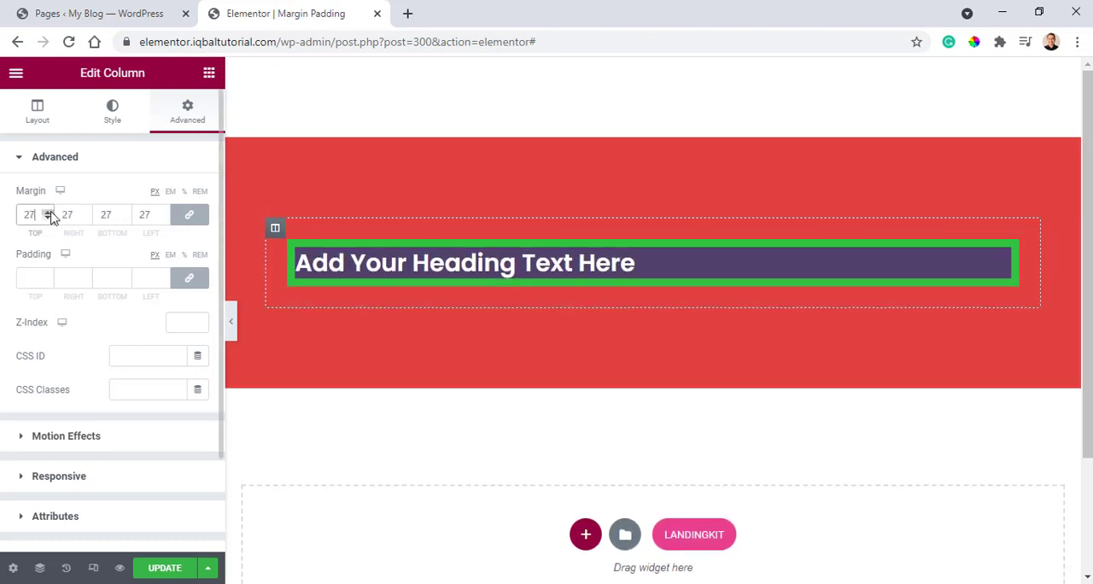
drag(38, 214, 15, 193)
text(30)
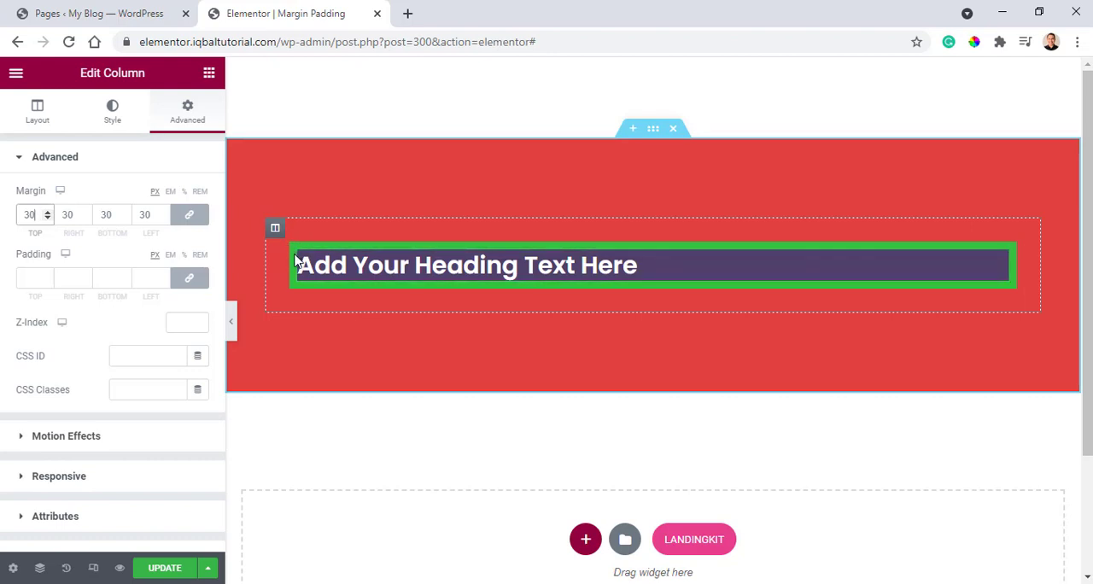
Raise the green column's linked padding gradually to 18 px on all four sides.
click(38, 277)
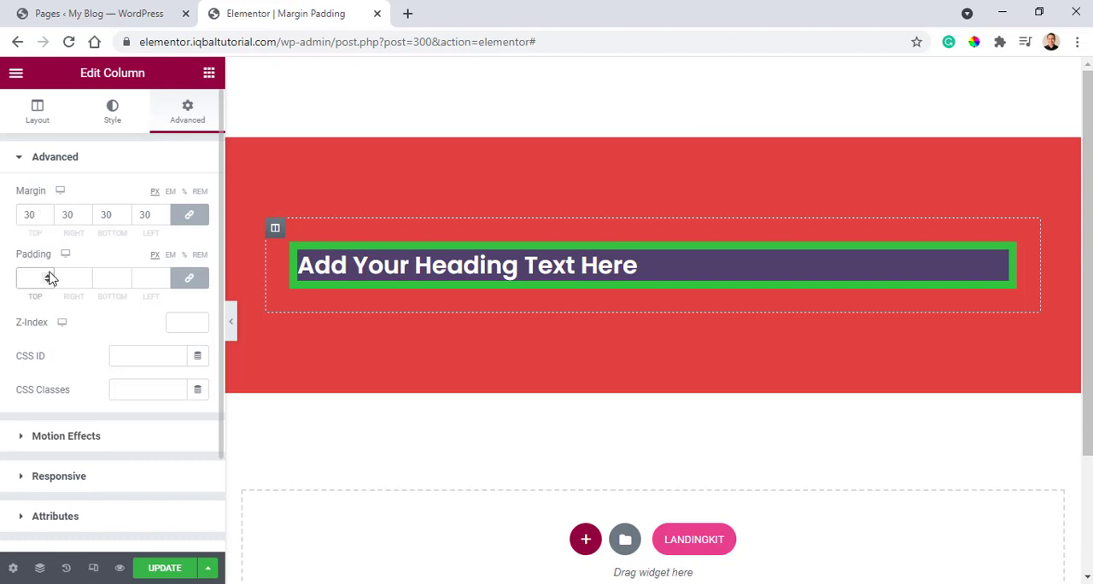
click(45, 275)
click(45, 276)
click(45, 276)
click(45, 276)
click(46, 276)
click(45, 276)
click(46, 275)
triple_click(45, 276)
triple_click(45, 276)
triple_click(45, 276)
click(46, 276)
click(45, 276)
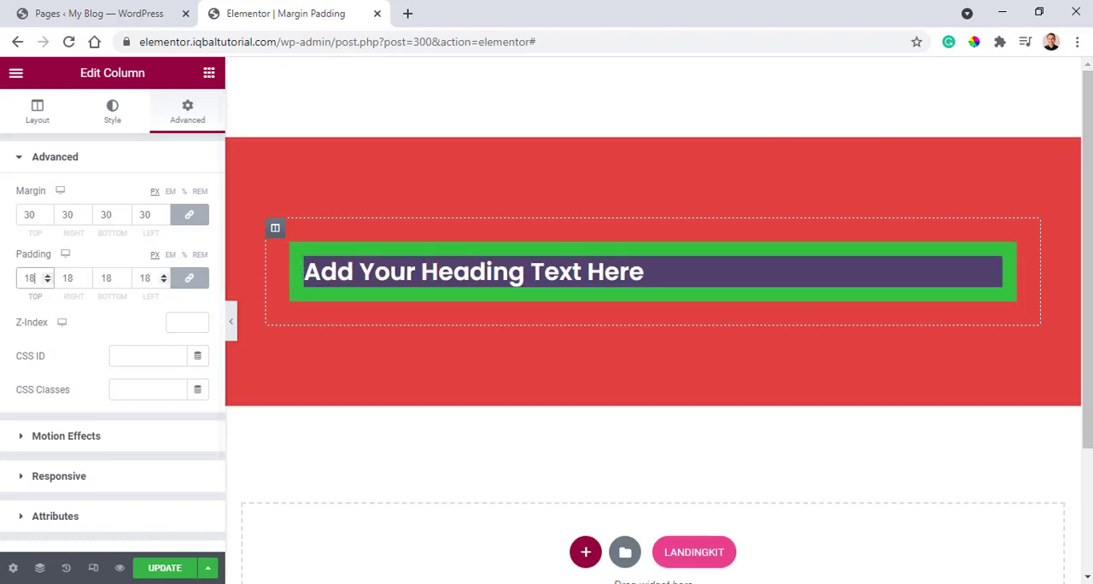
Reduce the green column's linked padding to 0 and set it to 10 px on all sides.
drag(41, 278, 3, 257)
text(0)
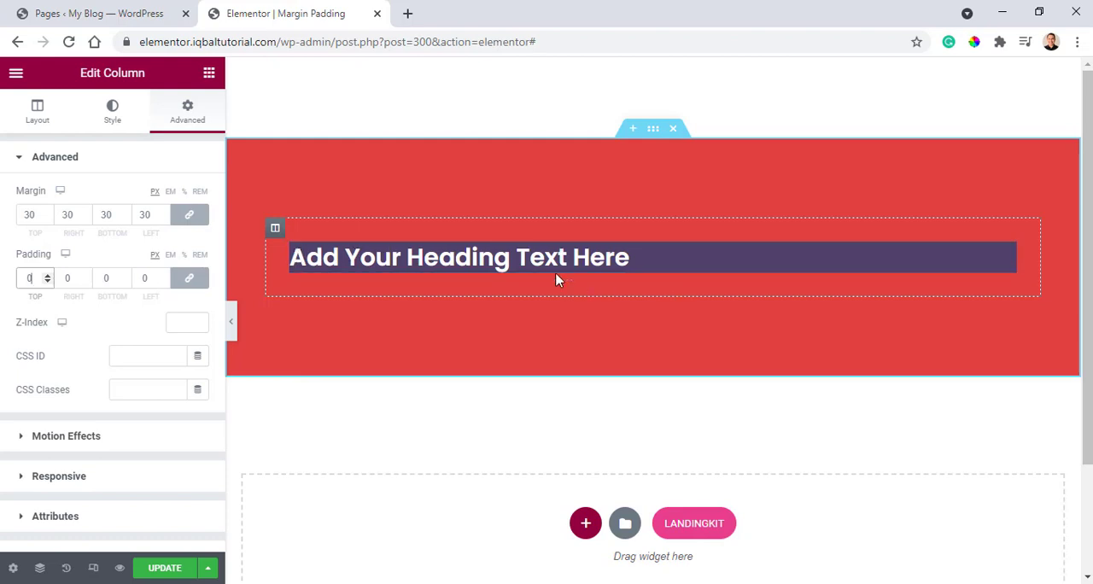
double_click(34, 278)
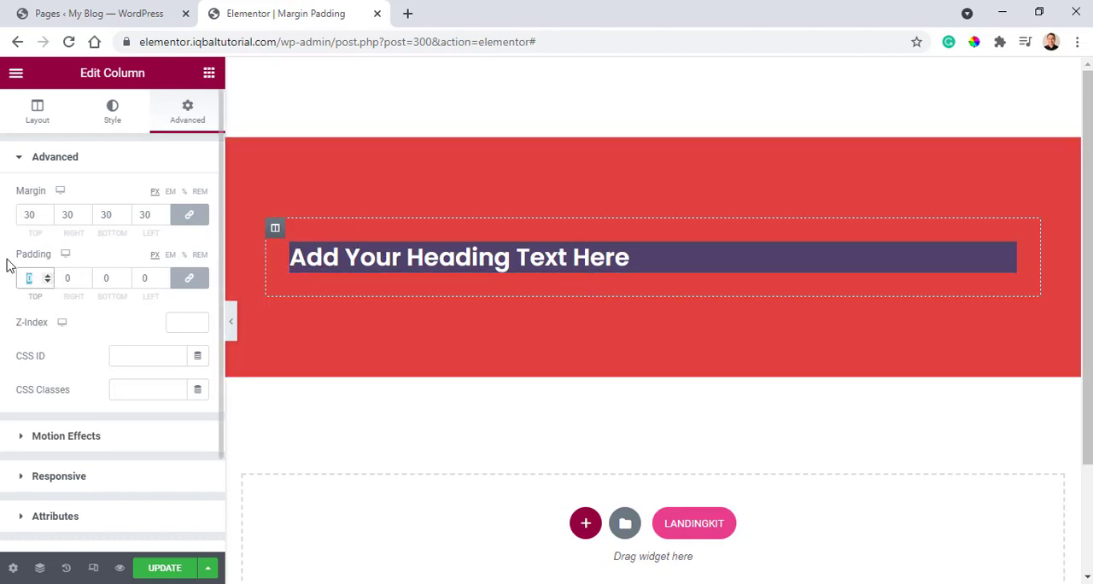
text(10)
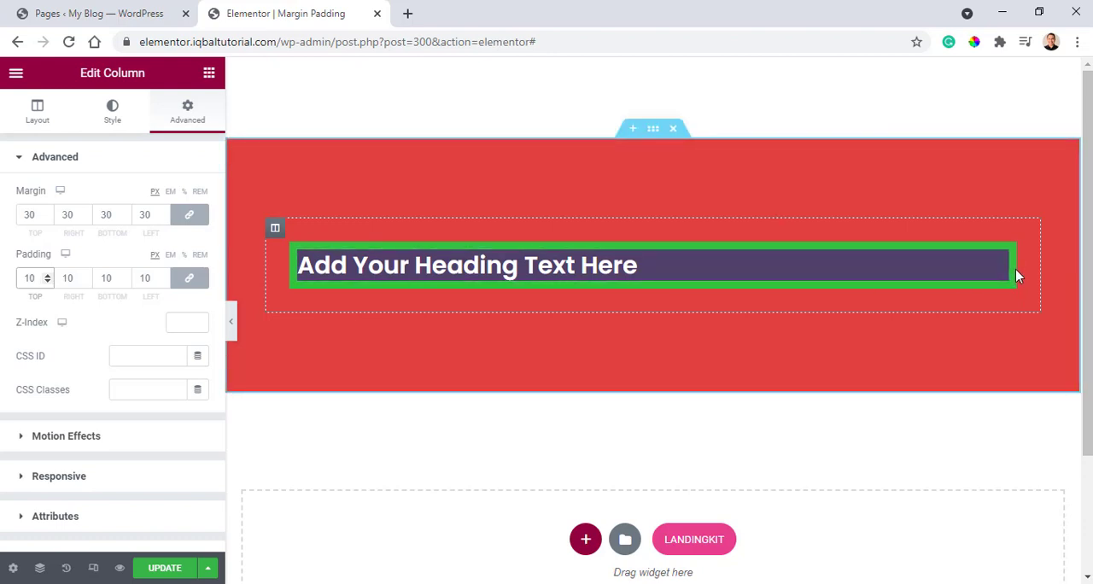
Set the red section's right padding to 200 px.
click(653, 132)
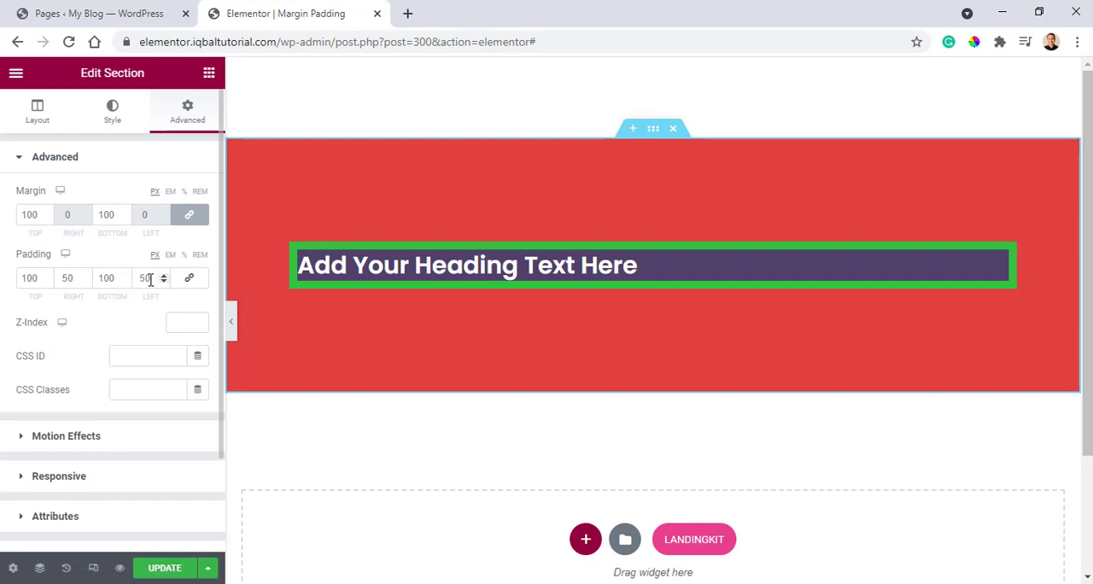
double_click(70, 278)
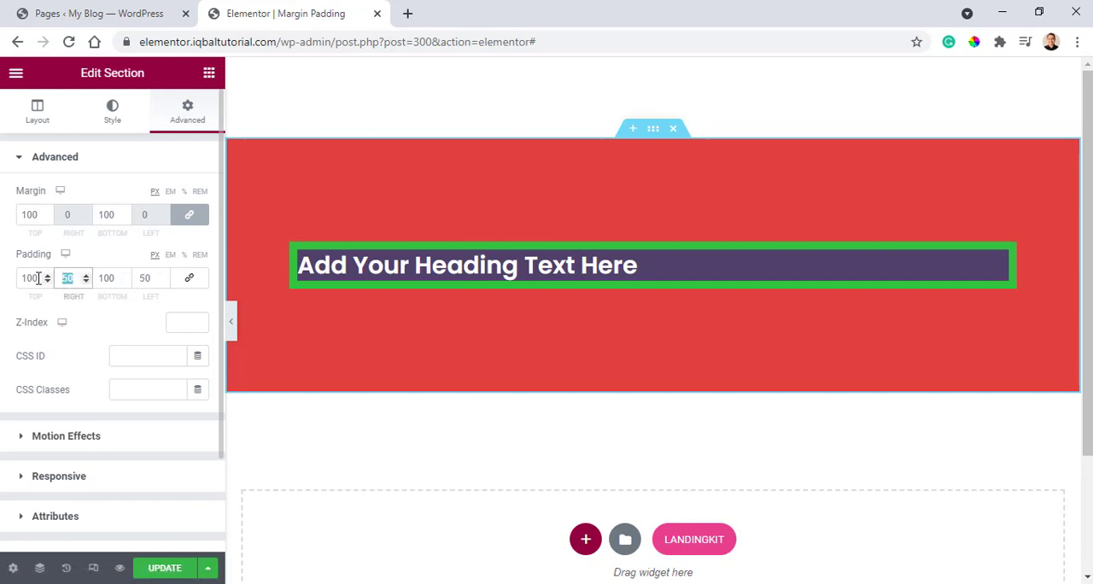
text(200)
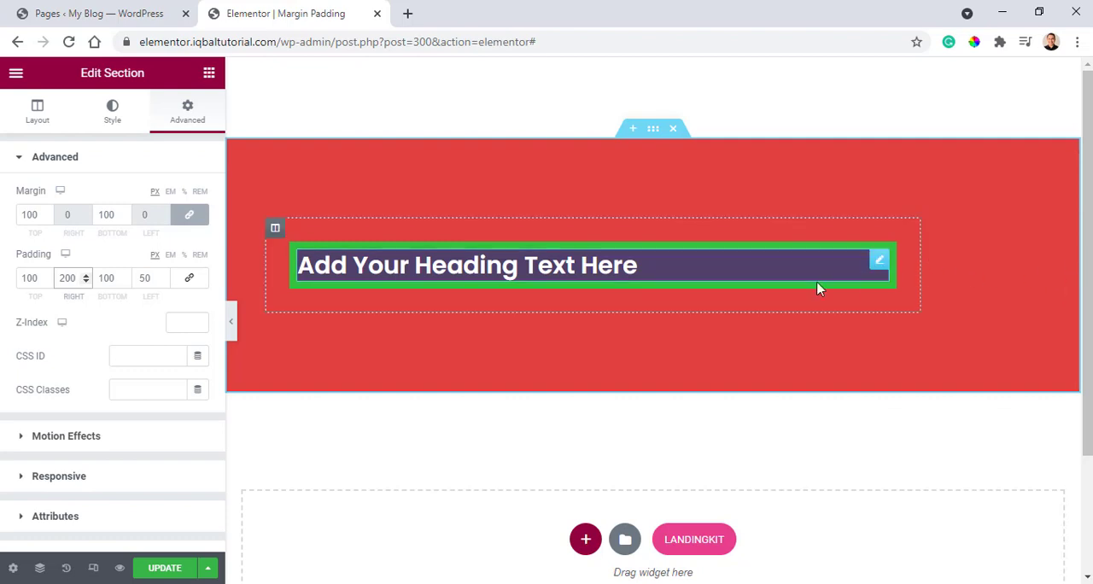
Try a linked padding of 100 px on the green column and return it to 10 px.
click(273, 230)
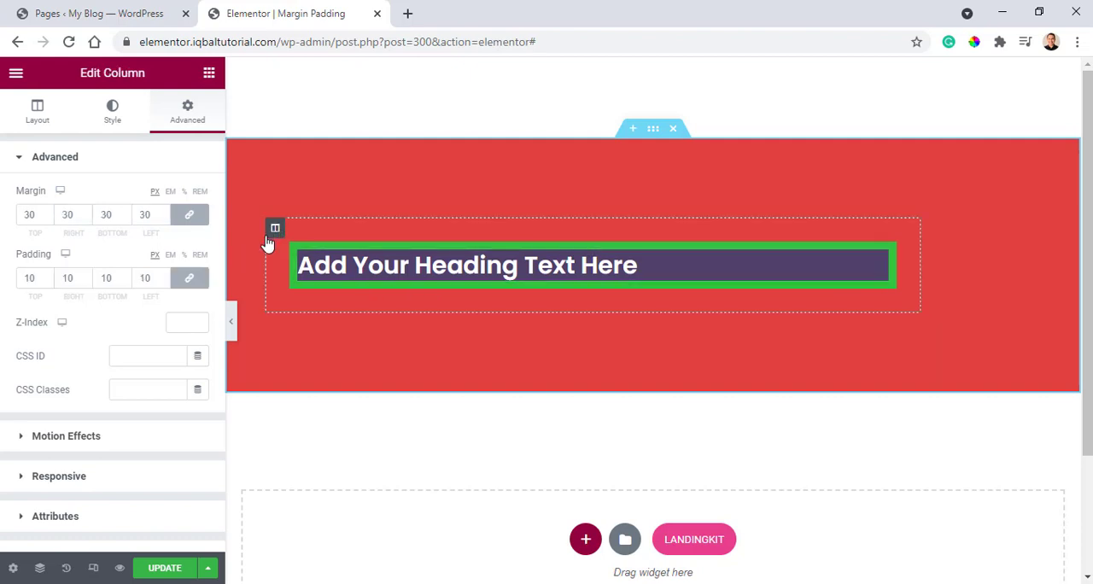
double_click(71, 278)
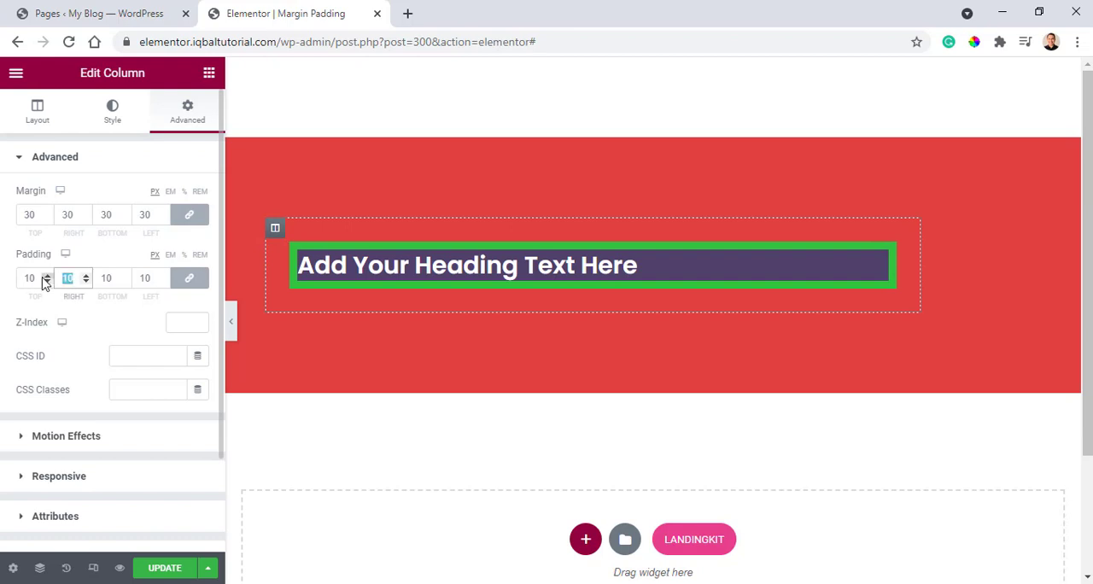
text(100)
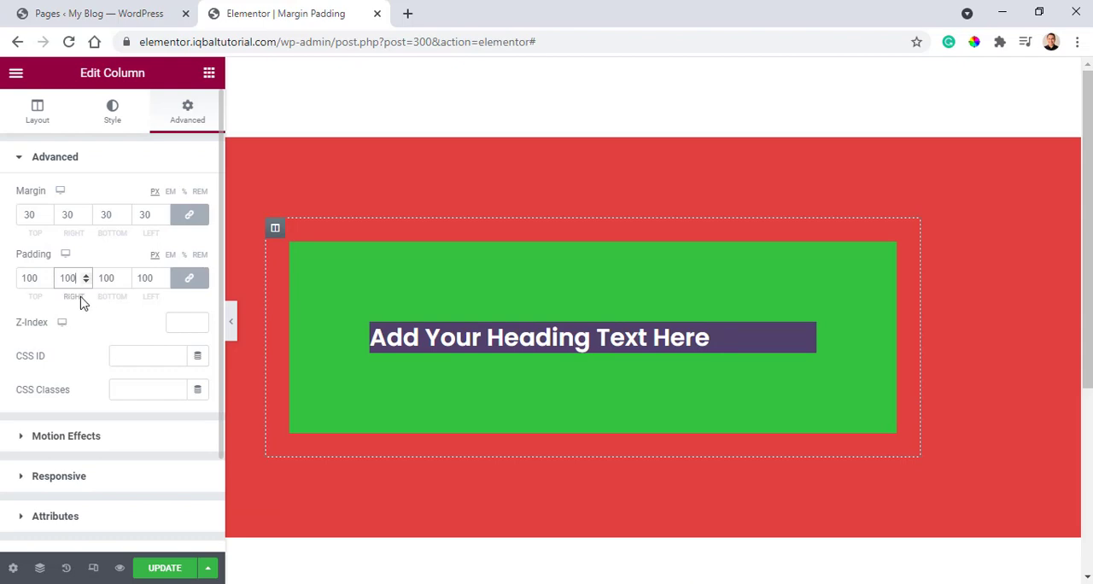
key(BackSpace)
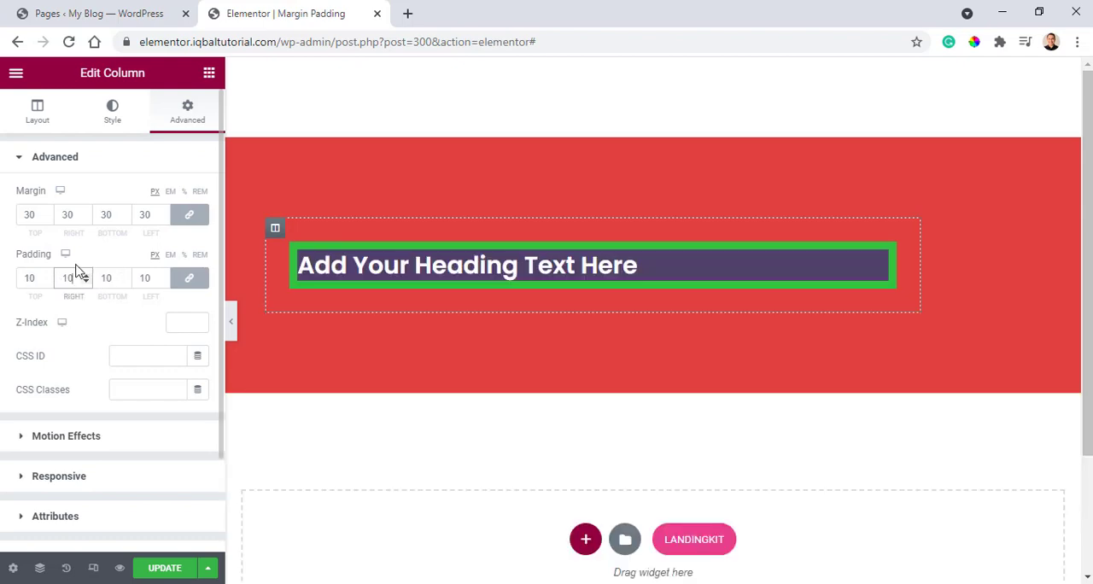
Unlink the green column's padding values and set its right padding to 0 px.
click(190, 282)
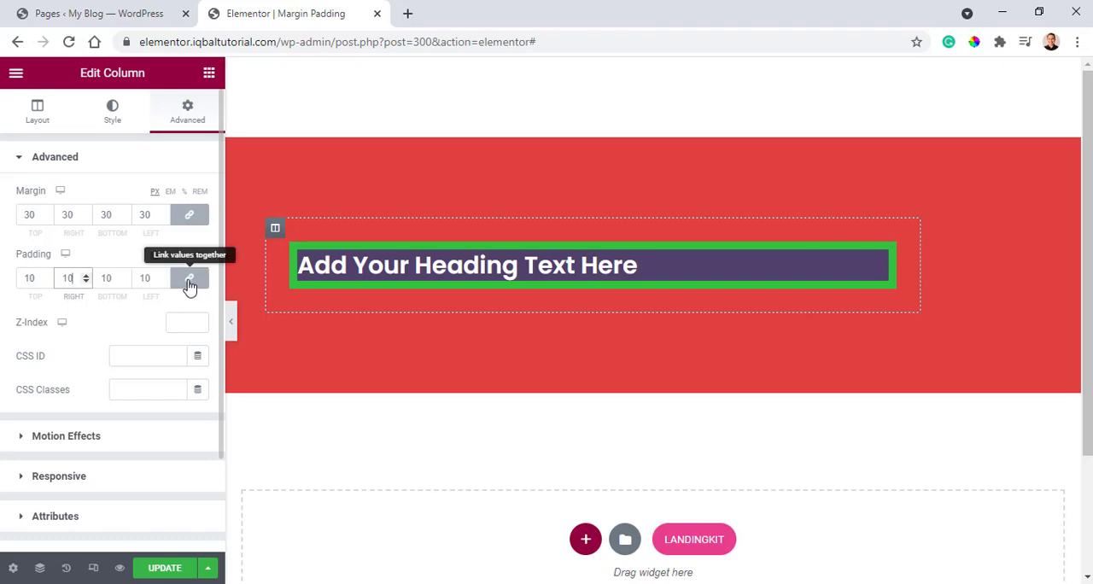
double_click(76, 282)
text(0)
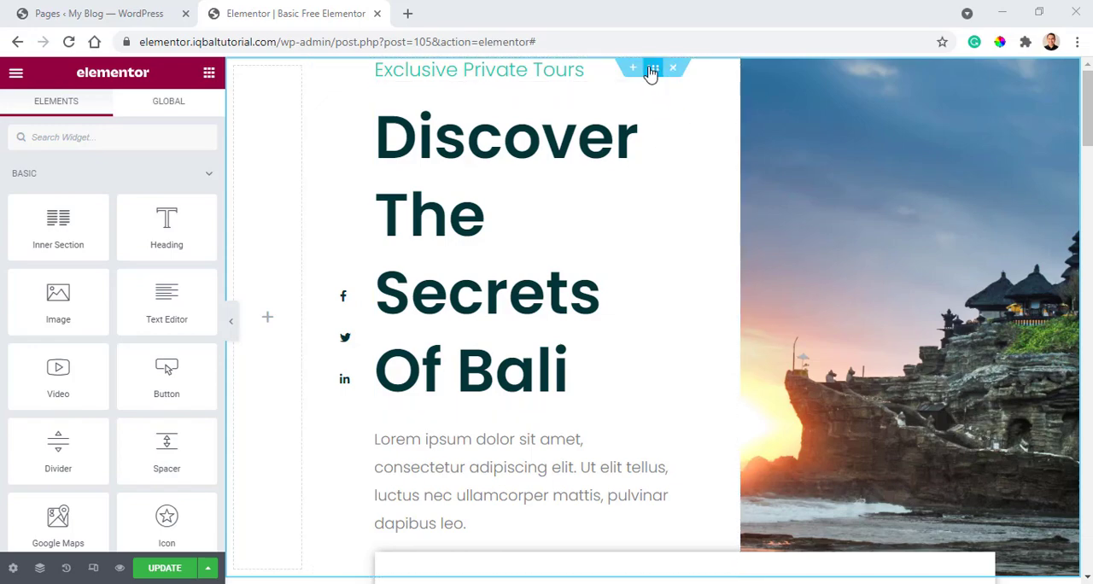
Insert a section with three equal columns above the "Discover The Secrets Of Bali" section on the Basic Free Elementor page.
scroll(649, 327, down, 15)
scroll(654, 398, down, 20)
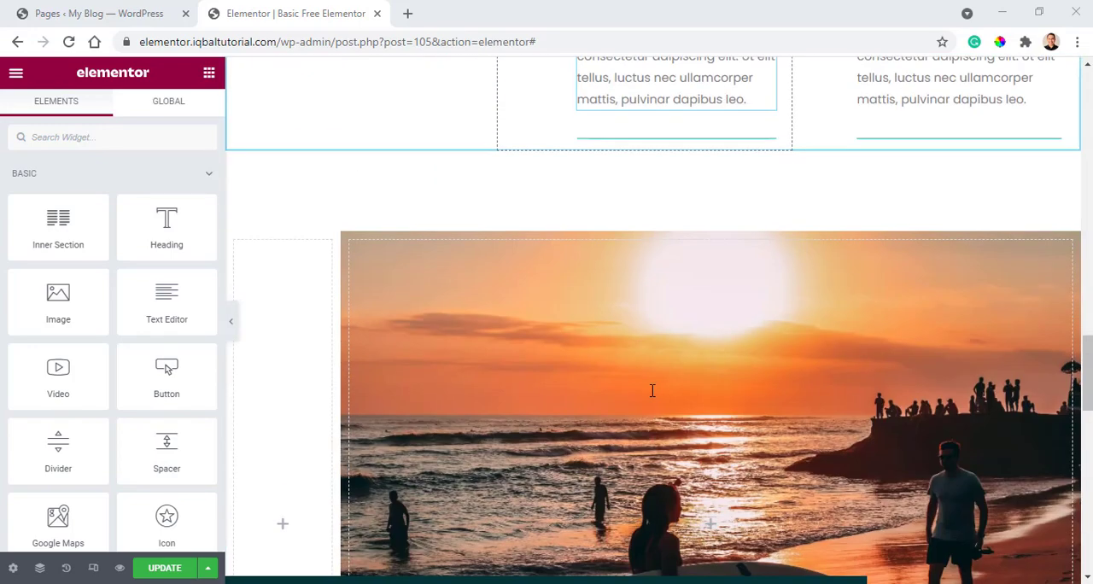
scroll(675, 453, up, 8)
scroll(680, 469, up, 20)
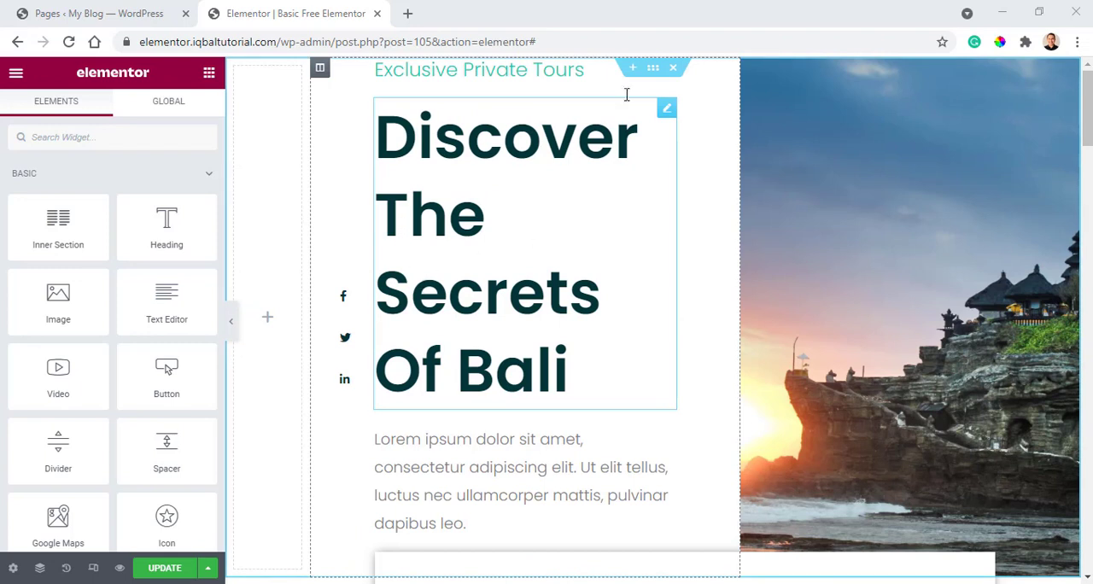
click(633, 75)
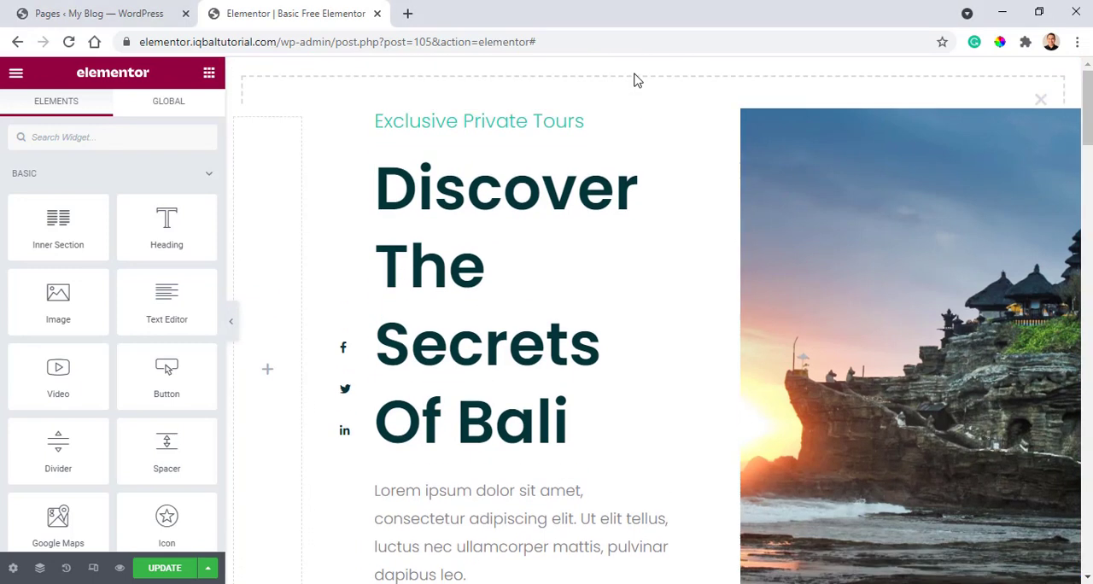
click(586, 133)
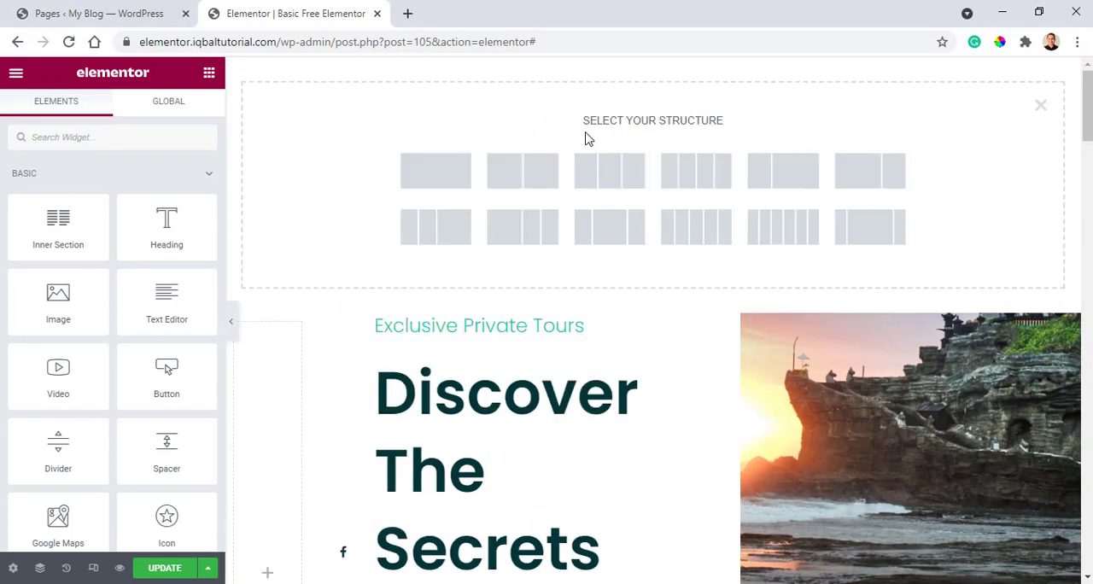
click(610, 183)
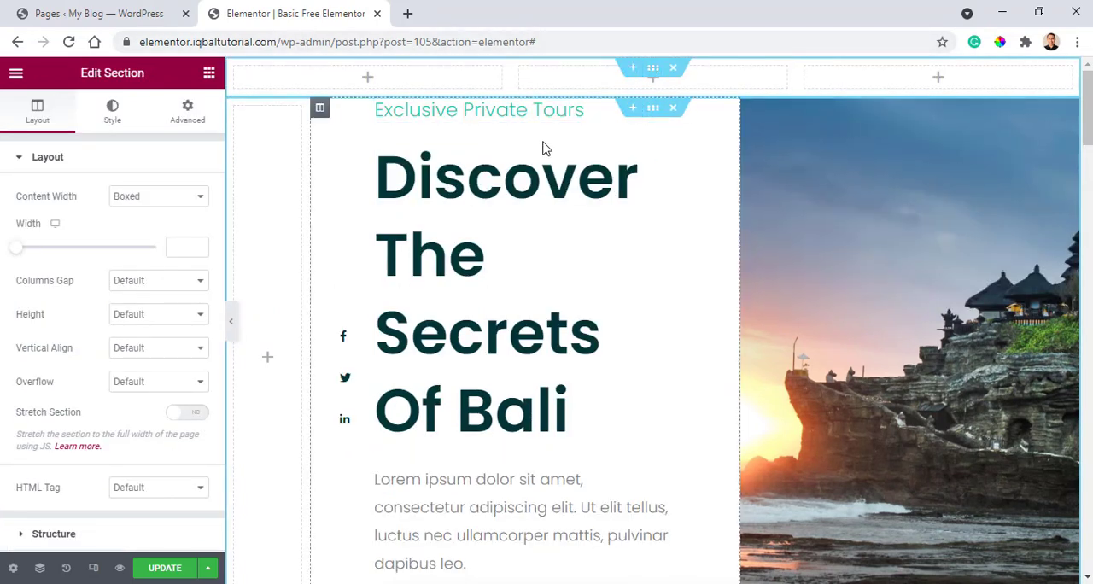
Set the new three-column section's linked top and bottom margin to 100 px.
click(187, 111)
click(38, 215)
text(100)
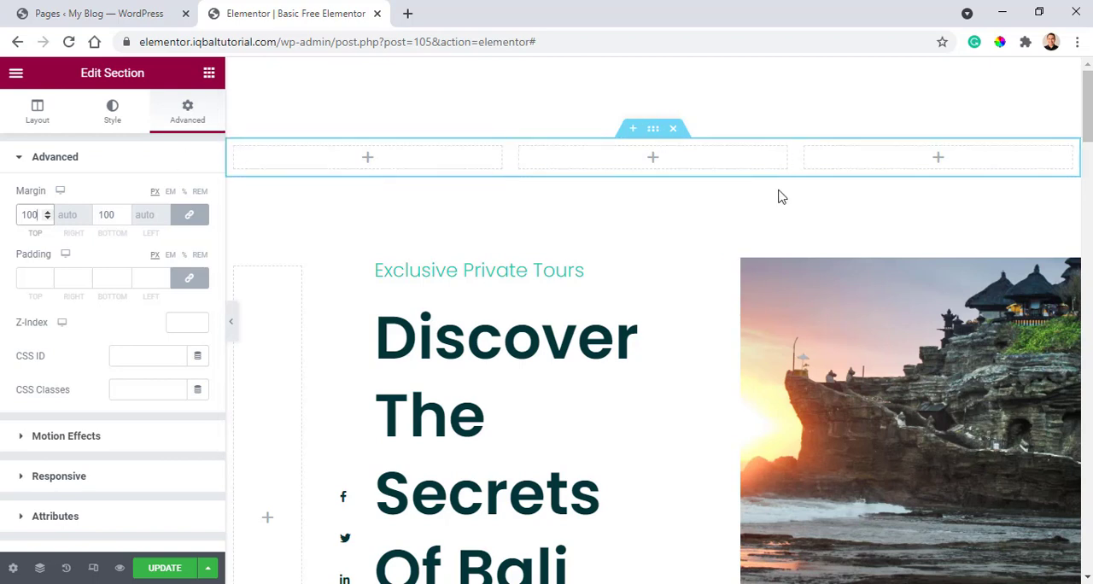
scroll(769, 243, down, 2)
scroll(828, 231, up, 2)
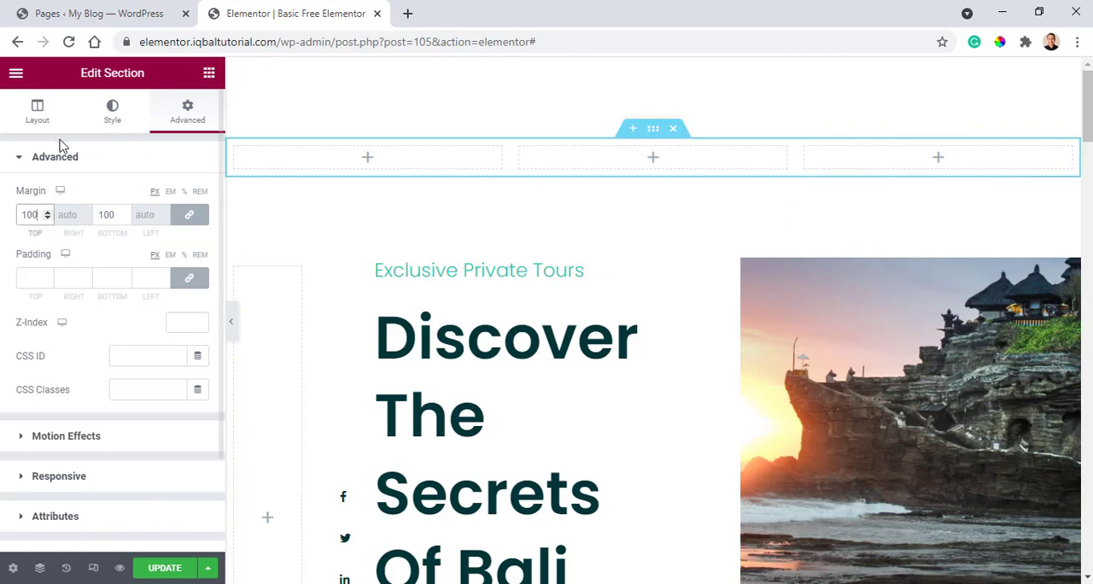
Add a Spacer widget to the third column and set that column's linked padding to 0 px.
click(209, 73)
drag(167, 451, 910, 167)
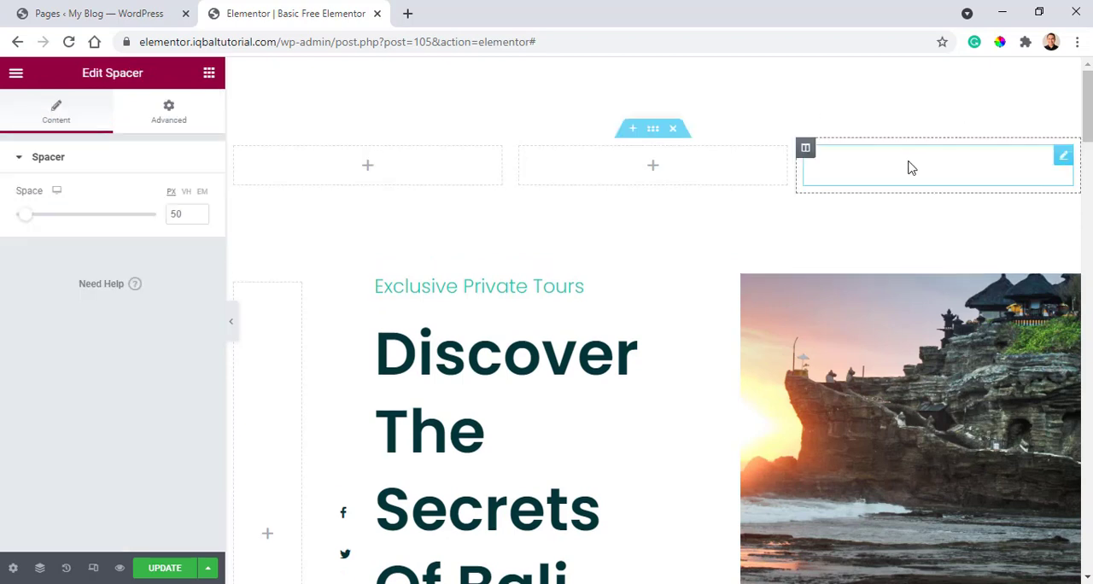
click(805, 151)
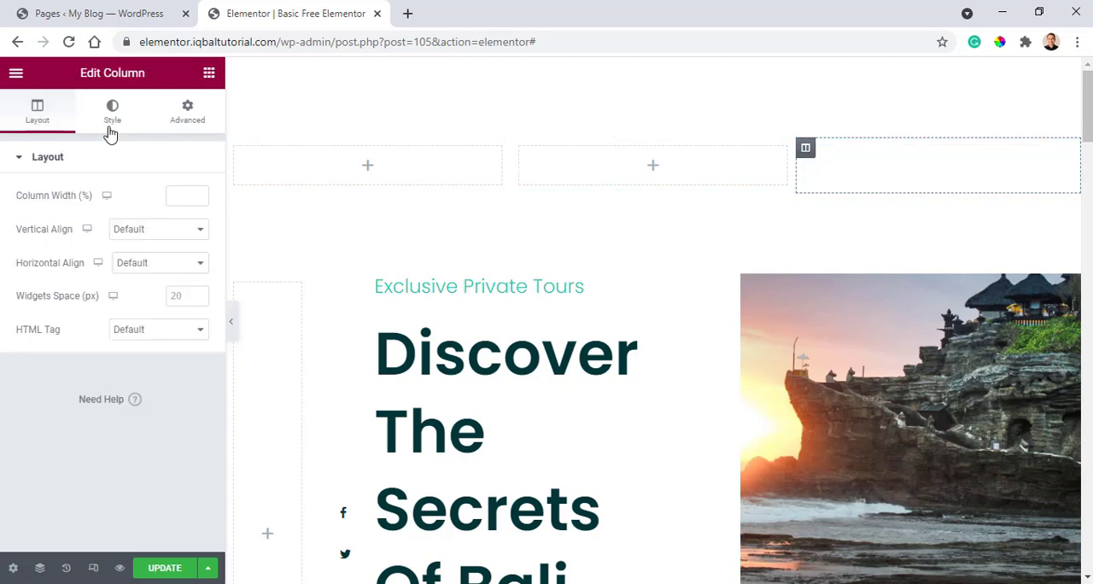
click(188, 110)
click(34, 272)
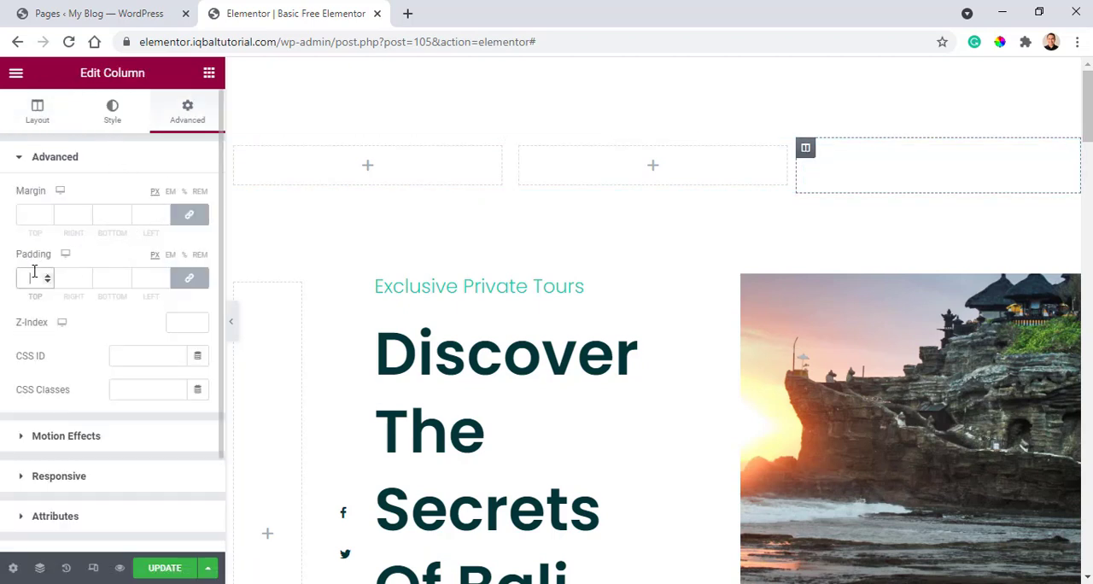
text(0)
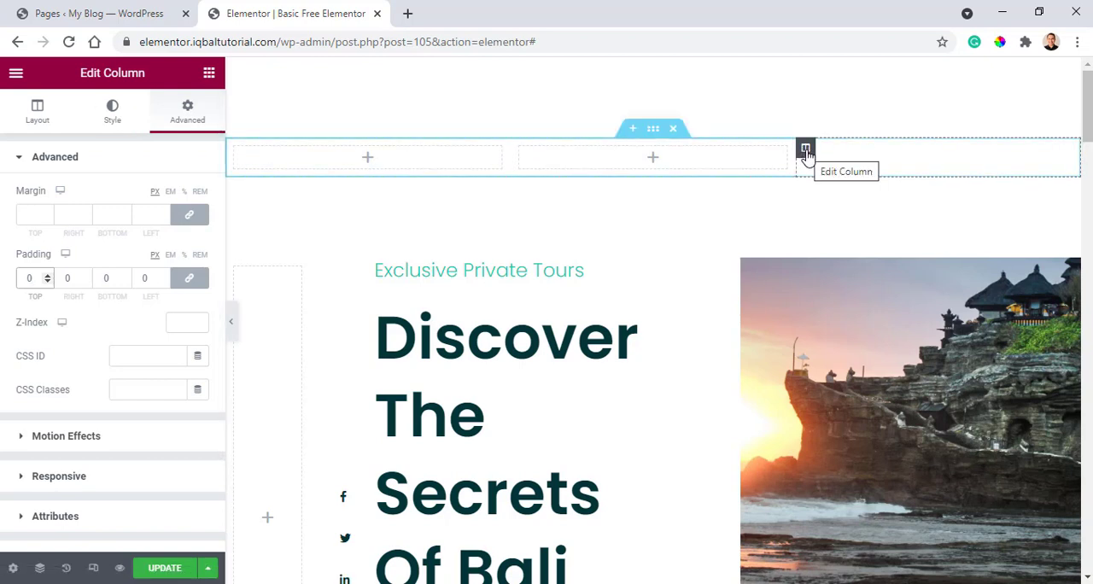
Give the third column a classic background with the media library photo of the sunset beside the cliff temple.
click(114, 112)
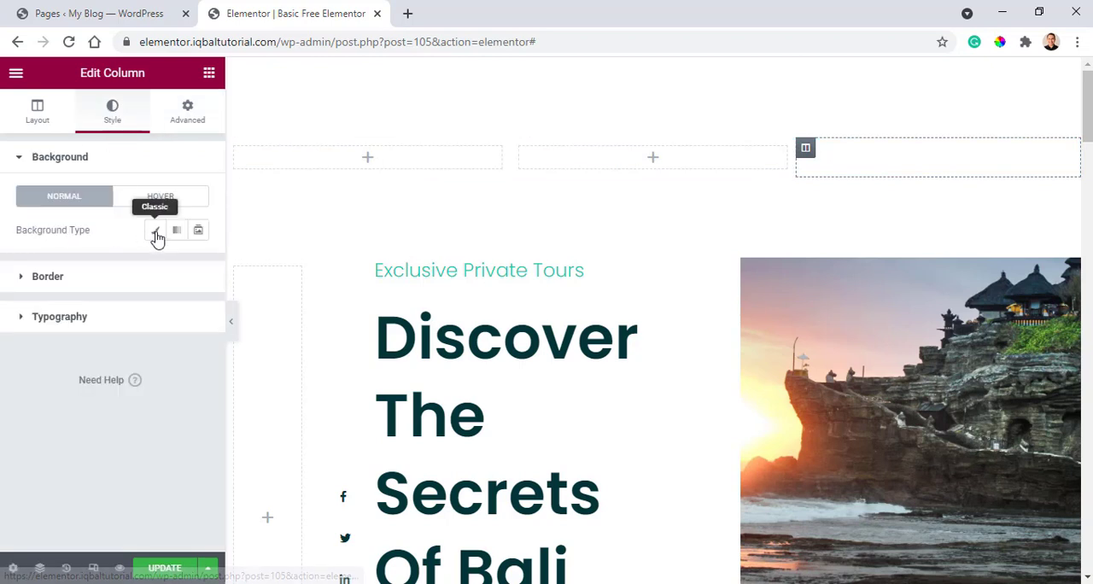
click(155, 230)
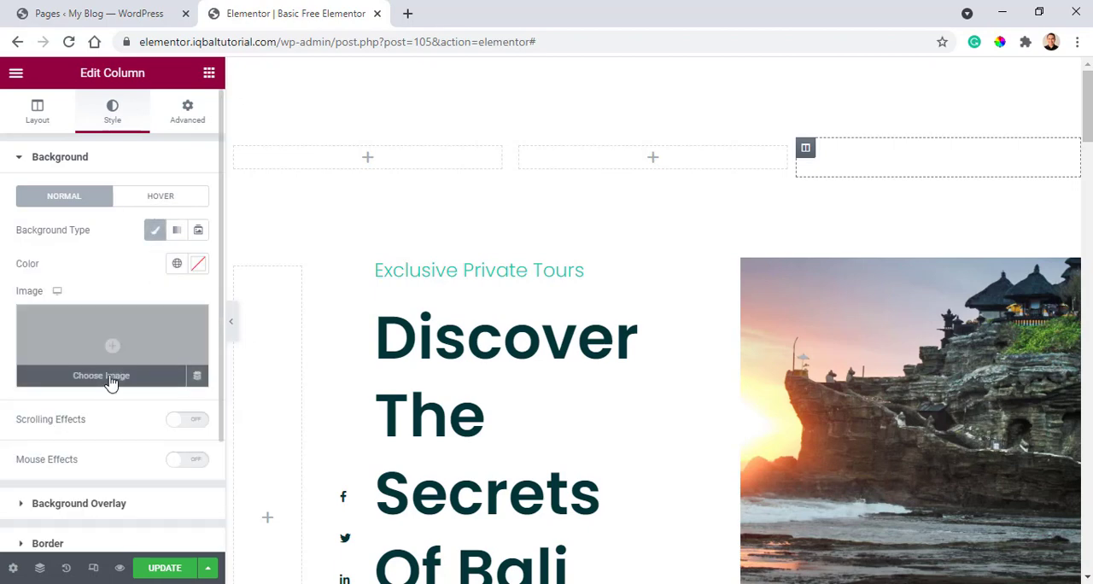
click(101, 376)
scroll(434, 387, down, 3)
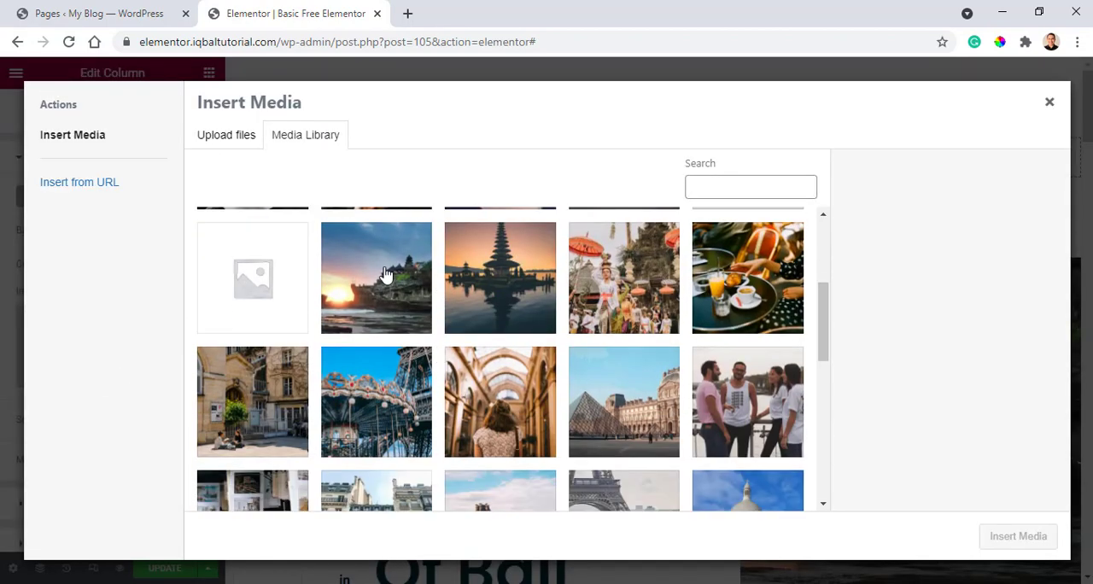
click(384, 281)
click(1018, 536)
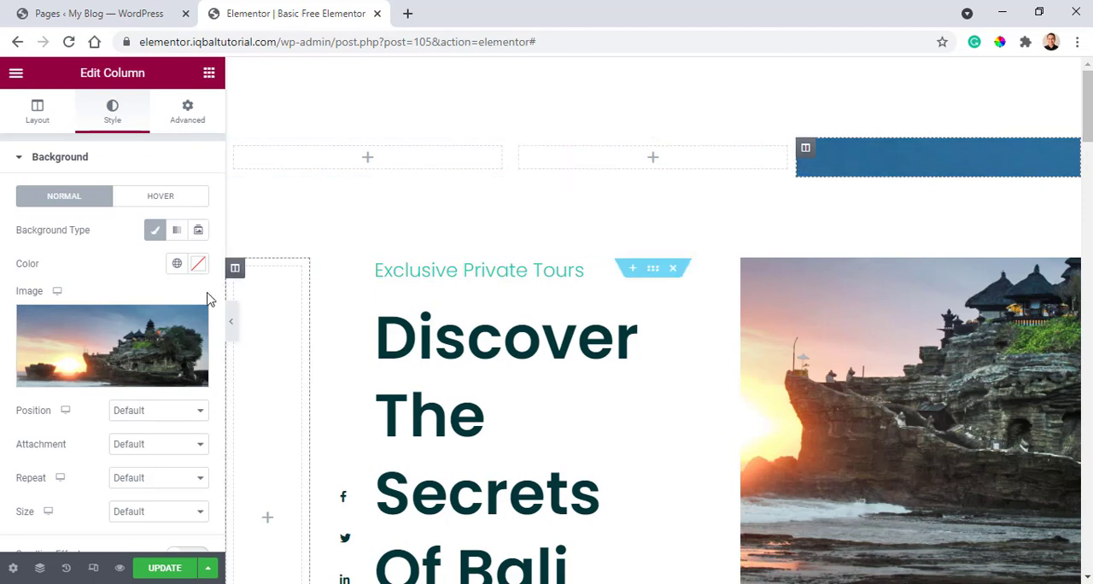
Set the third column's background image size to Cover and its repeat to No-repeat.
click(169, 414)
click(170, 413)
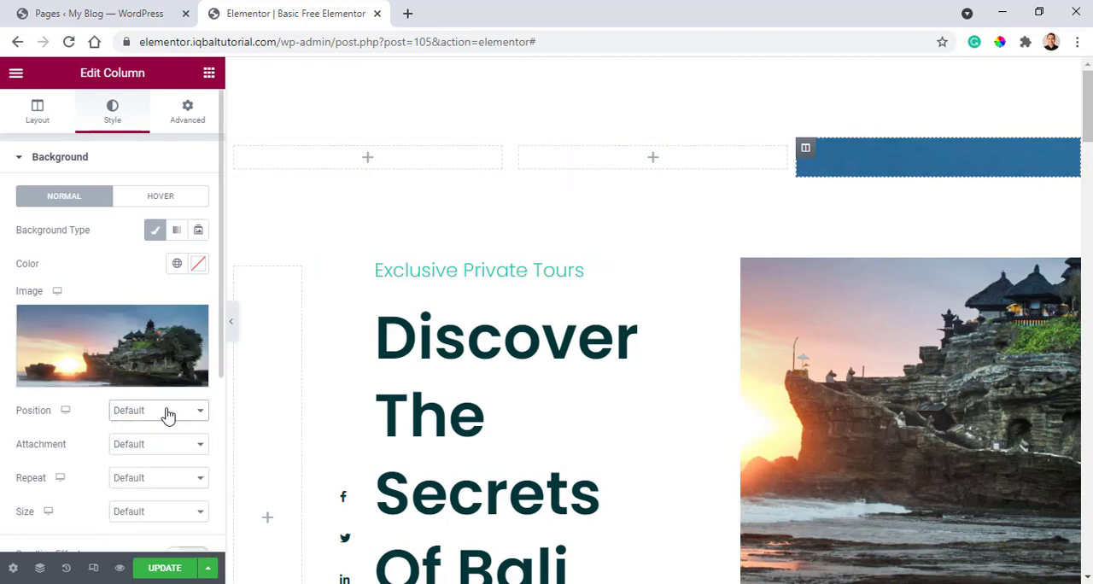
click(153, 514)
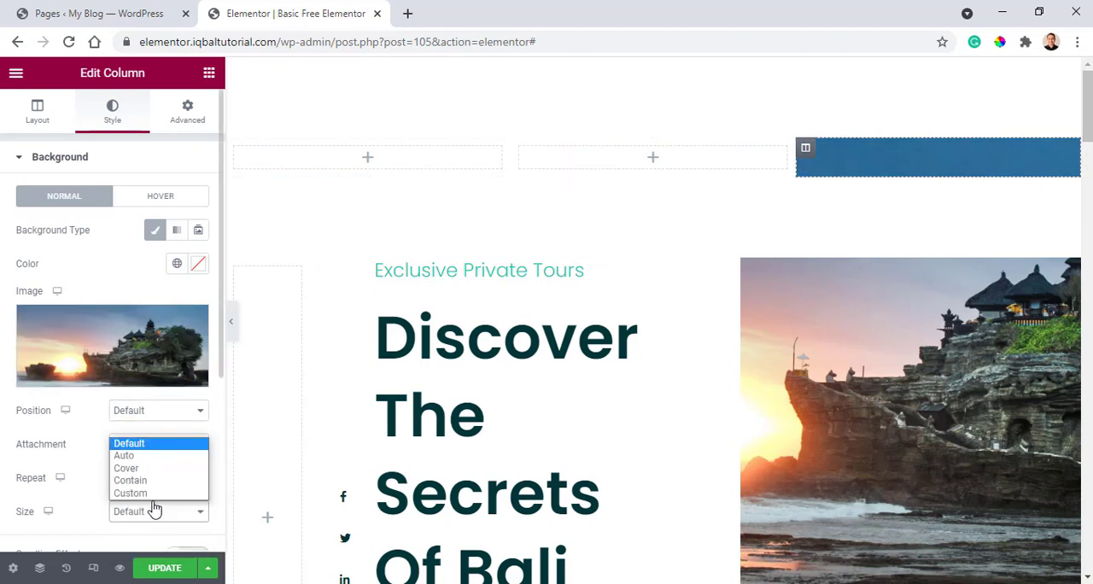
click(149, 468)
click(168, 484)
click(158, 519)
Set the third column's background image attachment to Fixed and its position to Custom.
click(159, 446)
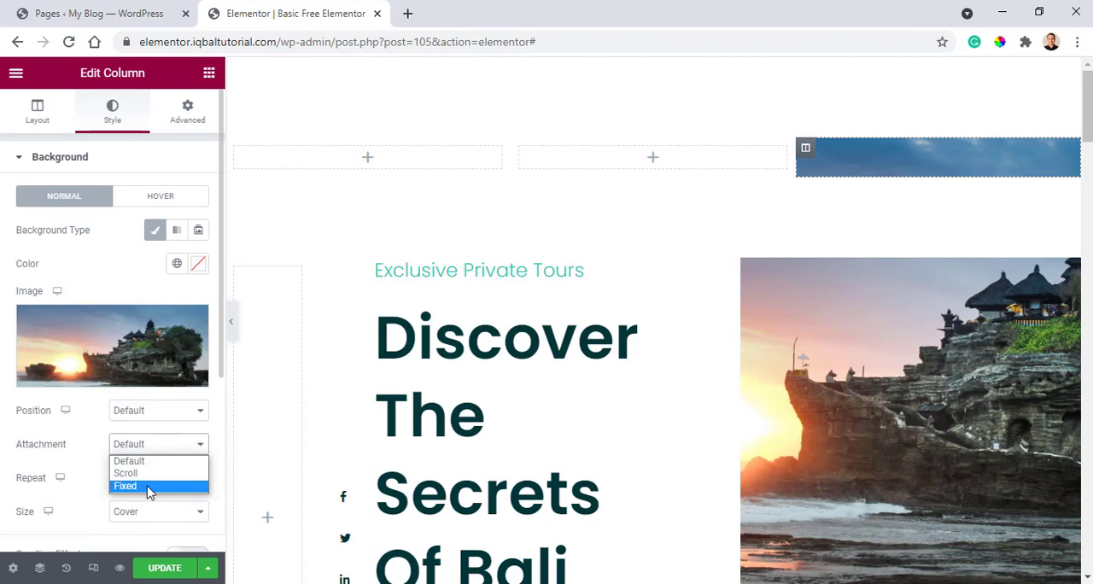
click(149, 486)
scroll(934, 166, down, 1)
scroll(937, 170, up, 1)
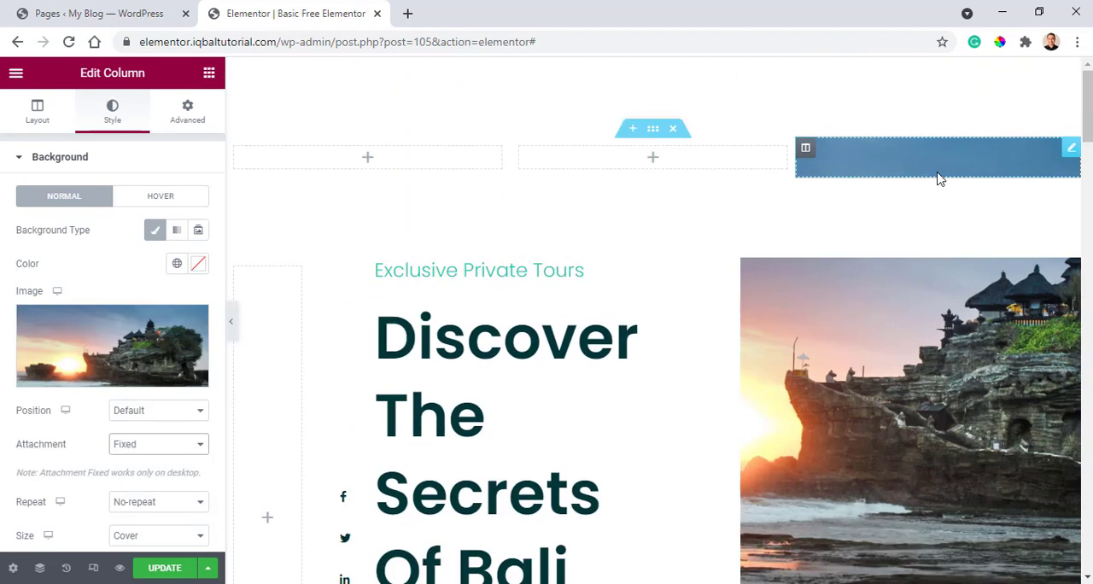
scroll(948, 205, down, 3)
scroll(969, 291, up, 3)
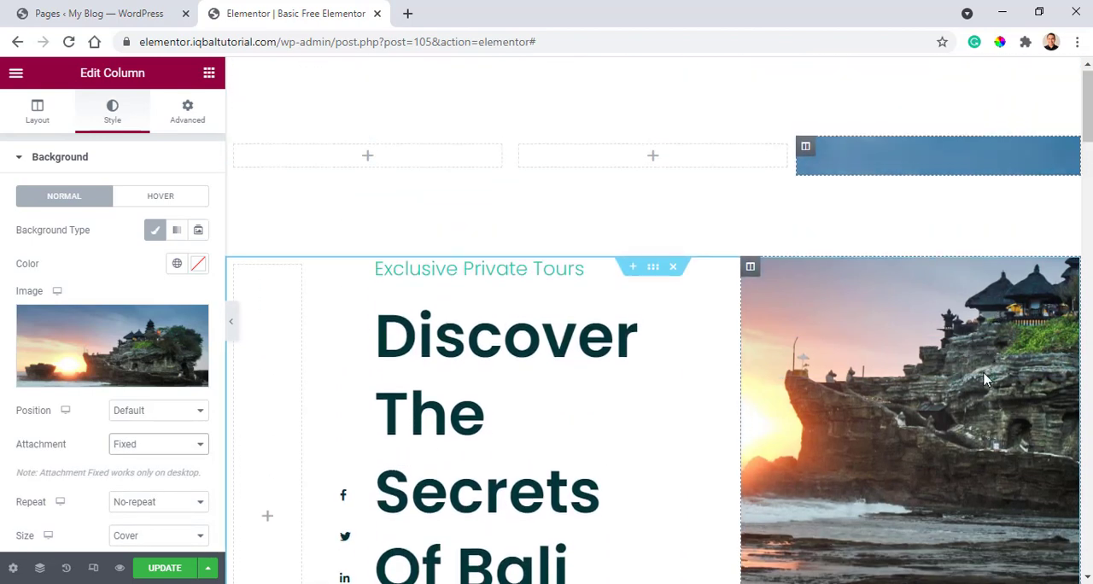
click(177, 413)
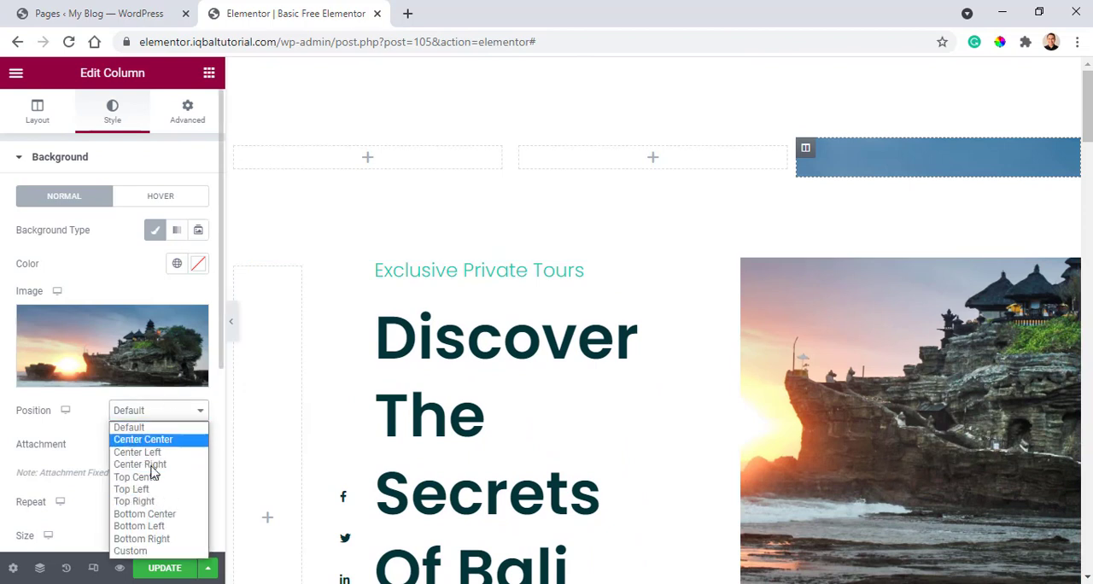
click(156, 559)
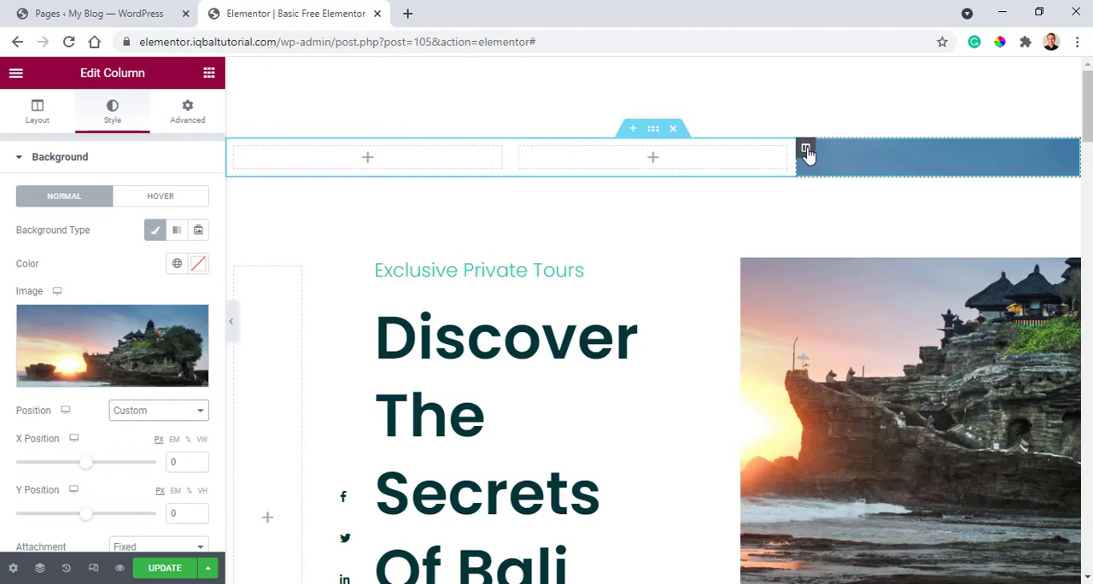
Try a custom width for the third column, raising the percentage from 2 to 18 and beyond.
click(34, 118)
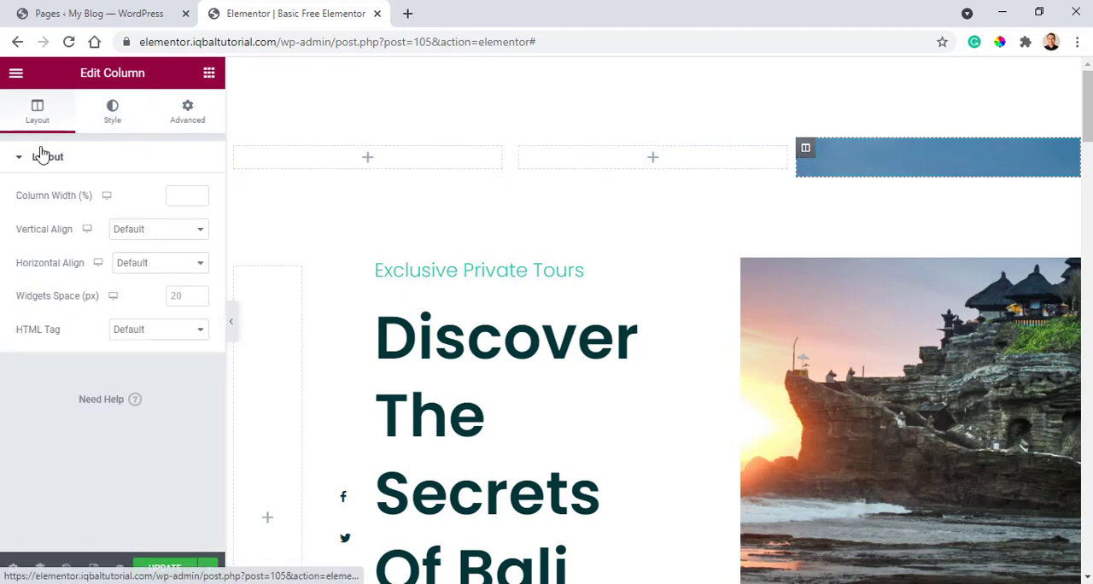
text(2)
click(199, 193)
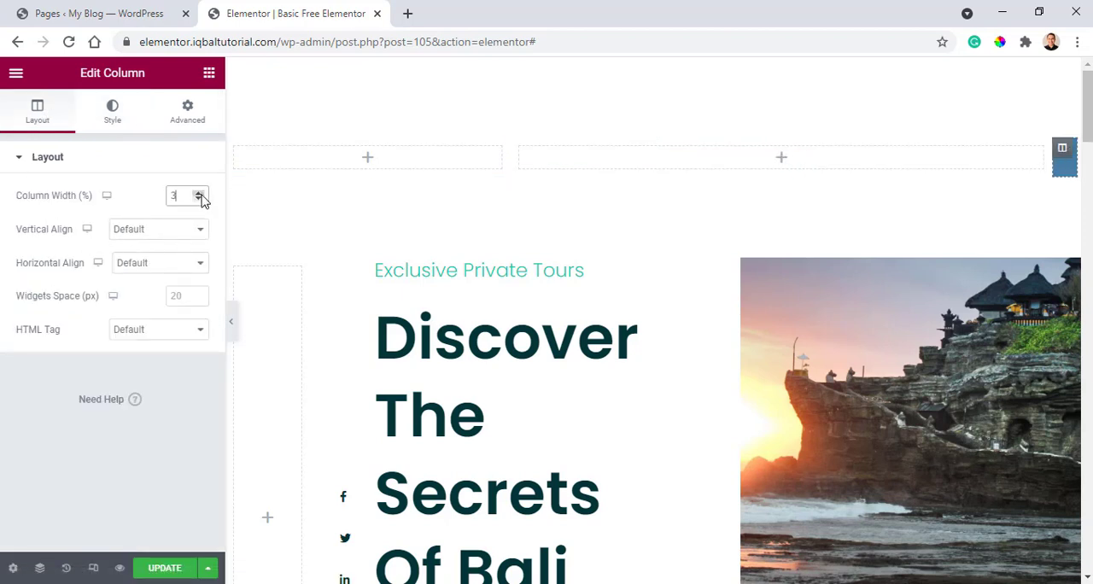
click(199, 193)
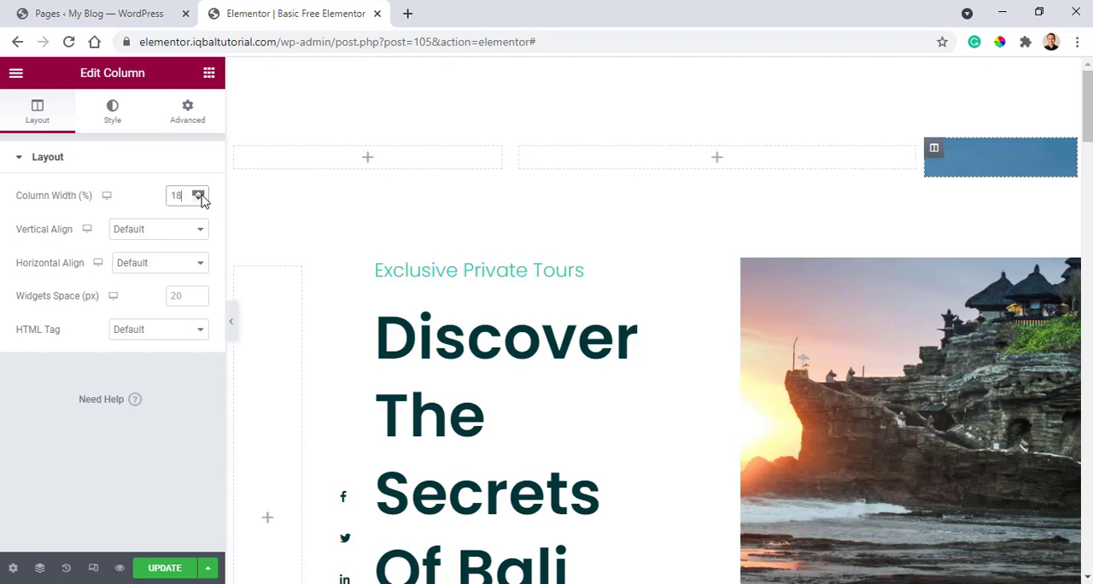
click(199, 193)
click(199, 193)
click(199, 193)
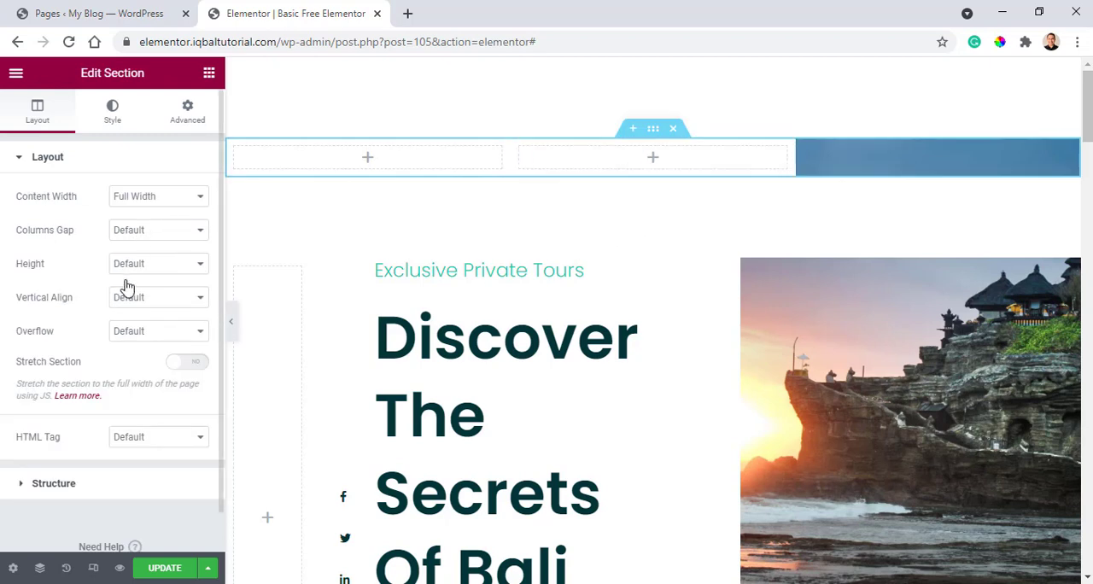
Set the three-column section's height to Min Height at 400 px and its column position to Stretch.
click(163, 268)
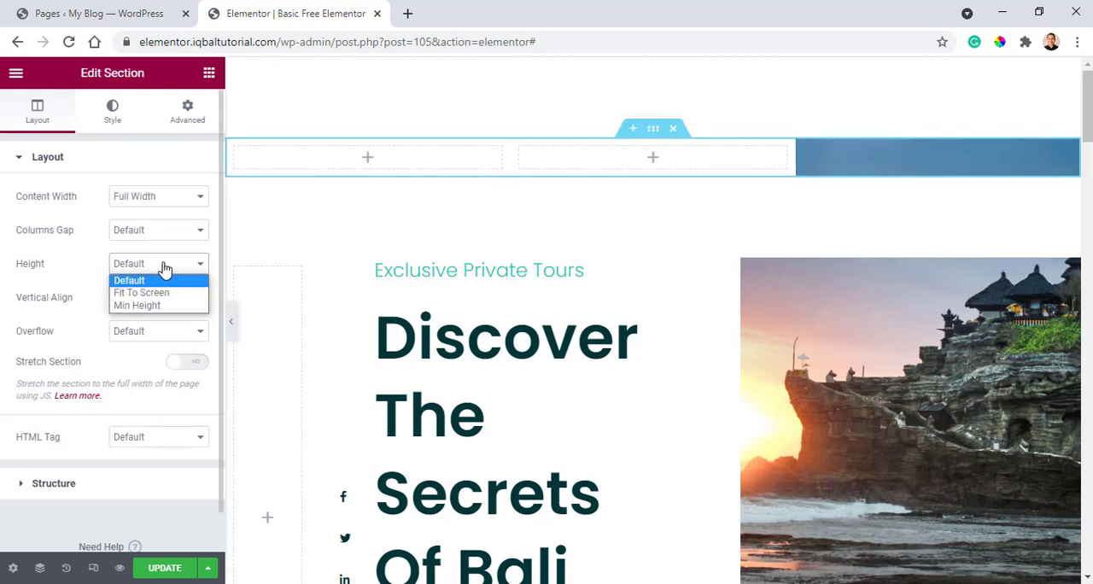
click(156, 306)
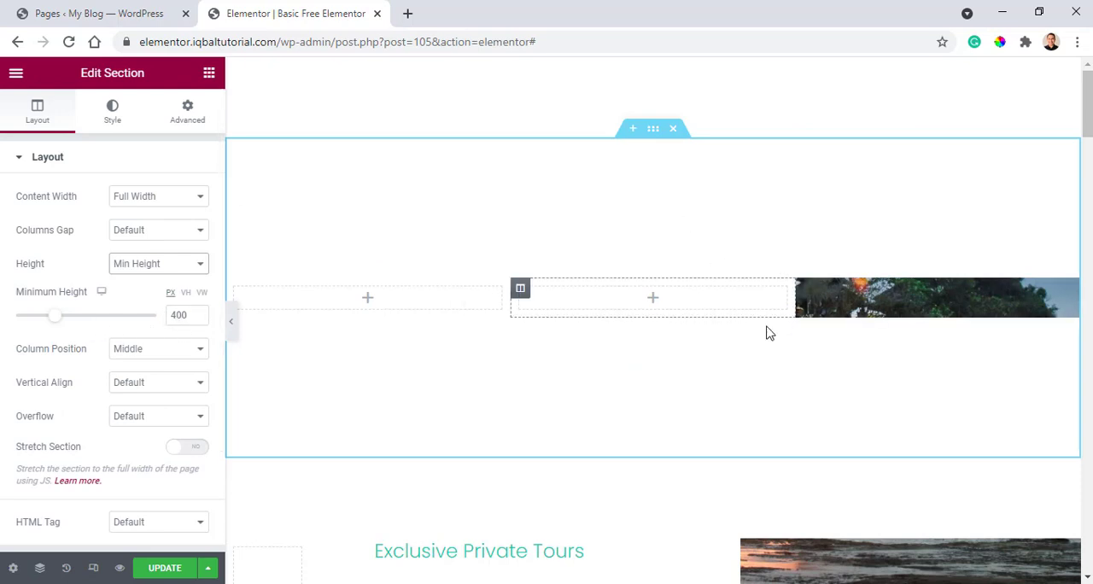
click(175, 351)
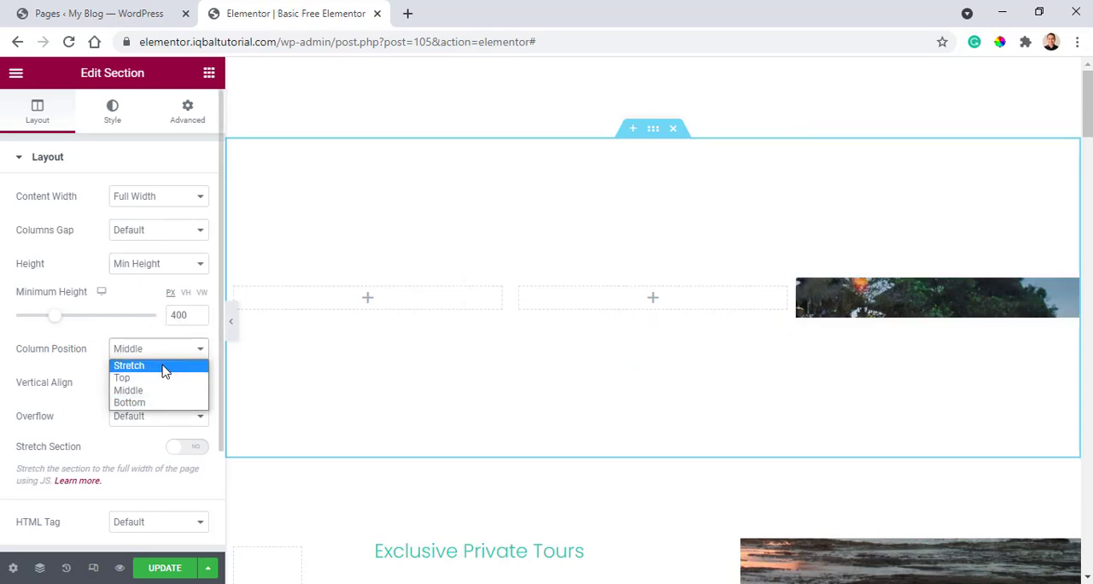
click(165, 367)
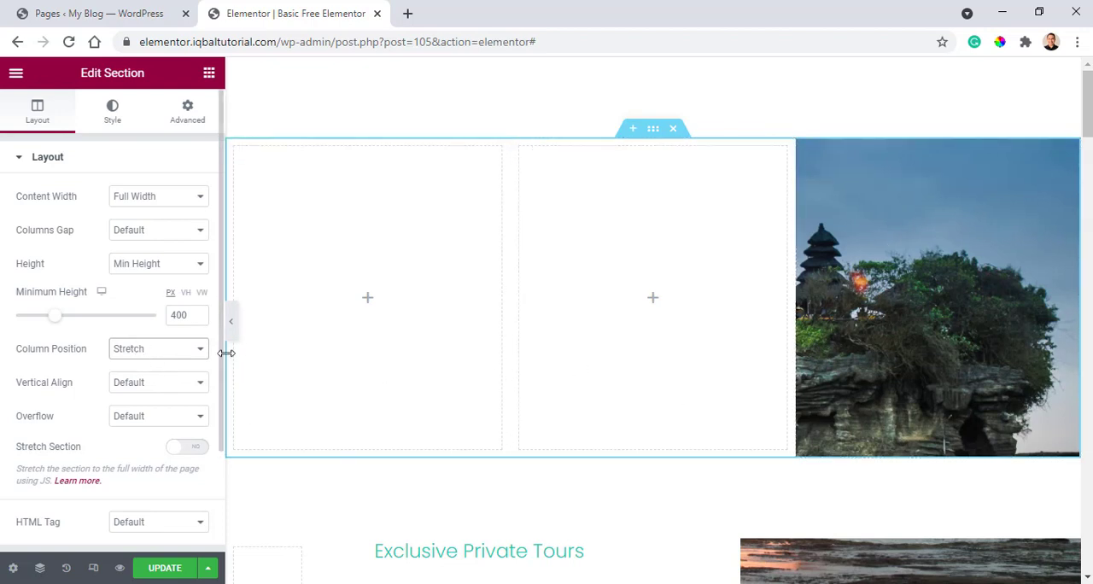
Preview the section with the editing area hidden, and resize its columns to a narrow first column and a 41% middle column.
click(230, 323)
scroll(1043, 286, down, 2)
scroll(1043, 286, up, 2)
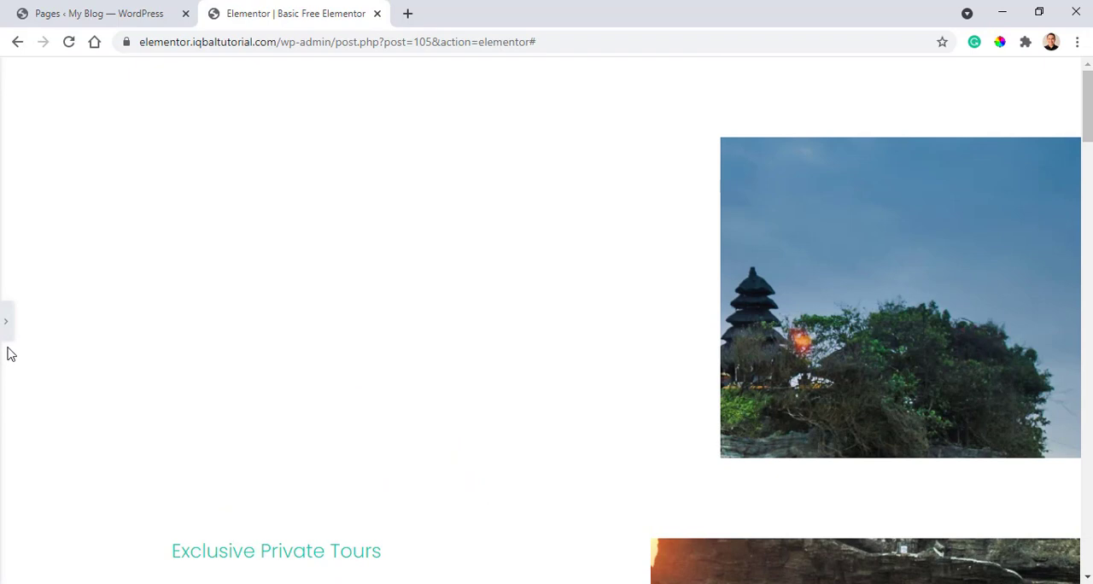
click(8, 322)
scroll(512, 179, up, 1)
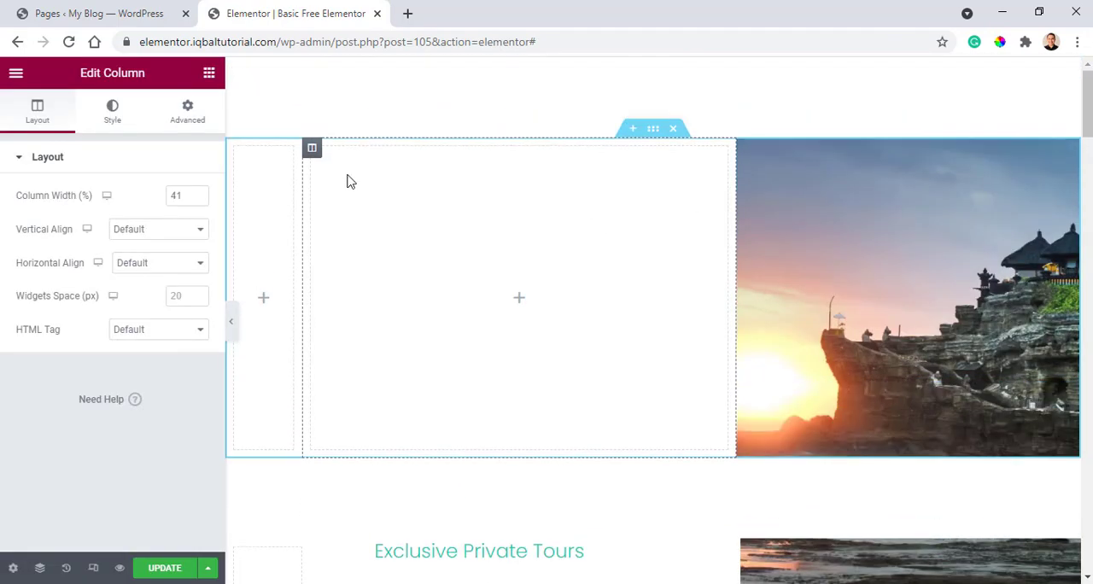
Add three Heading widgets, one below the other, to the section's middle column.
click(213, 80)
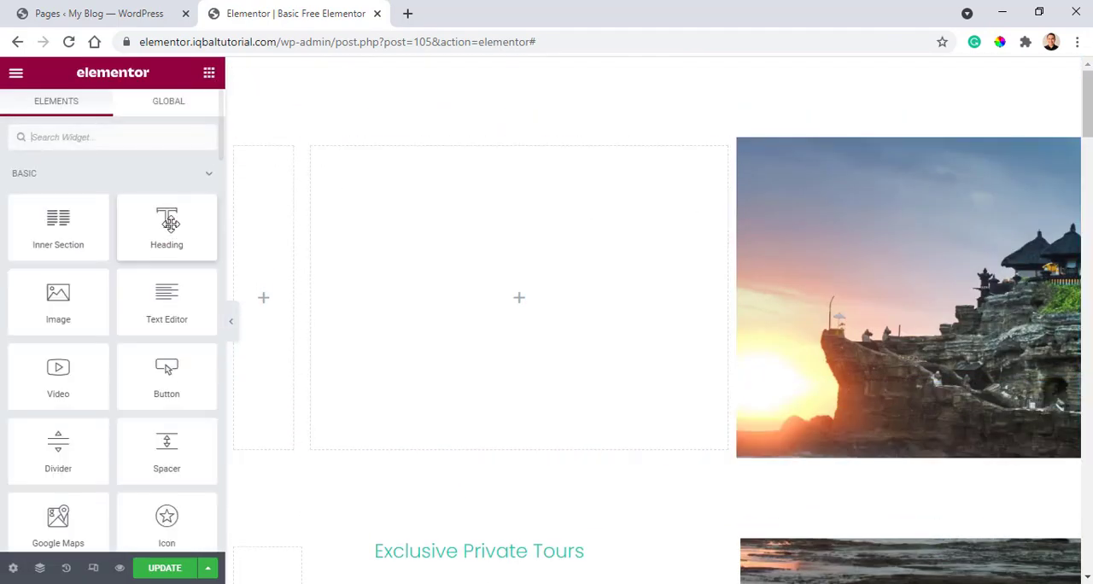
drag(166, 220, 415, 183)
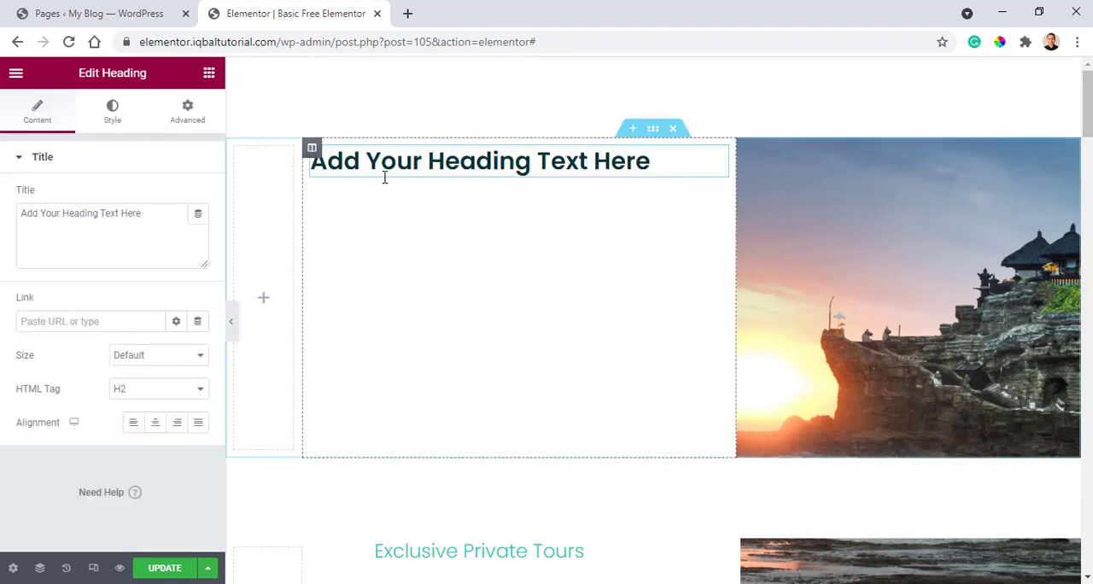
scroll(435, 236, down, 4)
scroll(513, 282, up, 4)
click(208, 73)
drag(219, 226, 439, 197)
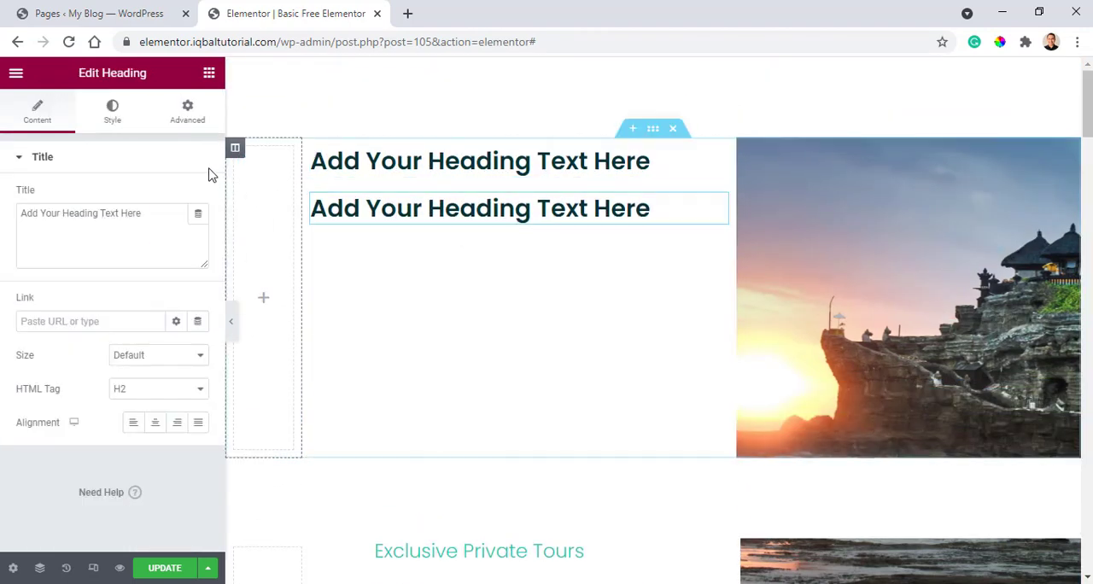
click(198, 112)
click(208, 72)
drag(167, 226, 413, 216)
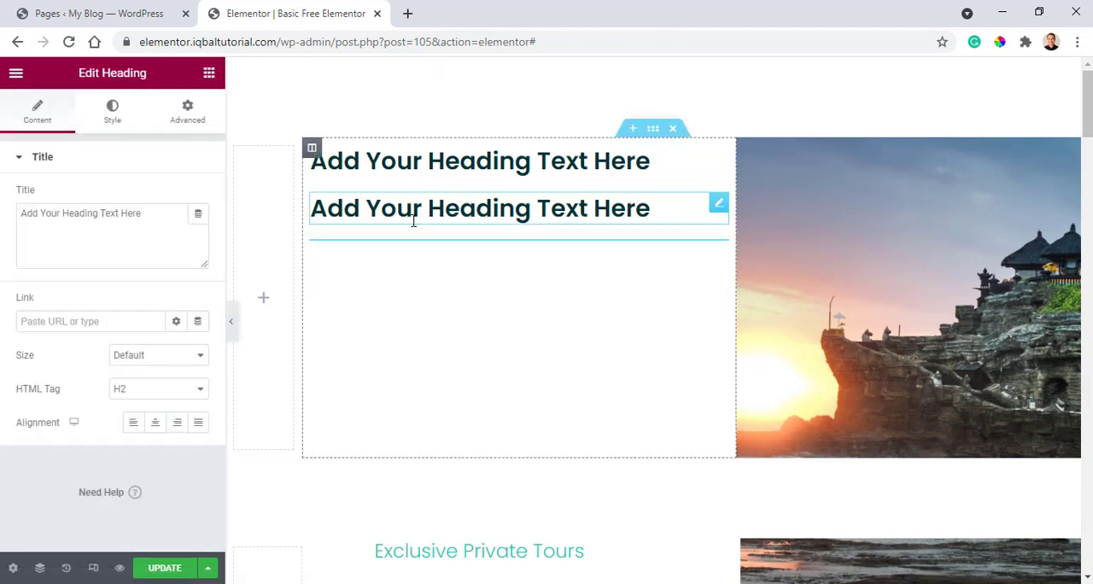
scroll(589, 325, down, 4)
scroll(563, 337, up, 3)
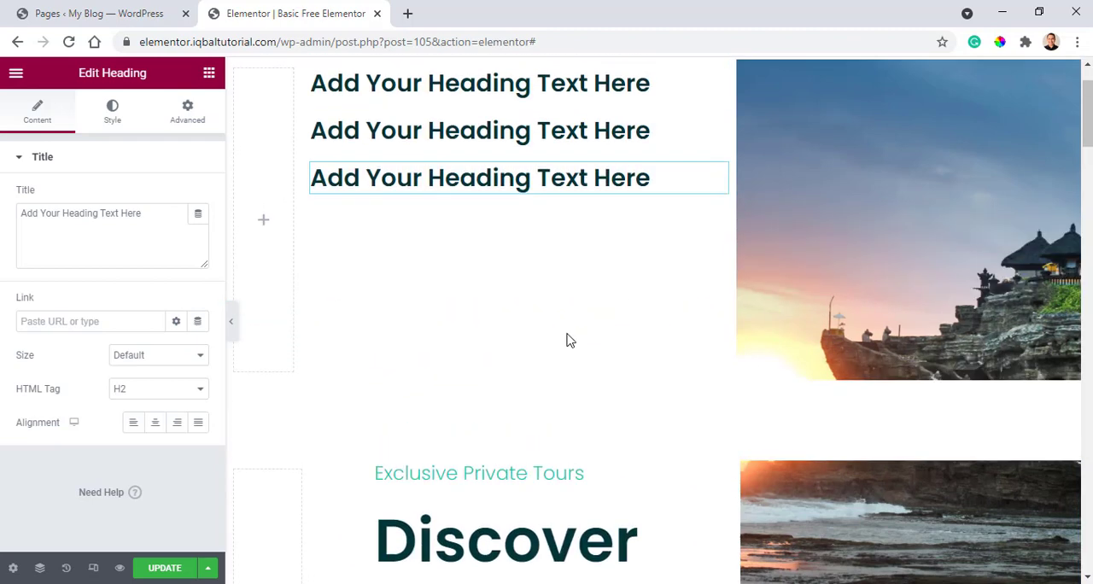
click(720, 158)
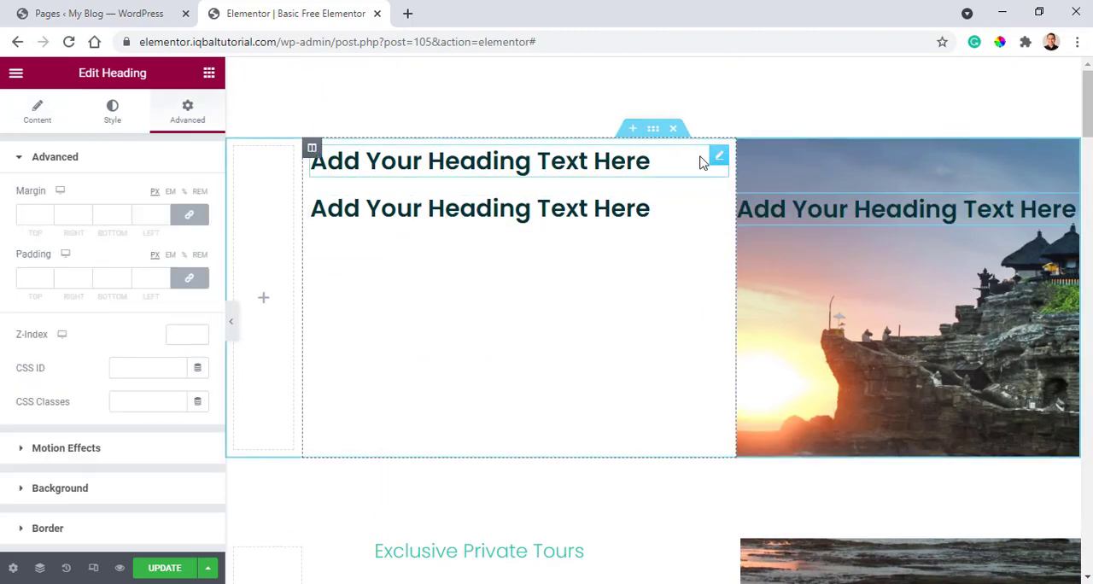
key(ctrl+z)
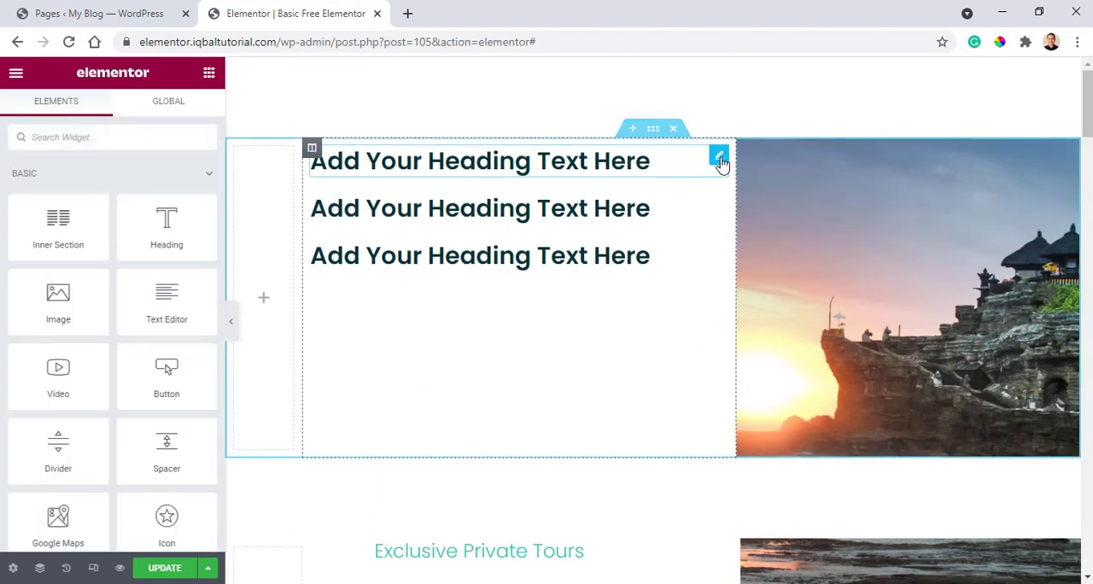
click(720, 161)
key(ctrl+z)
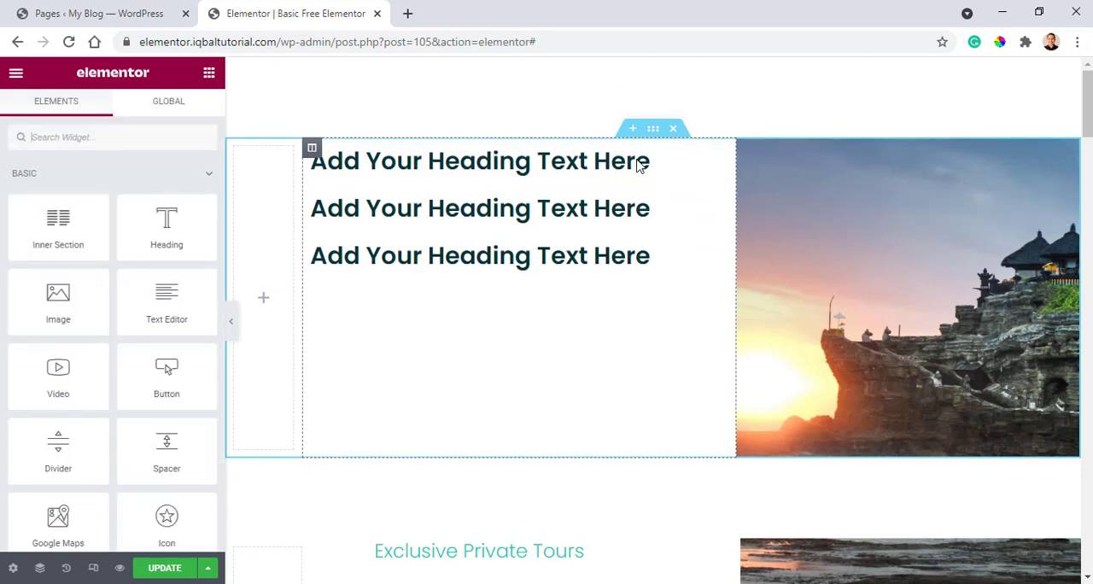
Set the first heading's text color to the turquoise global color named New Global Color.
click(720, 161)
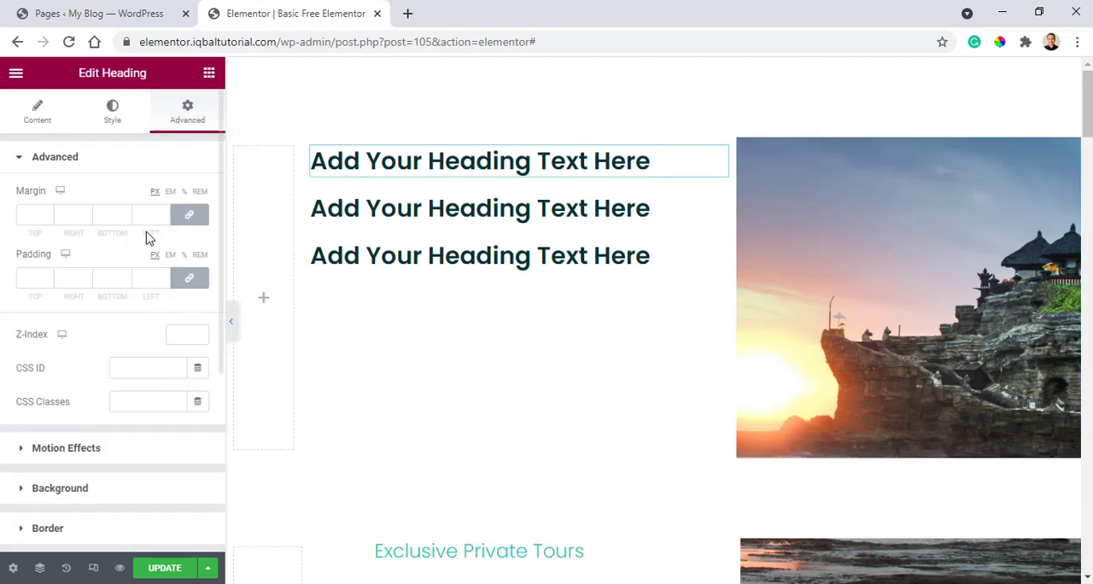
click(113, 115)
click(198, 197)
click(137, 195)
click(177, 198)
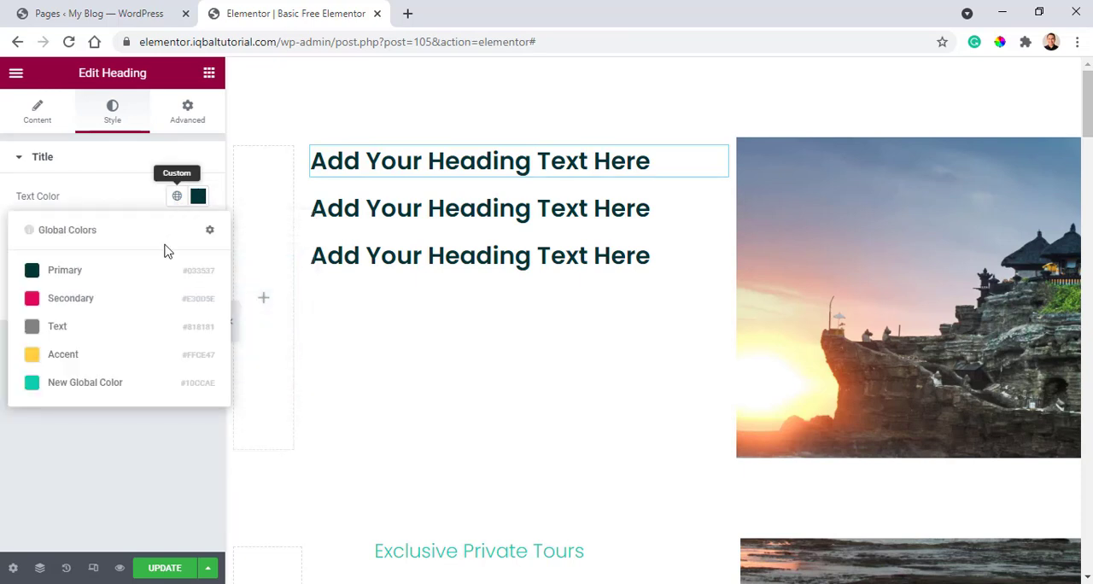
click(32, 388)
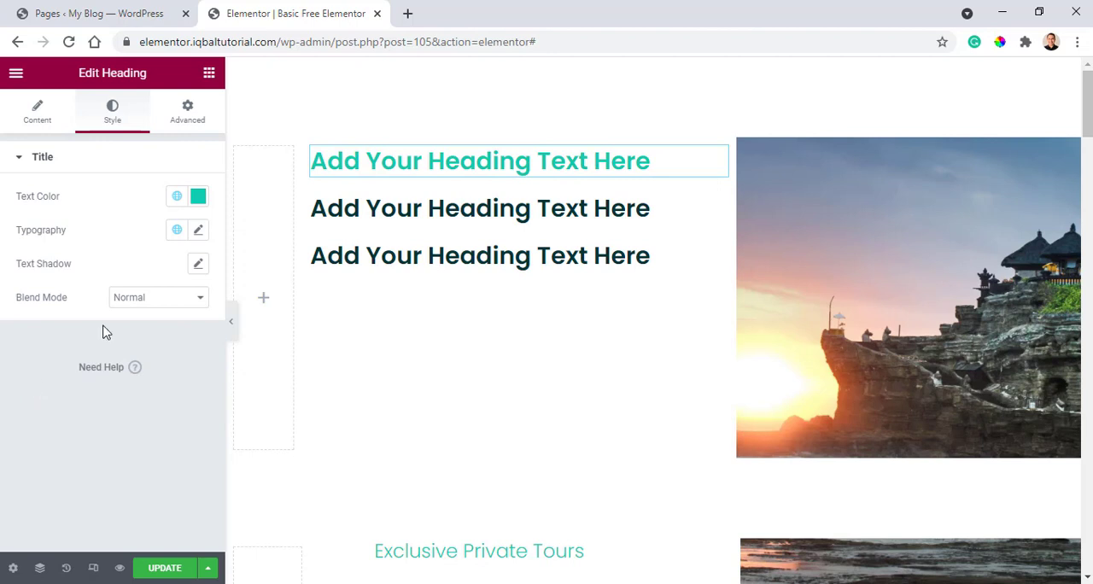
Set the first heading's typography to size 25 px and weight 300.
click(200, 232)
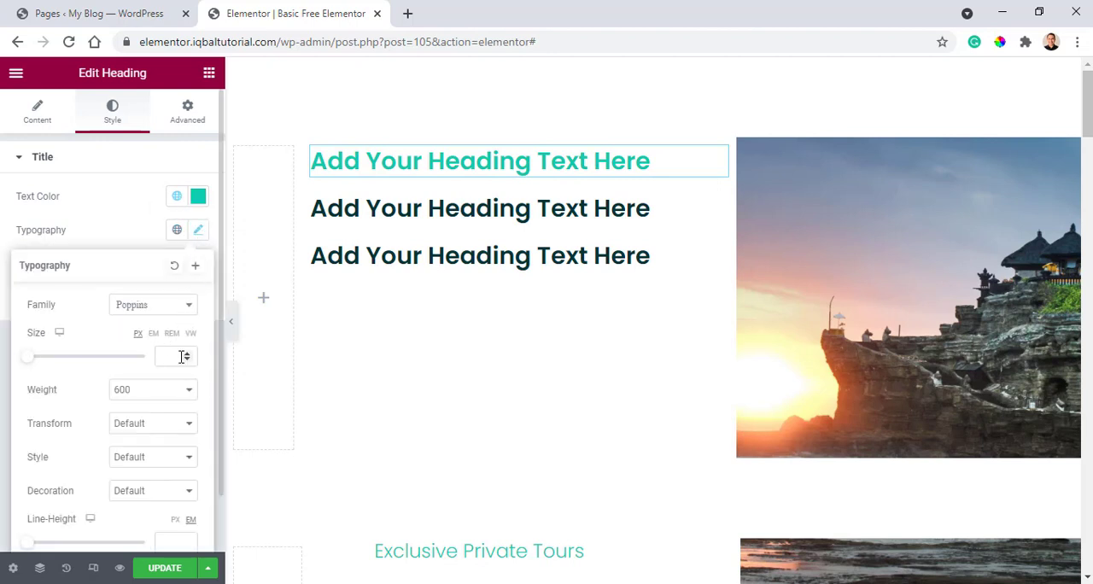
text(25)
click(157, 391)
click(154, 431)
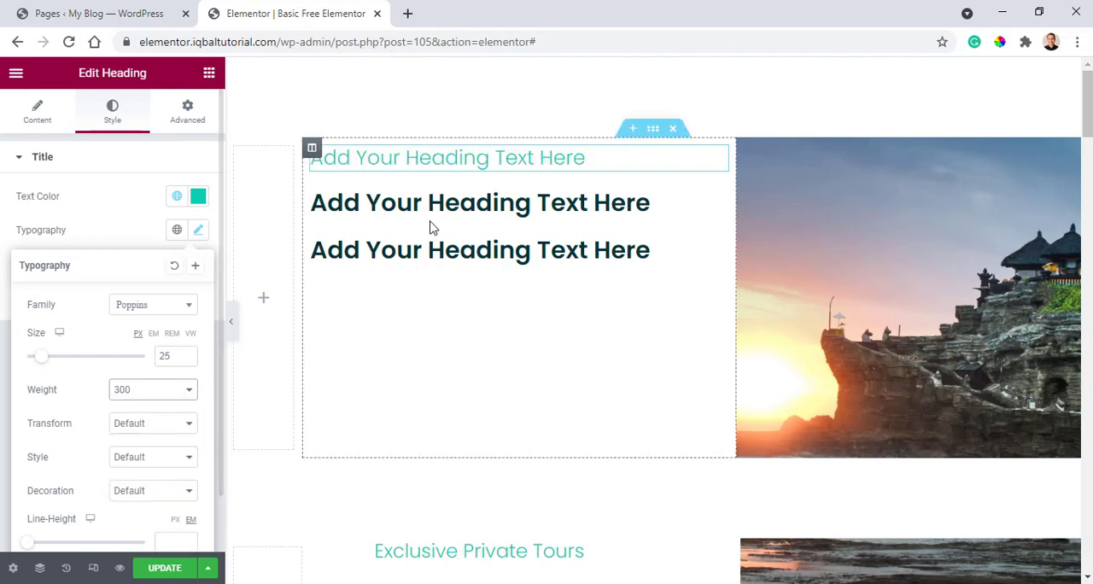
Replace the first heading's placeholder text with "Exclusive Private Tours", copied from the heading in the section below.
click(719, 202)
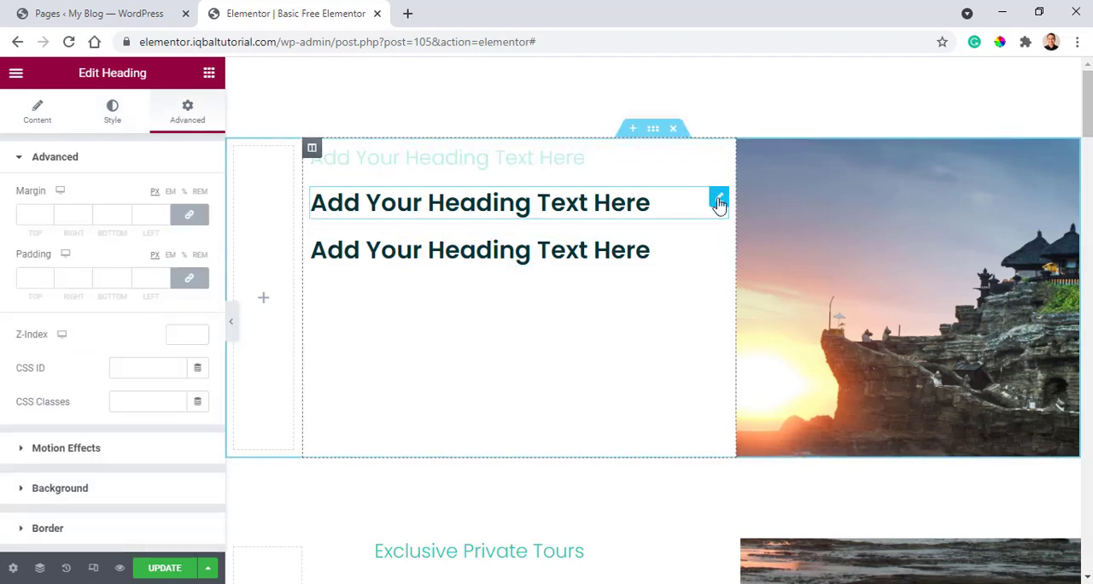
click(472, 157)
scroll(481, 217, down, 3)
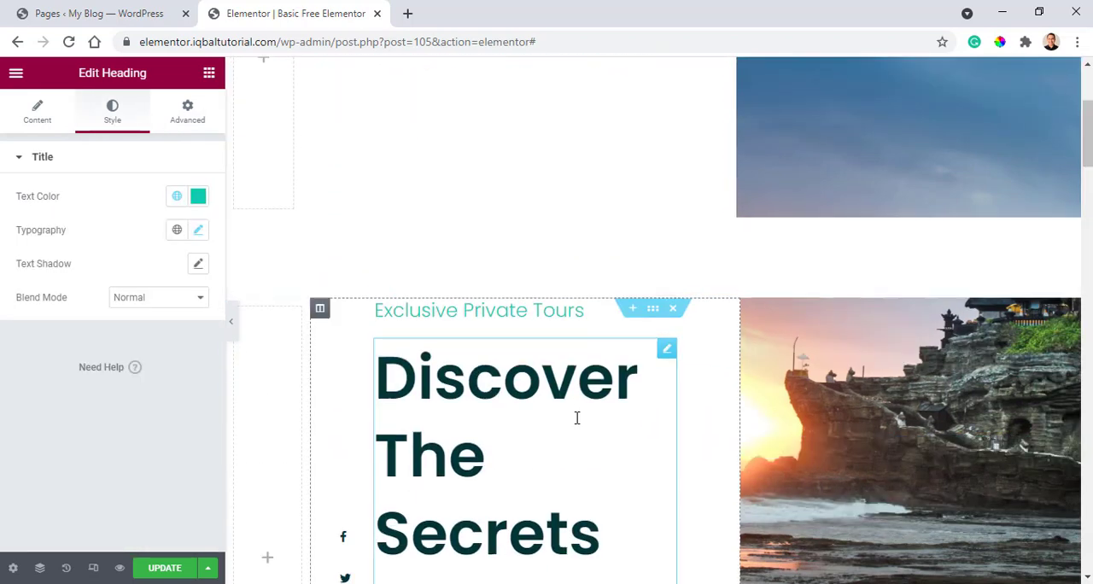
click(37, 111)
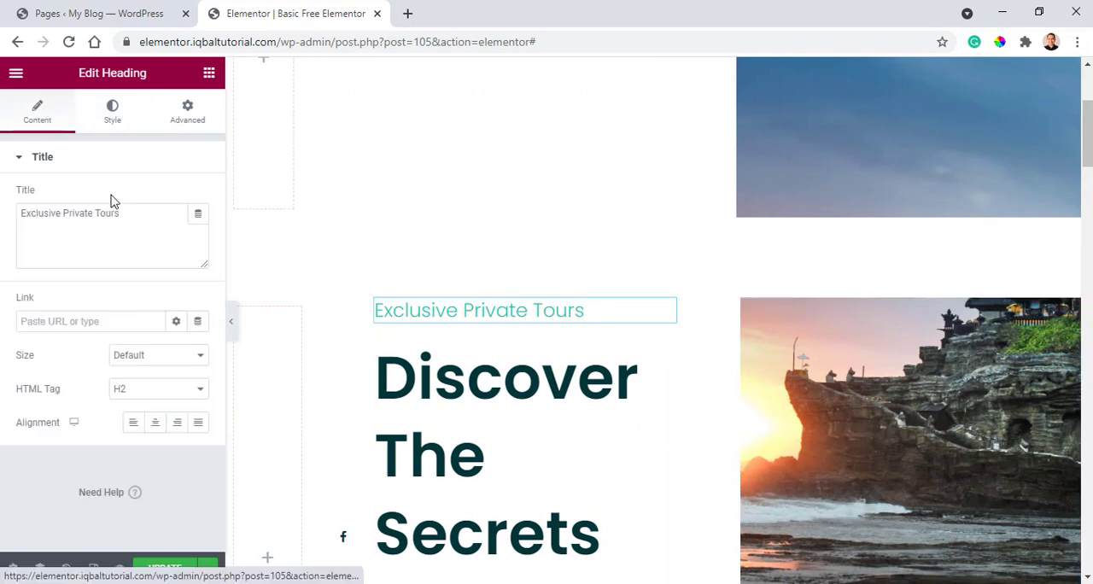
triple_click(129, 213)
key(ctrl+c)
scroll(456, 220, up, 3)
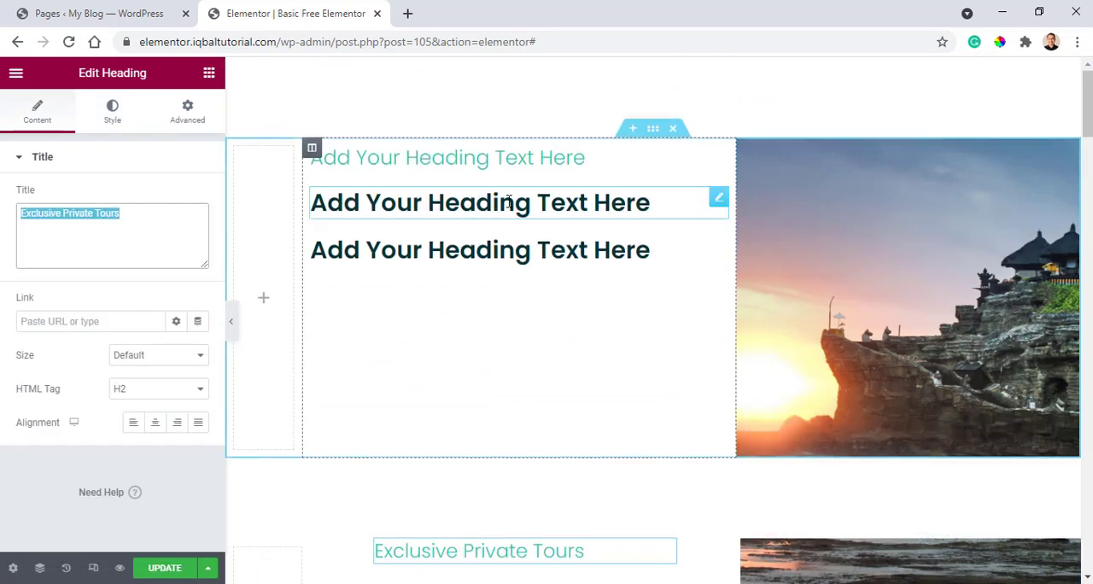
click(607, 163)
drag(607, 159, 268, 165)
key(ctrl+v)
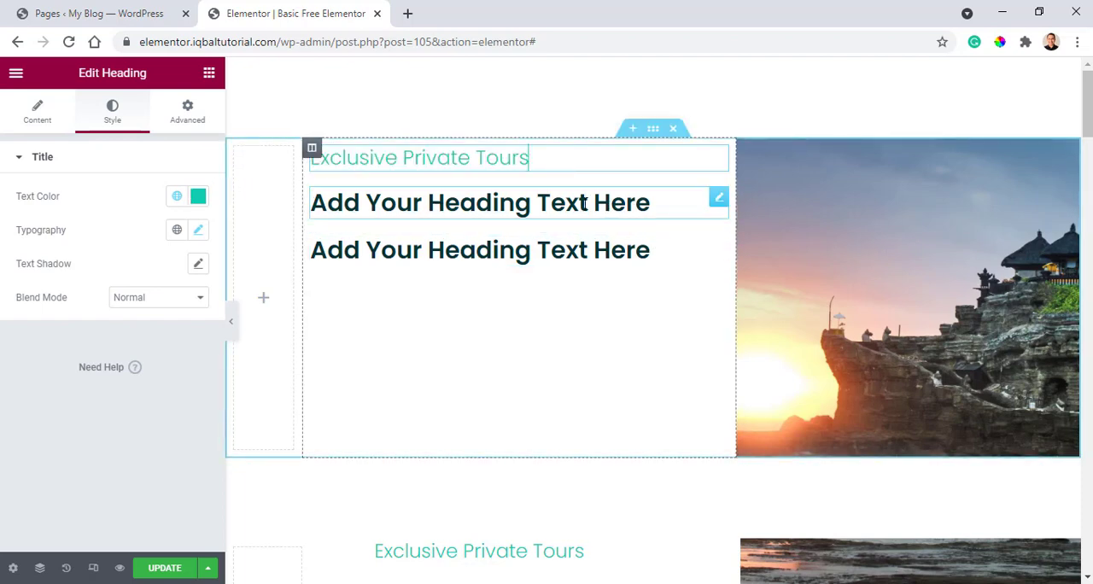
Replace the second heading's placeholder text with "Discover The<br>Secrets Of Bali", copied from the matching heading in the section below.
scroll(569, 383, down, 3)
click(666, 271)
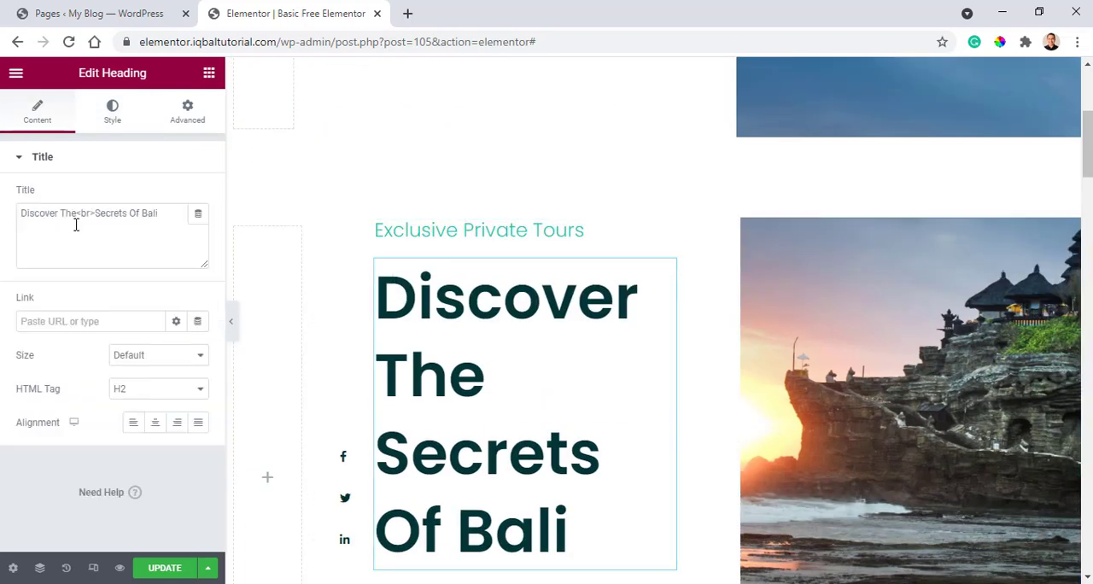
triple_click(168, 217)
key(ctrl+c)
scroll(469, 313, up, 3)
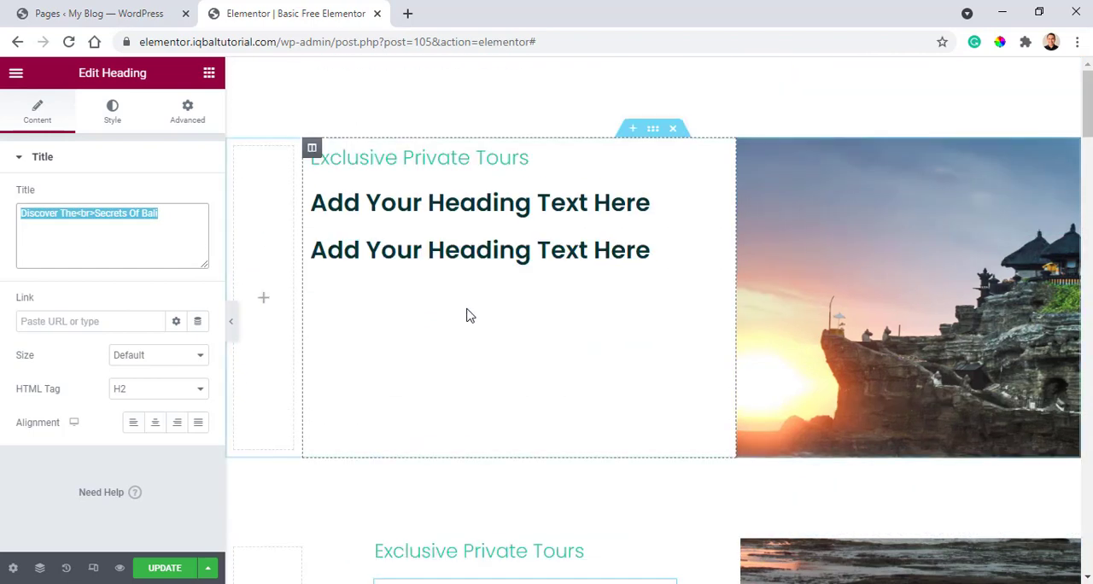
click(670, 202)
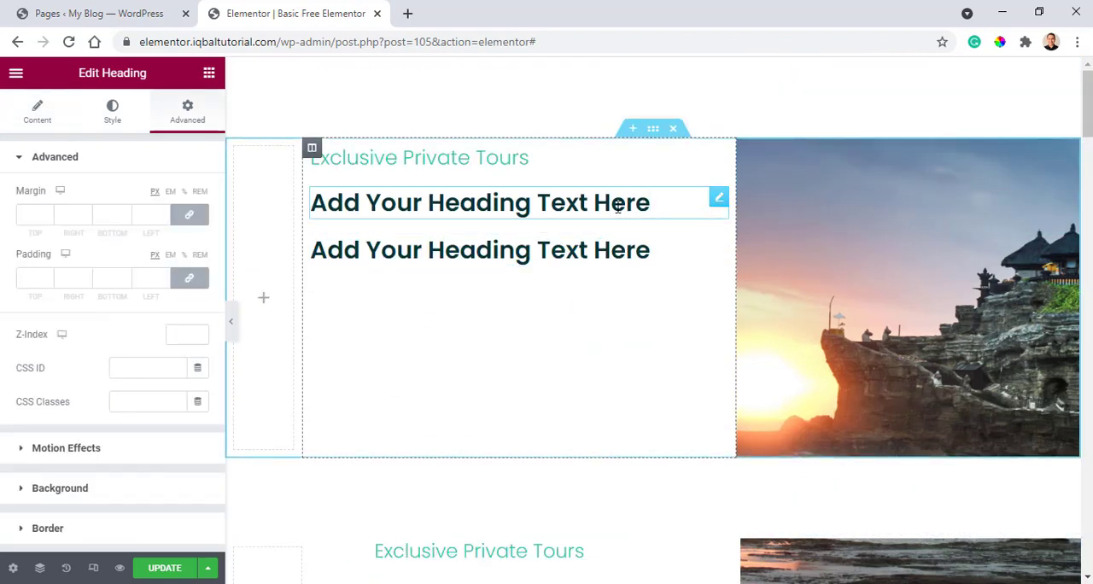
click(37, 116)
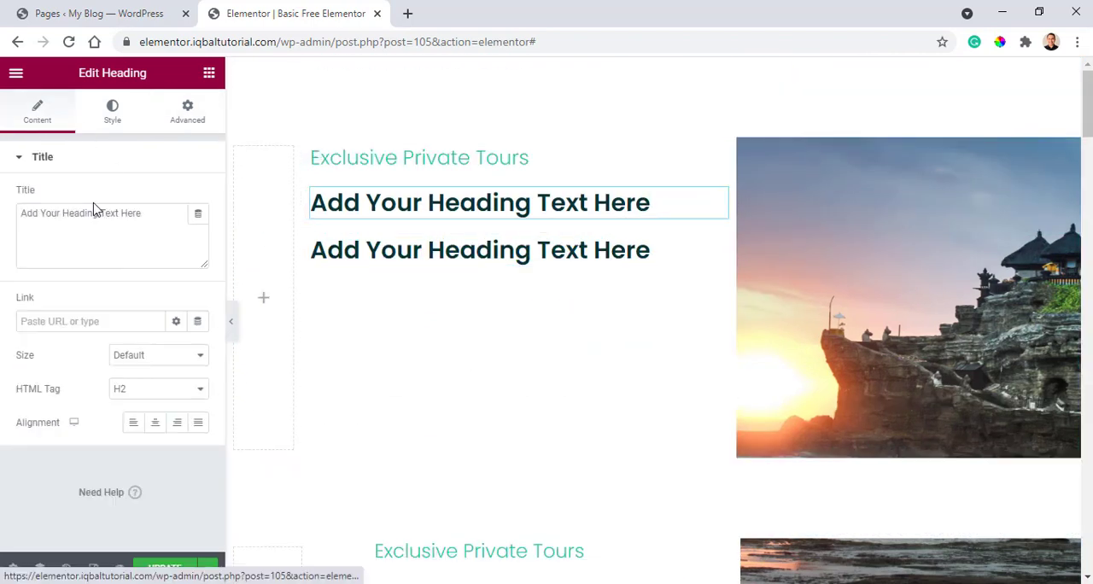
drag(146, 214, 12, 211)
key(ctrl+v)
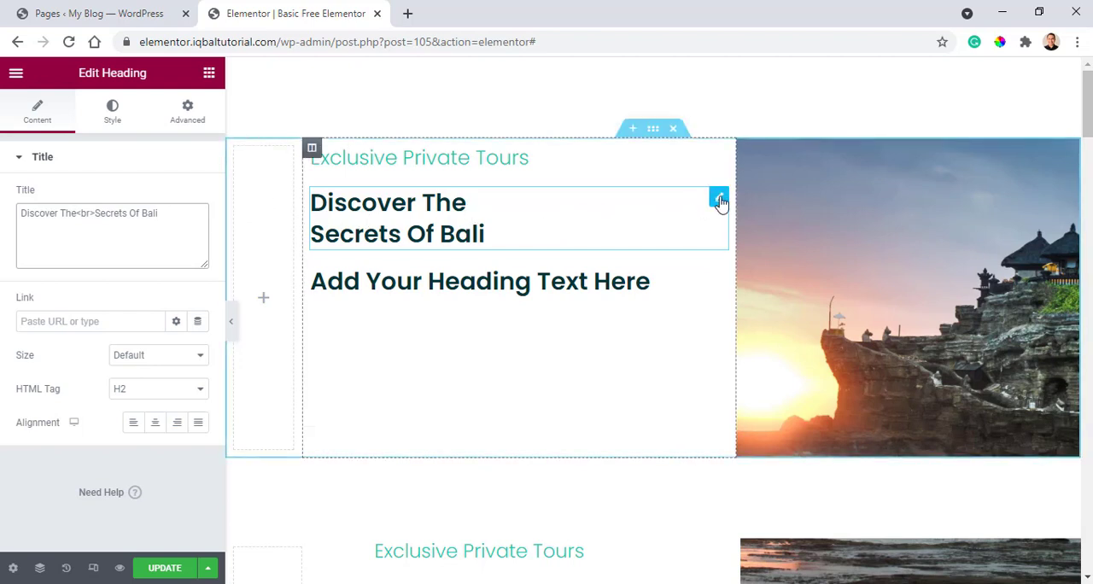
Set the second heading's font size to 104 px.
click(112, 111)
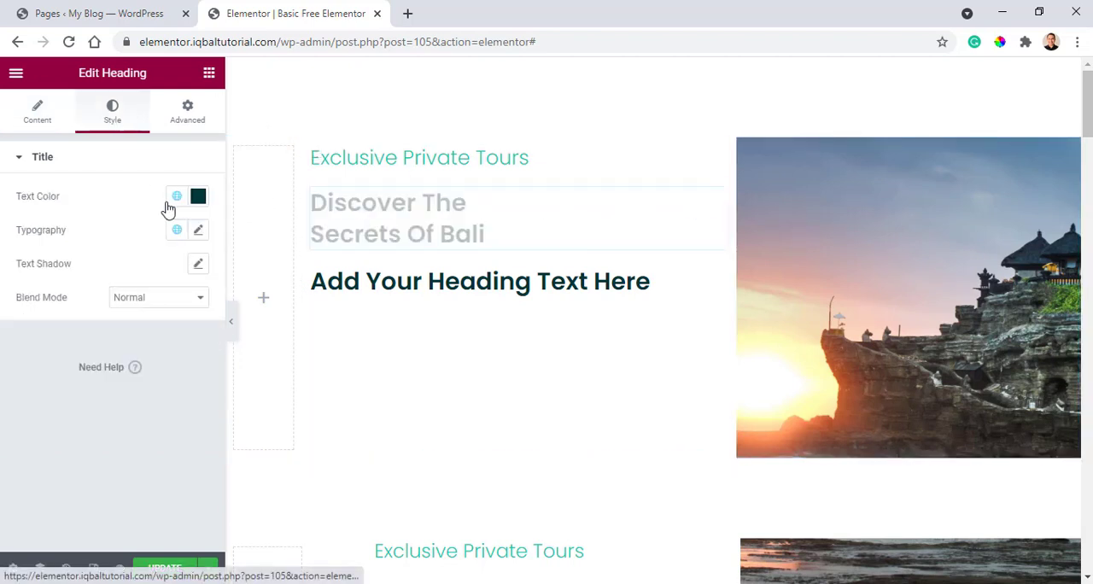
click(199, 232)
drag(29, 357, 91, 367)
scroll(632, 276, down, 2)
scroll(462, 307, up, 2)
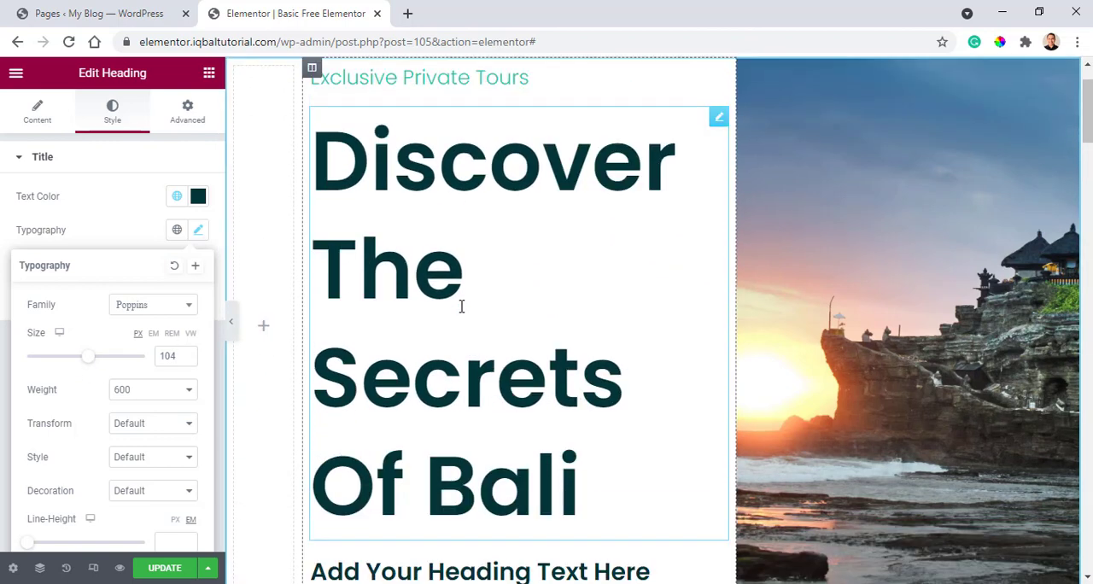
scroll(461, 304, down, 1)
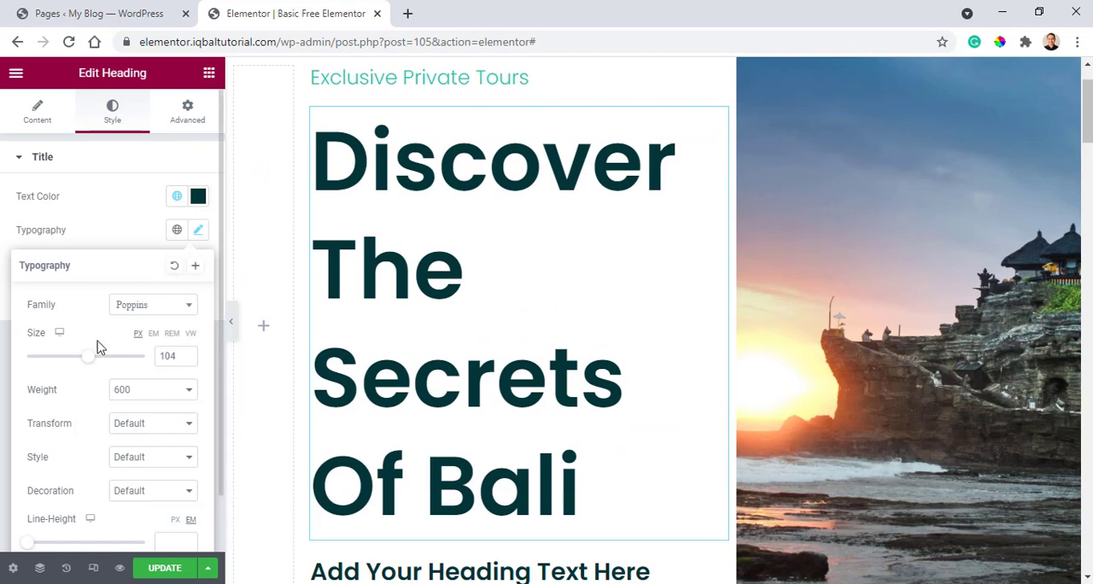
mouse_move(92, 363)
mouse_down()
mouse_move(81, 362)
mouse_move(91, 361)
mouse_up()
scroll(424, 191, down, 2)
scroll(424, 192, up, 2)
Replace the third heading's placeholder text with the lorem ipsum paragraph copied from the text widget in the section below.
scroll(425, 192, down, 3)
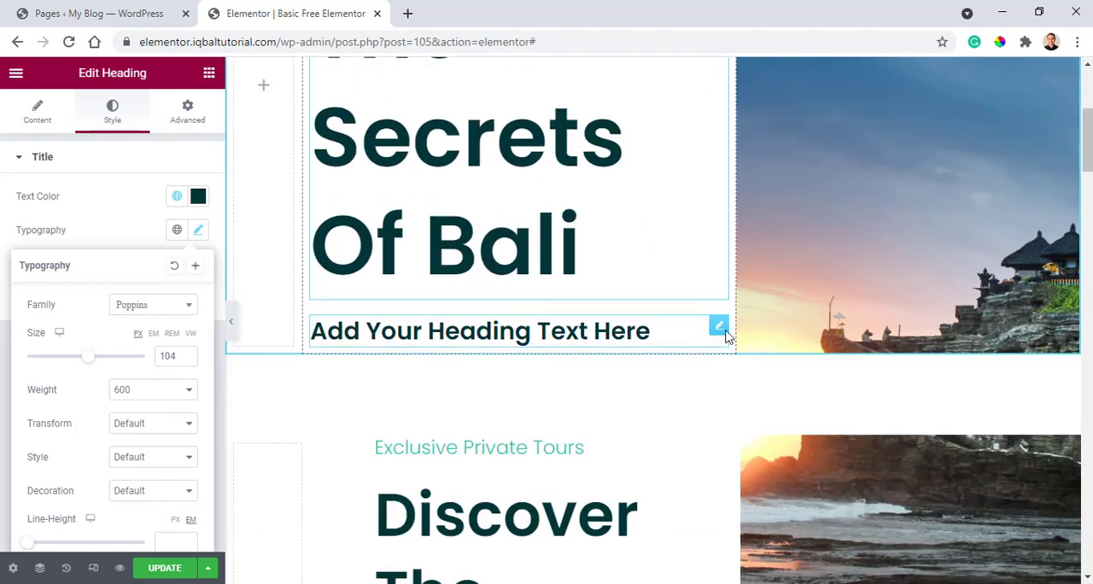
scroll(606, 321, down, 5)
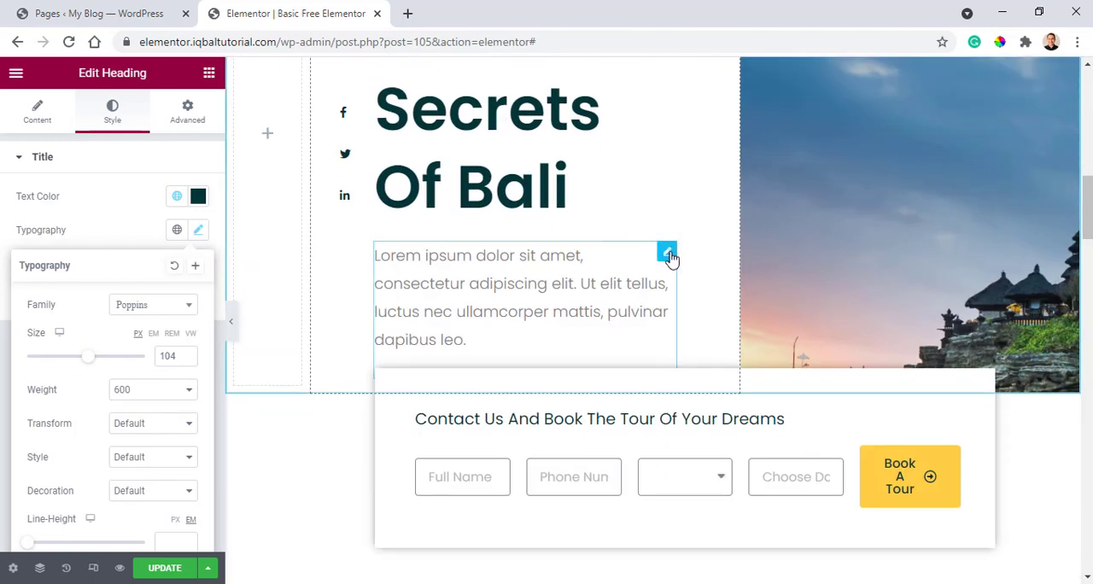
click(670, 256)
drag(99, 422, 1, 257)
key(ctrl+c)
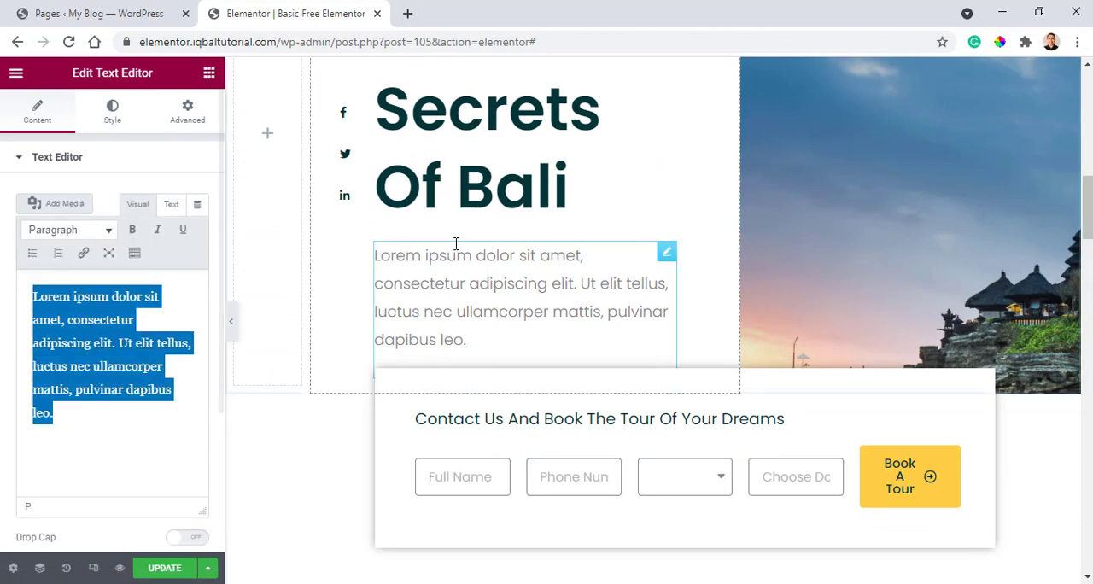
scroll(598, 256, up, 10)
click(719, 327)
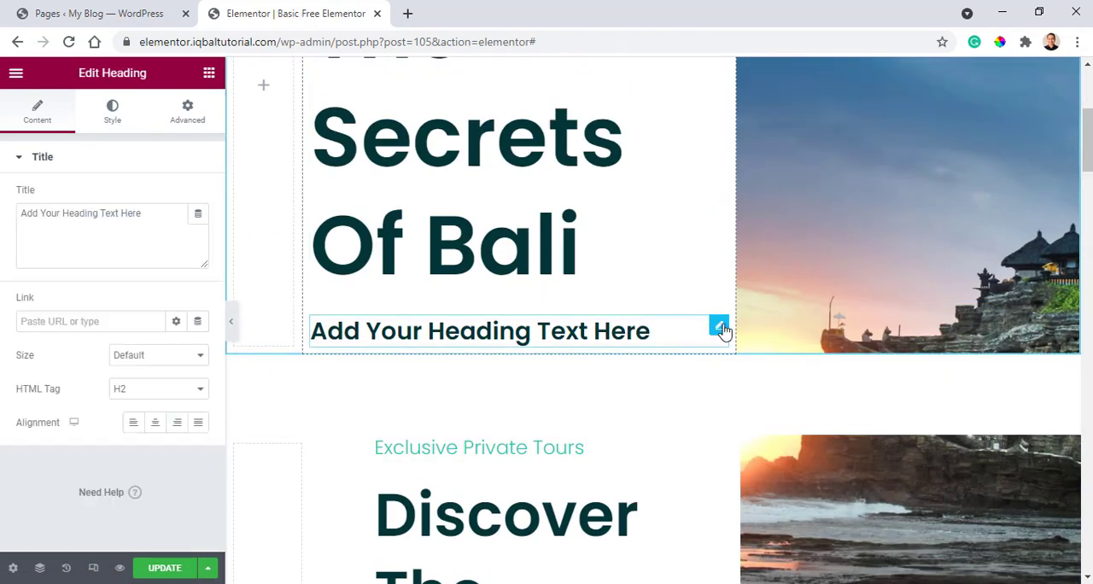
triple_click(146, 215)
key(ctrl+v)
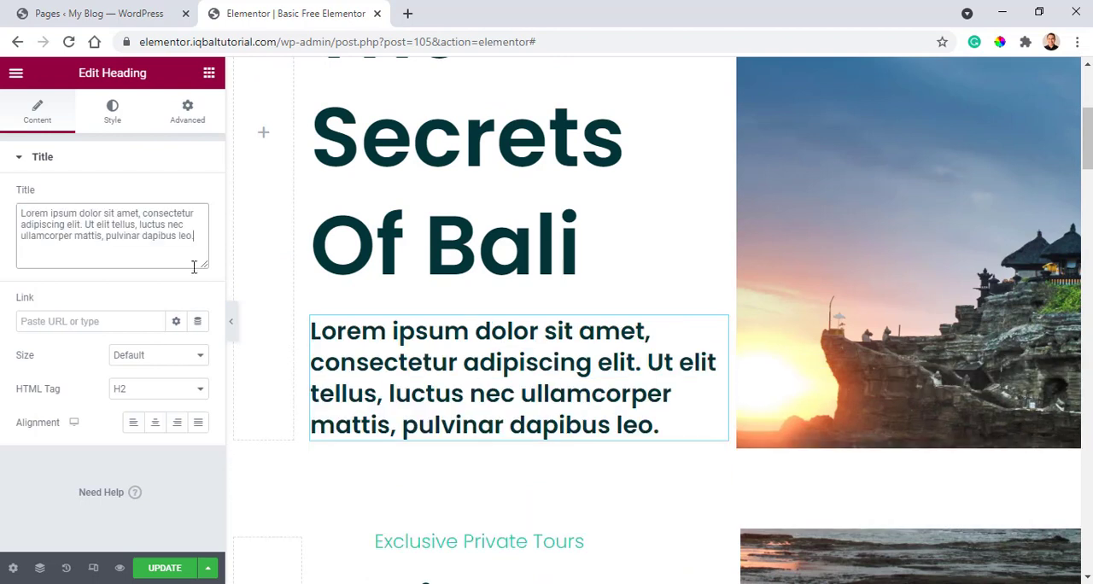
Set the third heading's text color to the gray global color.
click(112, 113)
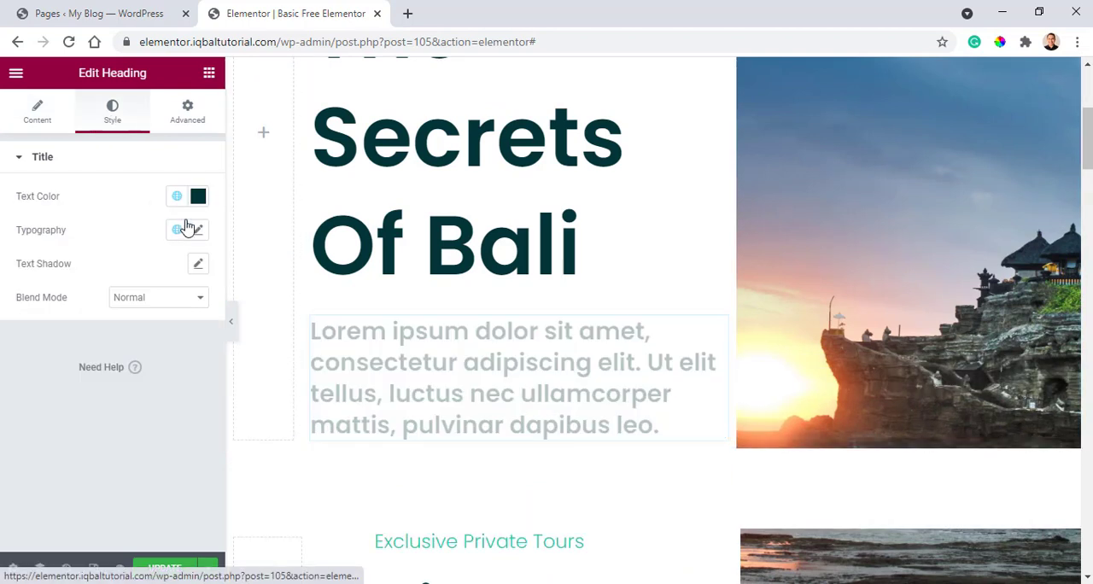
click(197, 197)
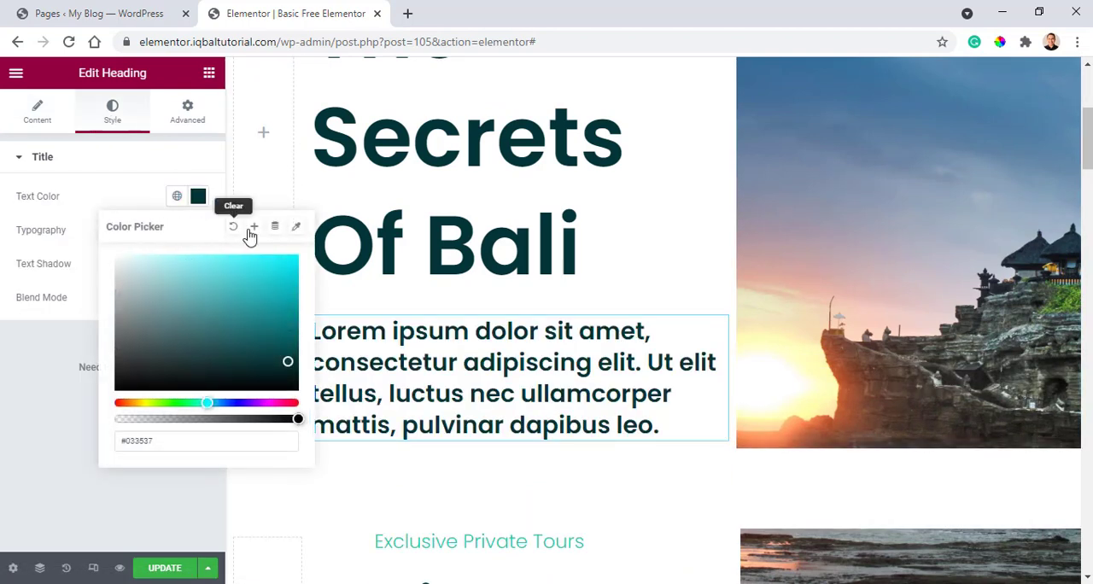
click(166, 167)
click(43, 159)
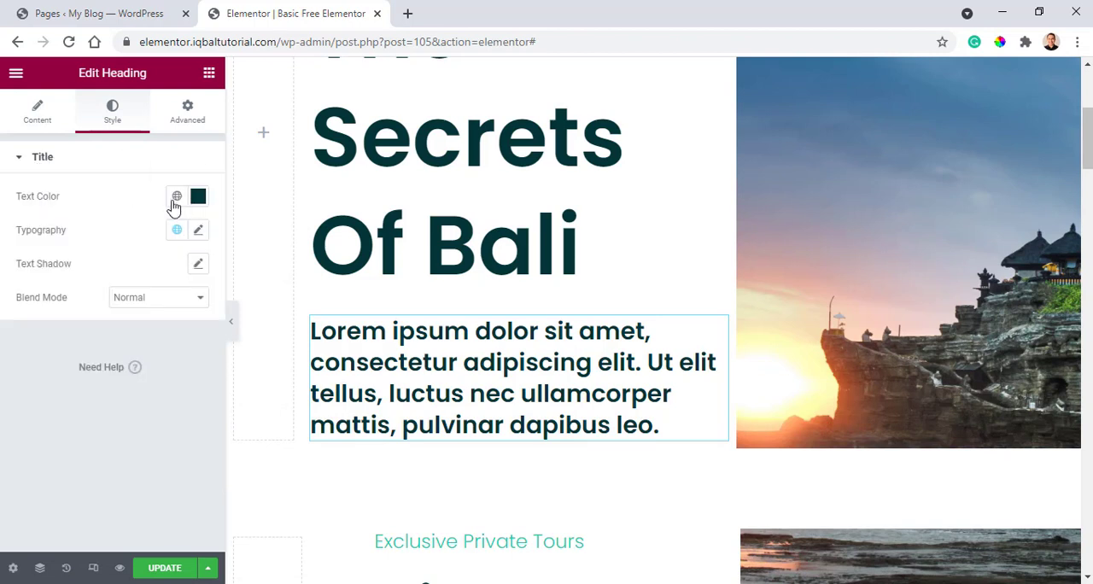
click(176, 200)
click(37, 329)
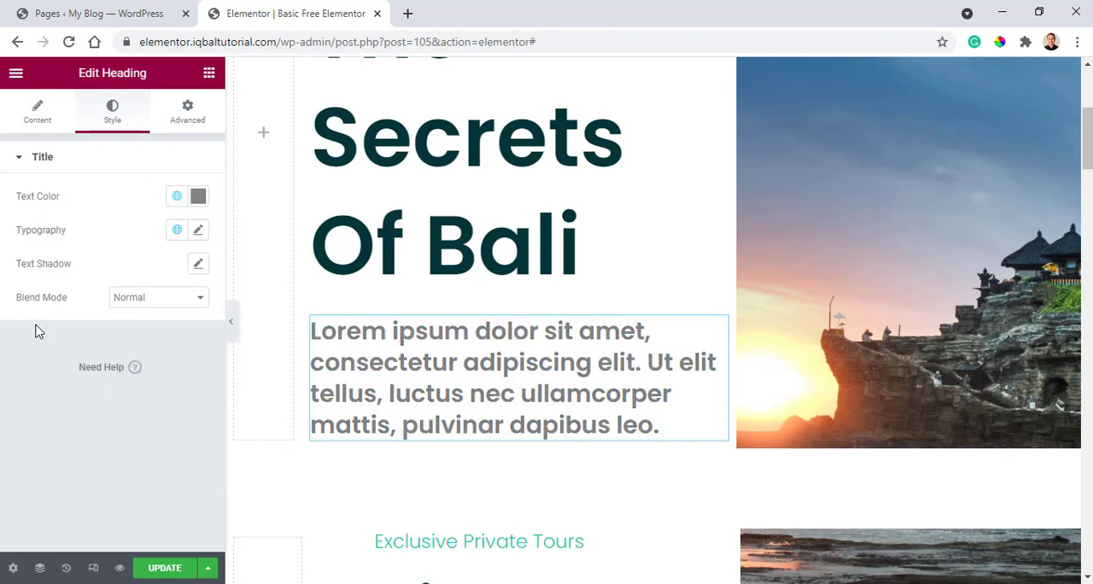
Set the third heading's typography to weight 200 and size 24 px.
click(197, 233)
click(180, 393)
click(144, 413)
drag(40, 364, 42, 360)
Unlink the middle column's padding and set it to 80 px right and left, with 0 at top and bottom.
scroll(422, 276, up, 4)
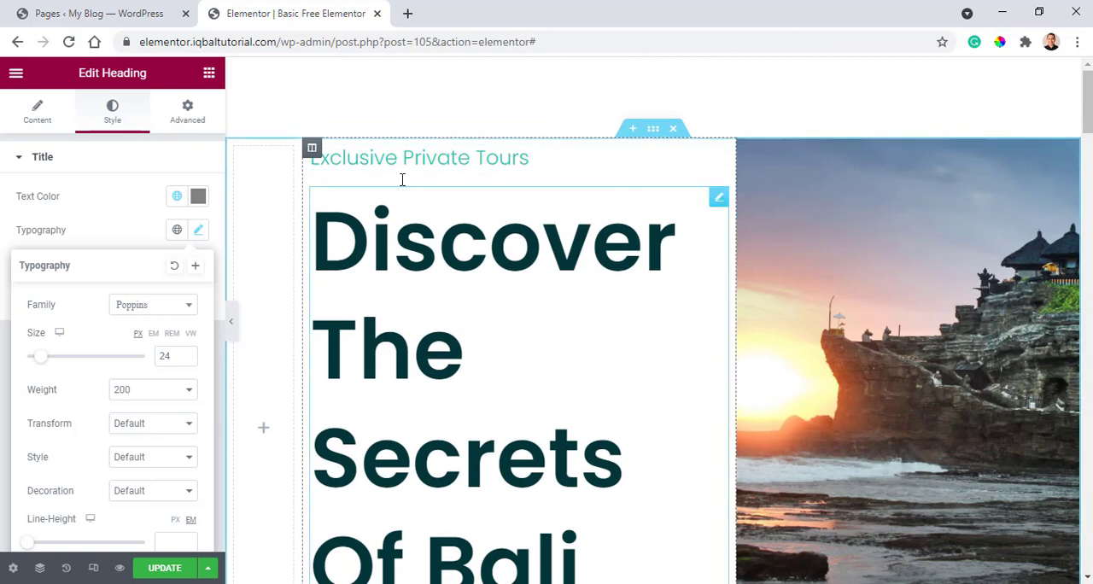
click(312, 148)
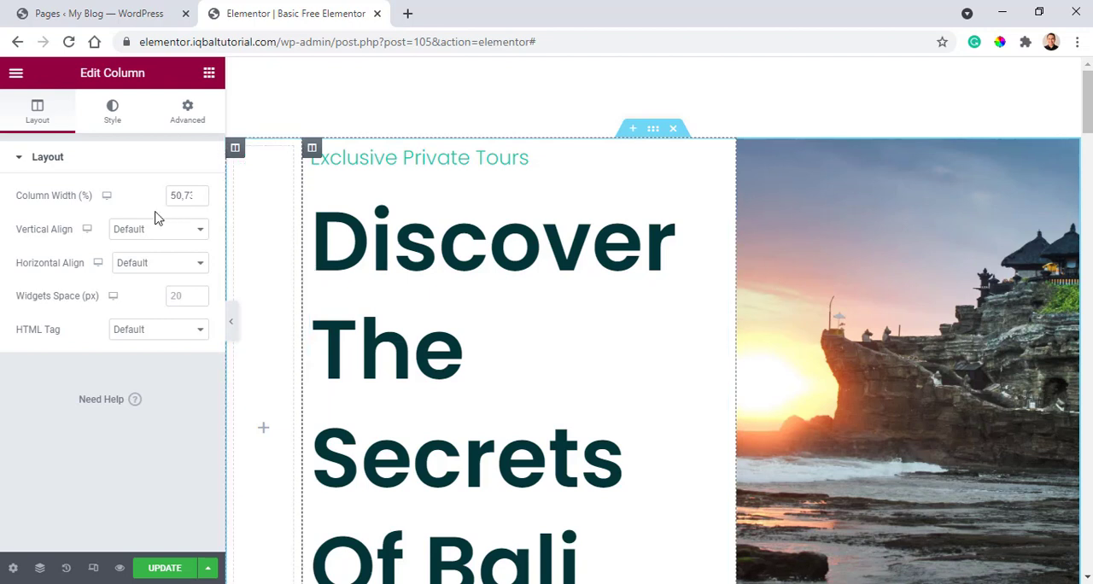
click(181, 120)
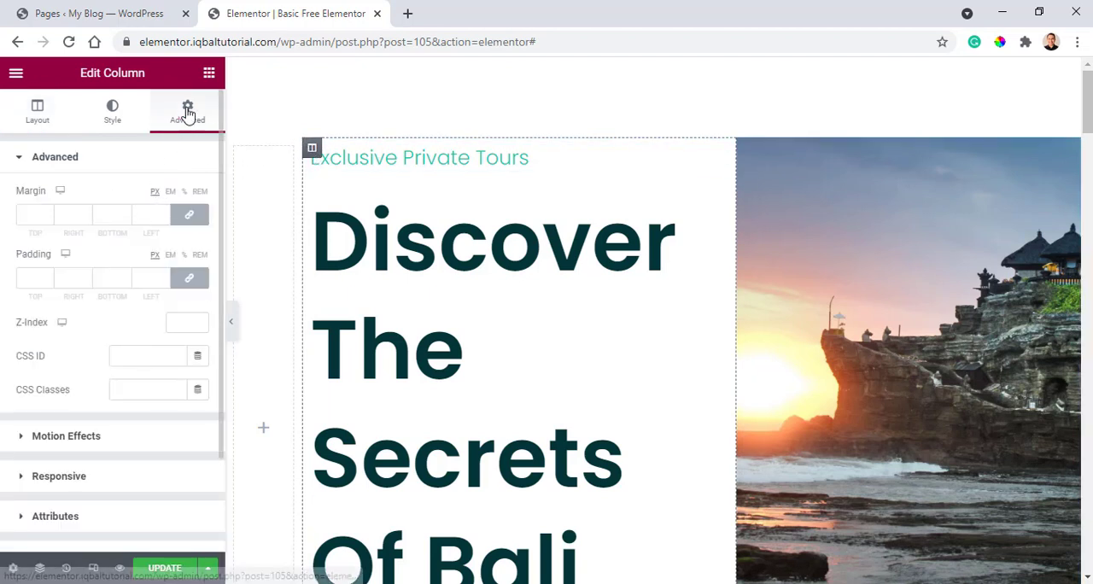
click(194, 279)
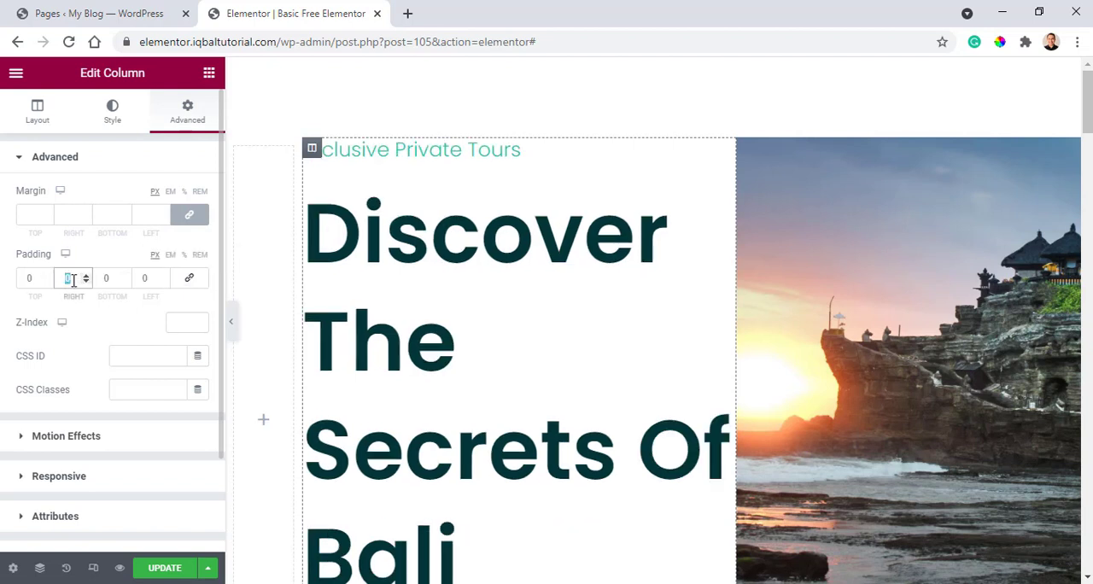
text(8)
text(80)
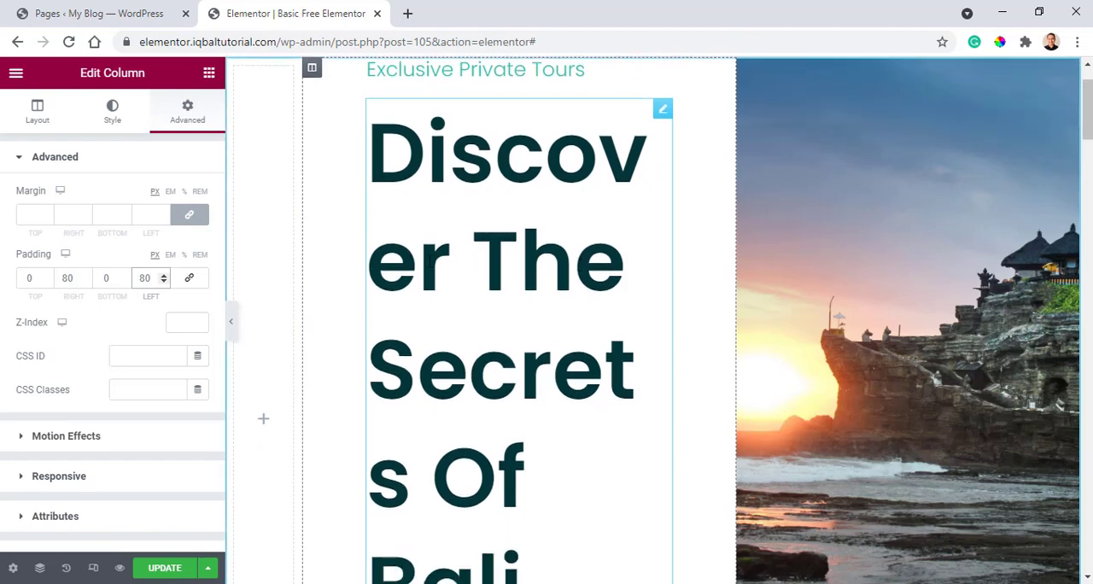
scroll(439, 233, down, 3)
scroll(524, 378, up, 4)
Set the "Discover The Secrets Of Bali" heading's font size to 85 px in the padded column.
click(662, 190)
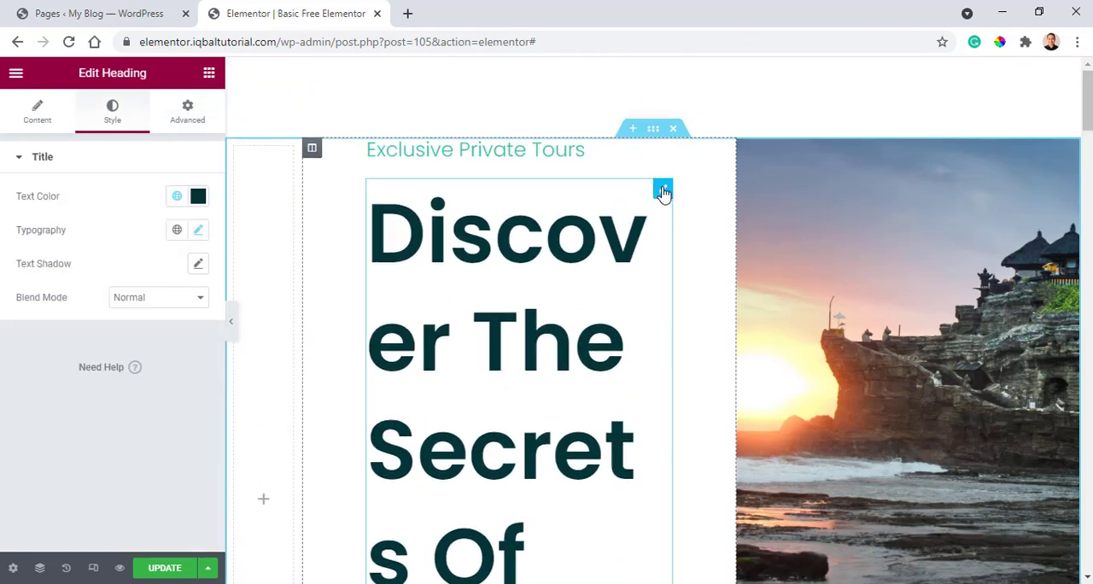
click(199, 232)
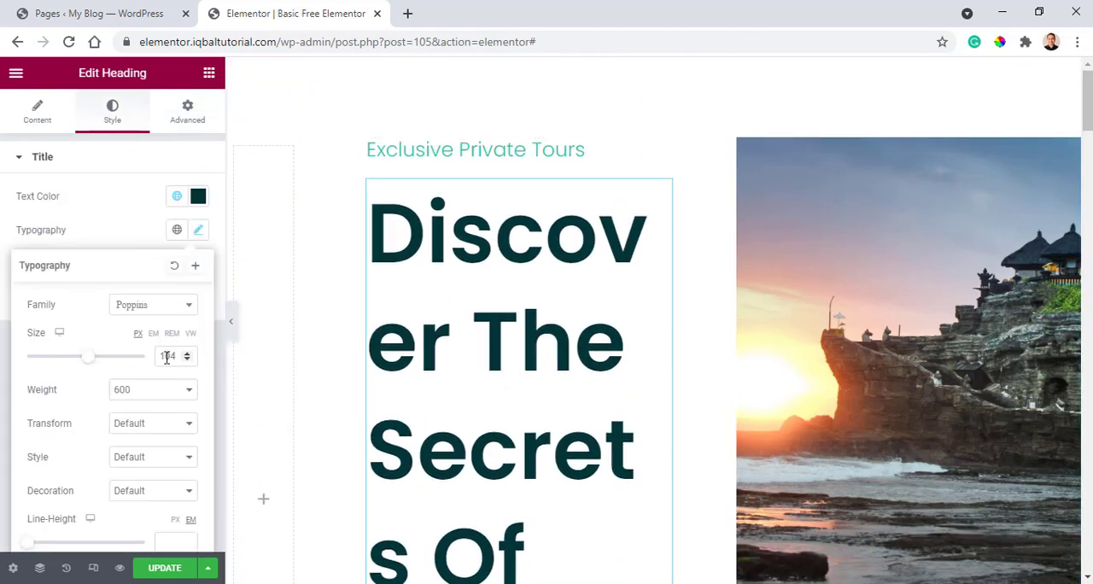
drag(94, 366, 81, 363)
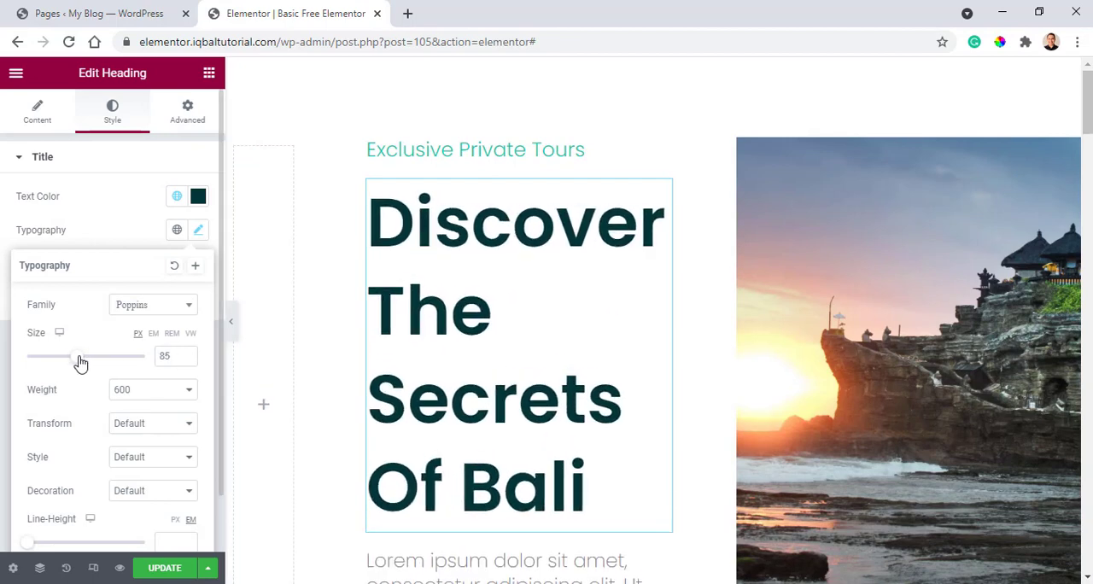
Compare the rebuilt section with the original below it and review the middle column's padding.
scroll(602, 317, down, 3)
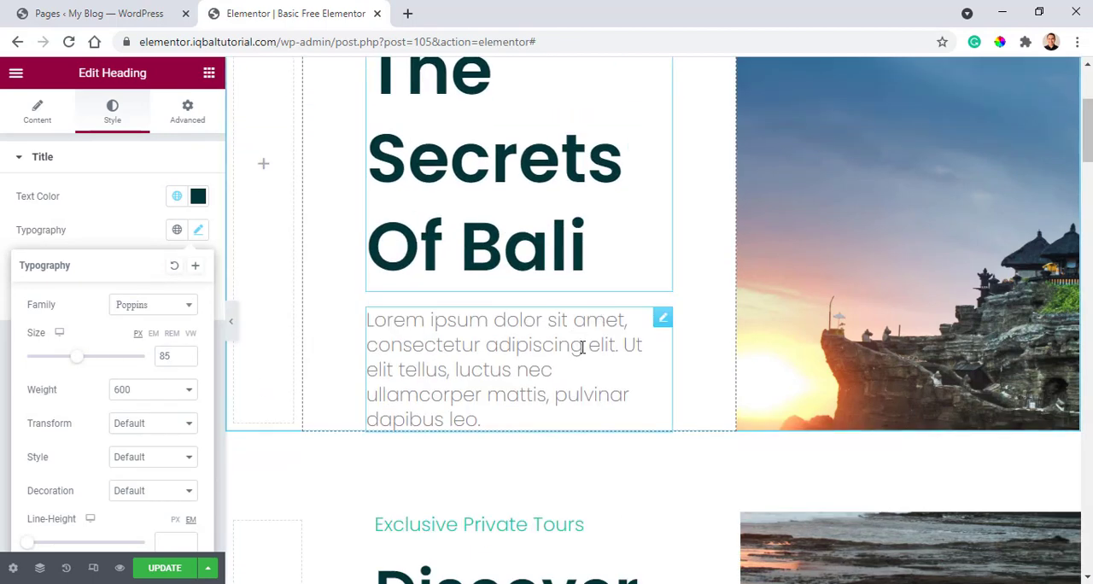
scroll(690, 342, up, 3)
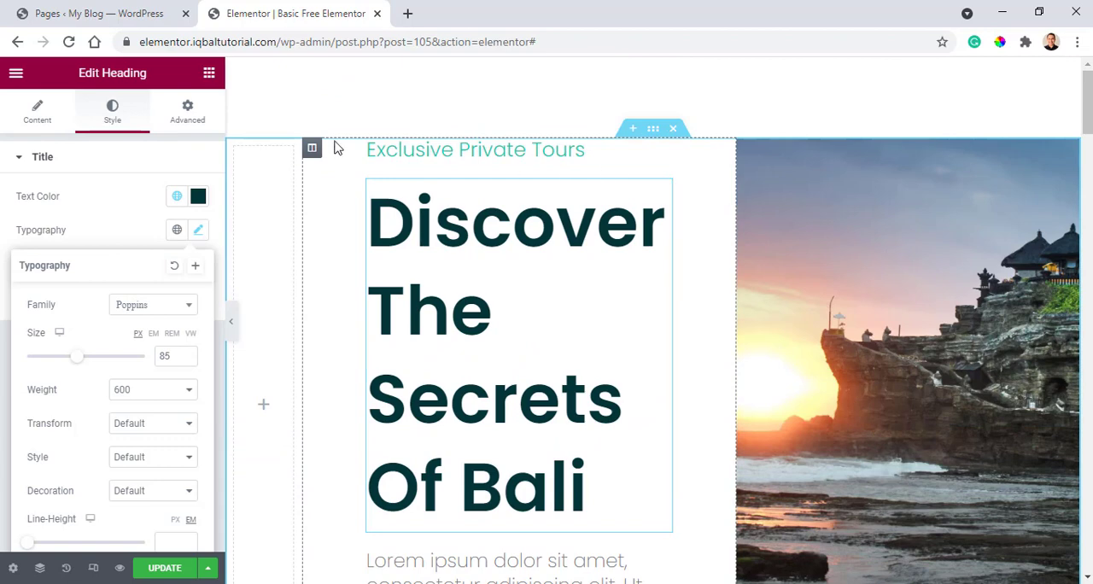
scroll(464, 214, down, 3)
scroll(476, 274, up, 3)
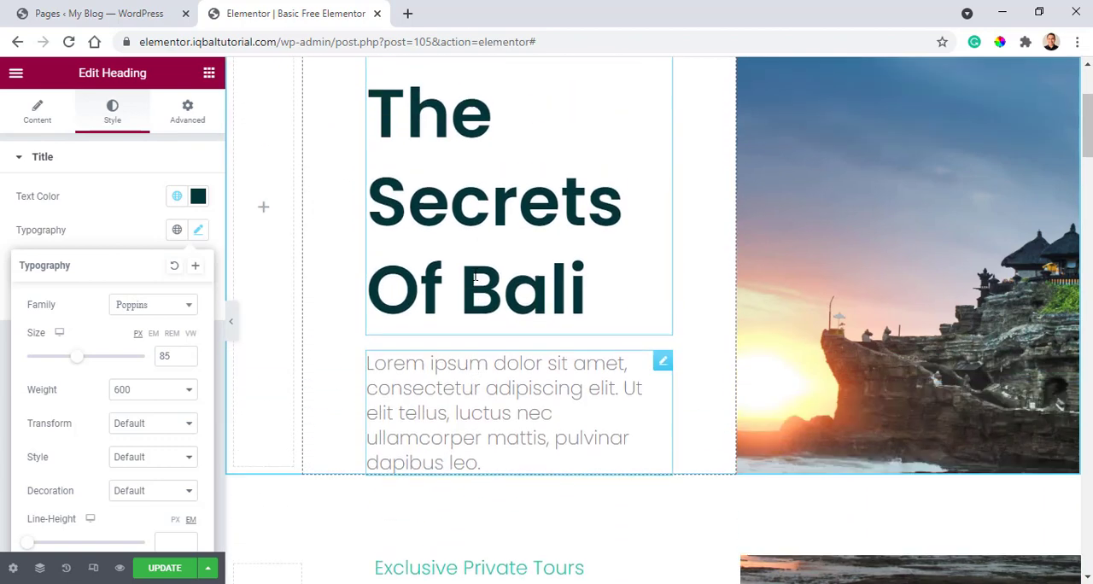
scroll(476, 274, down, 2)
scroll(476, 273, up, 2)
scroll(476, 278, down, 4)
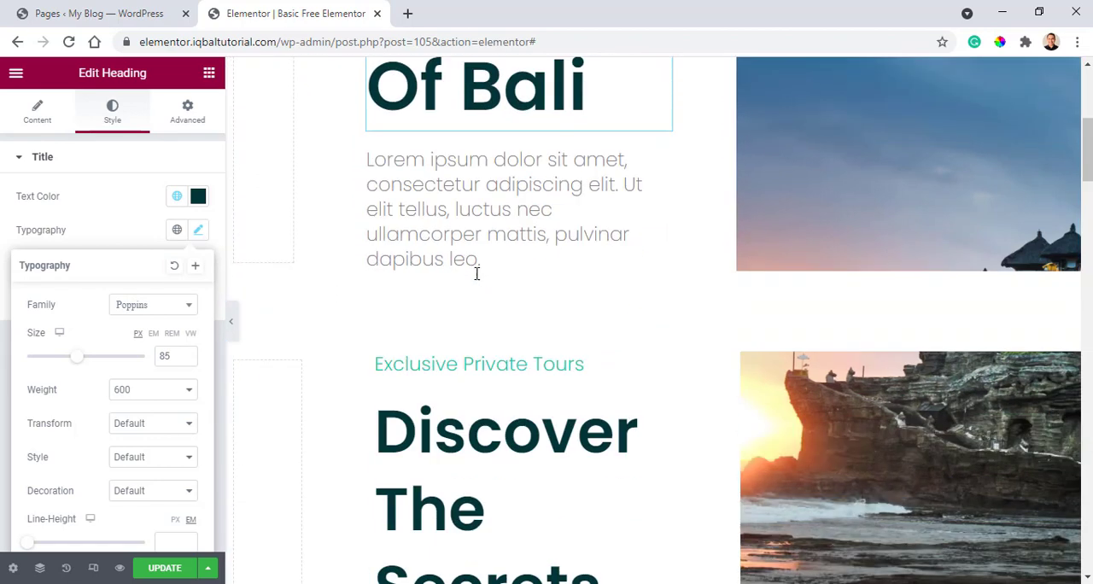
scroll(486, 257, up, 4)
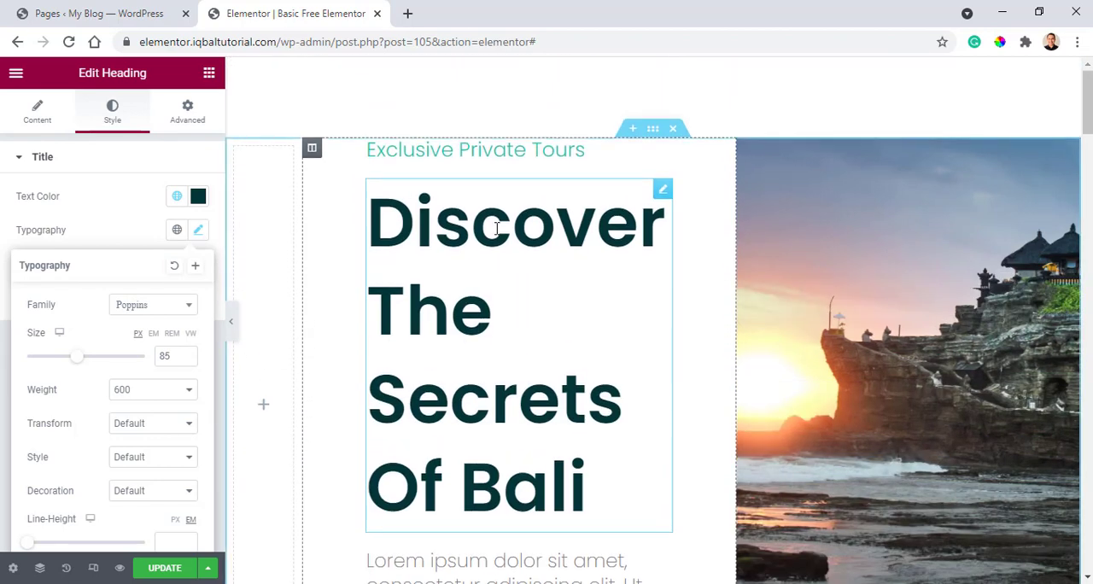
click(312, 149)
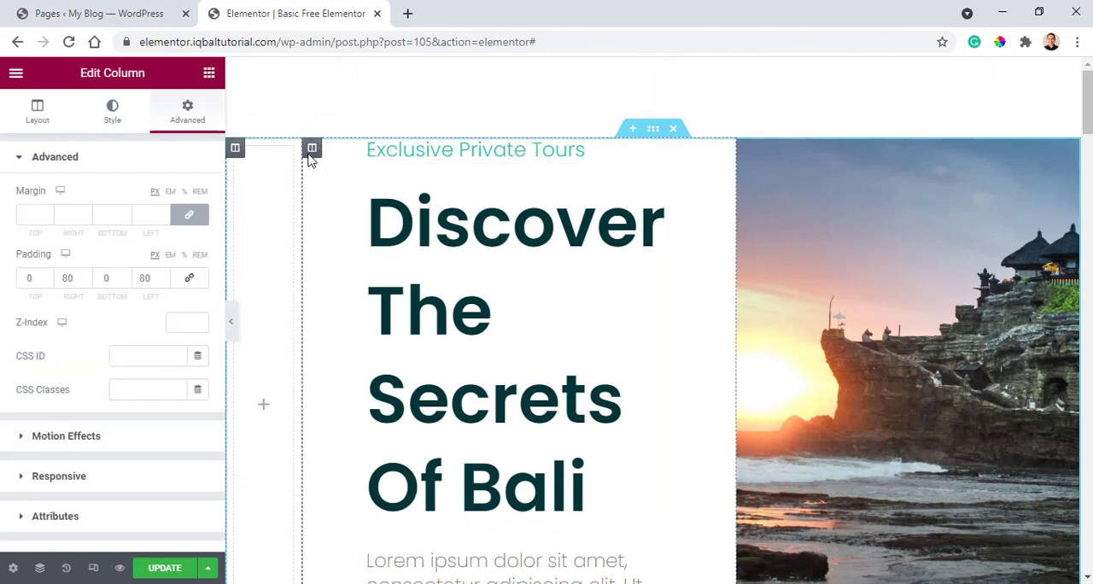
scroll(477, 270, down, 6)
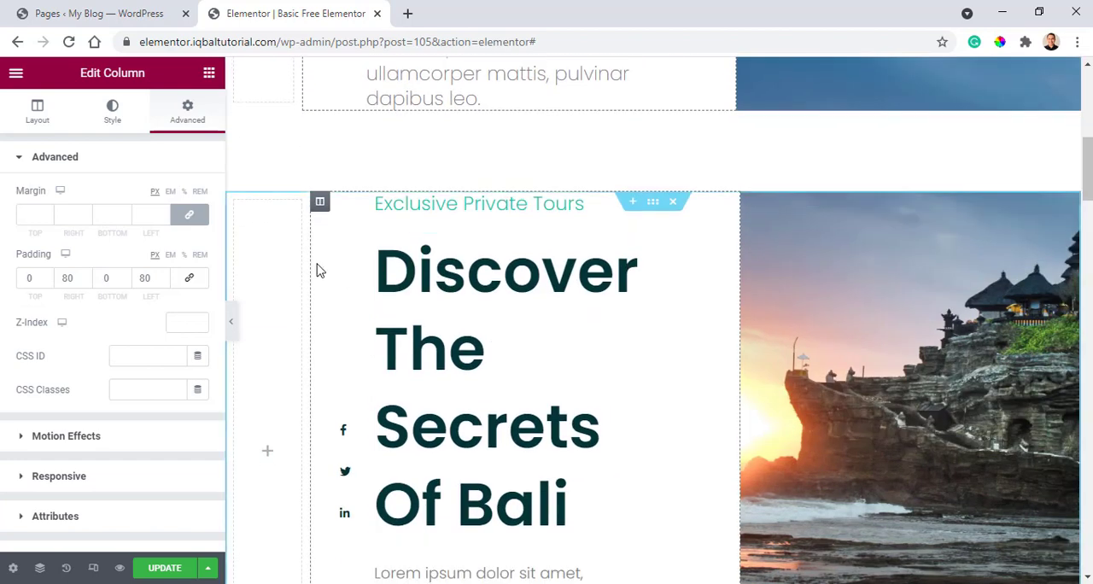
scroll(359, 385, down, 2)
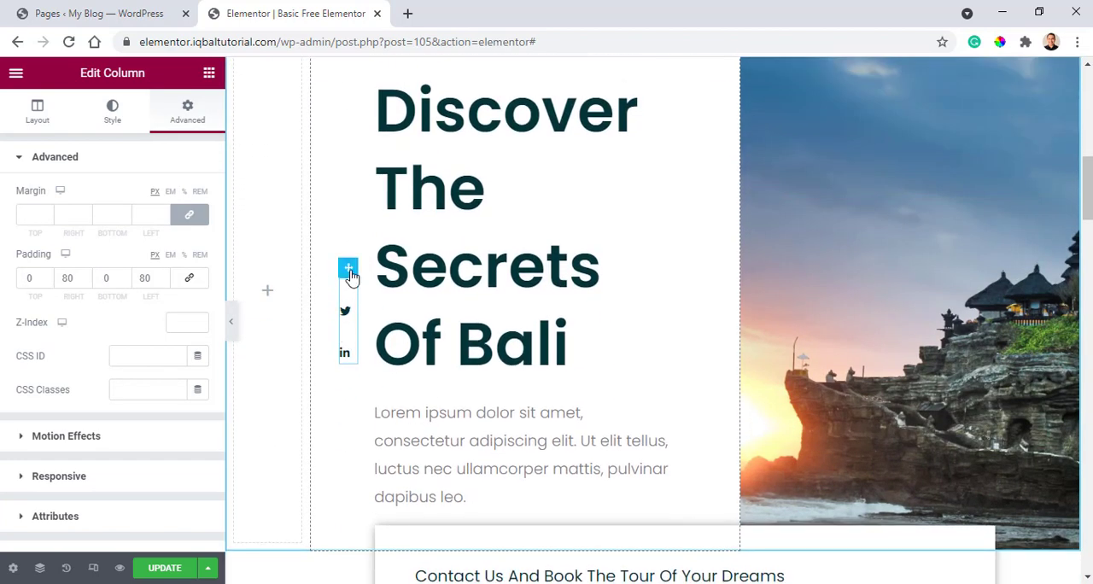
Add an Icon List widget between the "Discover The Secrets Of Bali" heading and the paragraph in the rebuilt section.
click(350, 270)
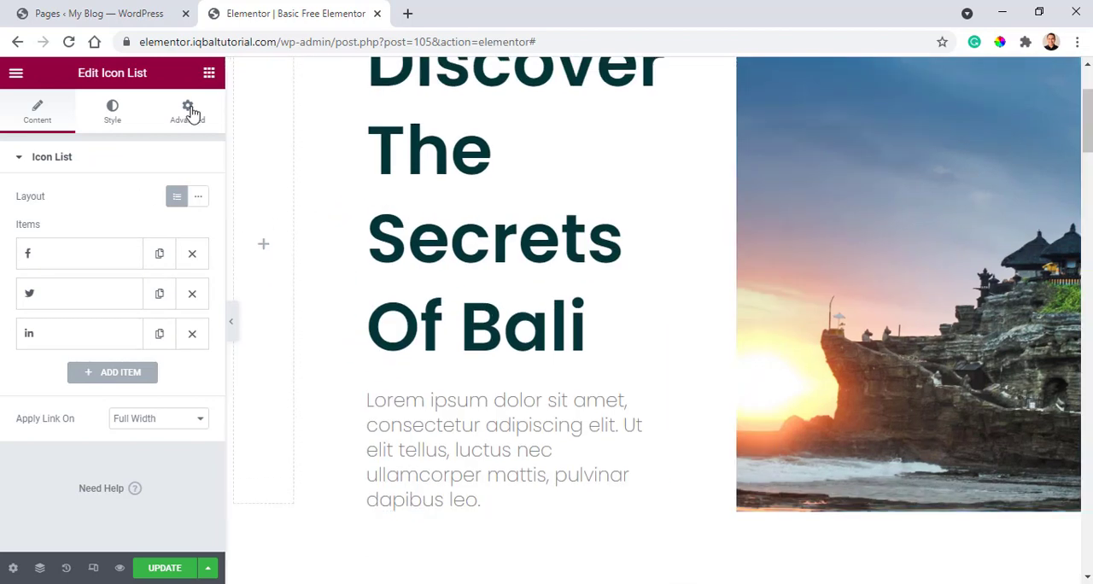
click(187, 109)
click(208, 75)
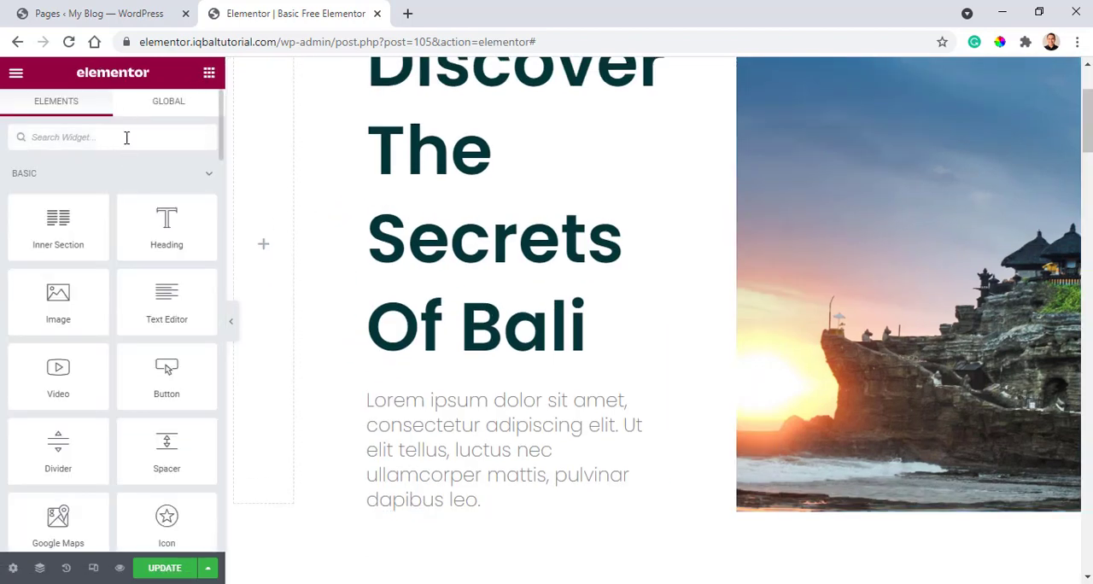
text(ic)
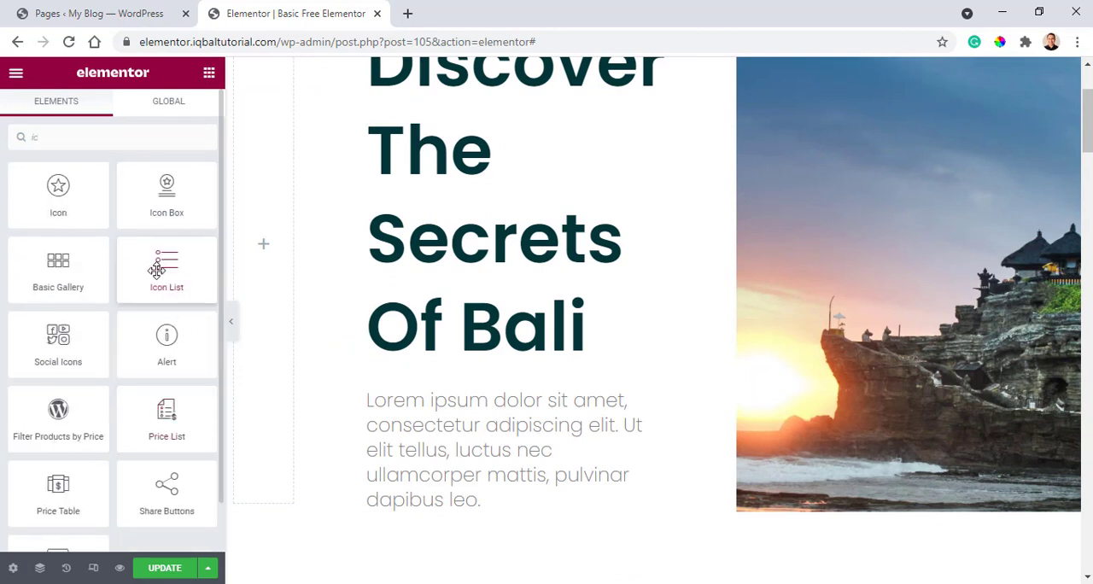
drag(205, 258, 469, 374)
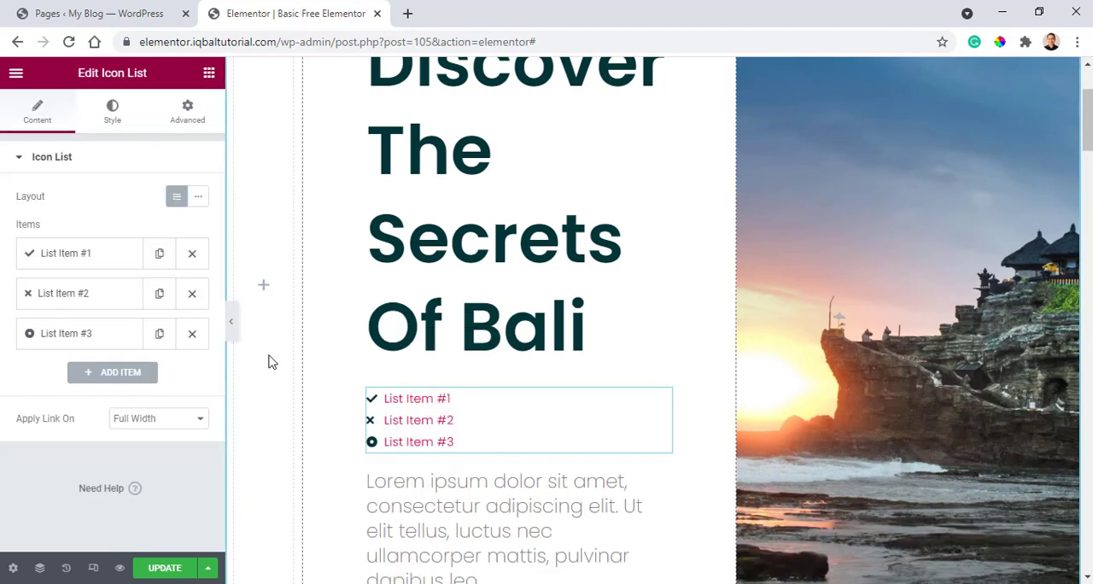
Replace the first list item's check icon with the Facebook "f" icon and clear its text, following the original section's icon list.
scroll(524, 339, down, 3)
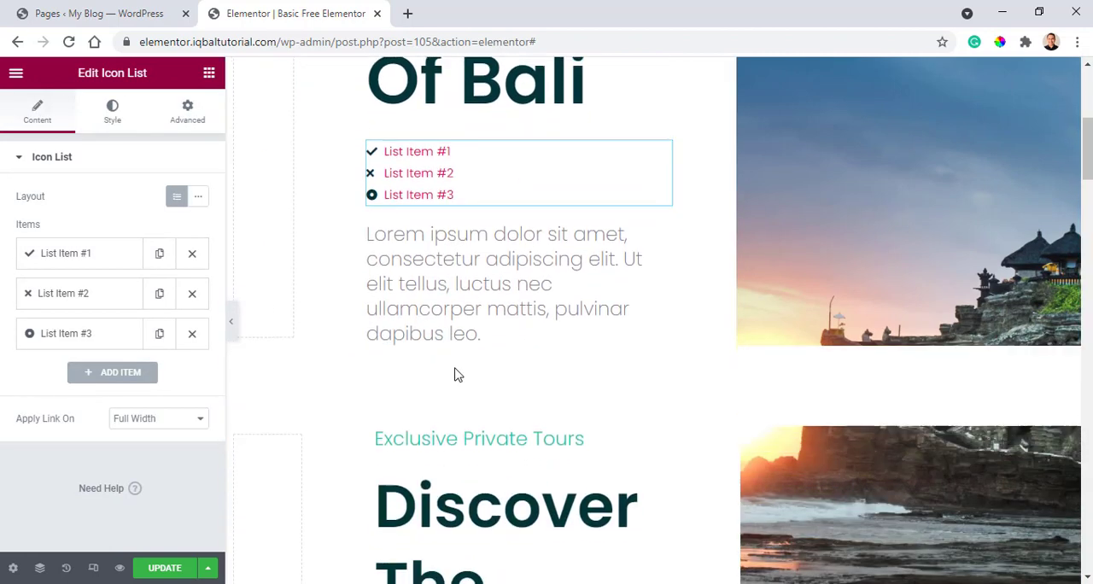
scroll(456, 374, down, 3)
mouse_move(355, 448)
mouse_down()
mouse_move(356, 350)
mouse_move(367, 371)
mouse_move(359, 452)
mouse_up()
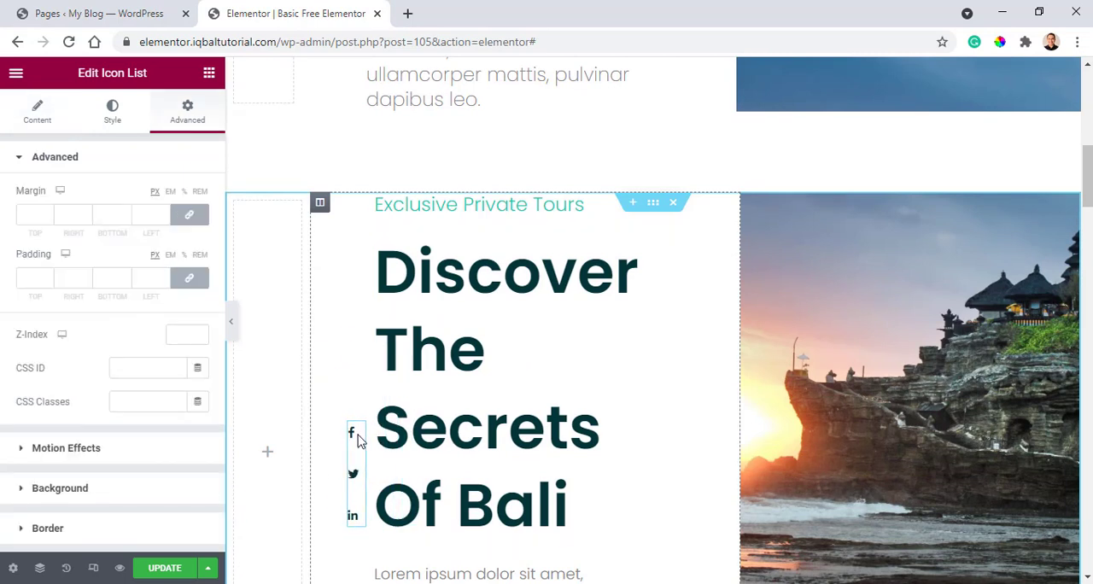
scroll(335, 282, up, 3)
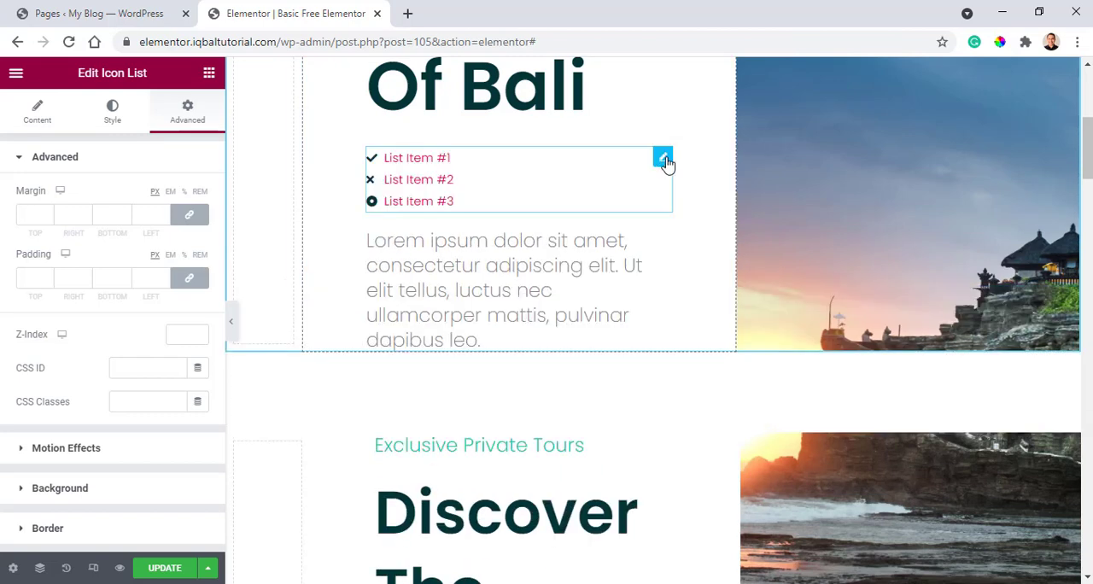
click(664, 160)
click(66, 257)
scroll(76, 376, down, 1)
scroll(59, 359, up, 1)
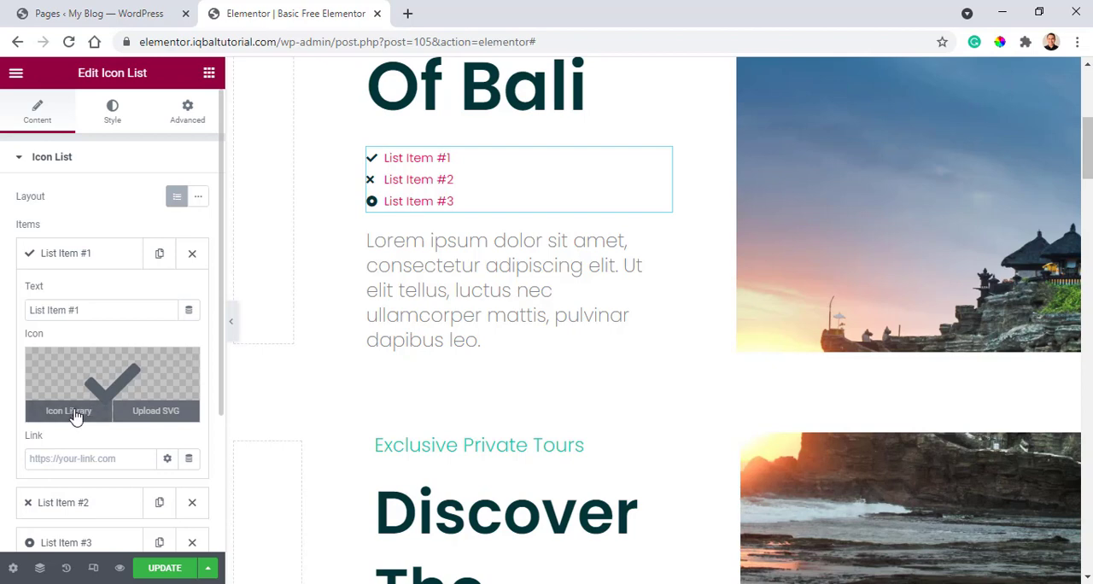
click(68, 410)
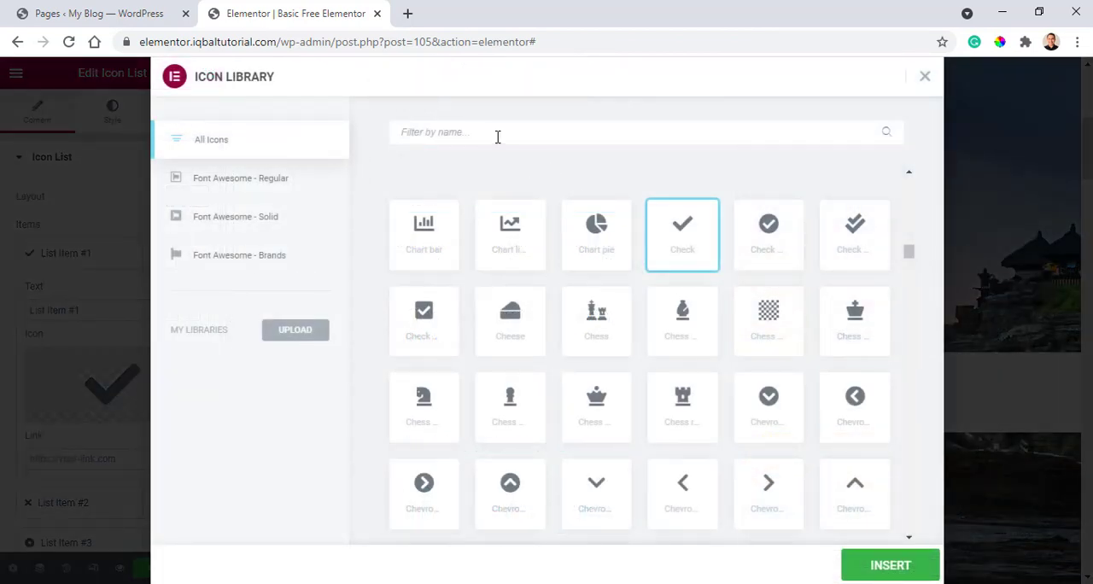
click(497, 133)
text(face)
click(922, 563)
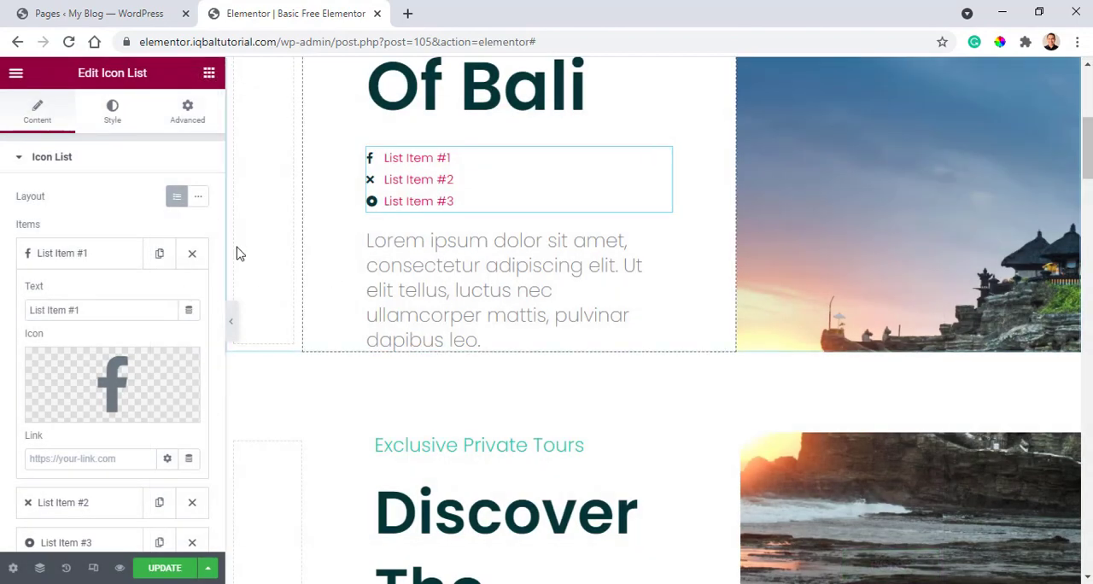
key(BackSpace)
scroll(359, 225, down, 3)
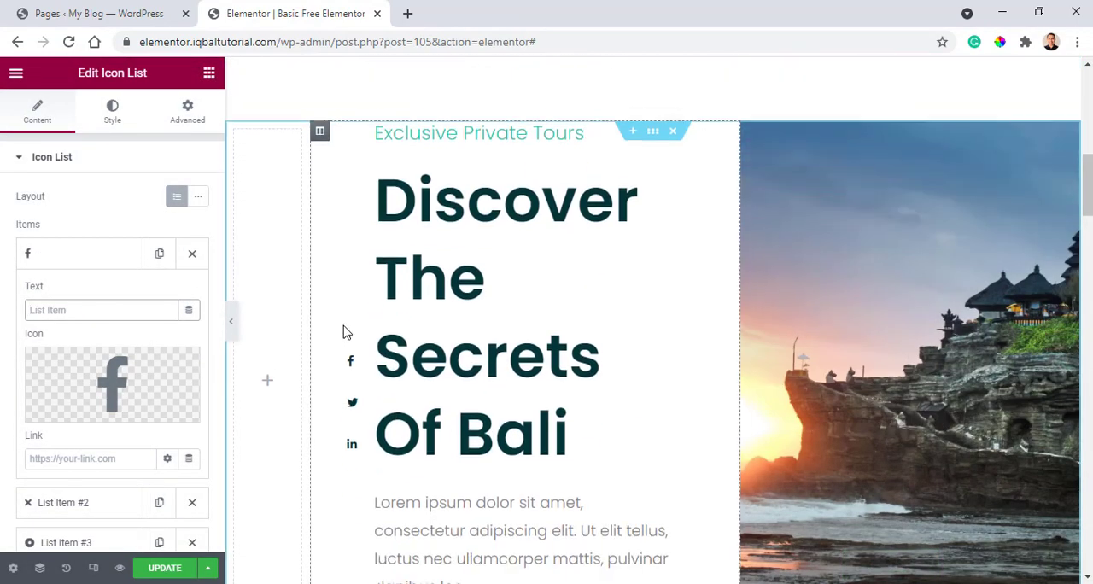
scroll(346, 333, up, 4)
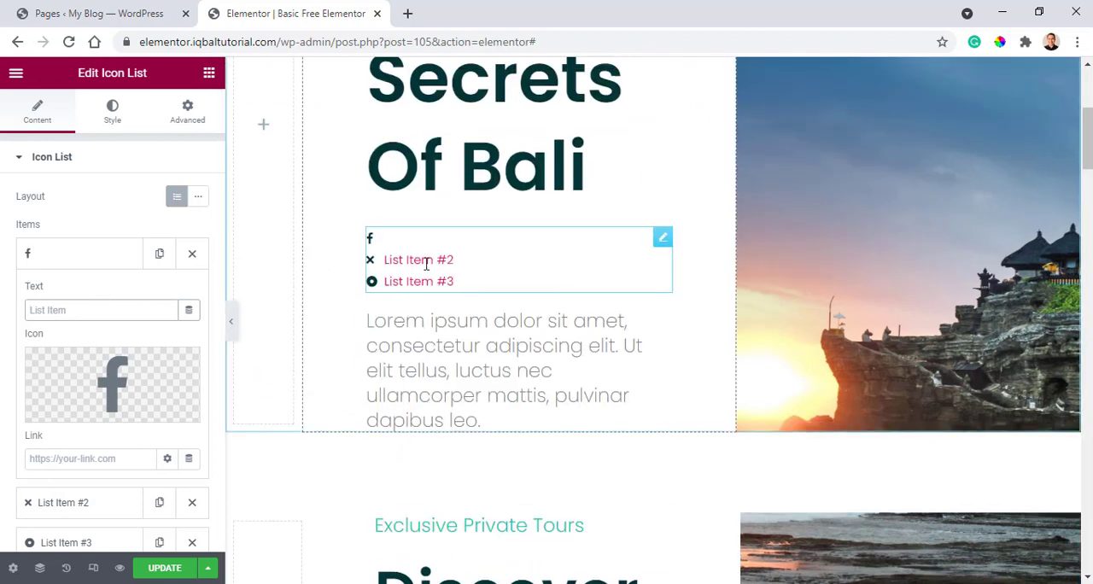
click(66, 253)
Clear the second list item's text and change its icon to the Twitter bird.
click(101, 296)
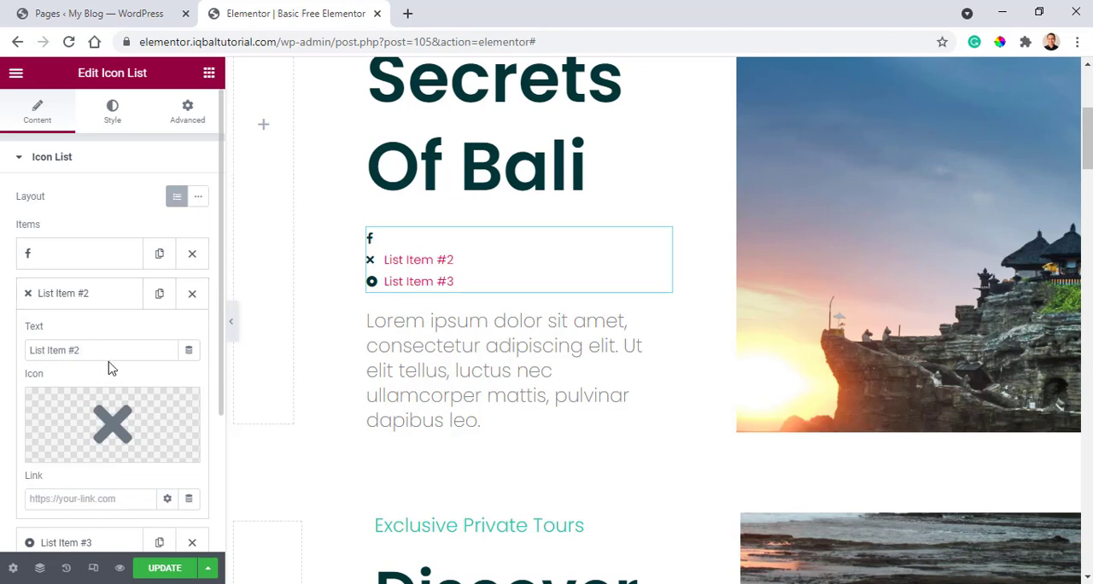
click(68, 451)
text(wi)
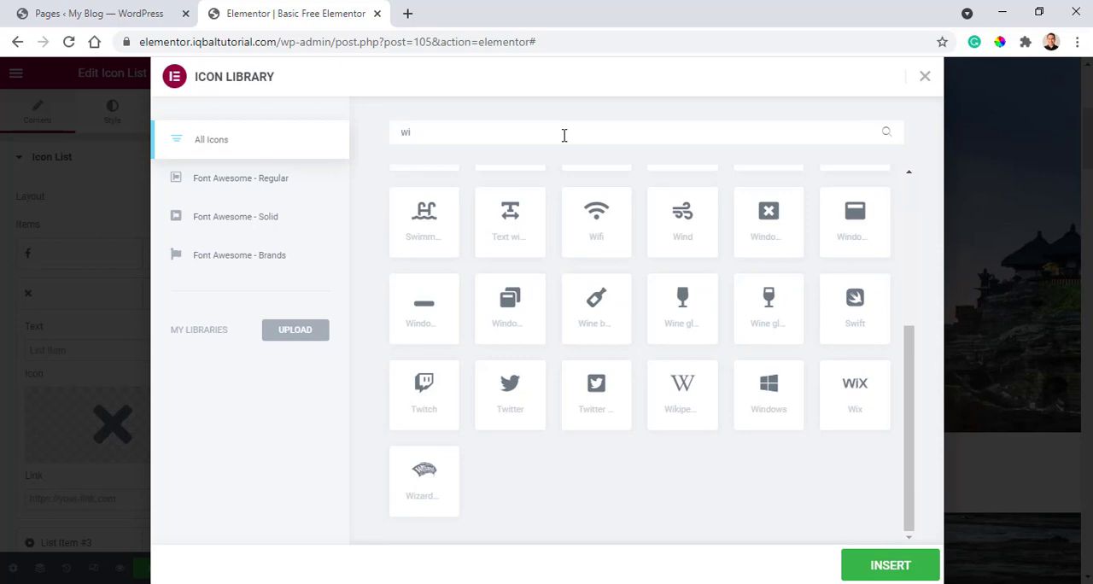
key(BackSpace)
key(BackSpace)
text(tw)
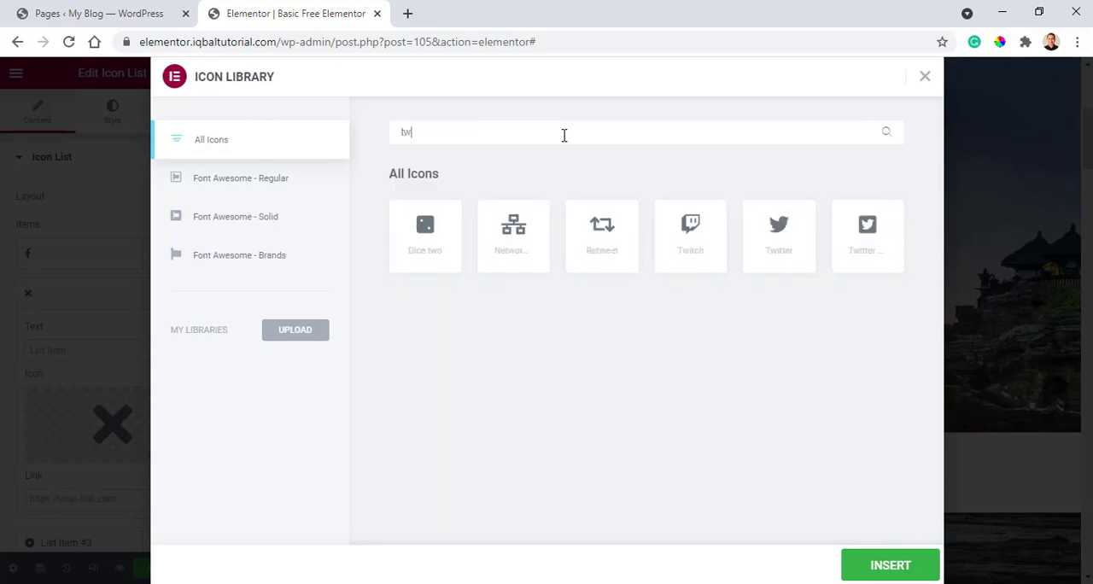
click(870, 577)
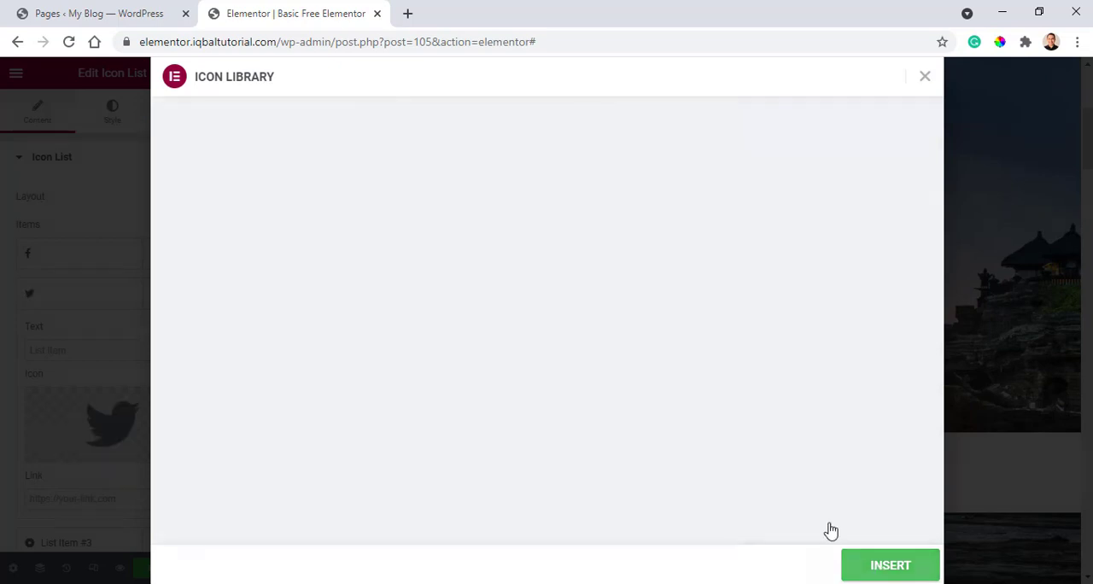
click(75, 293)
Clear the third list item's text and change its icon to the LinkedIn "in" icon.
click(98, 336)
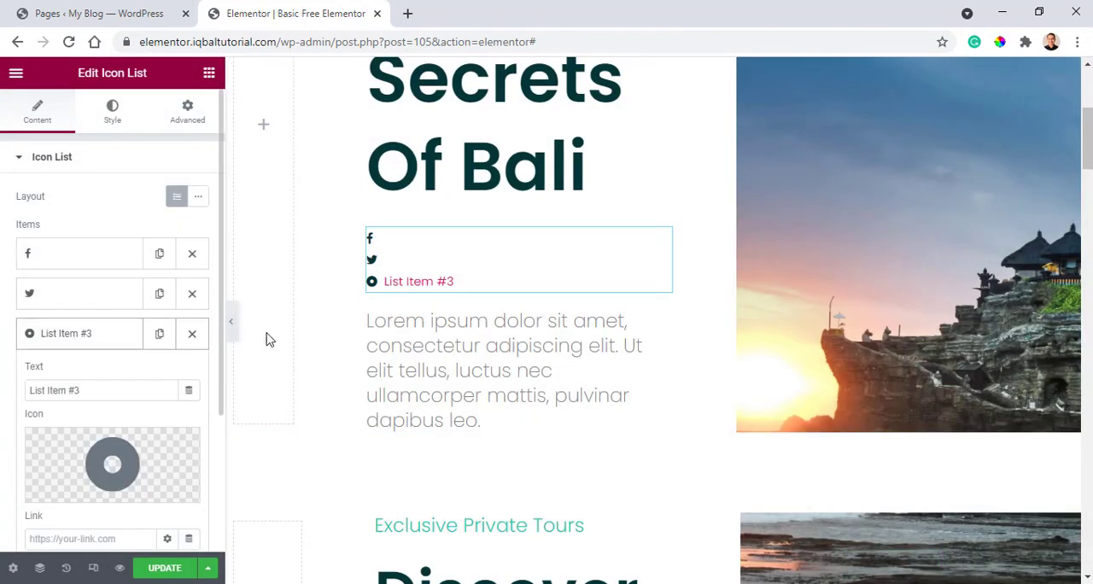
drag(85, 390, 1, 380)
key(BackSpace)
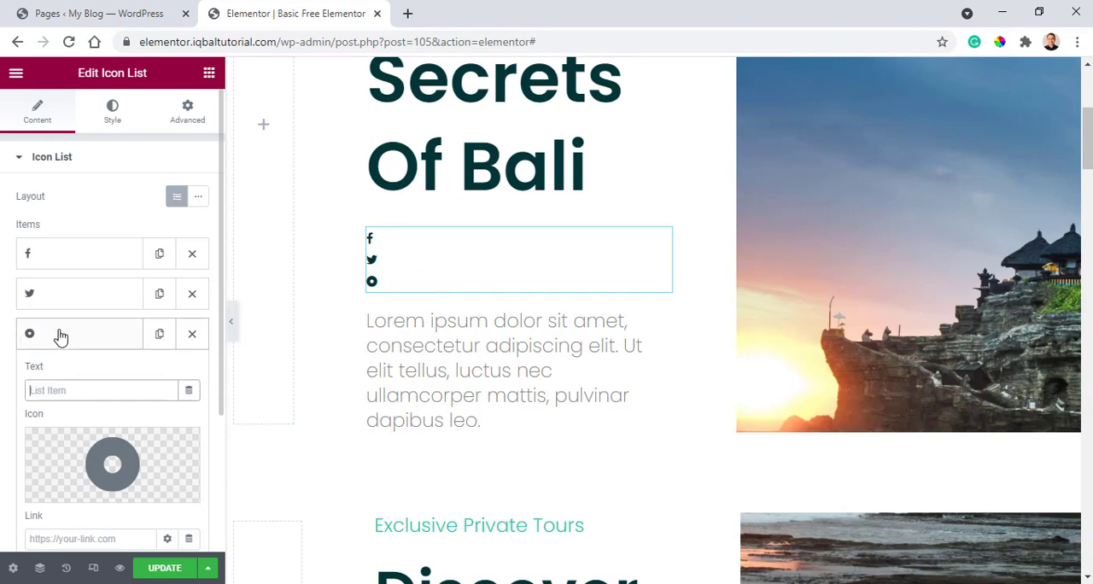
click(59, 335)
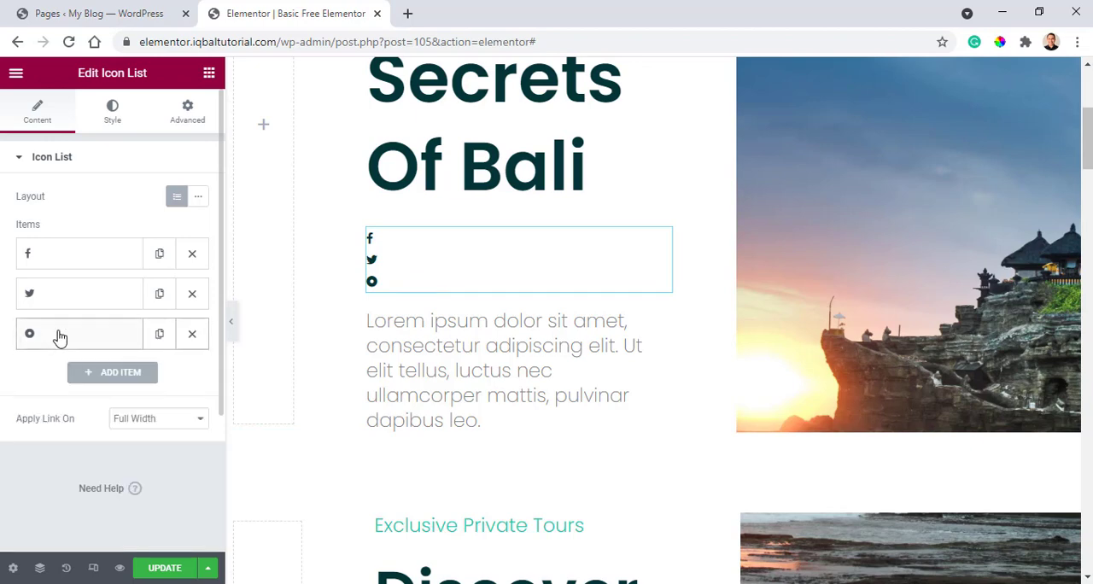
click(105, 345)
click(71, 494)
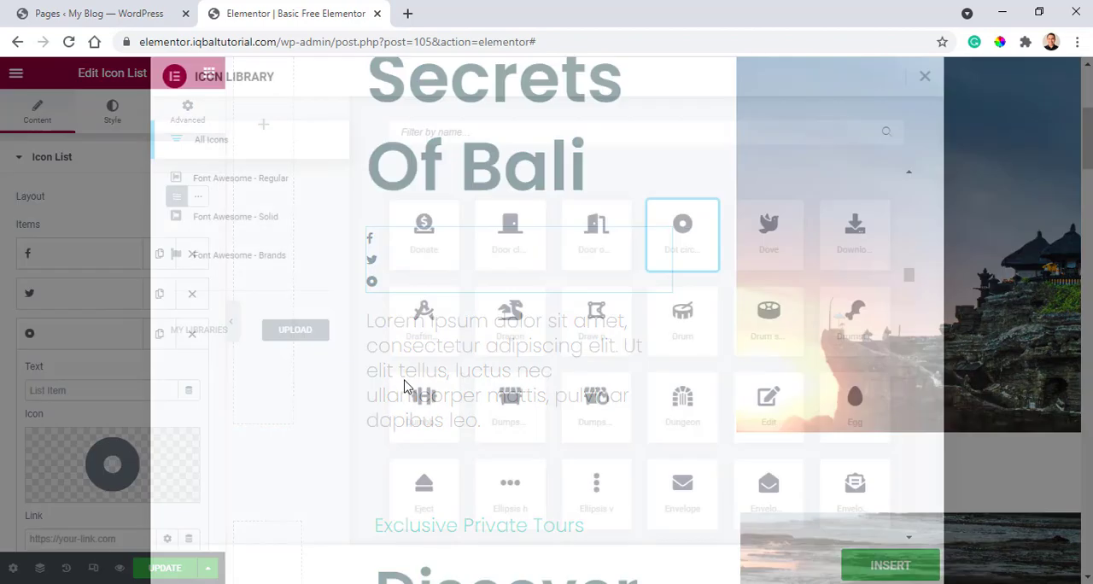
click(559, 140)
text(link)
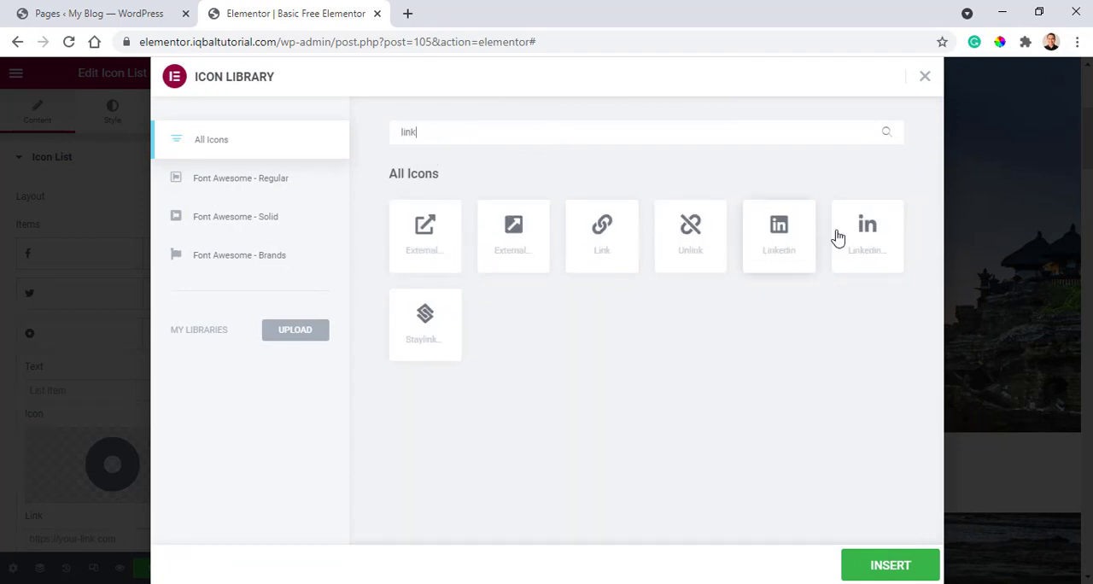
click(910, 564)
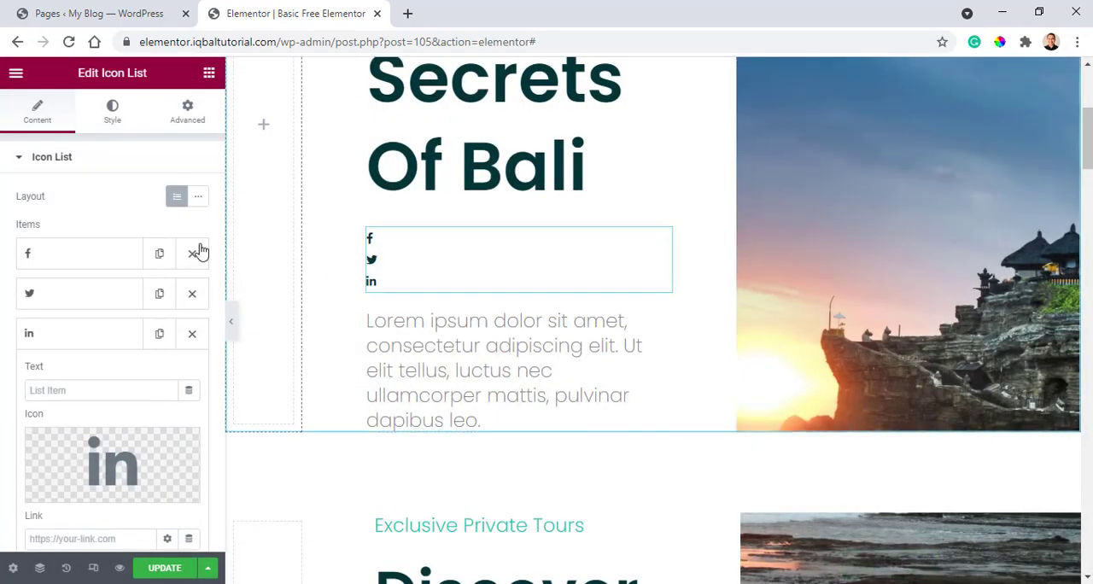
scroll(81, 315, down, 2)
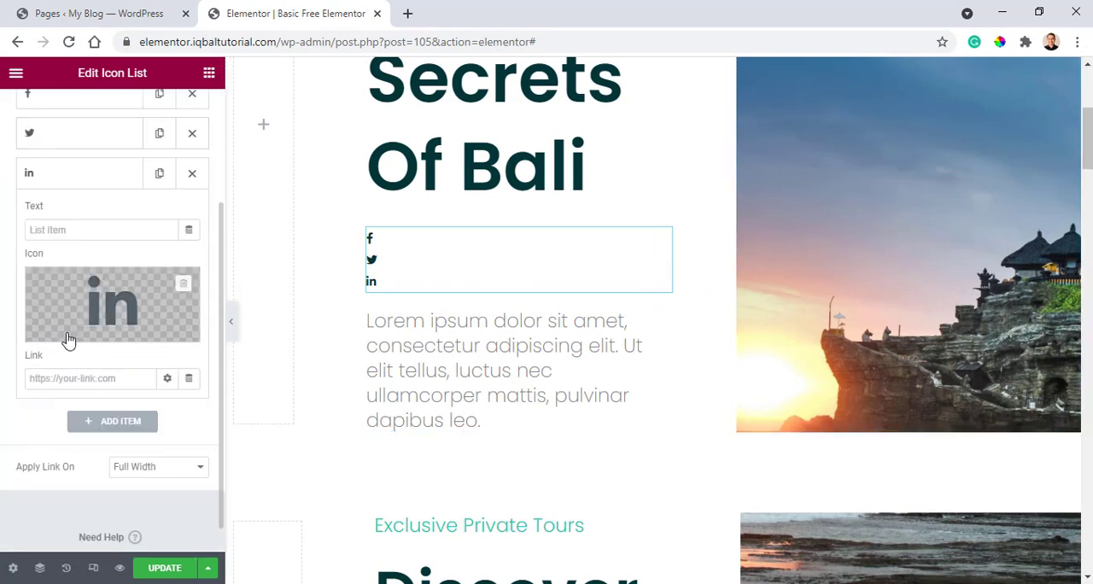
click(77, 181)
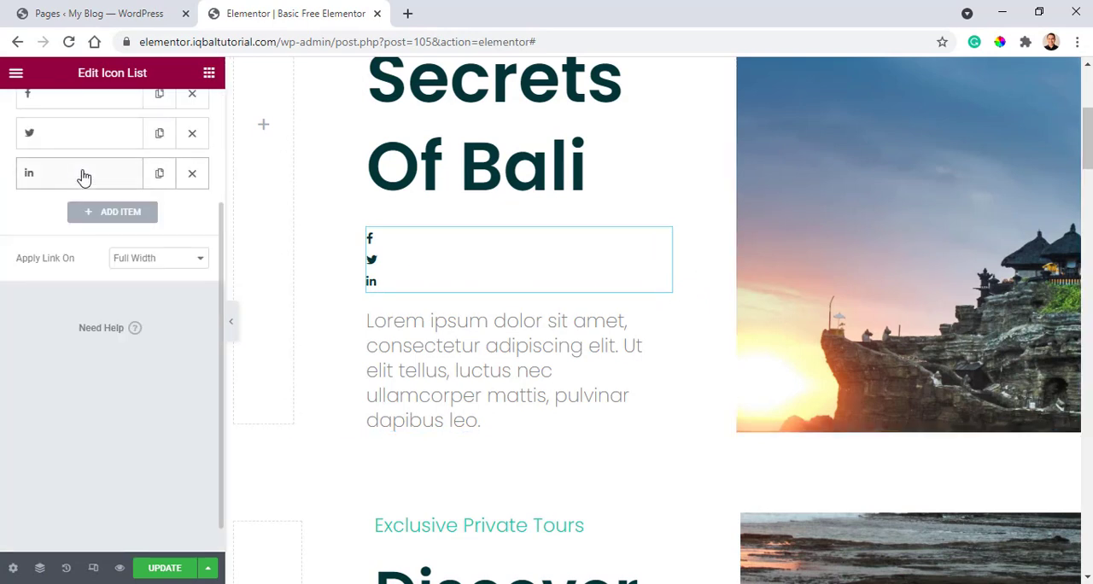
scroll(108, 219, up, 2)
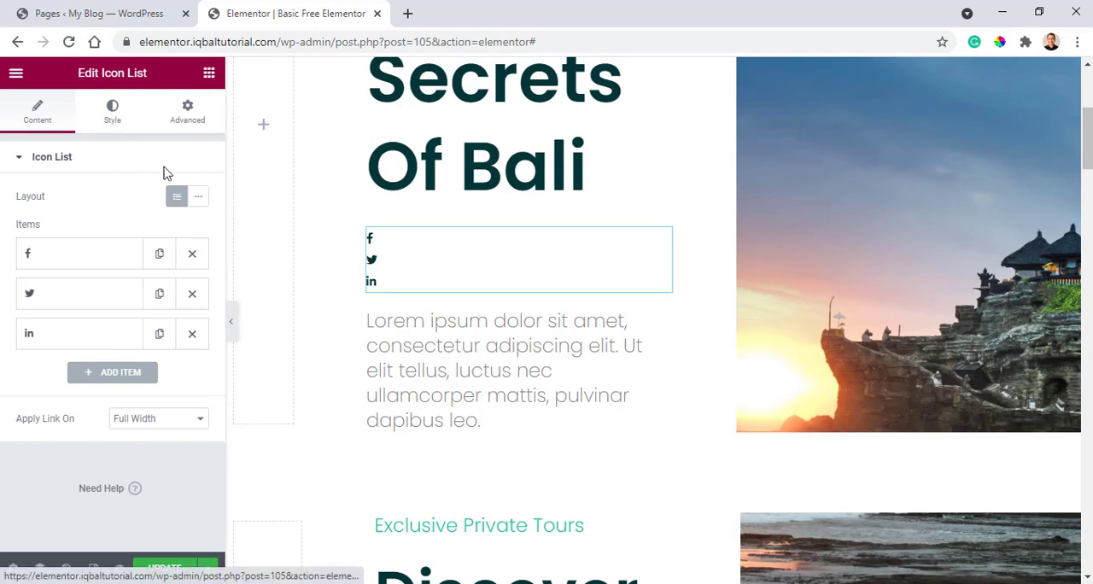
Check the original icon list's style settings for the spacing between its items and compare with the rebuilt list.
scroll(356, 505, down, 3)
scroll(366, 446, down, 1)
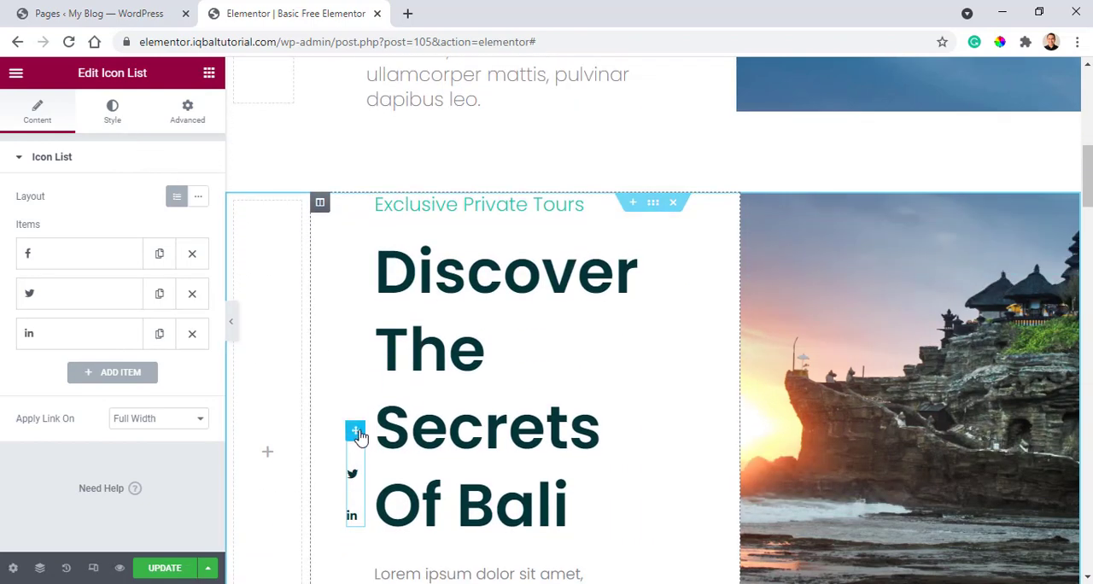
drag(365, 446, 357, 435)
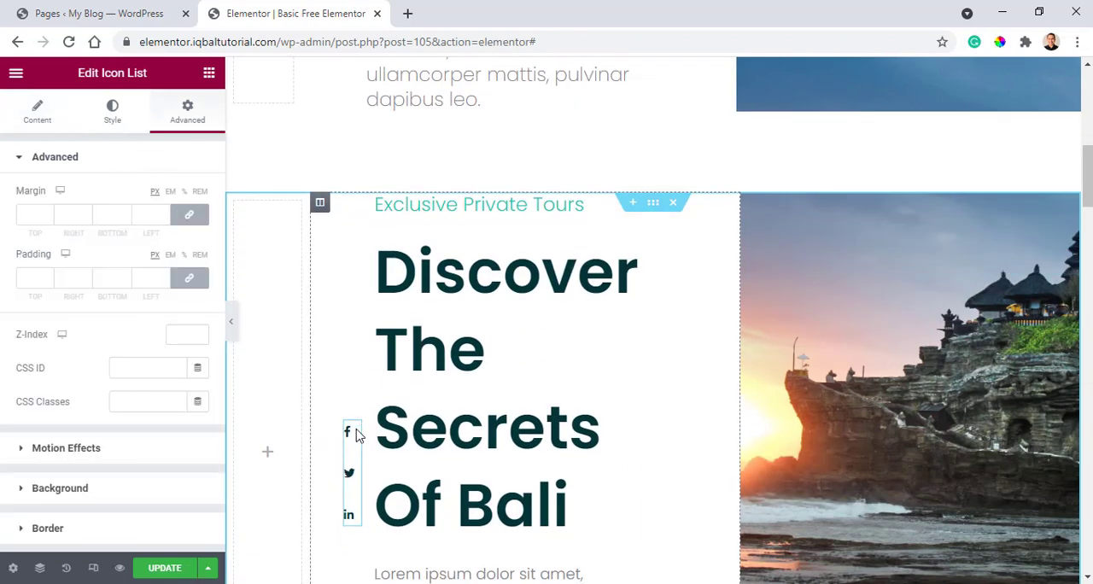
click(112, 112)
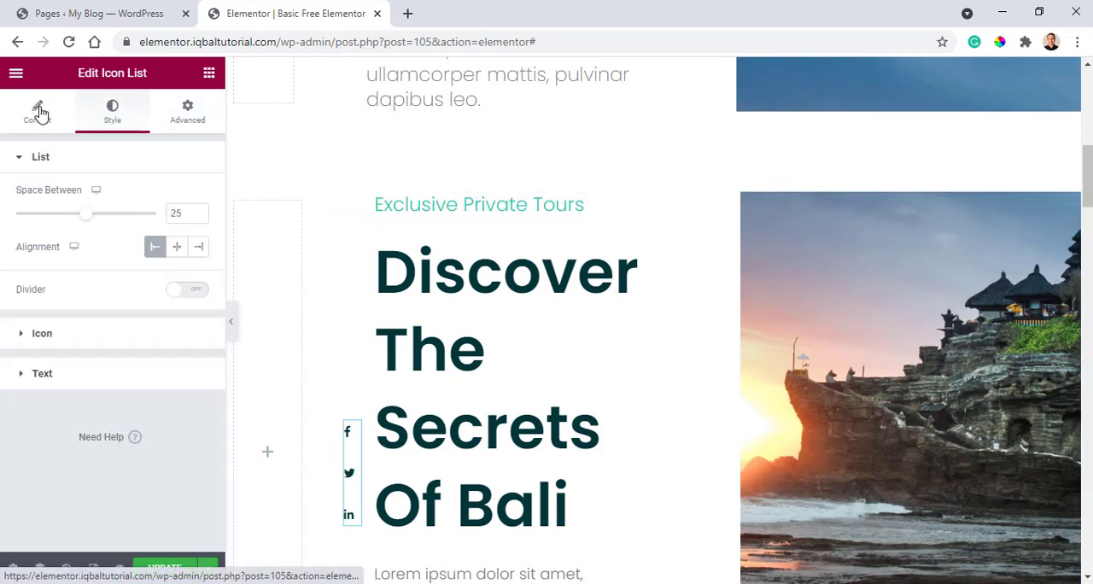
scroll(268, 398, up, 5)
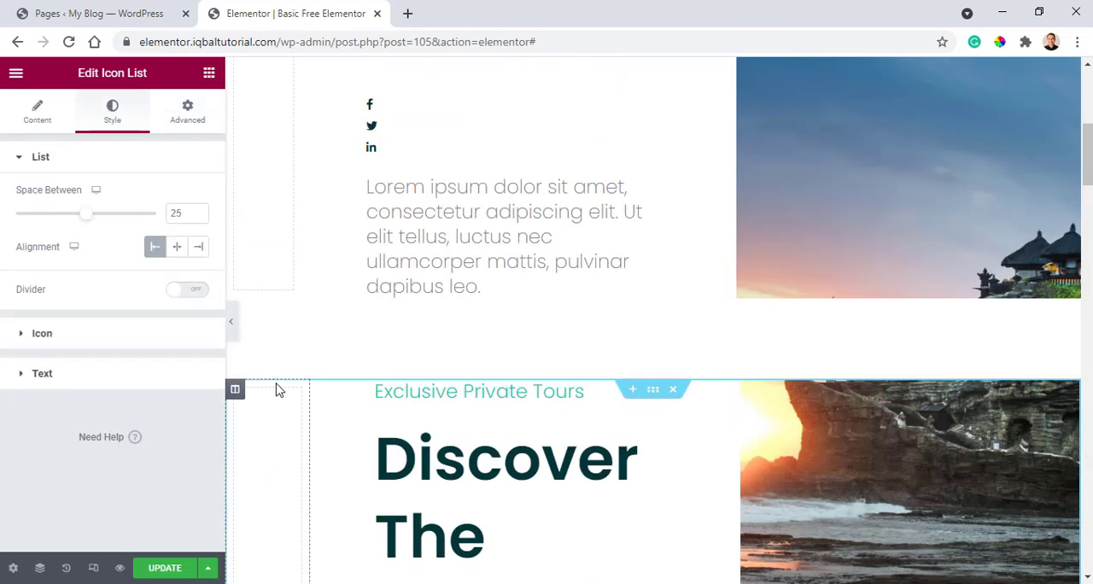
scroll(362, 350, down, 4)
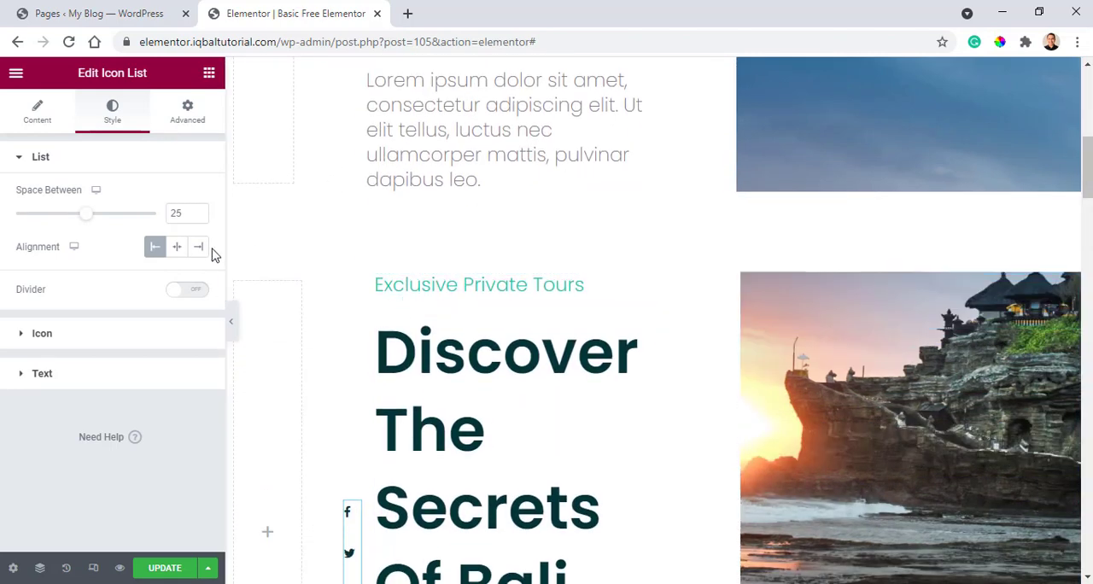
scroll(367, 332, up, 5)
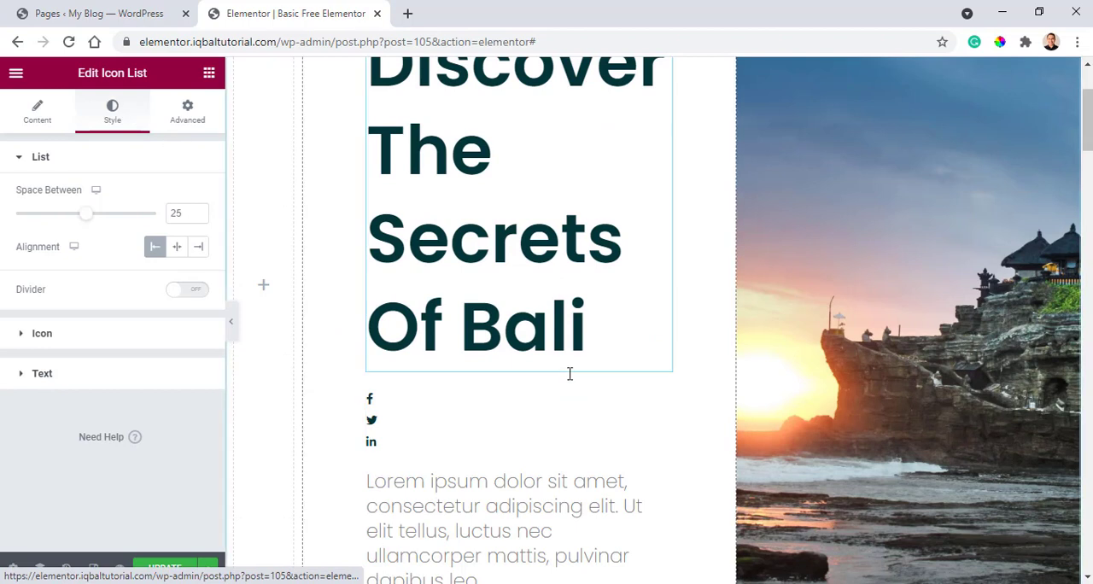
Set the rebuilt icon list's Space Between value to 25.
click(442, 413)
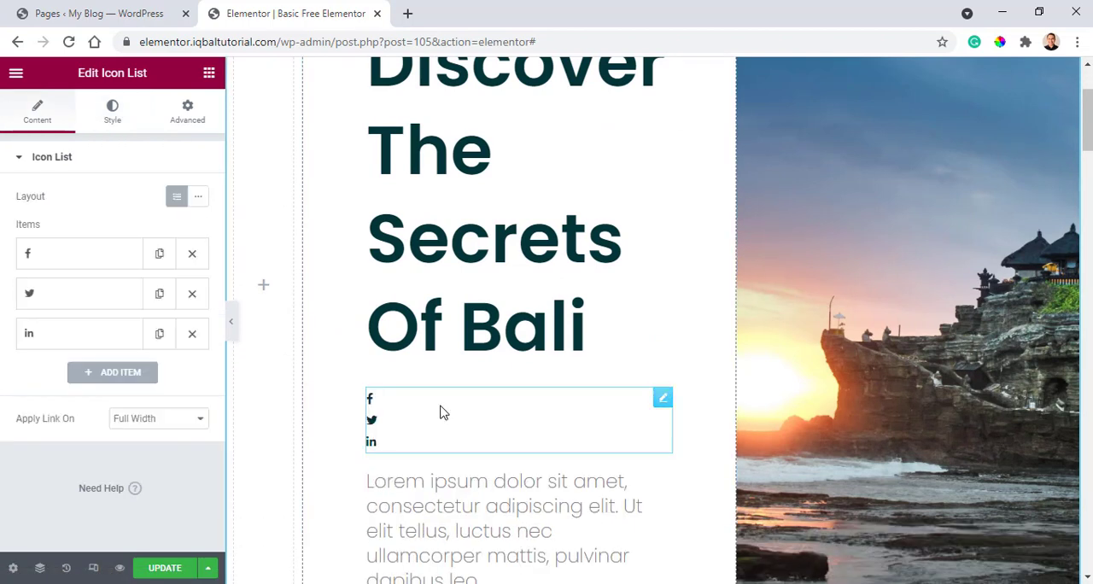
click(496, 342)
click(490, 423)
click(111, 112)
click(155, 250)
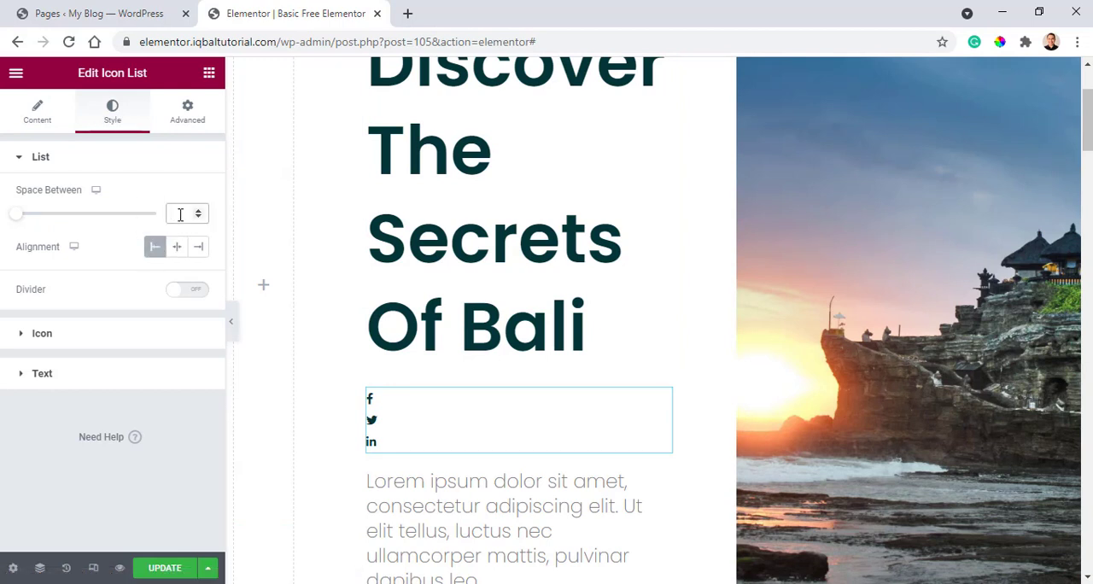
text(25)
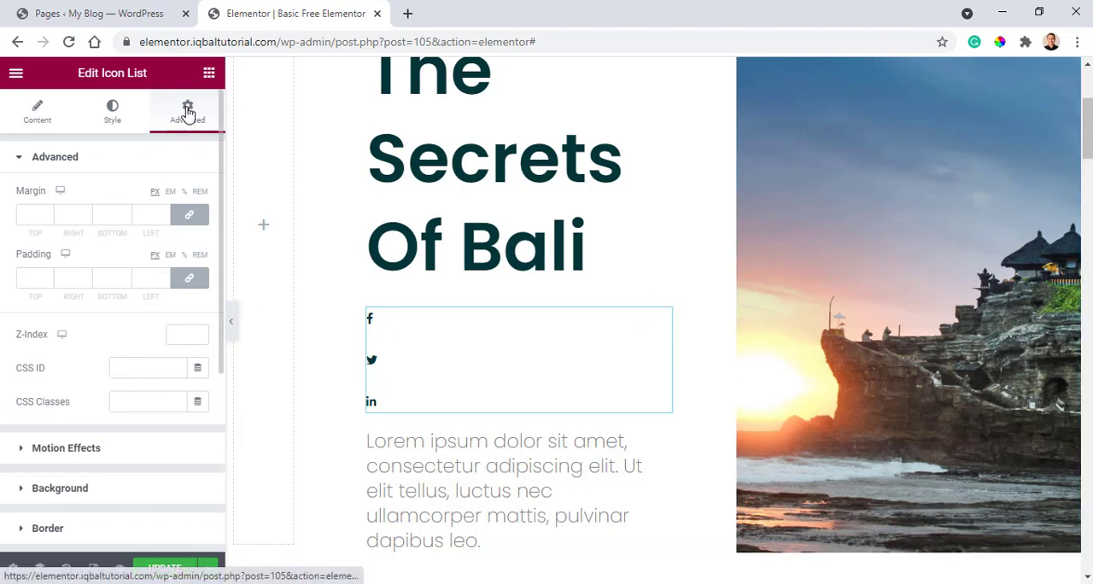
Set the rebuilt icon list's positioning width to Inline (auto).
scroll(27, 491, down, 2)
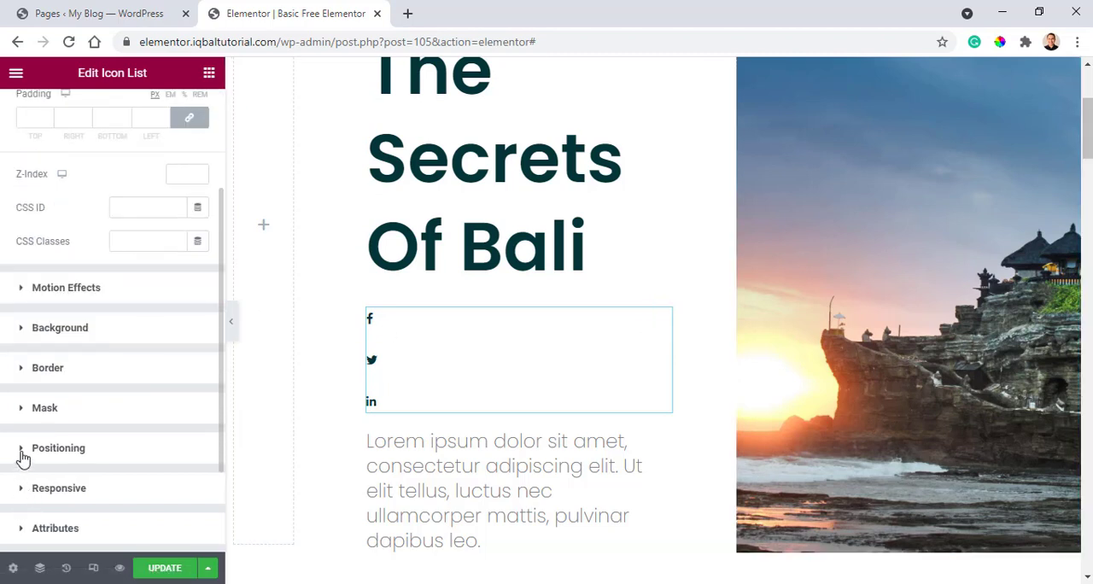
click(23, 457)
click(181, 326)
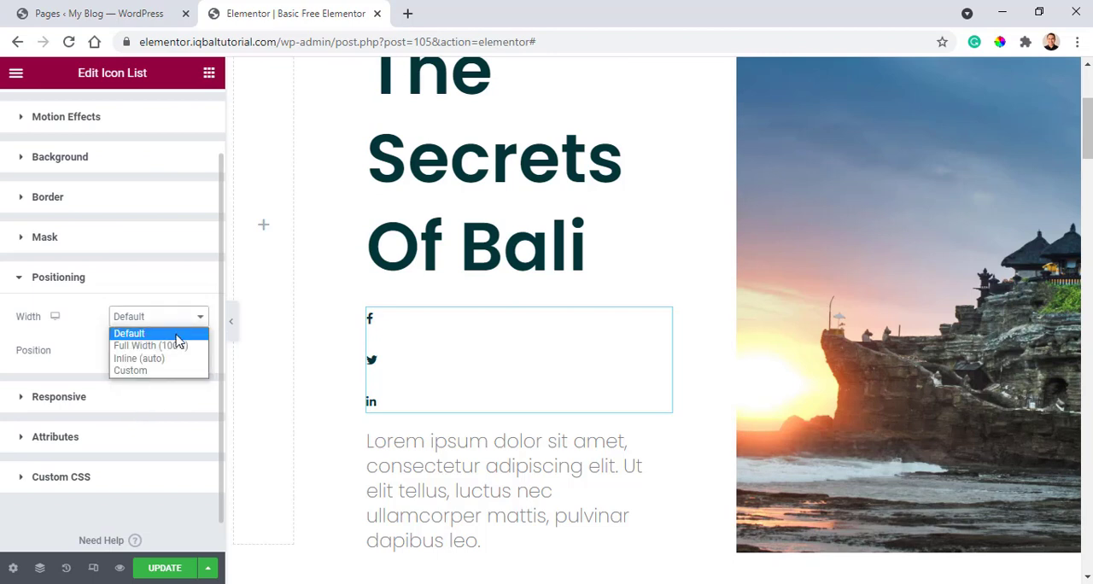
click(167, 359)
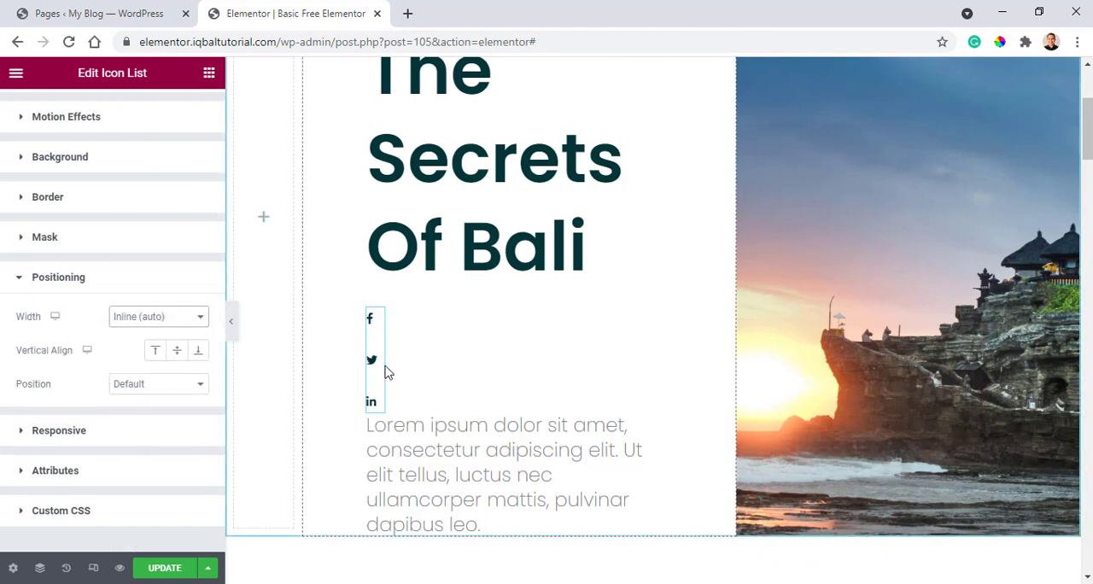
mouse_move(376, 332)
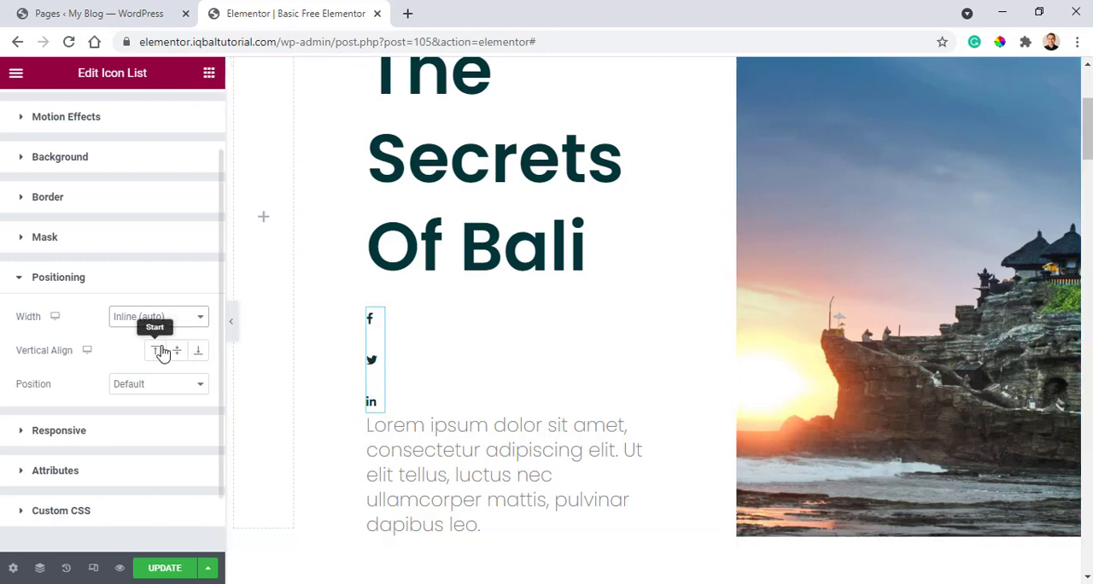
Set the rebuilt icon list's position to Absolute and locate the list in the hero section.
click(144, 389)
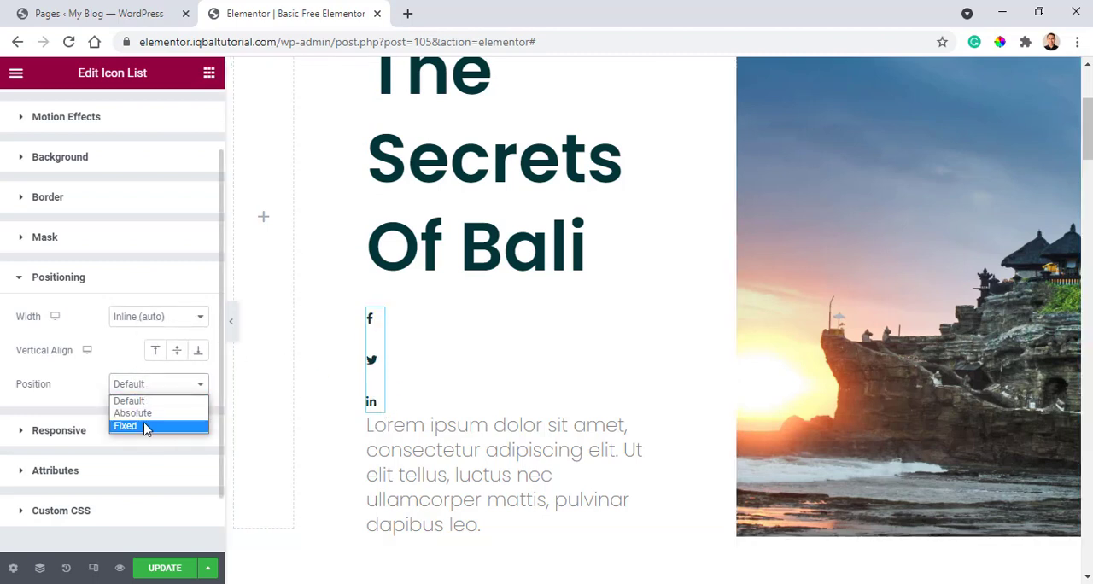
click(145, 414)
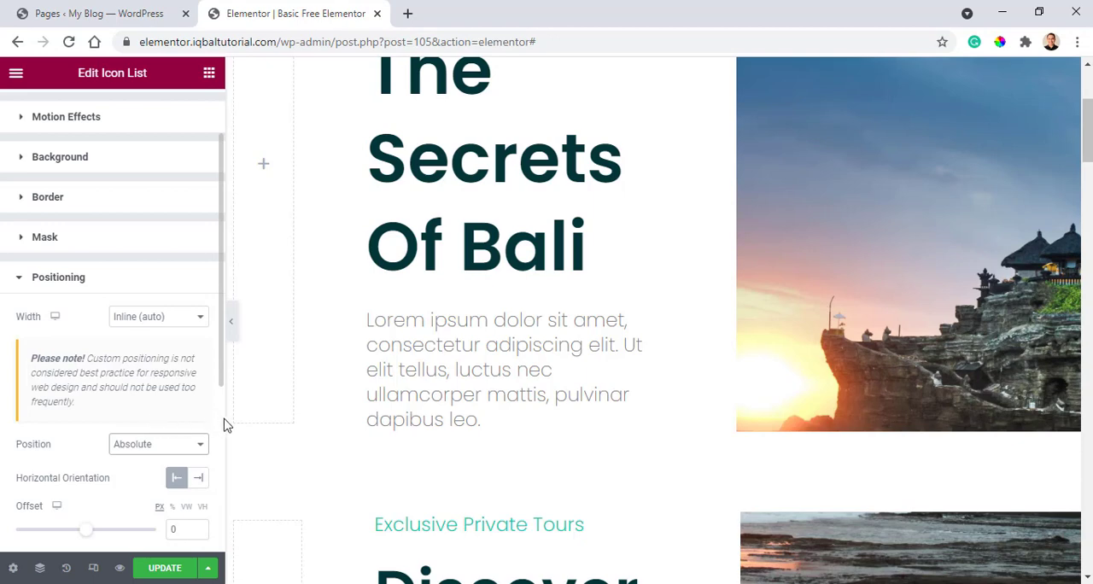
scroll(192, 437, down, 1)
scroll(534, 398, down, 3)
scroll(464, 350, up, 2)
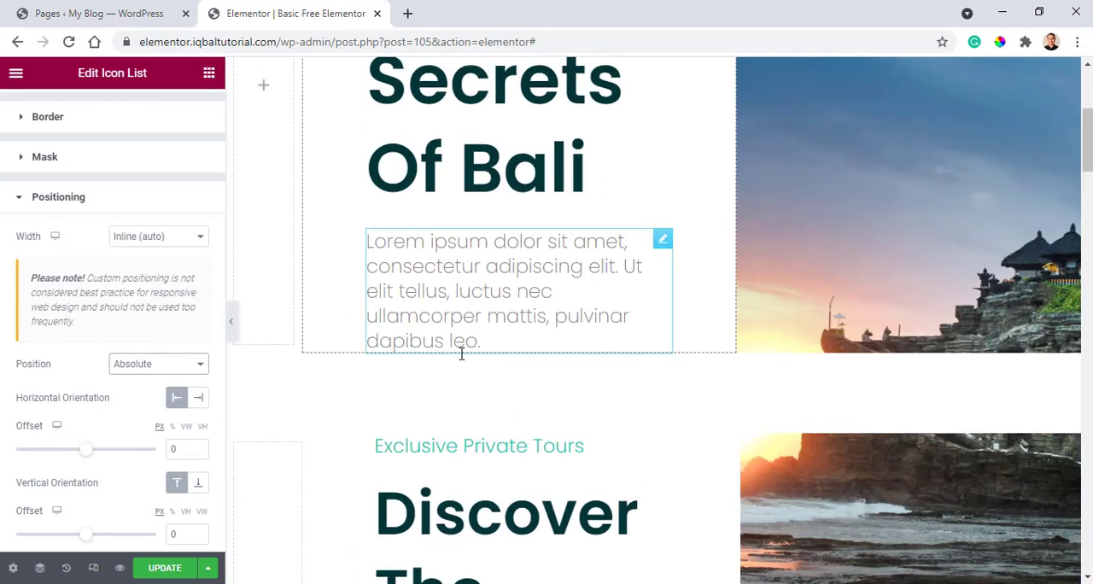
scroll(400, 325, down, 4)
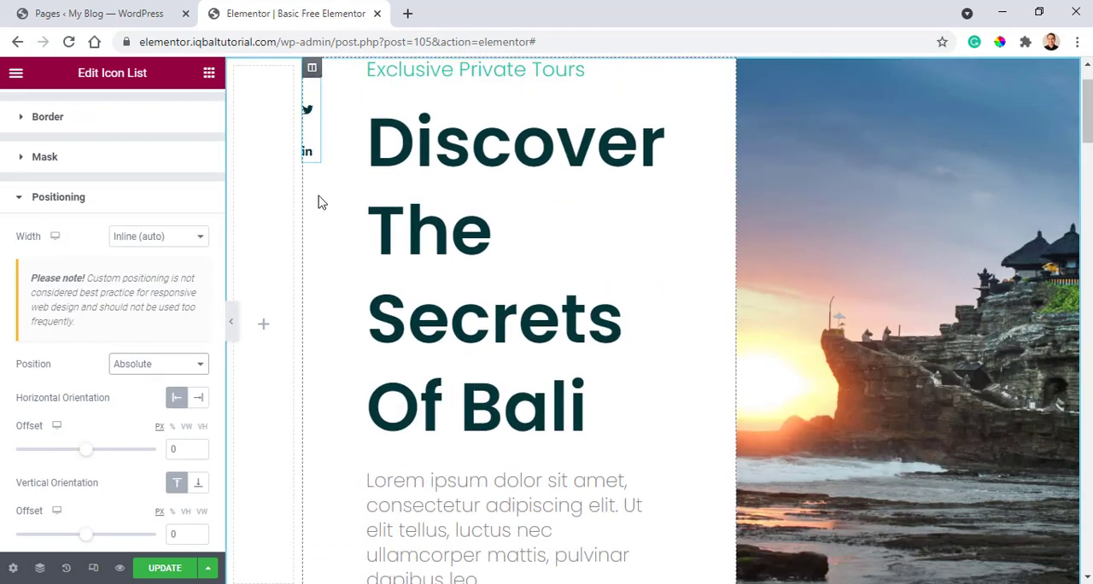
Offset the icon list 45 px horizontally and 339 px vertically, placing it beside the main heading.
drag(88, 453, 93, 459)
drag(84, 544, 105, 538)
mouse_move(339, 339)
mouse_down()
mouse_move(362, 317)
mouse_move(350, 350)
mouse_up()
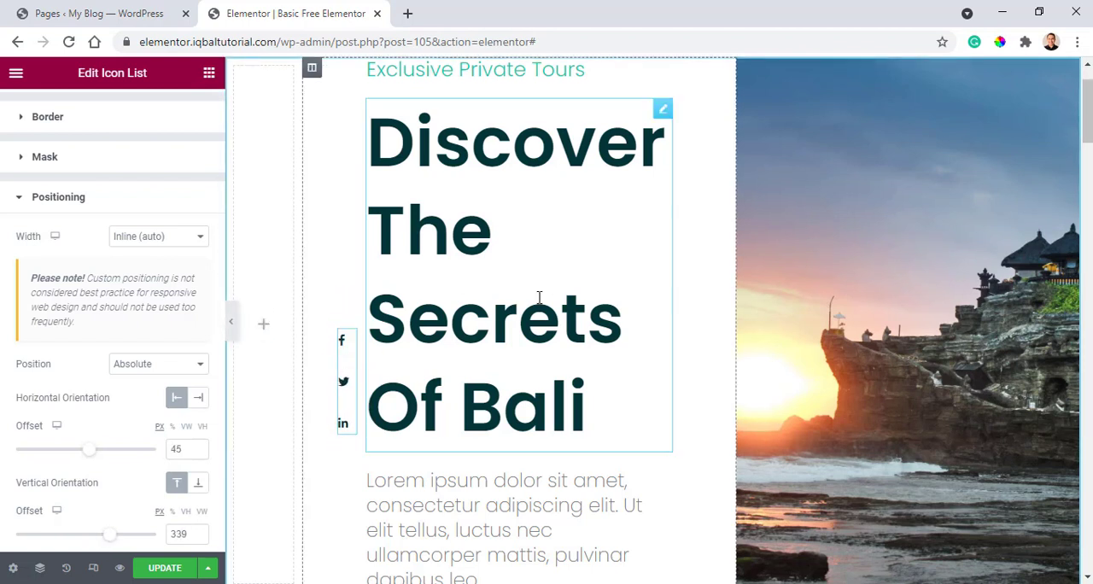
Preview the rebuilt hero section at full width without the editing panel to check the social icons' placement.
click(231, 334)
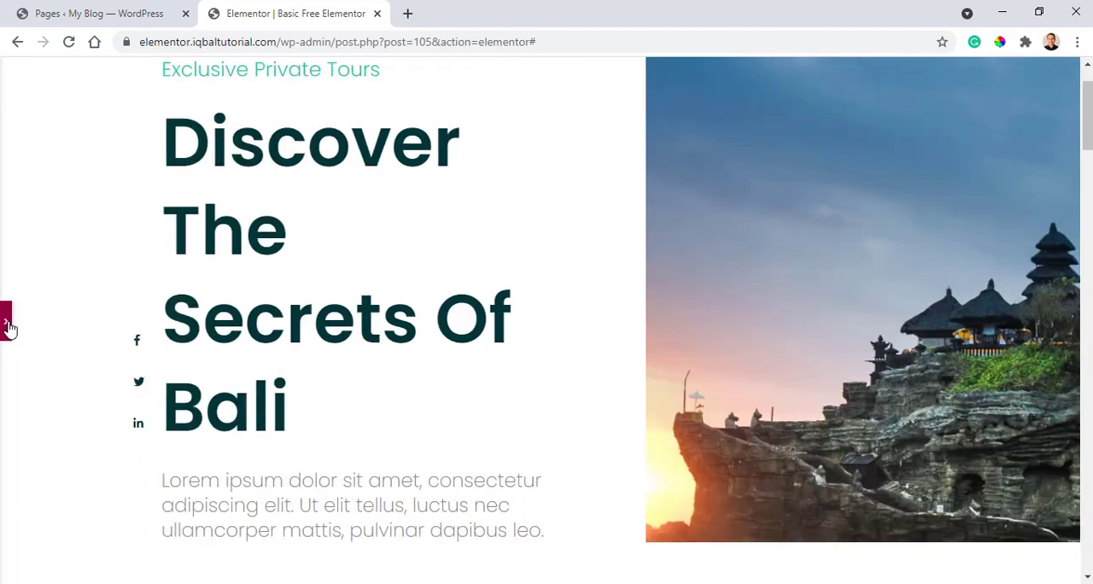
click(6, 321)
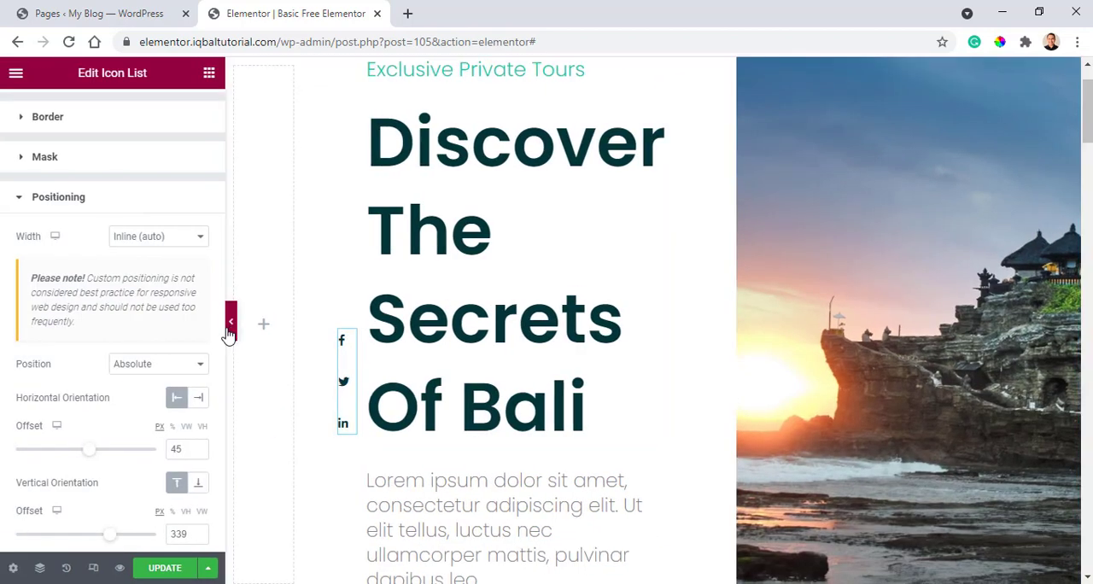
click(225, 324)
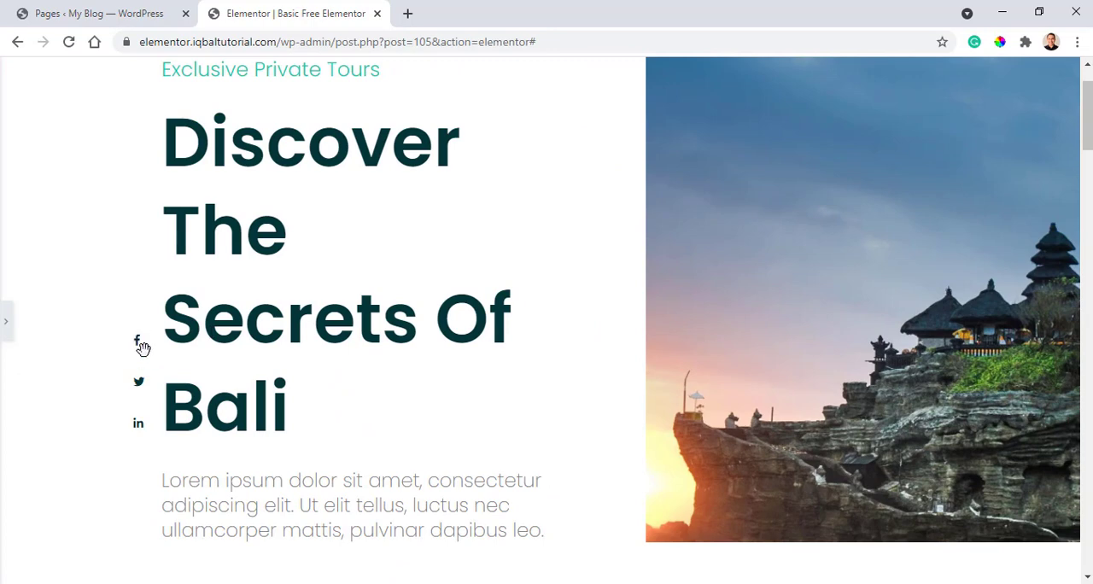
drag(142, 312, 142, 296)
click(7, 322)
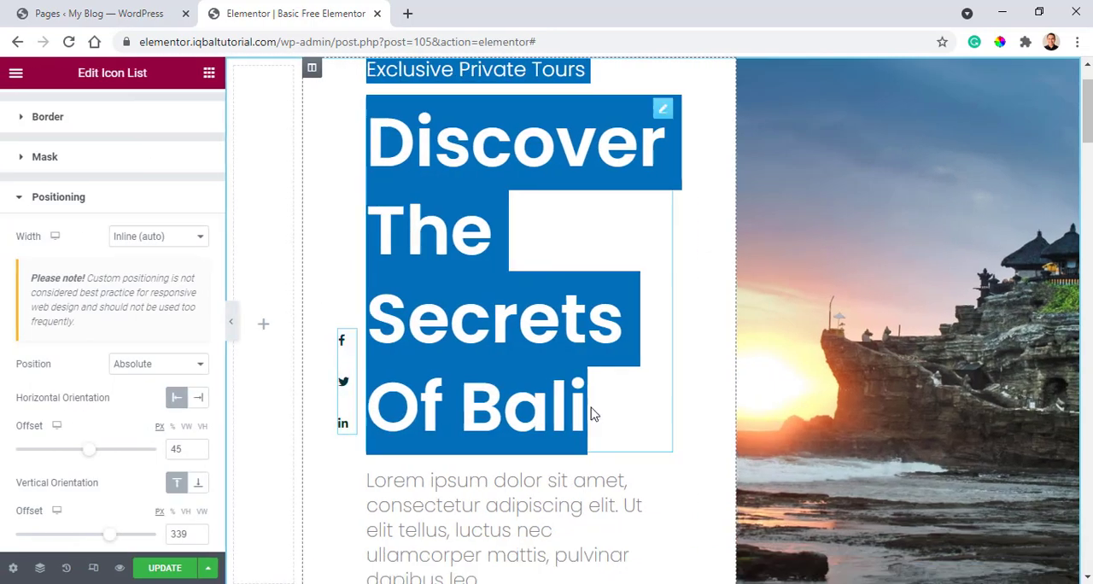
Compare the rebuilt hero section with the original one below it and update the page.
click(388, 227)
scroll(316, 270, up, 1)
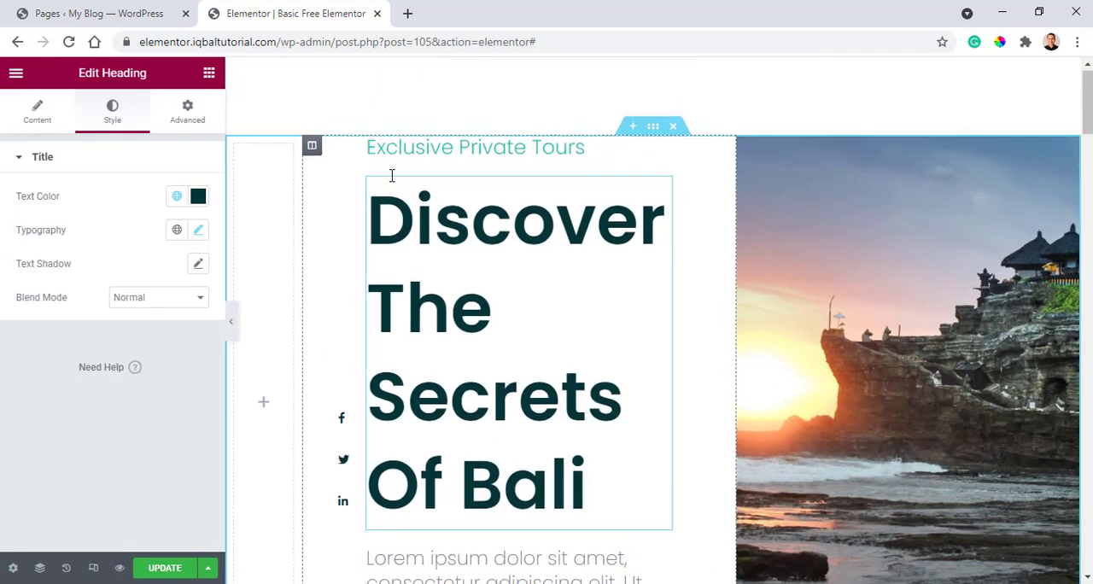
scroll(391, 173, down, 1)
scroll(385, 179, down, 6)
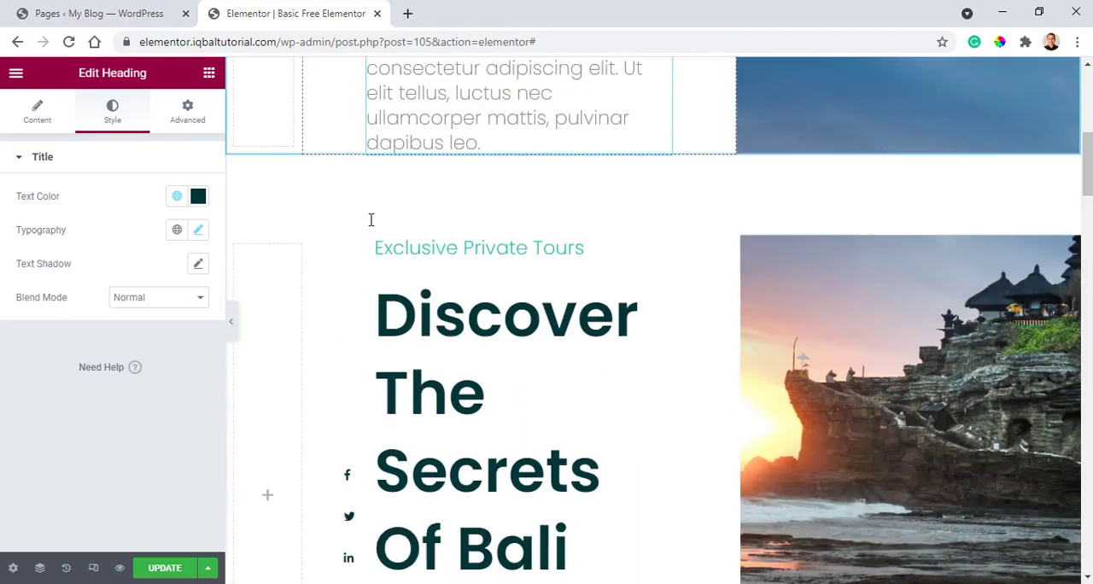
scroll(308, 222, up, 1)
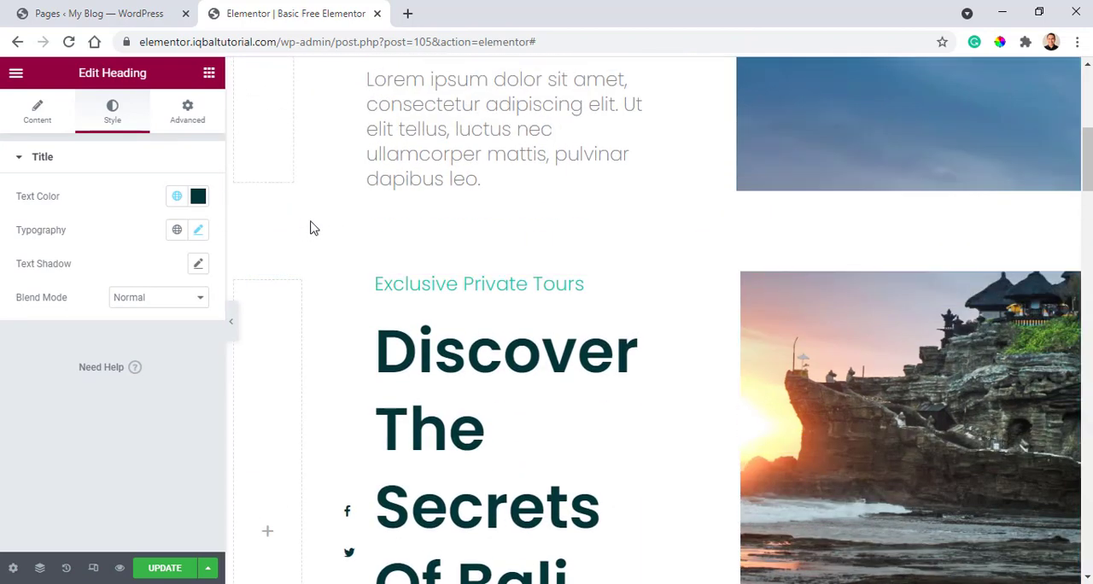
scroll(310, 227, up, 1)
scroll(310, 227, up, 1)
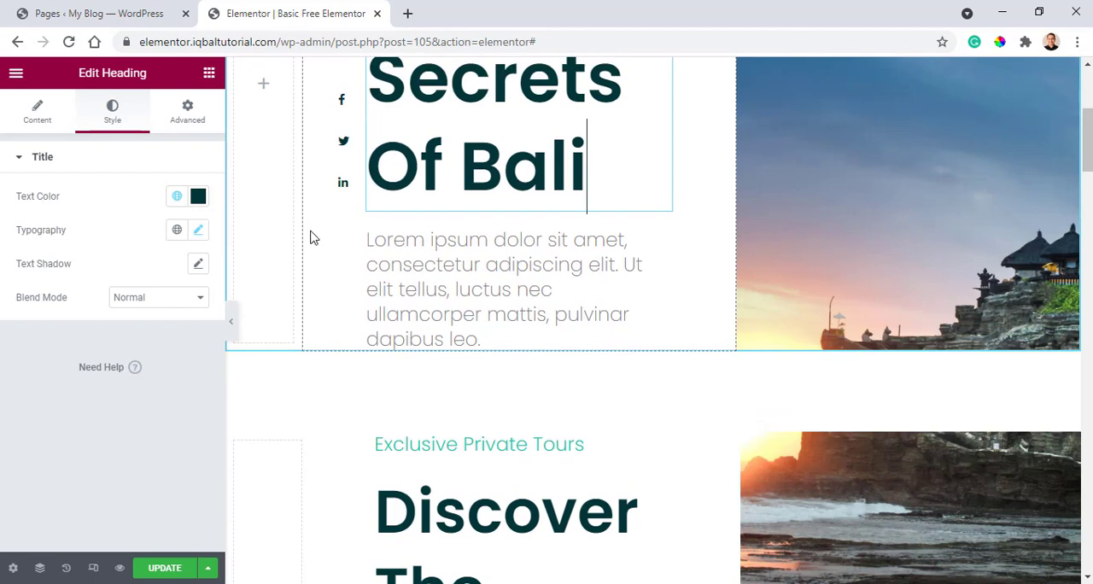
click(170, 571)
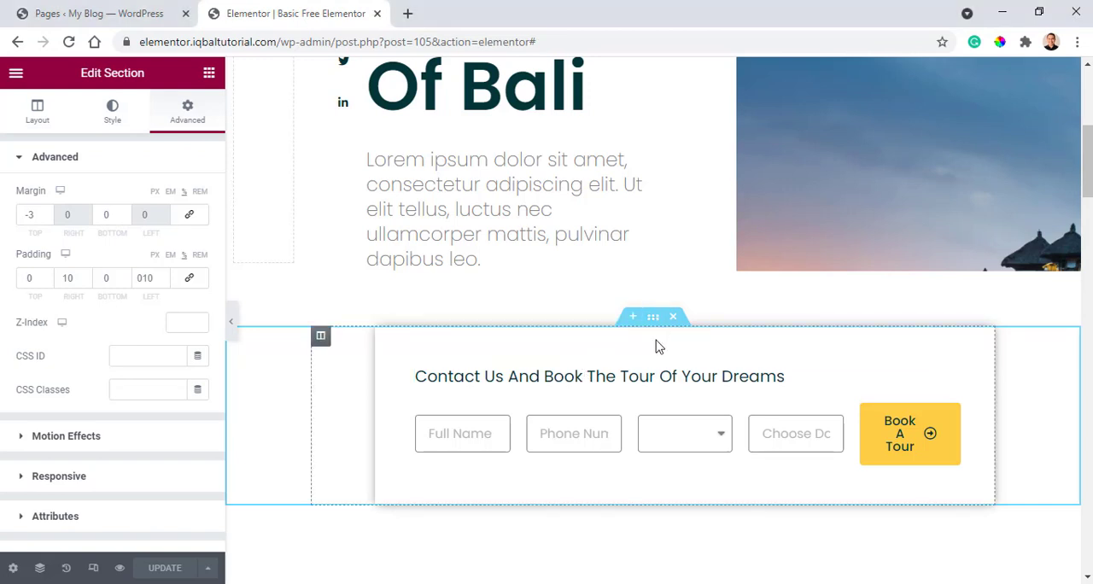
Inspect the booking section's column, its "Contact us and book the tour of your dreams" heading and its form fields.
click(321, 338)
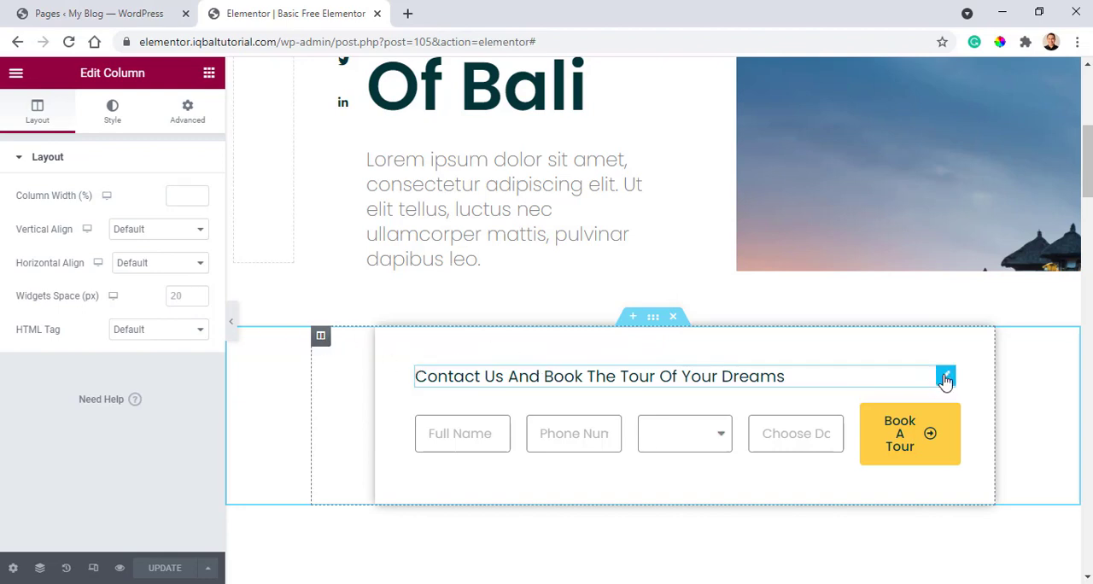
click(946, 377)
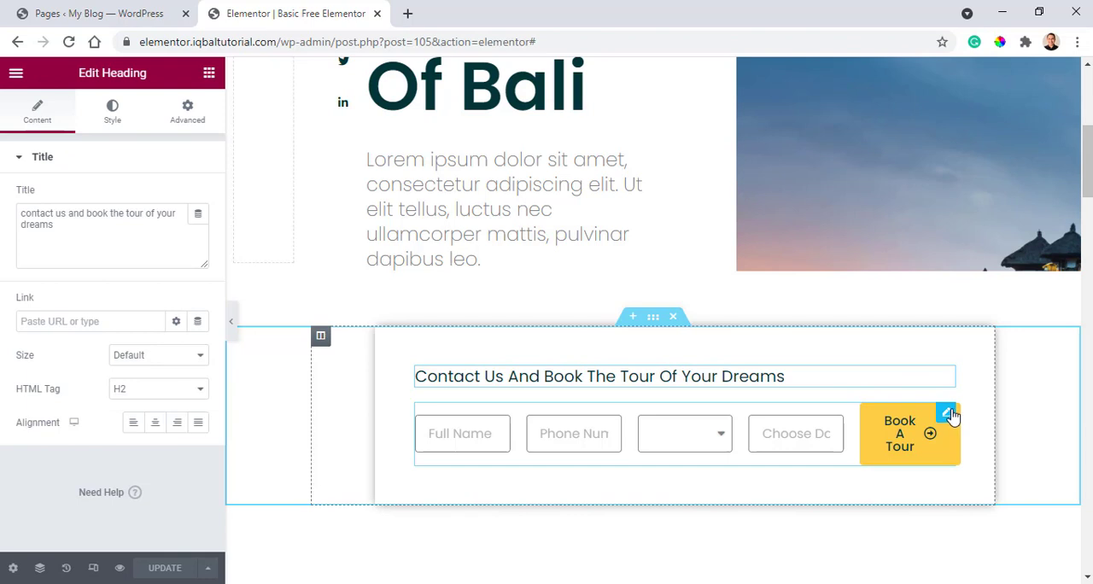
click(948, 414)
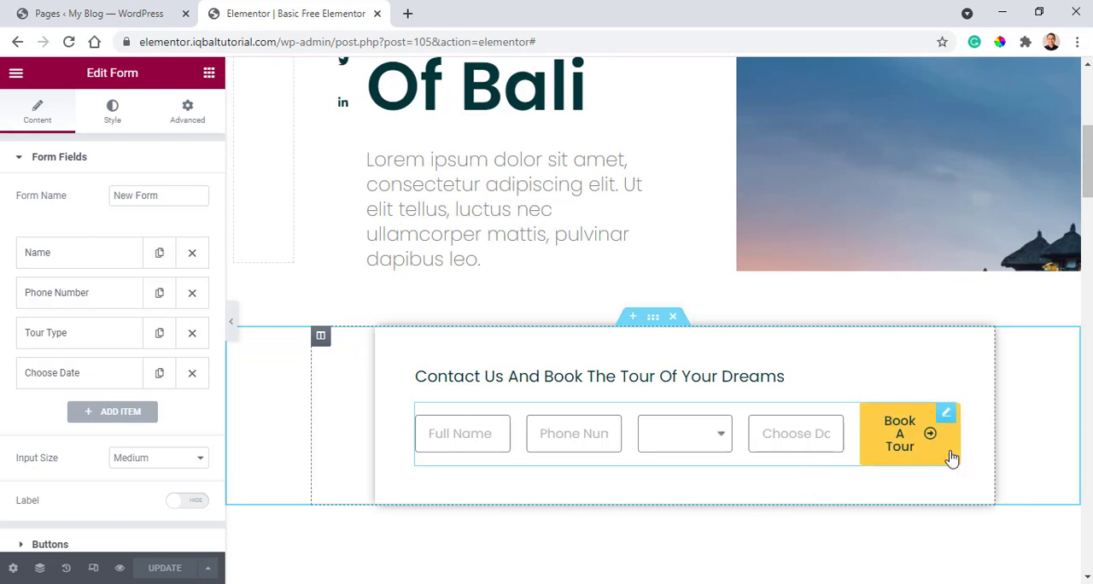
Examine the margin and padding settings of the booking section and of its column.
click(653, 323)
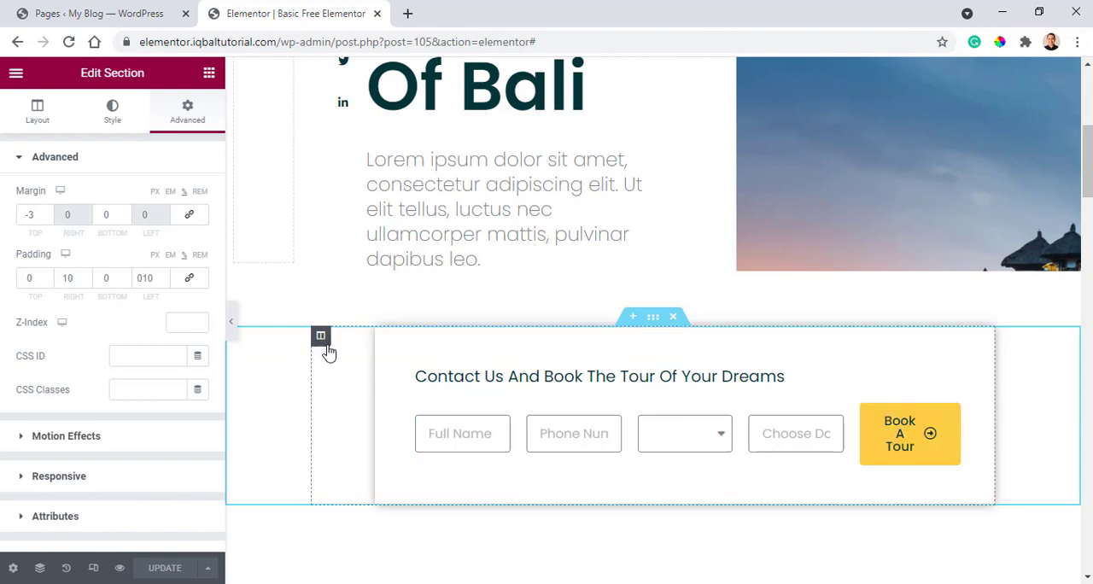
click(326, 345)
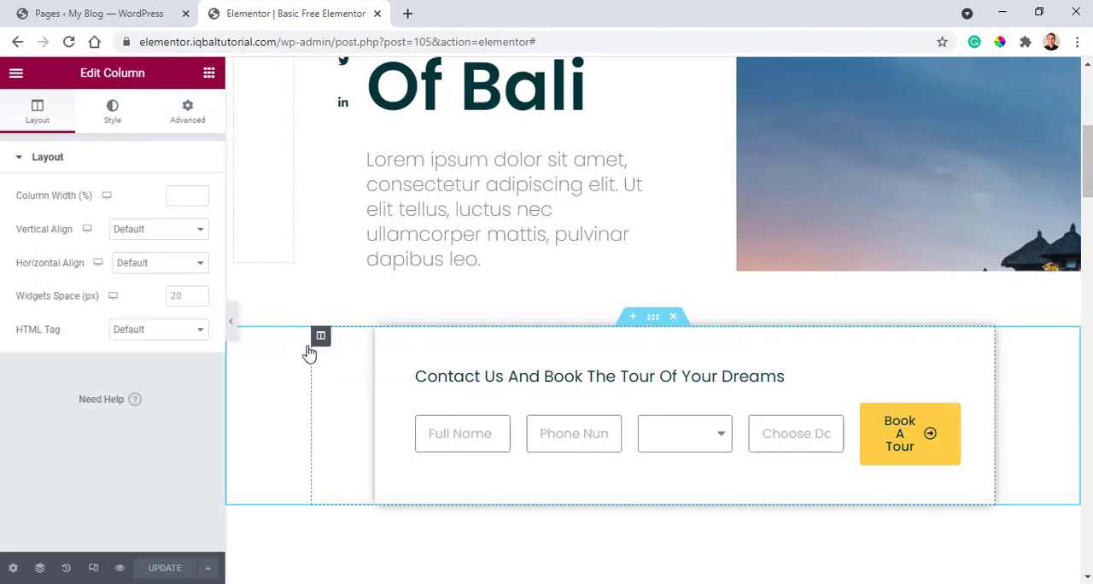
click(187, 111)
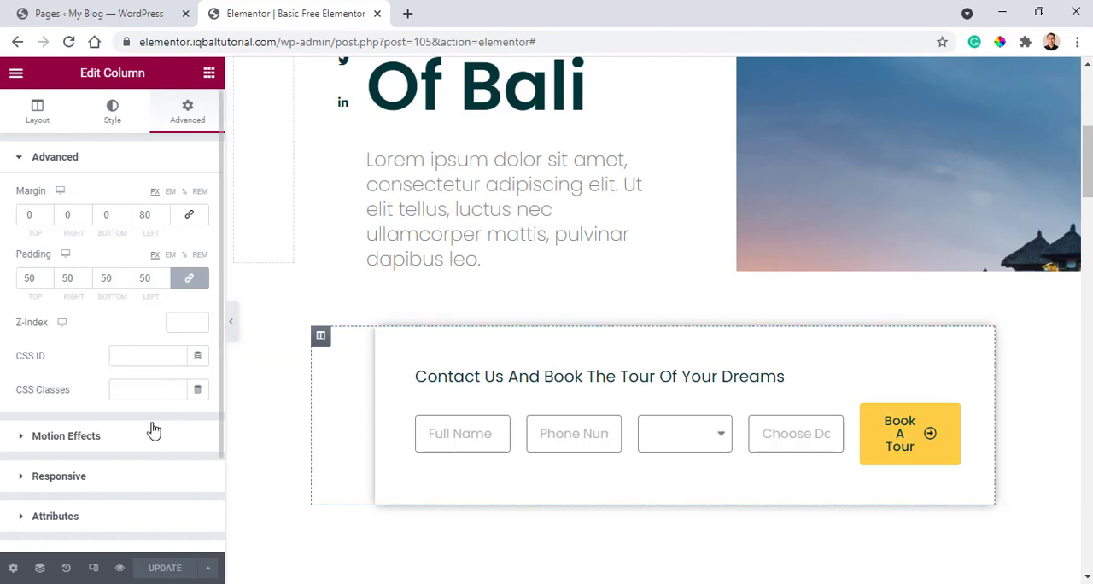
scroll(36, 454, down, 2)
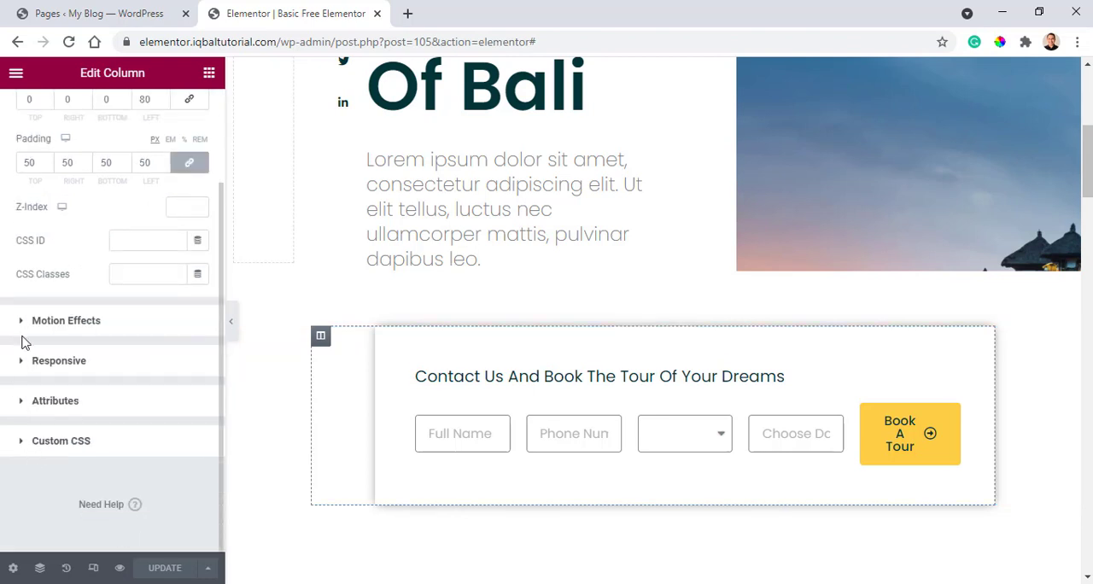
scroll(24, 342, up, 2)
Examine the booking column's border and box shadow settings.
click(112, 111)
scroll(34, 369, down, 2)
click(24, 366)
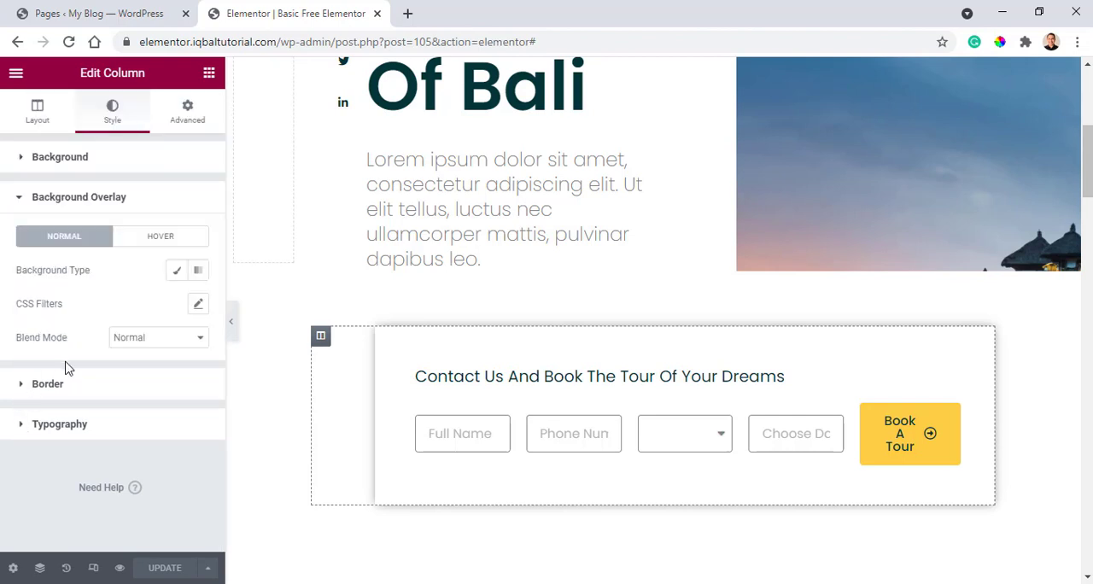
click(20, 387)
click(198, 409)
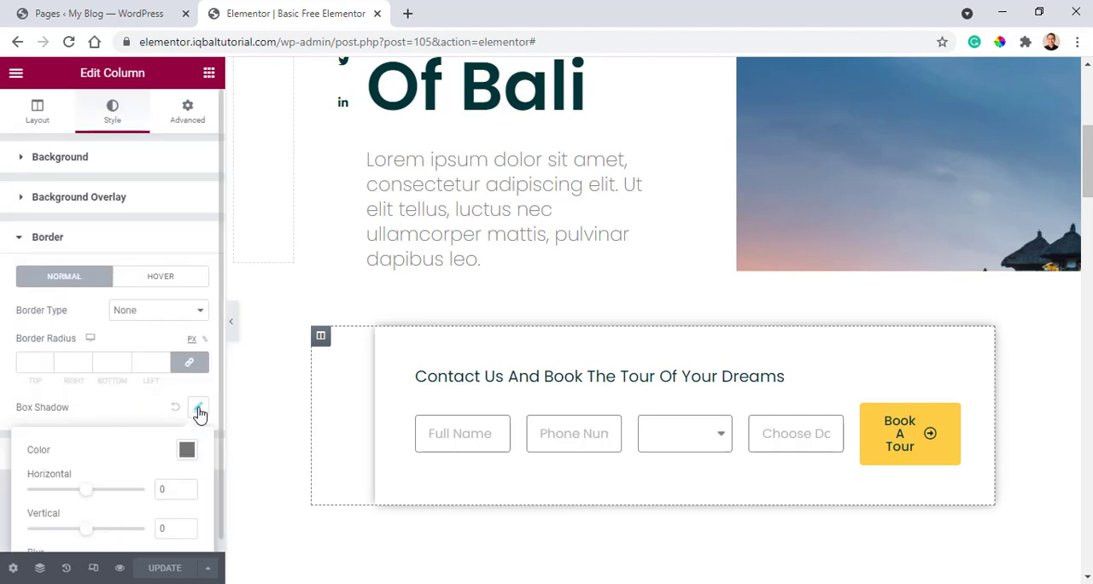
scroll(117, 427, down, 1)
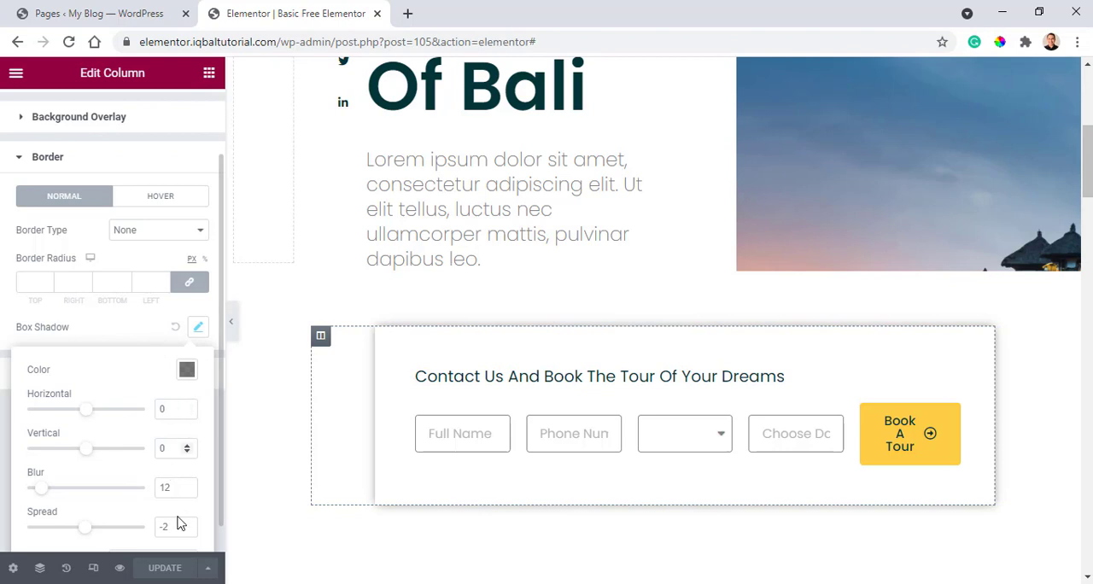
click(321, 340)
scroll(51, 205, up, 1)
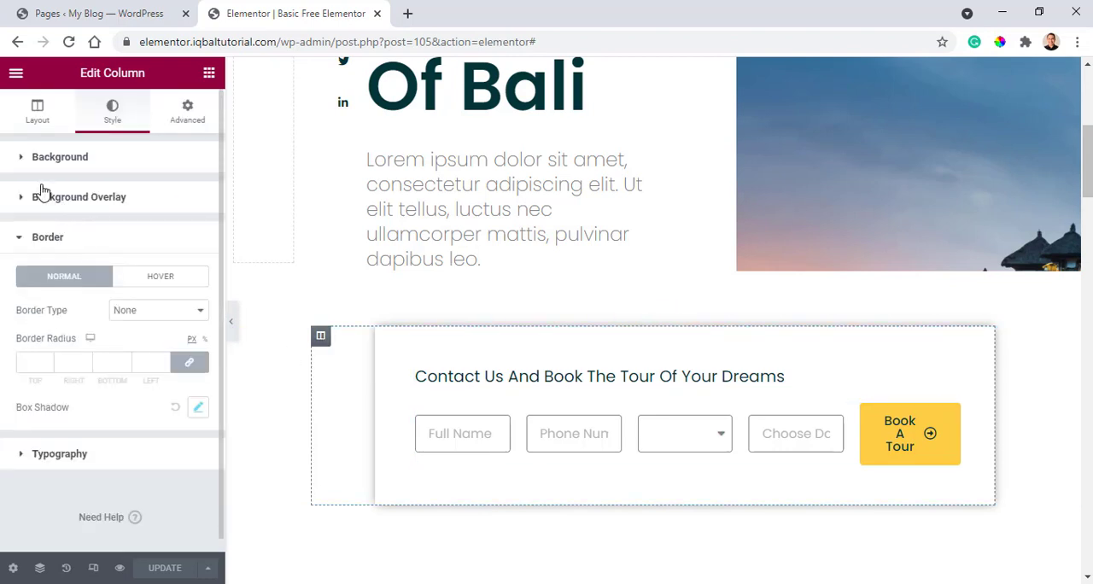
Try #FFF2F2 as the booking column's background color.
click(20, 158)
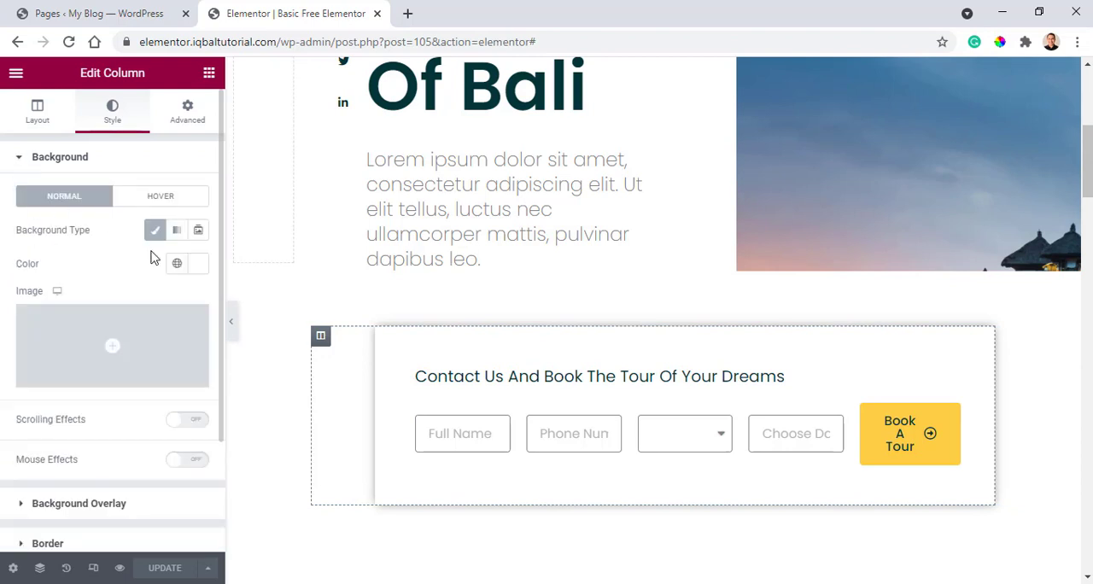
click(198, 264)
drag(243, 341, 93, 311)
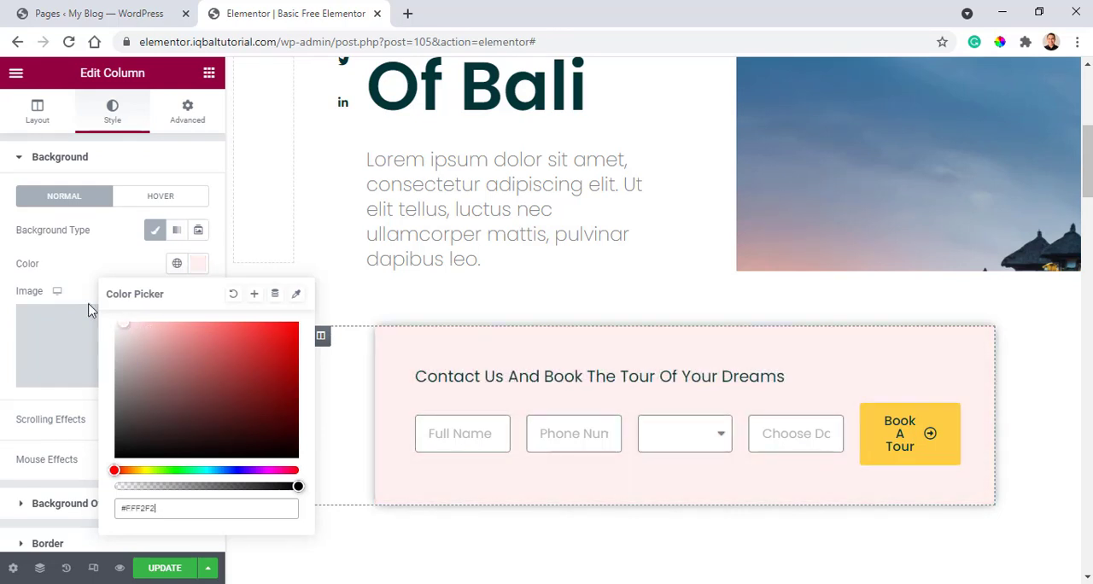
click(114, 249)
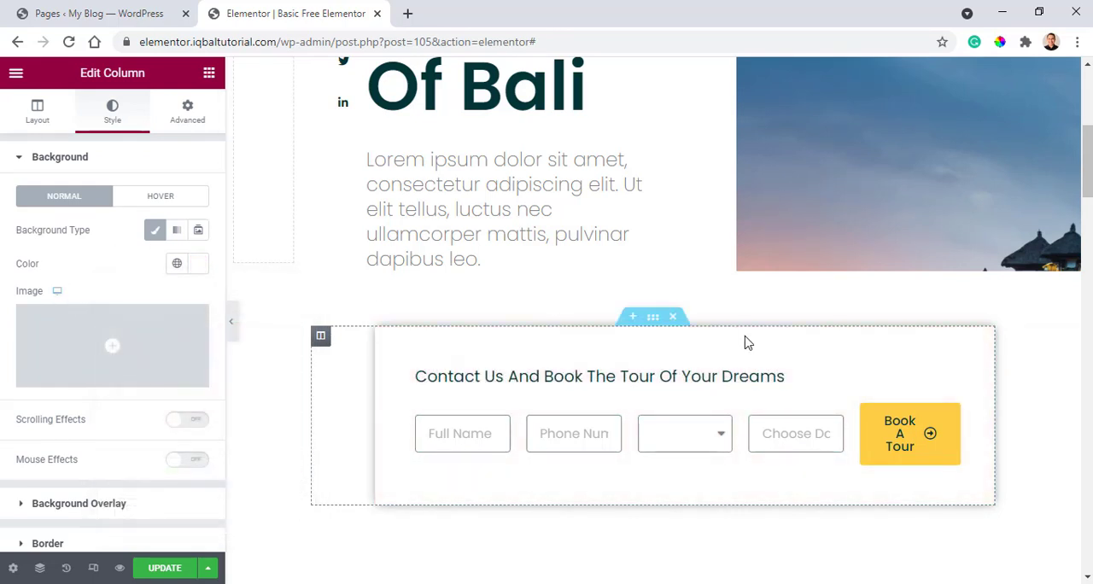
Review the booking section's margin and padding again and open the settings of the "Enjoy amazing tours around Bali" section.
click(654, 319)
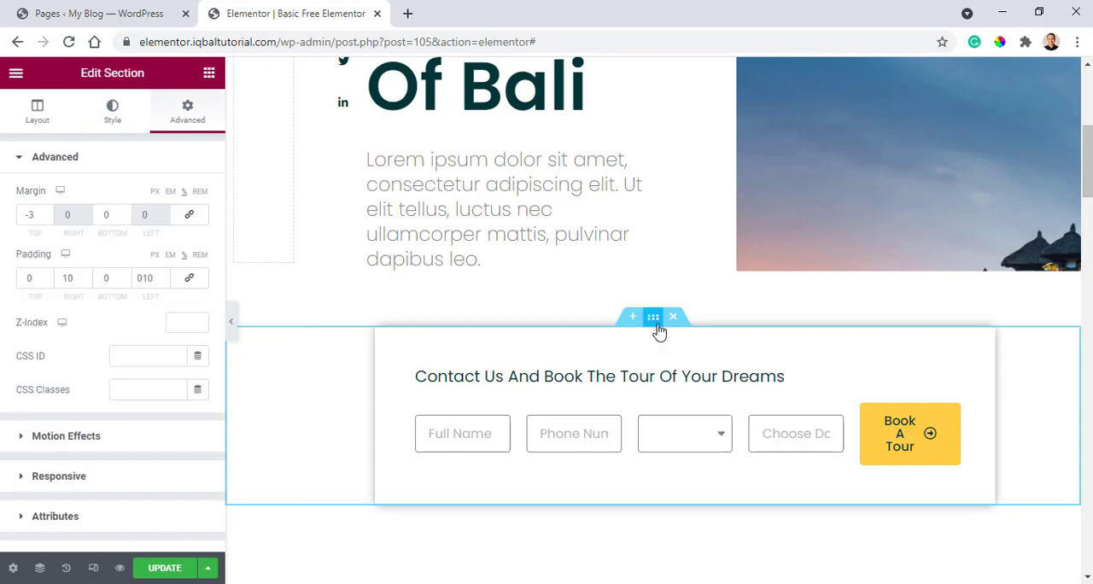
scroll(597, 329, down, 3)
scroll(588, 334, down, 3)
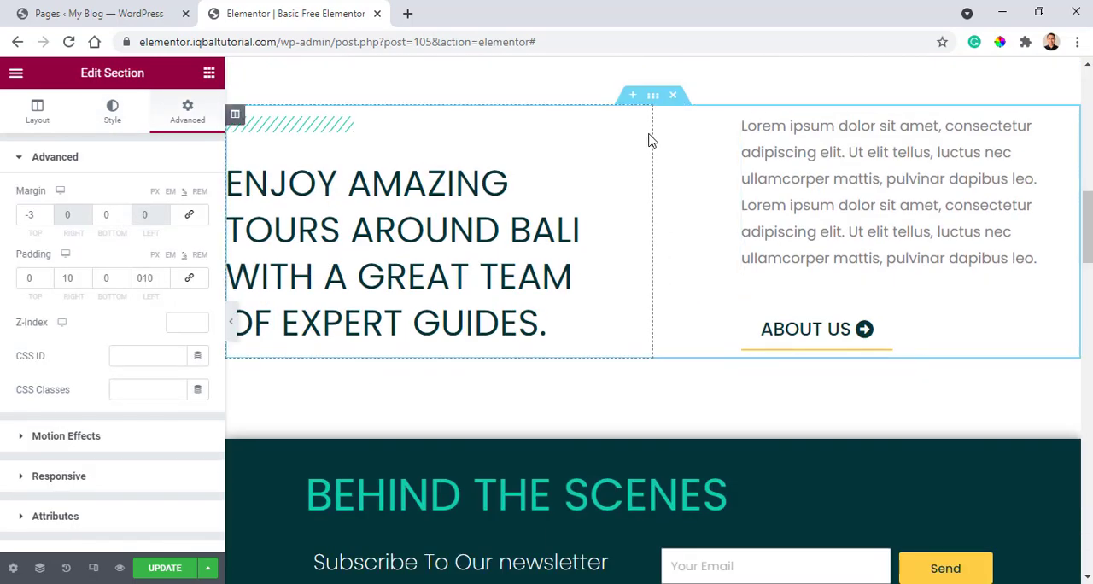
click(654, 96)
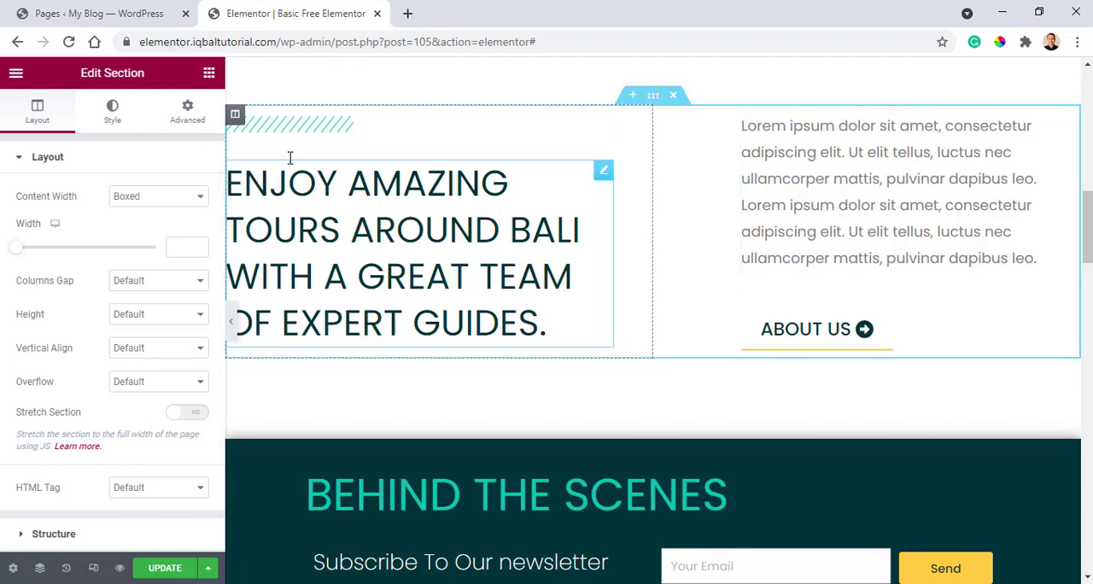
Examine the divider and heading in the "Enjoy amazing tours" section and the margin and padding settings of both its columns.
click(595, 122)
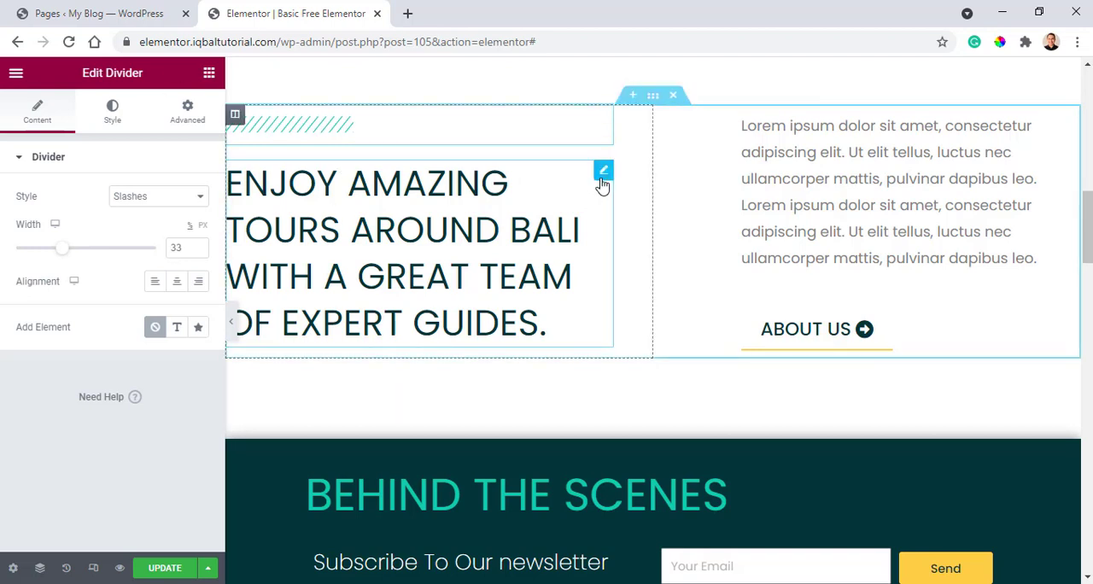
click(604, 171)
click(234, 118)
click(186, 109)
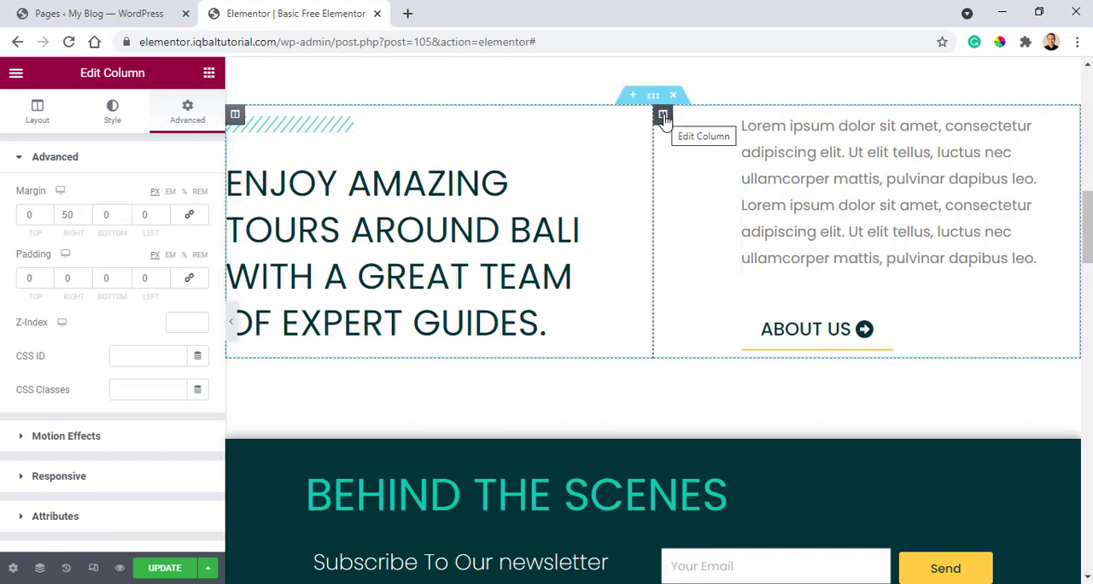
click(662, 117)
click(112, 111)
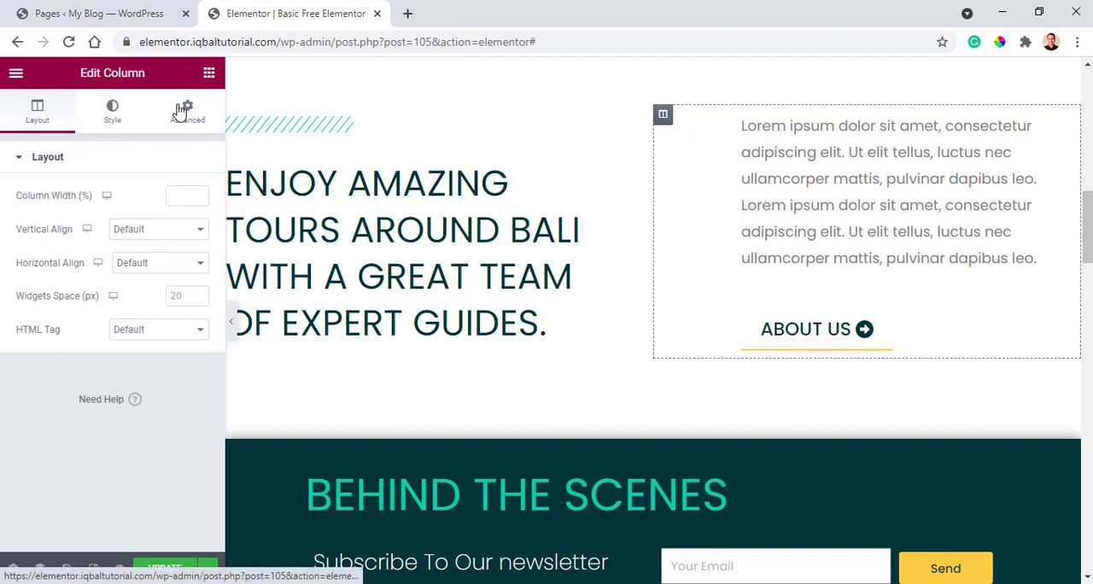
click(188, 114)
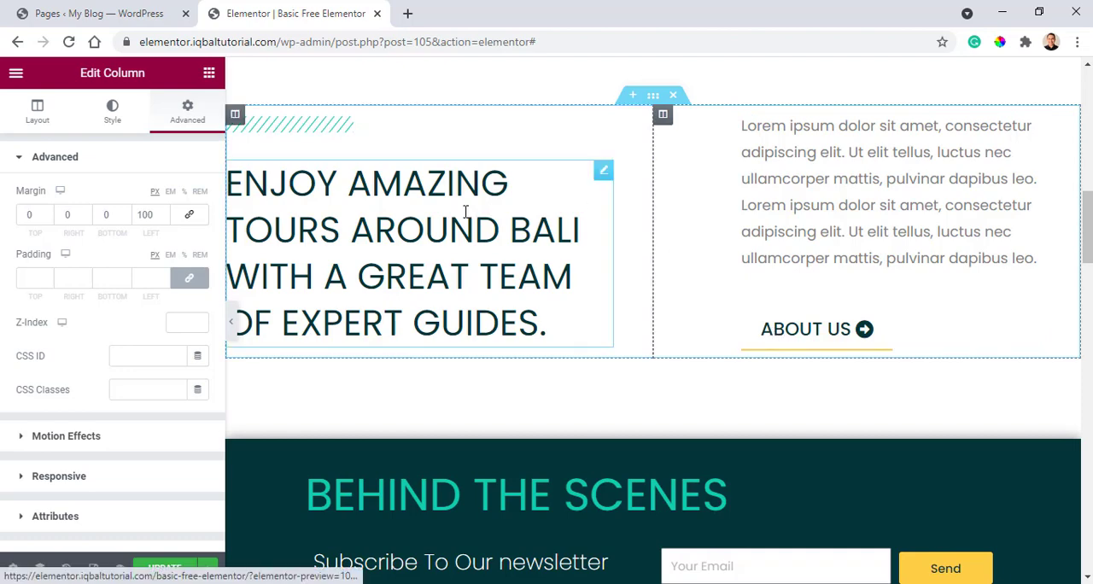
Examine the settings of the "Behind the Scenes" section, its column, heading, inner section and newsletter form.
scroll(433, 202, down, 2)
scroll(644, 195, down, 2)
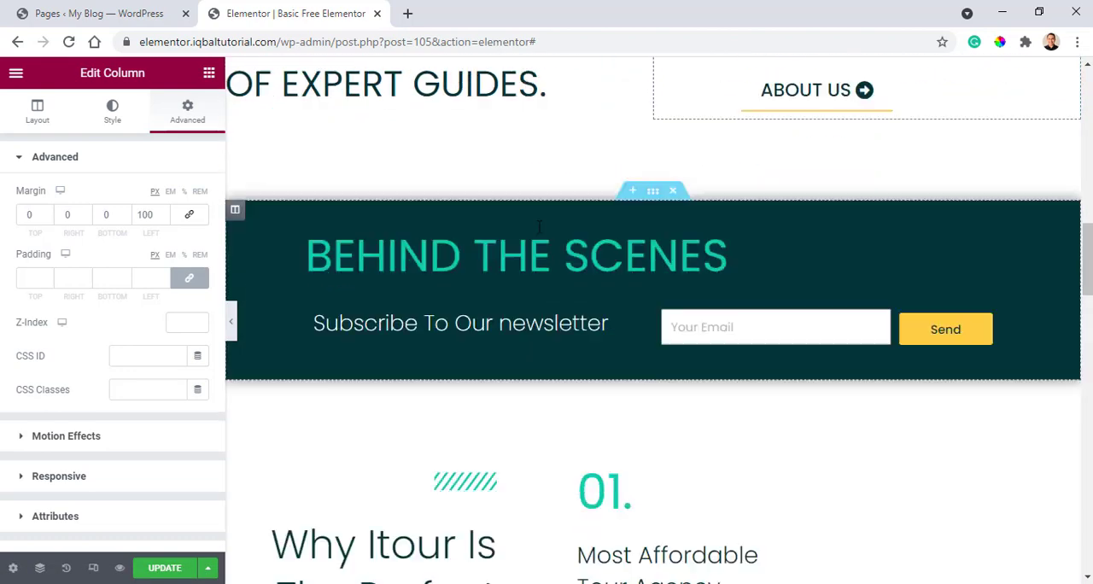
click(653, 190)
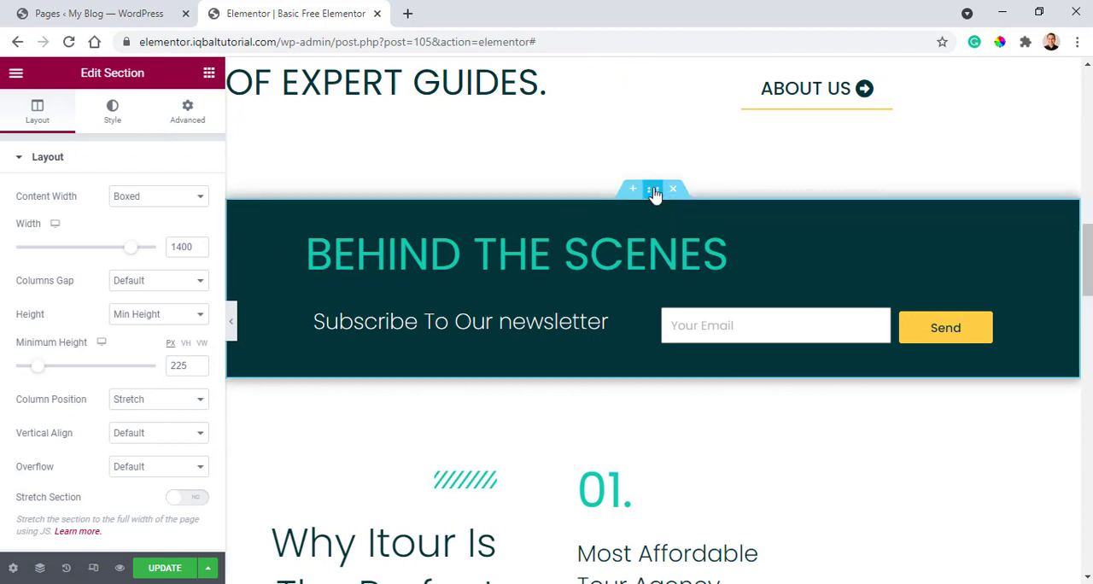
click(234, 210)
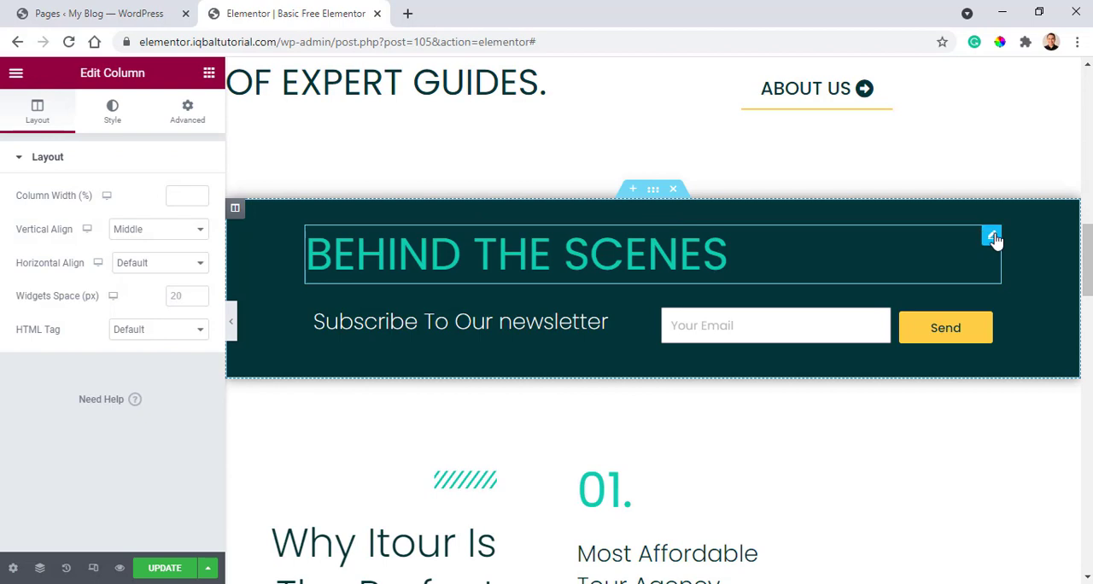
click(993, 237)
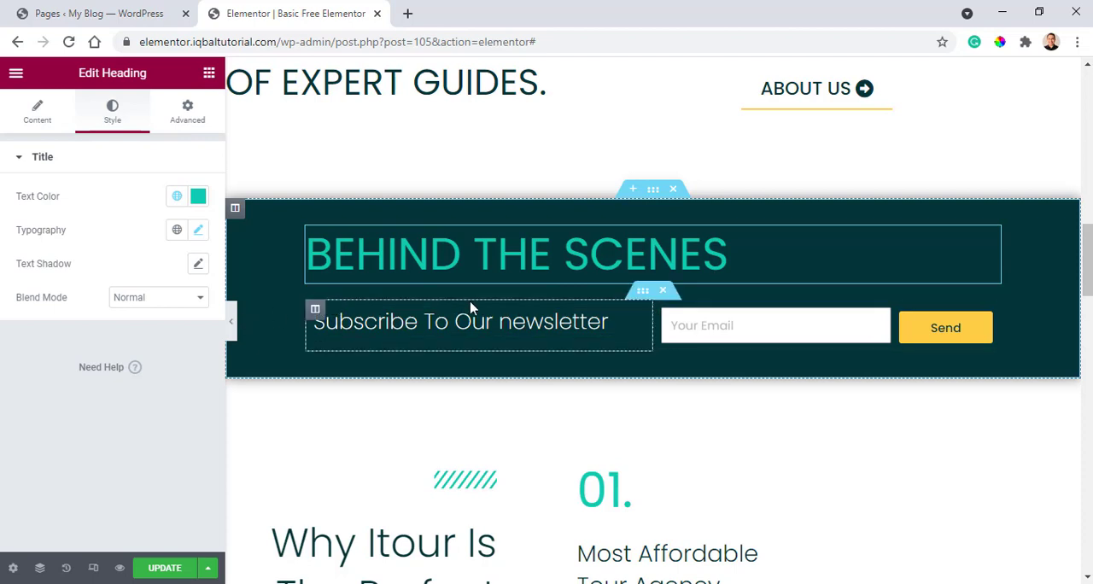
click(644, 293)
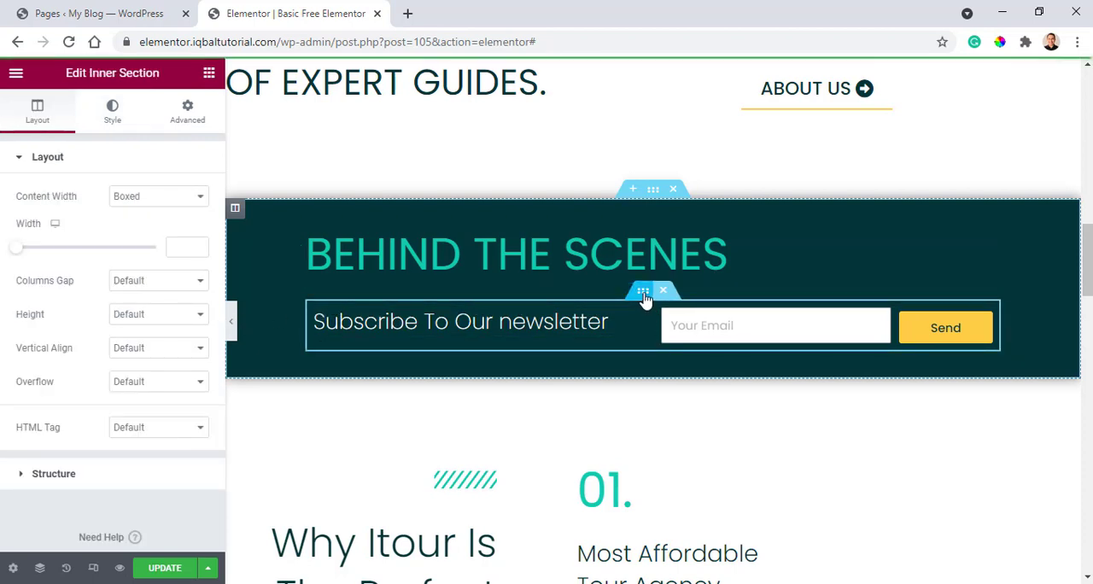
click(231, 322)
click(6, 328)
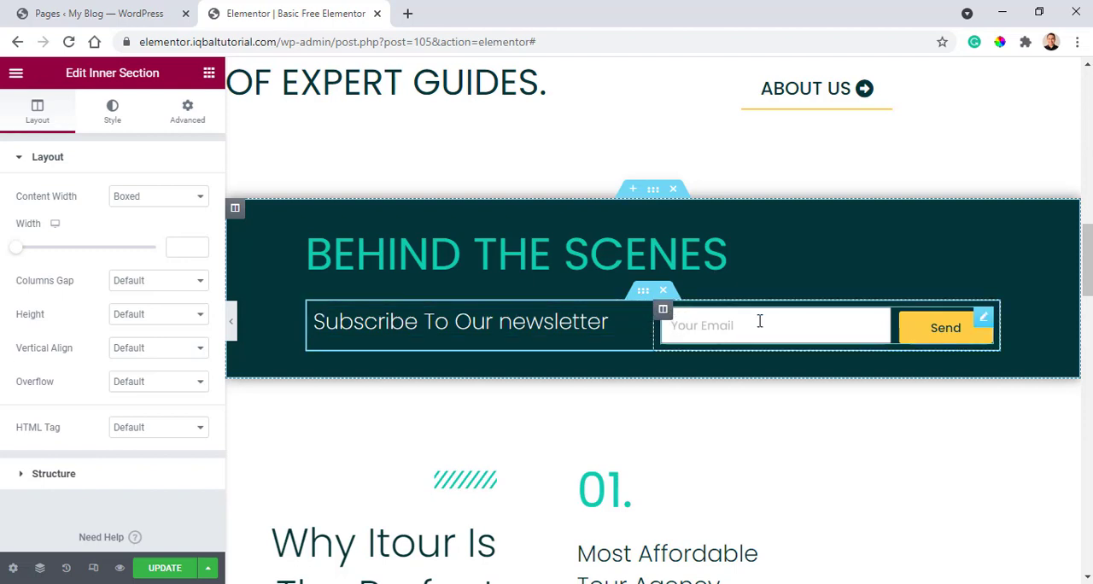
click(983, 316)
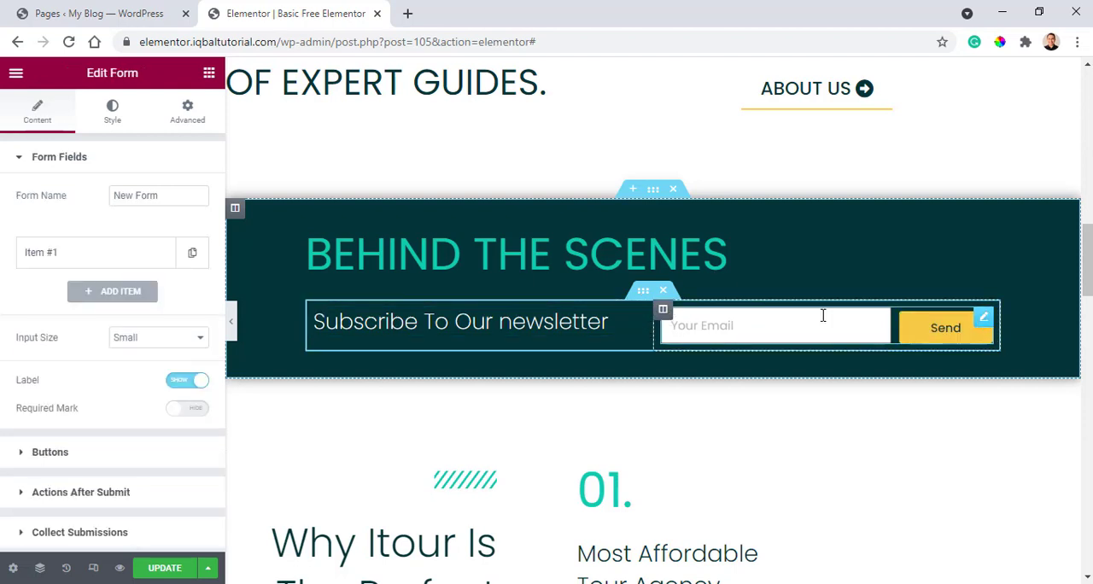
Set the "Behind the Scenes" section's minimum height to 241 px.
click(645, 293)
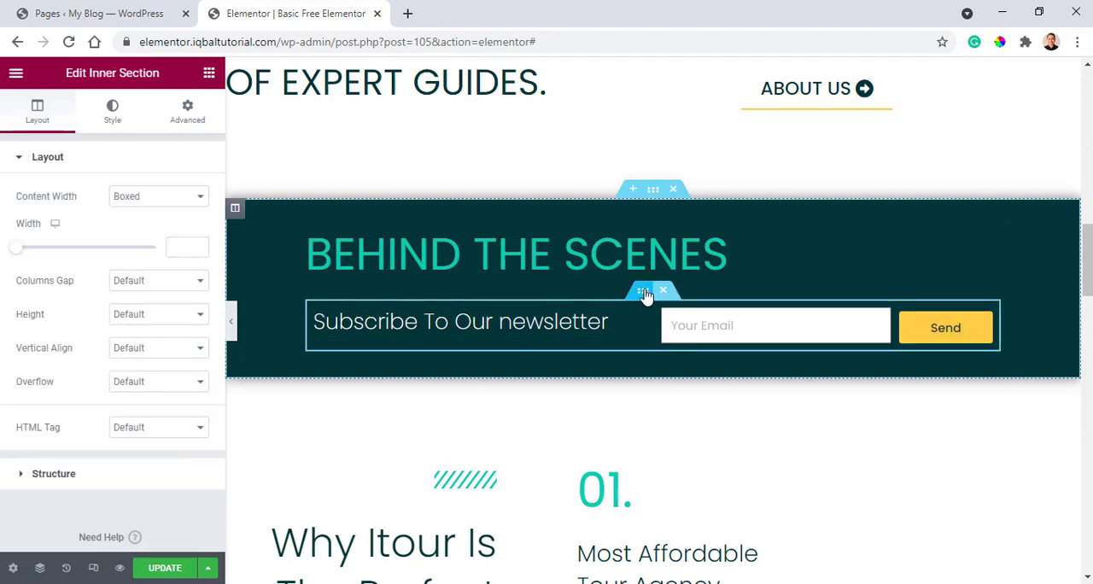
click(653, 188)
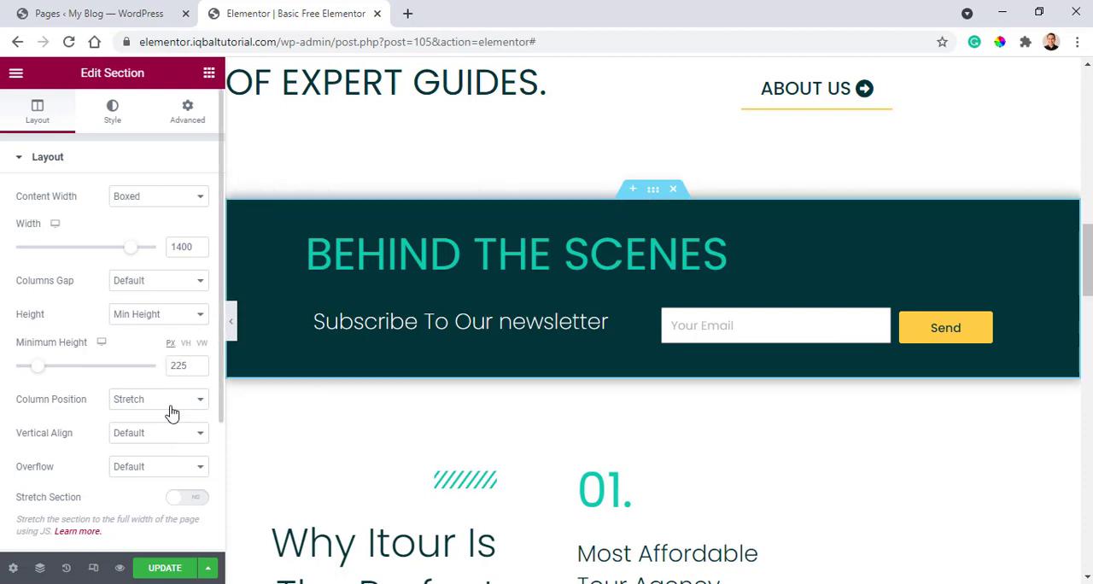
mouse_move(40, 373)
mouse_down()
mouse_move(53, 377)
mouse_move(40, 370)
mouse_up()
Try the Top column position on the "Behind the Scenes" section and restore Stretch.
scroll(156, 269, down, 1)
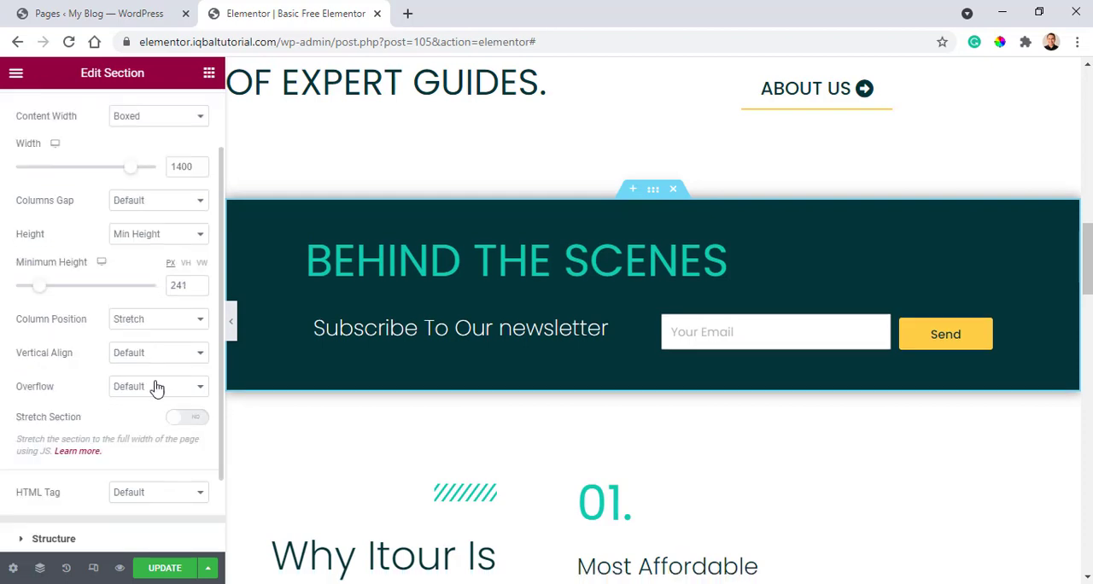
click(147, 319)
click(152, 343)
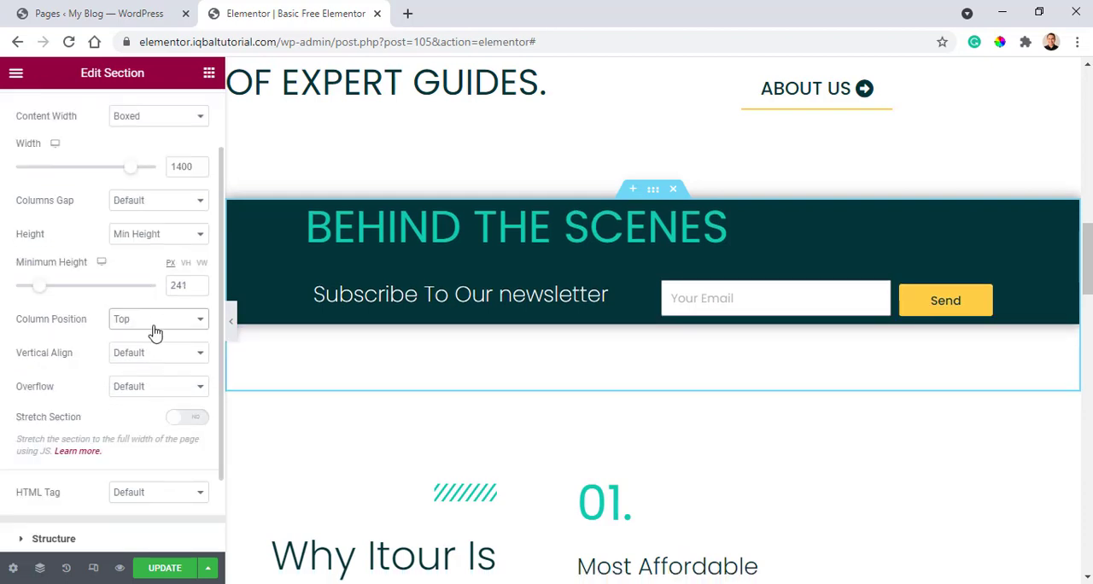
click(158, 322)
click(156, 336)
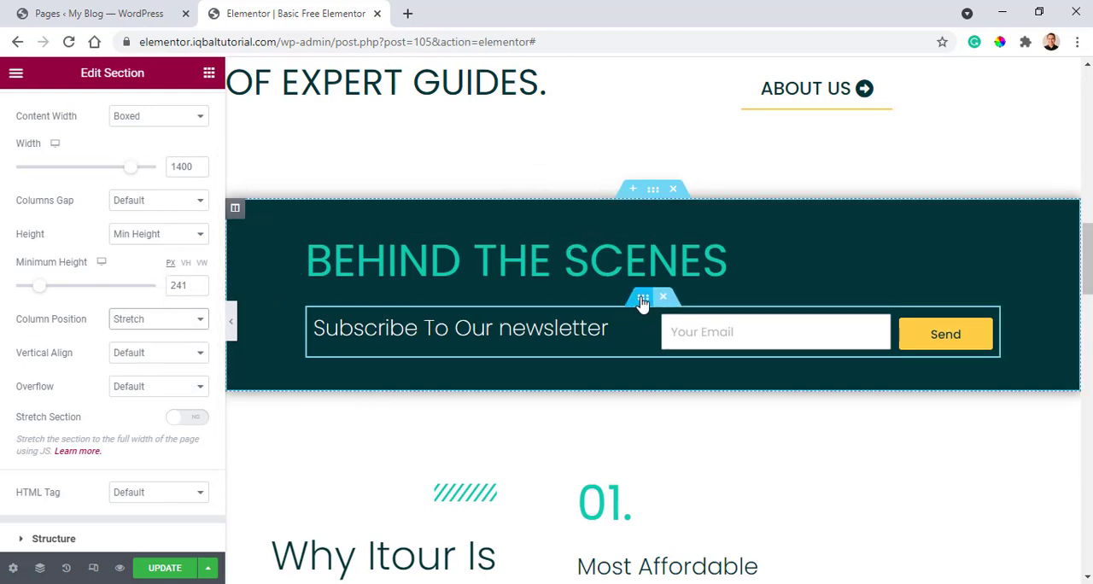
Try Top vertical alignment on the "Behind the Scenes" column and restore Middle.
click(643, 296)
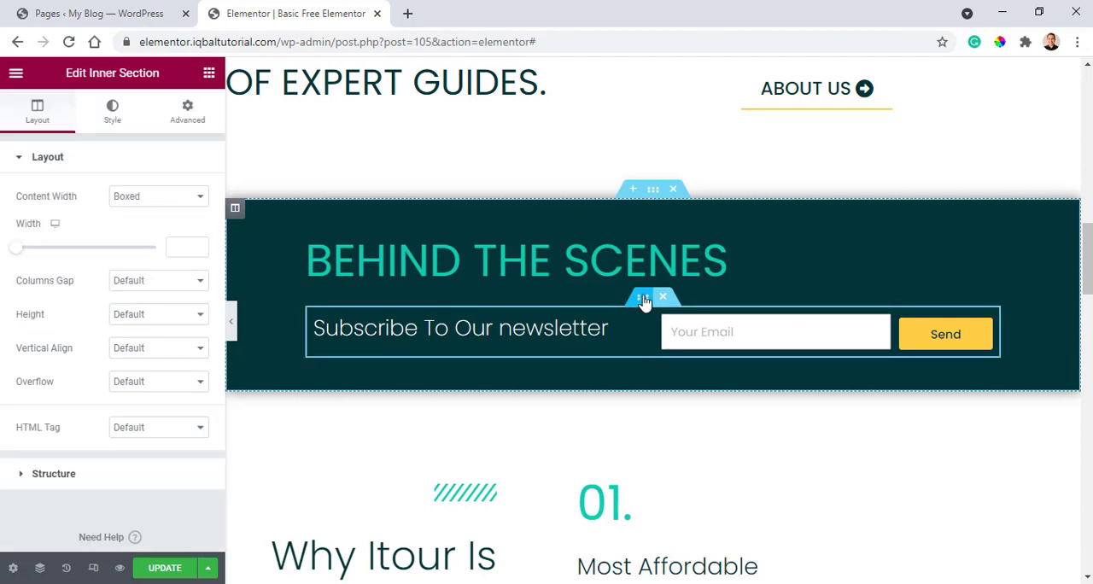
click(237, 211)
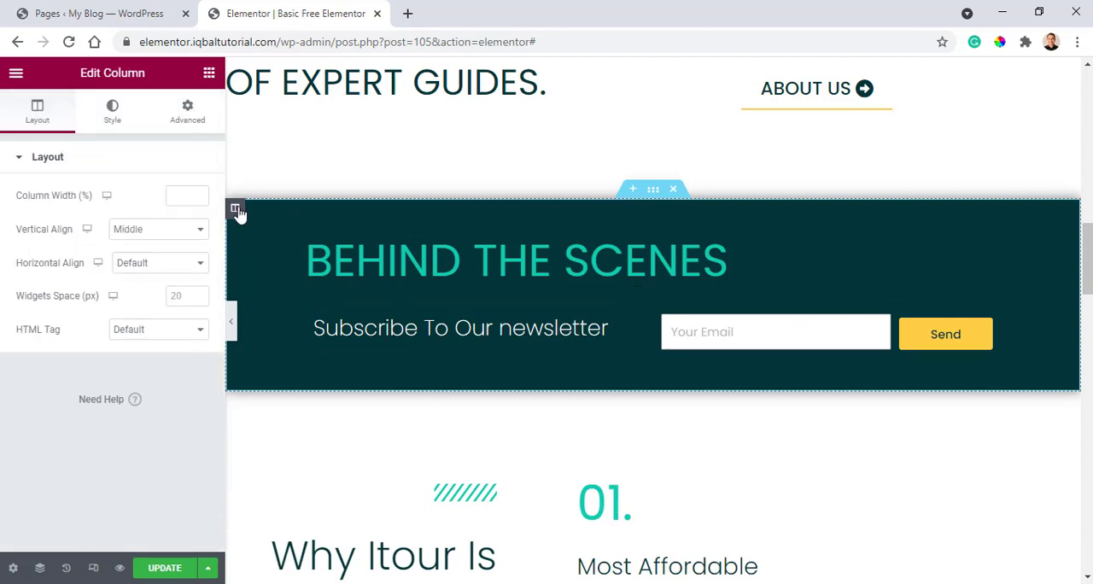
click(180, 236)
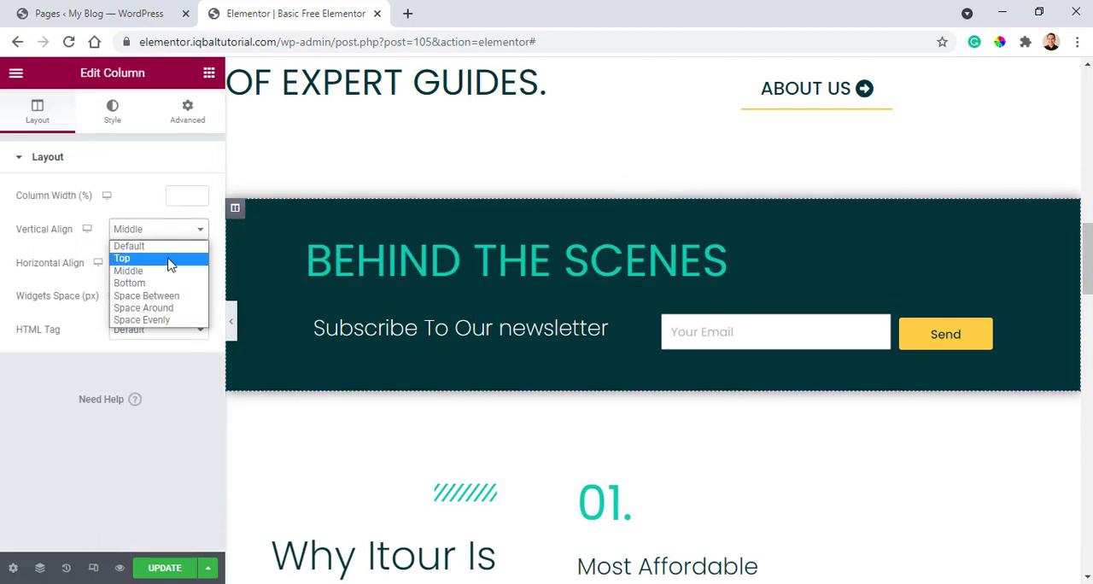
click(145, 258)
click(181, 231)
click(171, 258)
click(176, 233)
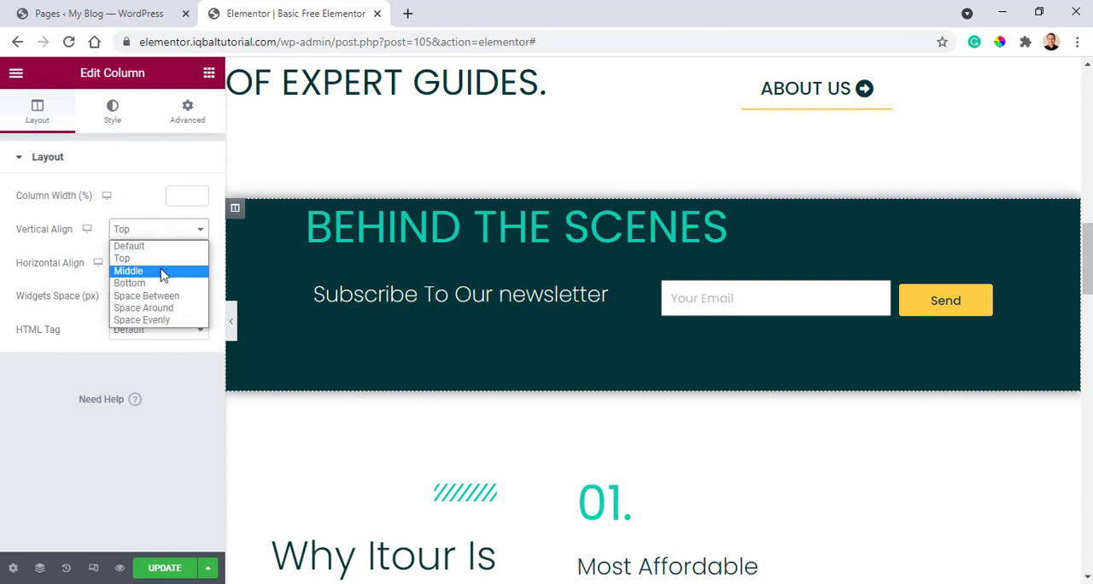
click(167, 270)
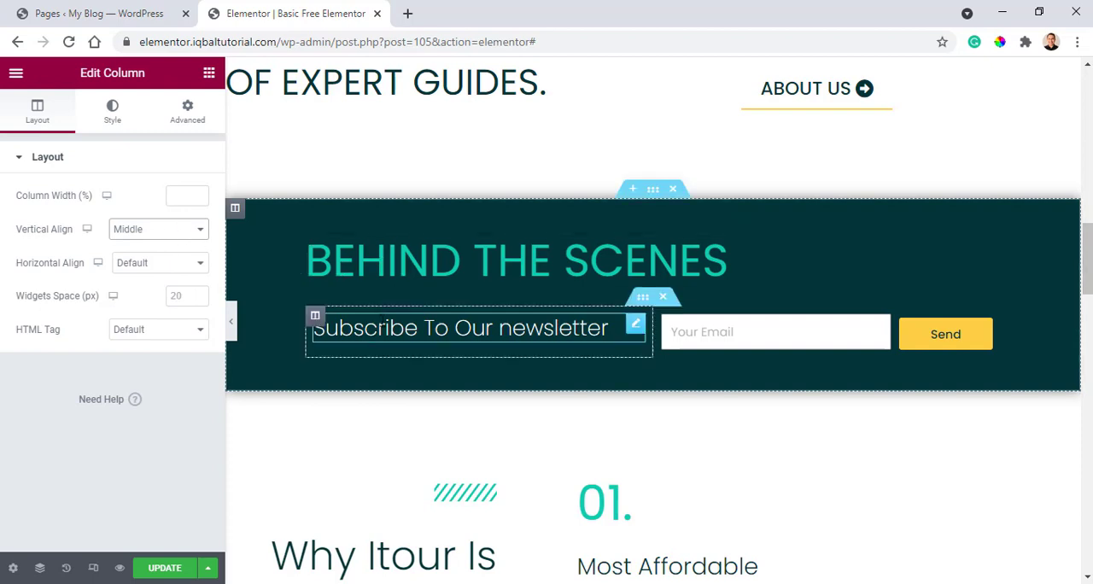
Try a right padding of 107 px on the "Behind the Scenes" column and restore 100 px.
click(643, 296)
click(237, 213)
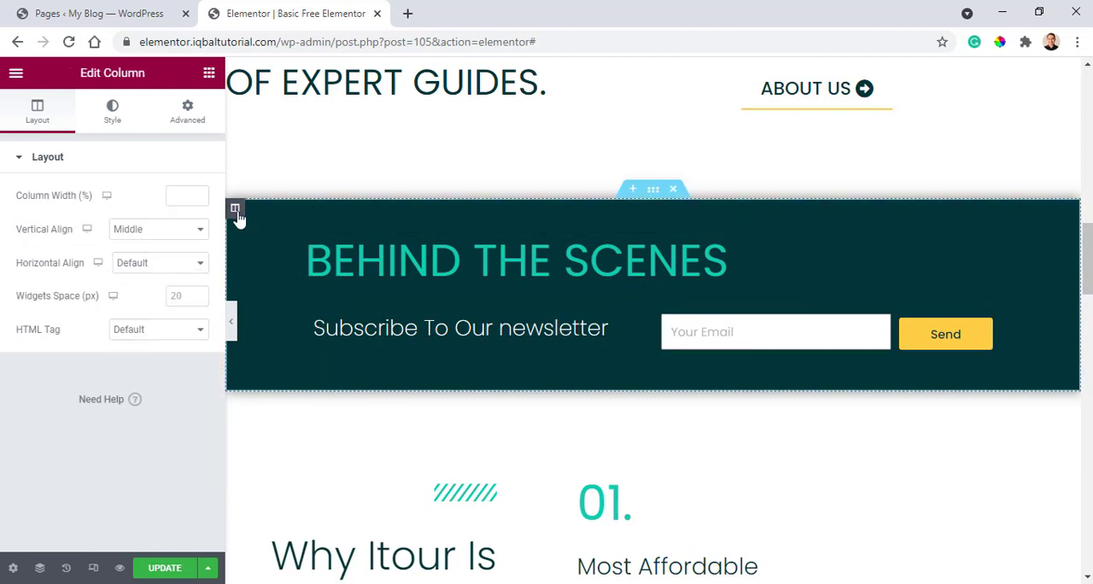
click(187, 114)
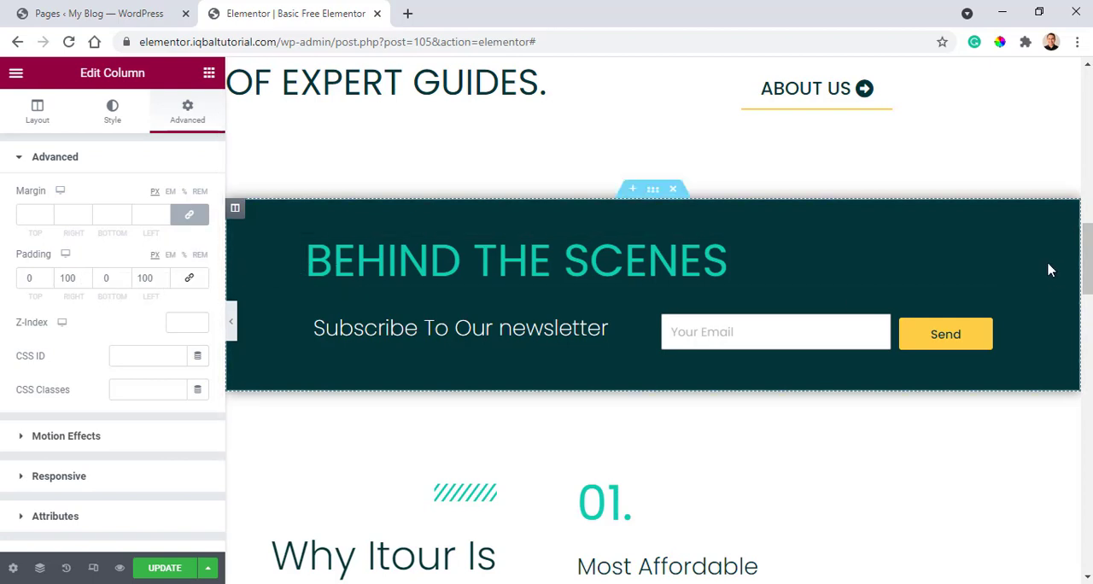
click(85, 282)
click(85, 282)
click(85, 282)
click(86, 282)
click(85, 275)
click(85, 275)
click(85, 275)
click(86, 275)
click(86, 275)
click(86, 275)
click(86, 275)
click(86, 275)
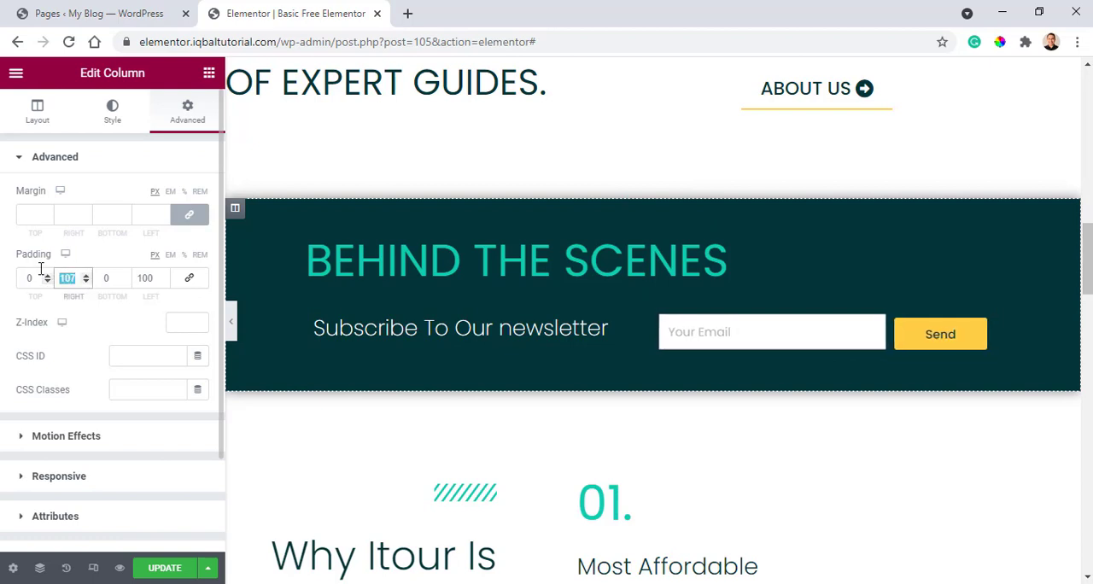
text(100)
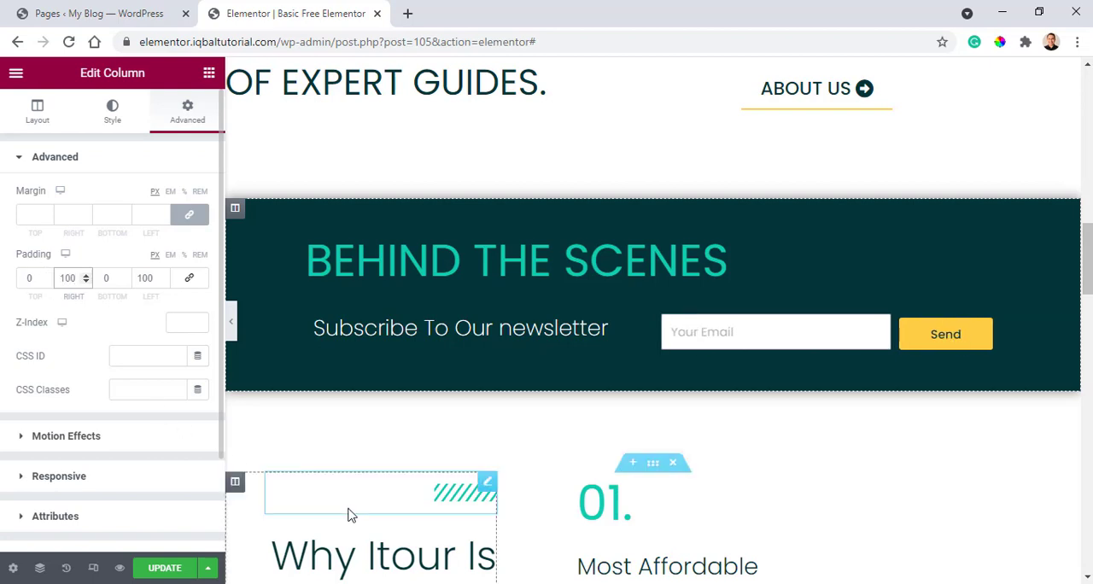
Open the settings of the "Why Itour Is The Perfect Choice?" section to examine its layout.
scroll(487, 349, down, 3)
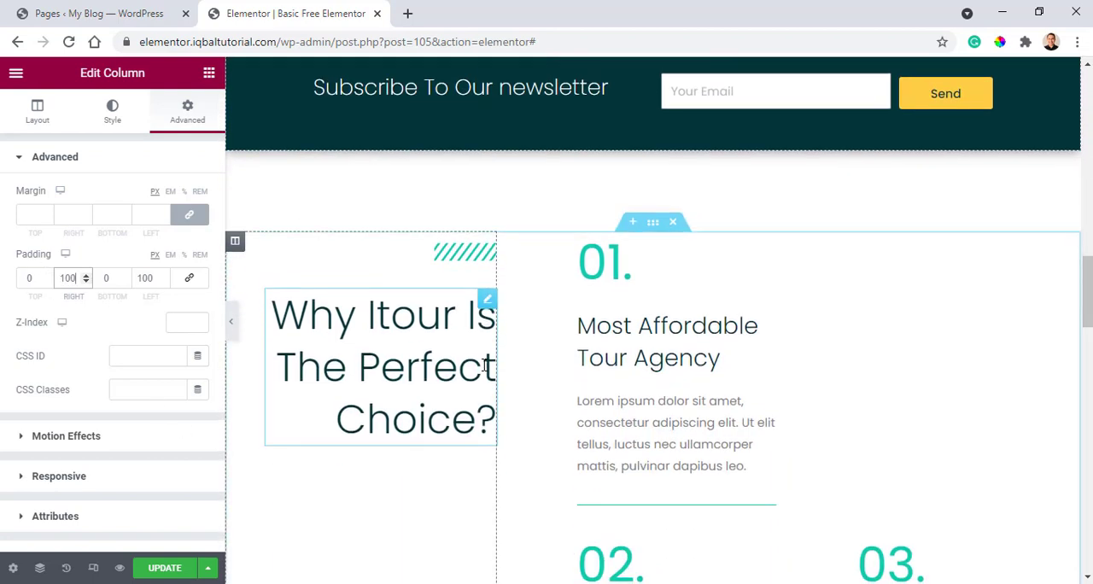
scroll(623, 244, down, 2)
scroll(645, 188, up, 1)
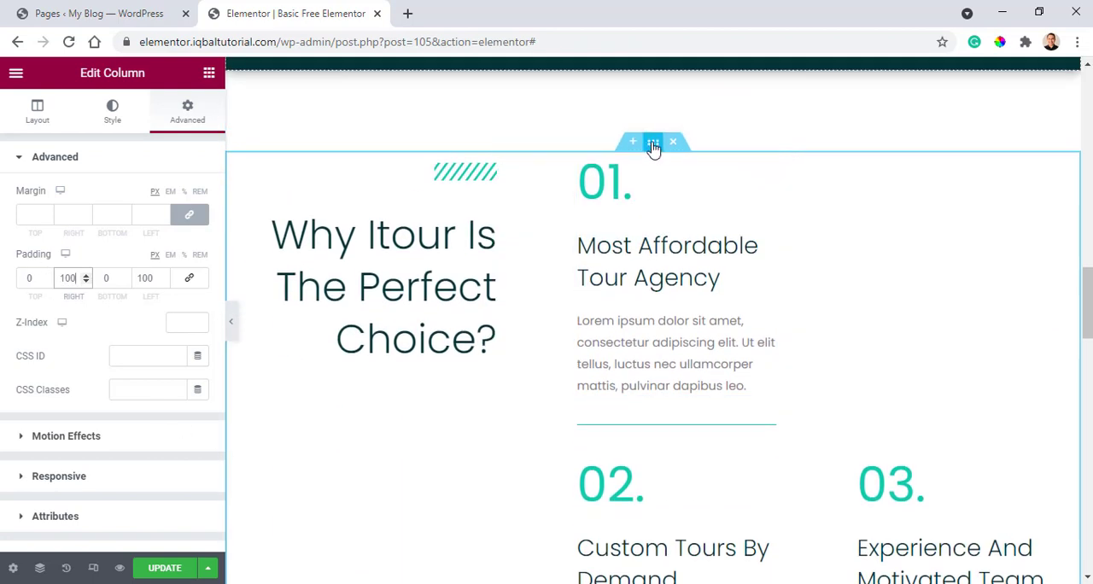
click(654, 145)
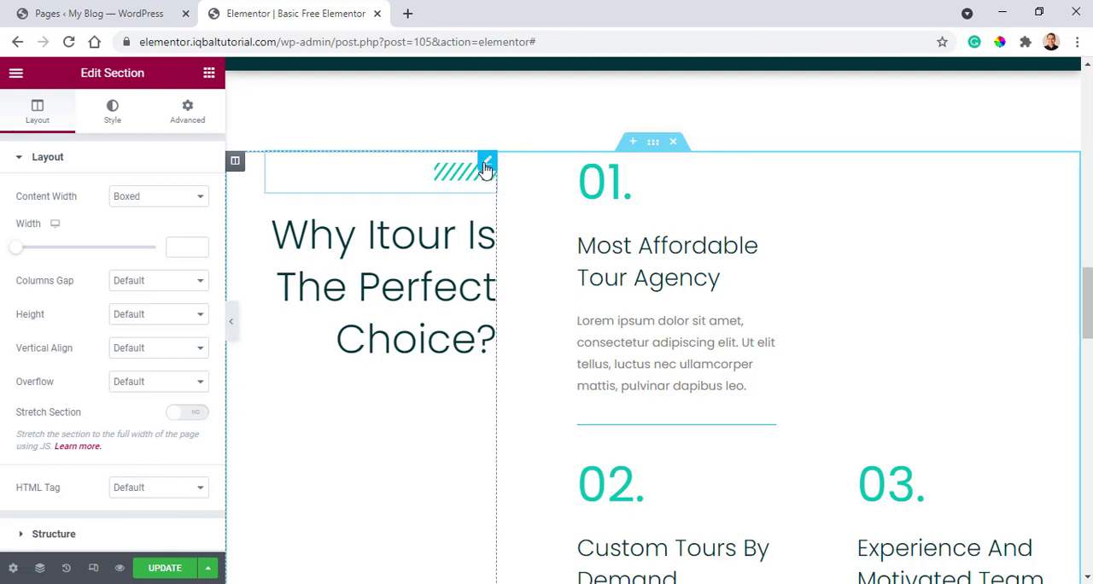
click(486, 166)
drag(489, 227, 491, 209)
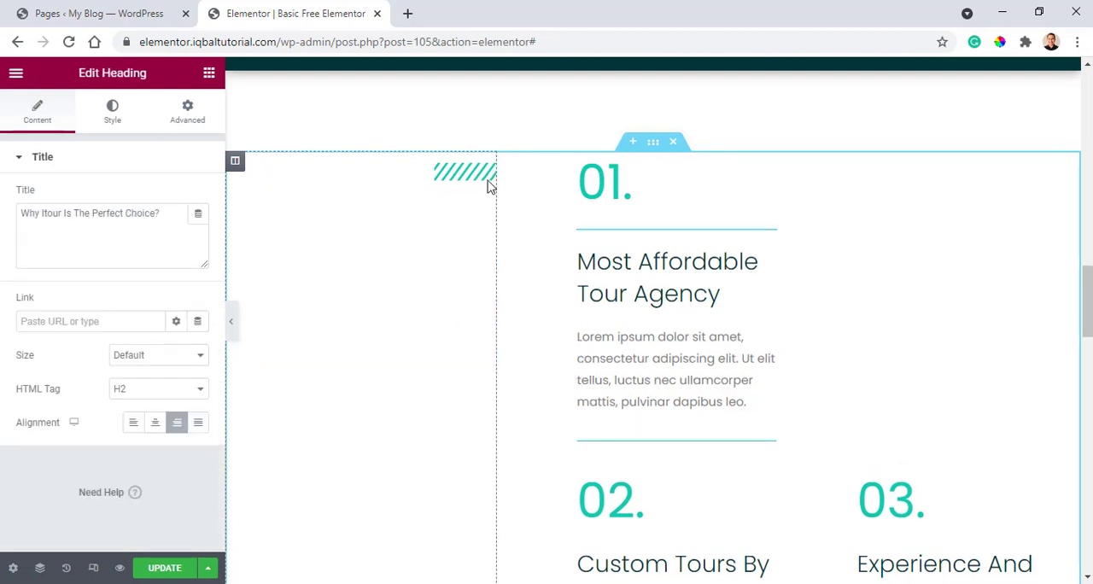
key(ctrl+z)
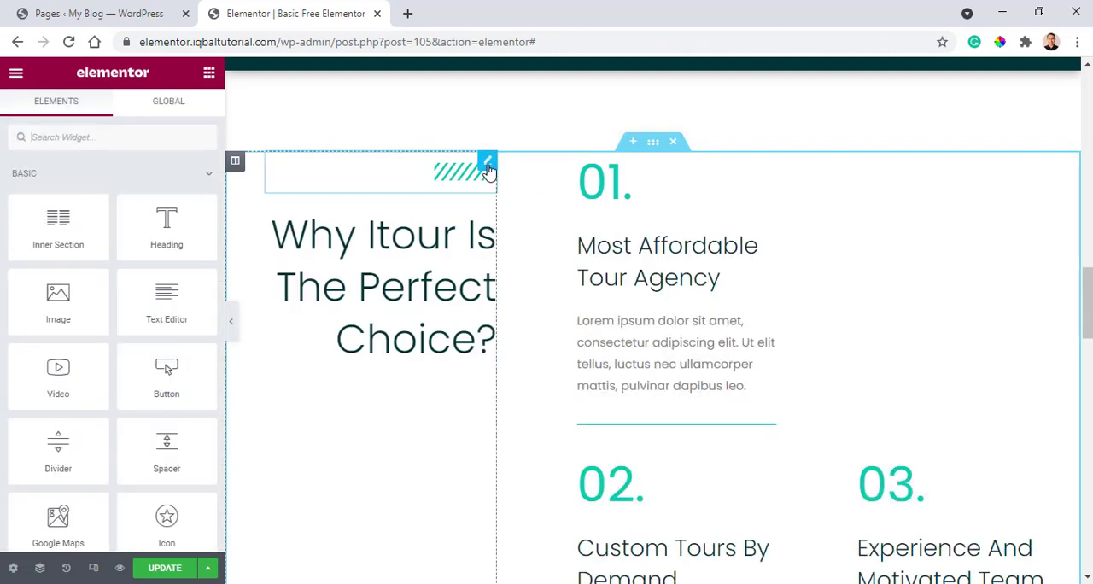
Set the vertical alignment of the column holding the "Why Itour Is The Perfect Choice?" heading to Middle.
scroll(423, 307, up, 5)
scroll(430, 349, down, 5)
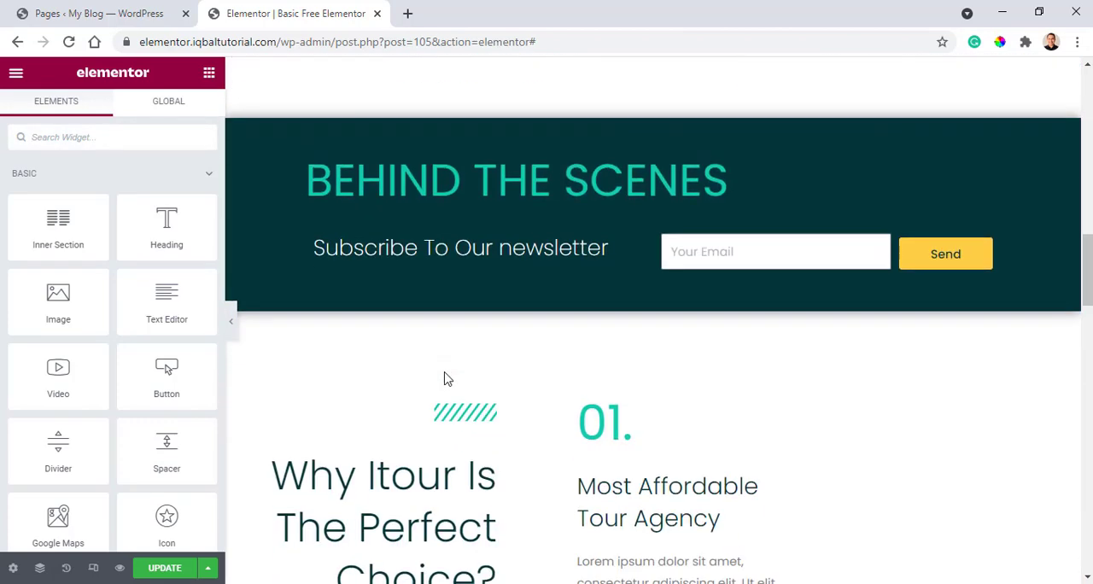
scroll(418, 213, down, 3)
scroll(398, 282, up, 3)
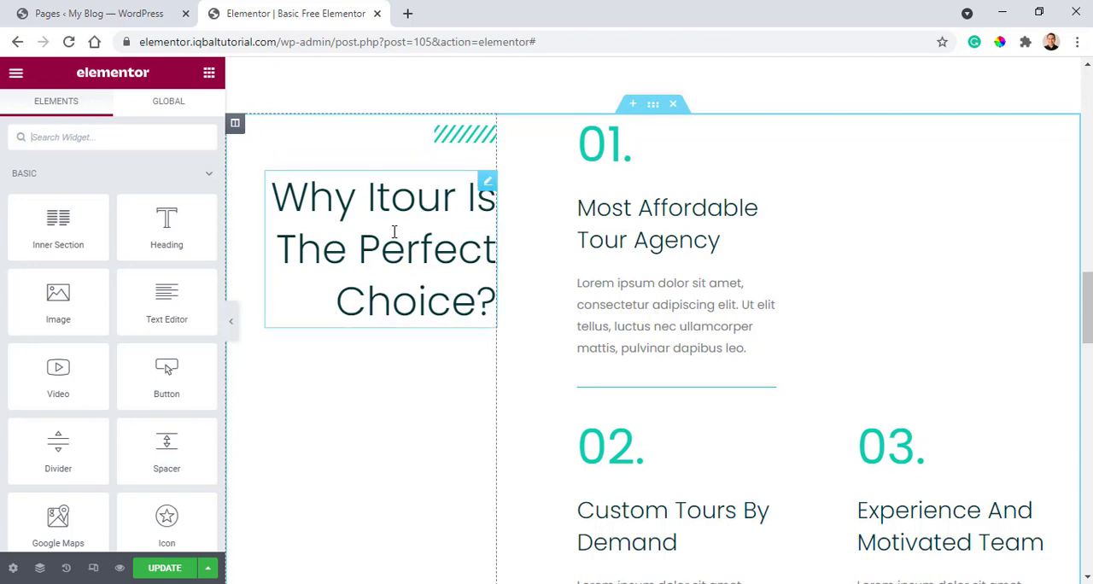
click(235, 126)
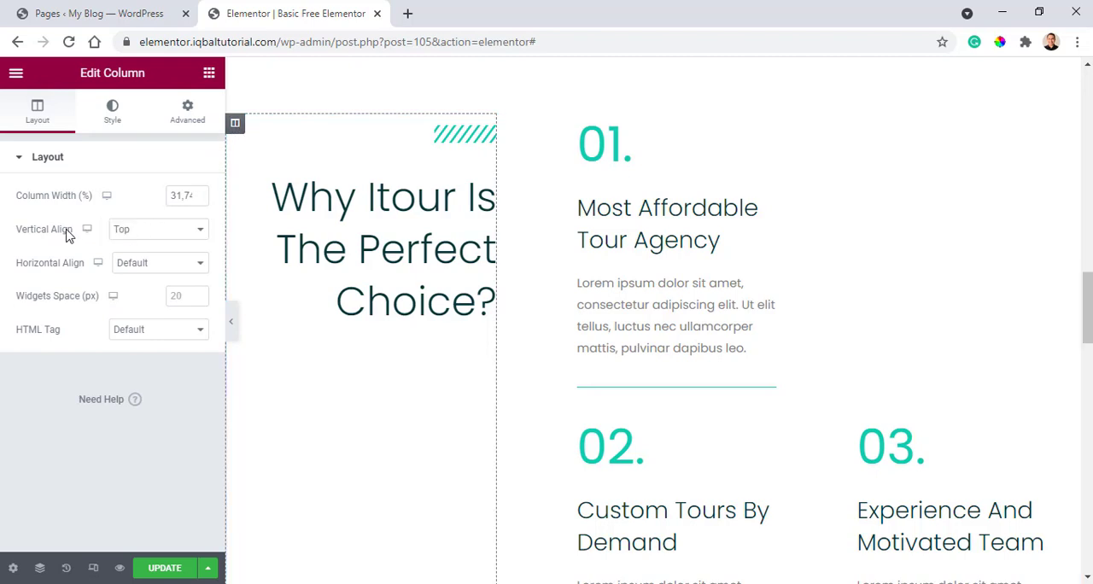
click(146, 238)
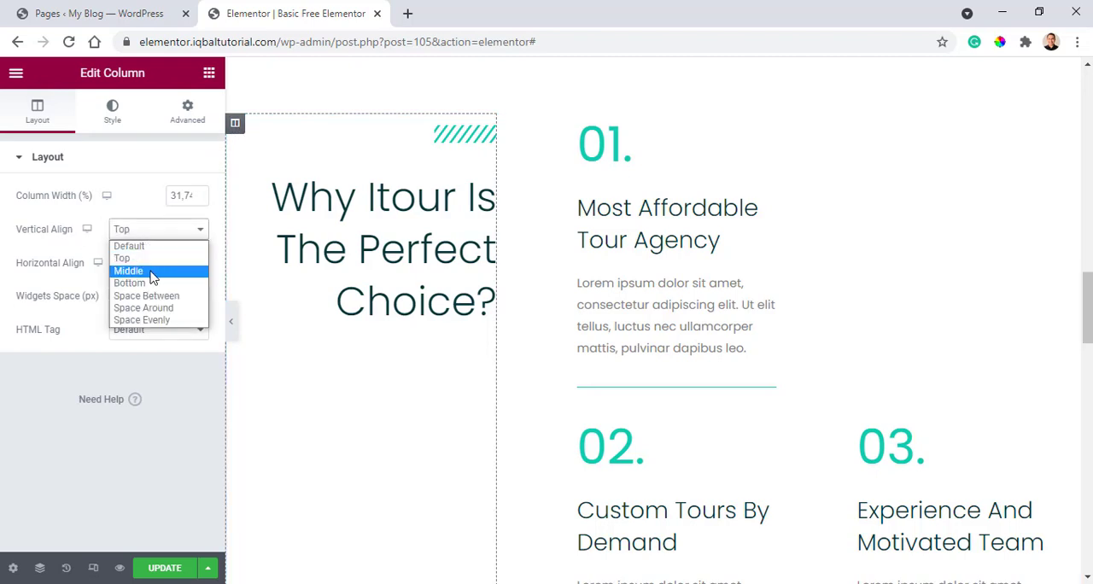
click(150, 274)
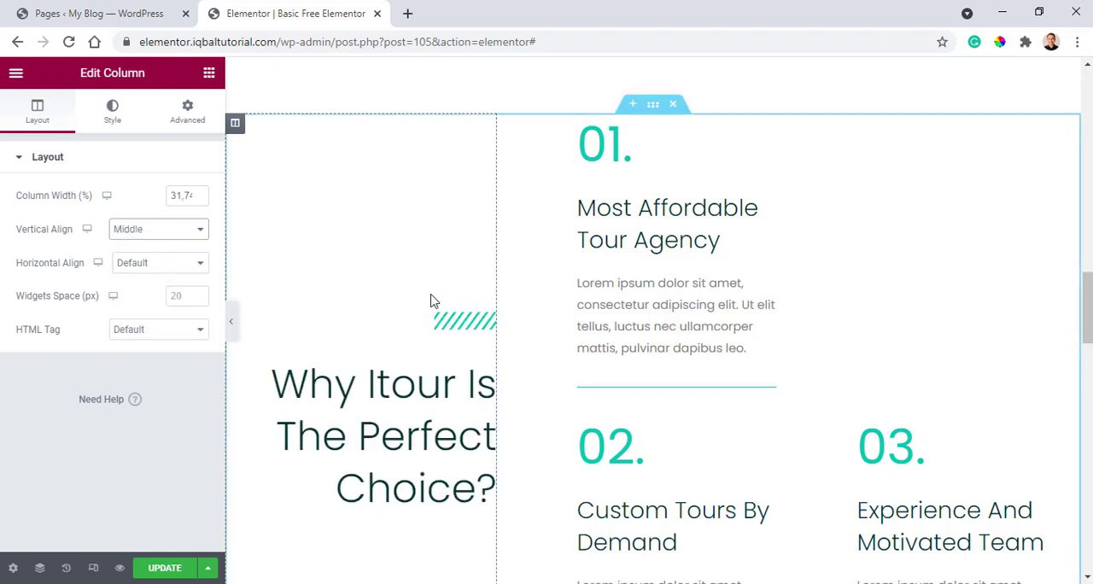
Set the vertical alignment of the column holding the "Why Itour Is The Perfect Choice?" heading to Top.
click(151, 234)
click(156, 258)
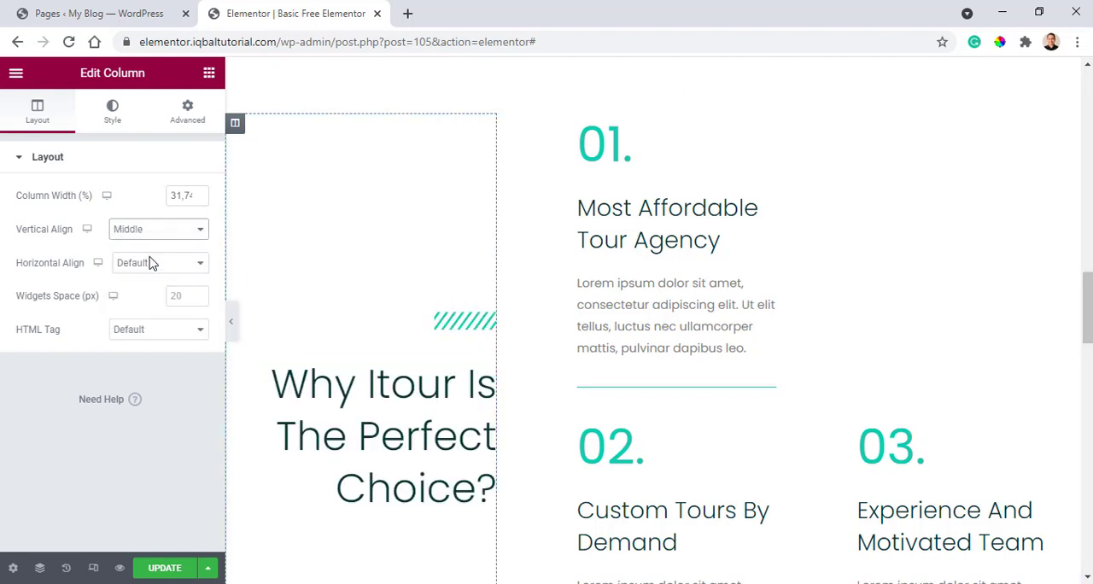
Examine the middle column's layout and the "01." heading and "Most Affordable Tour Agency" icon box it contains.
click(507, 126)
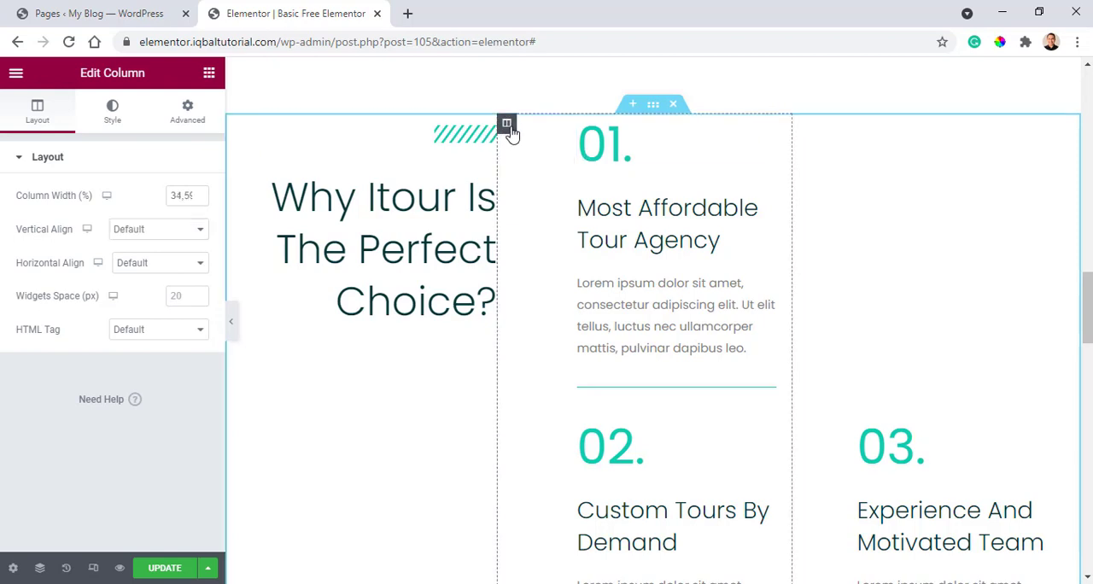
scroll(646, 282, down, 1)
scroll(632, 295, up, 1)
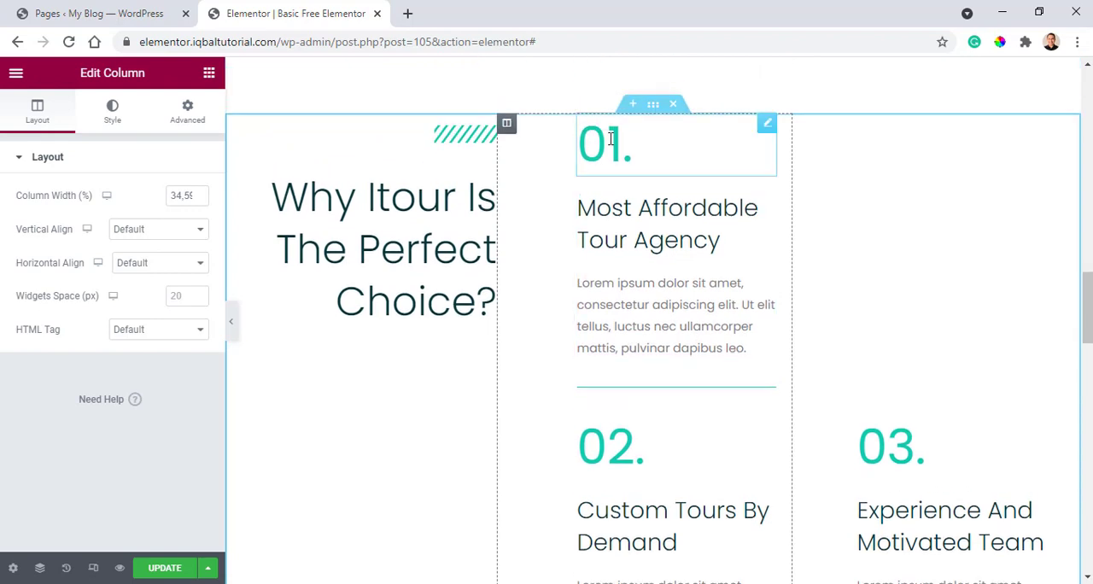
click(765, 128)
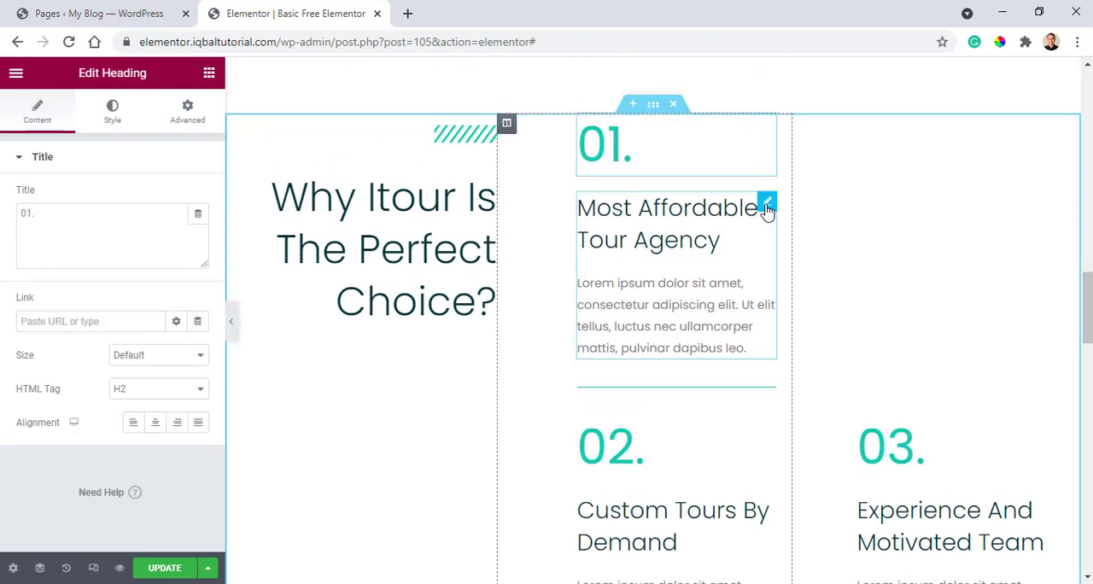
click(766, 205)
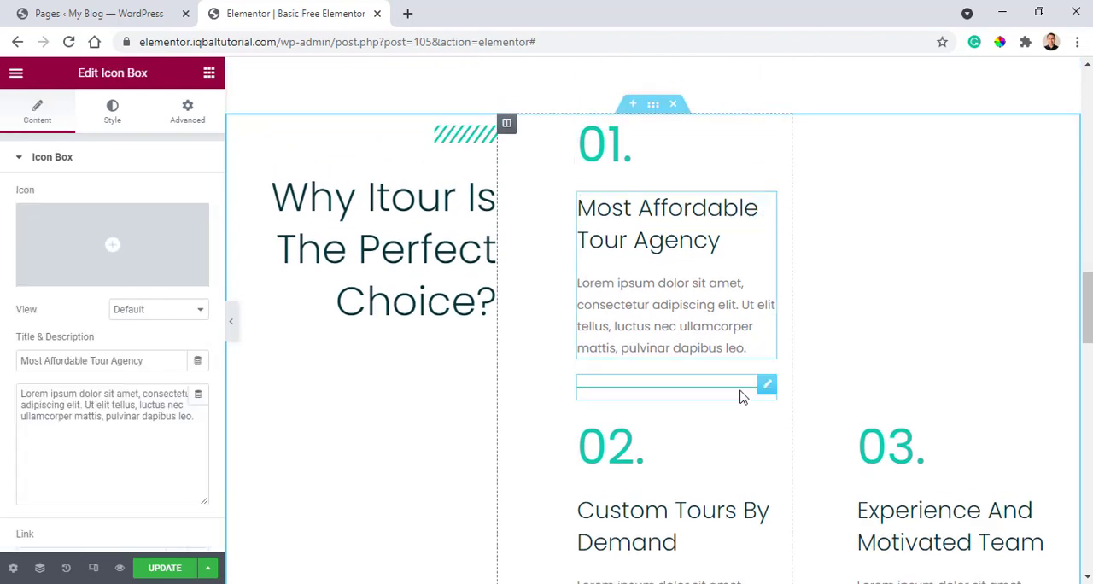
scroll(741, 396, down, 3)
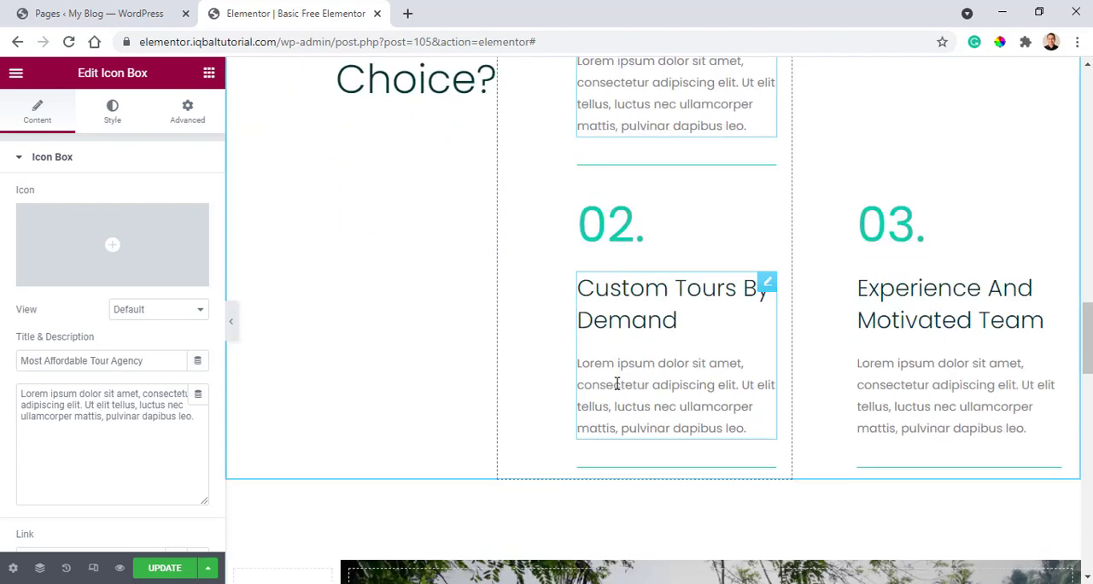
scroll(627, 210, up, 2)
scroll(589, 264, up, 2)
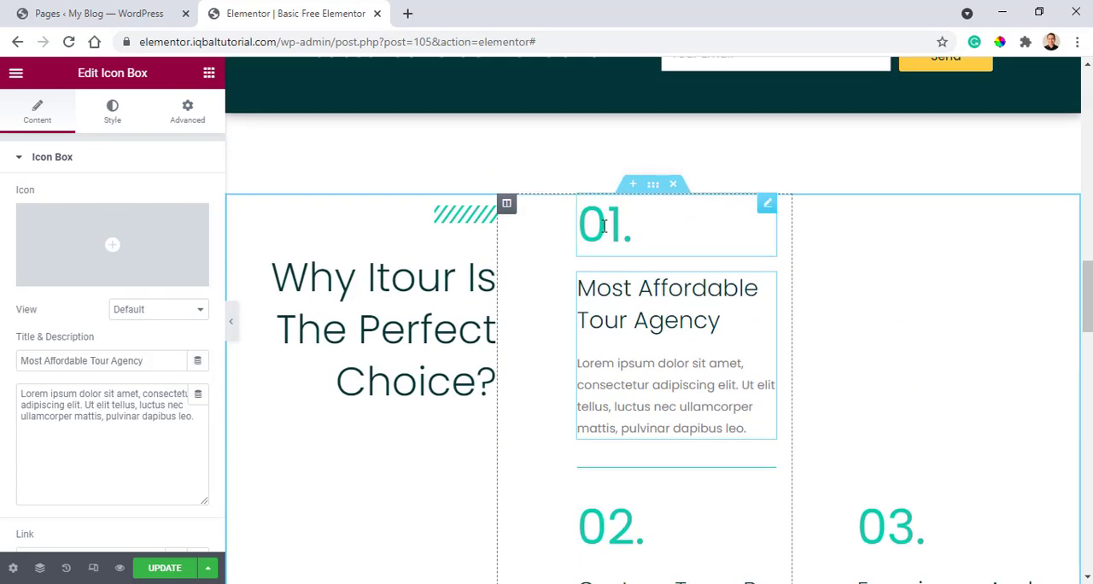
scroll(607, 254, down, 2)
scroll(766, 141, up, 1)
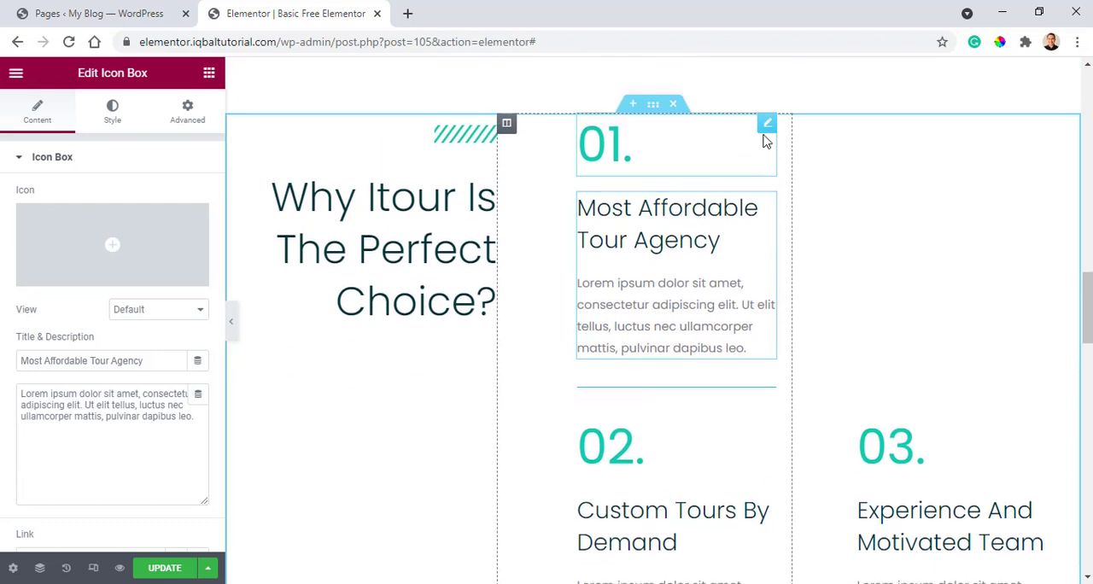
Duplicate the "01." heading, the "Most Affordable Tour Agency" icon box and the divider below it.
right_click(766, 135)
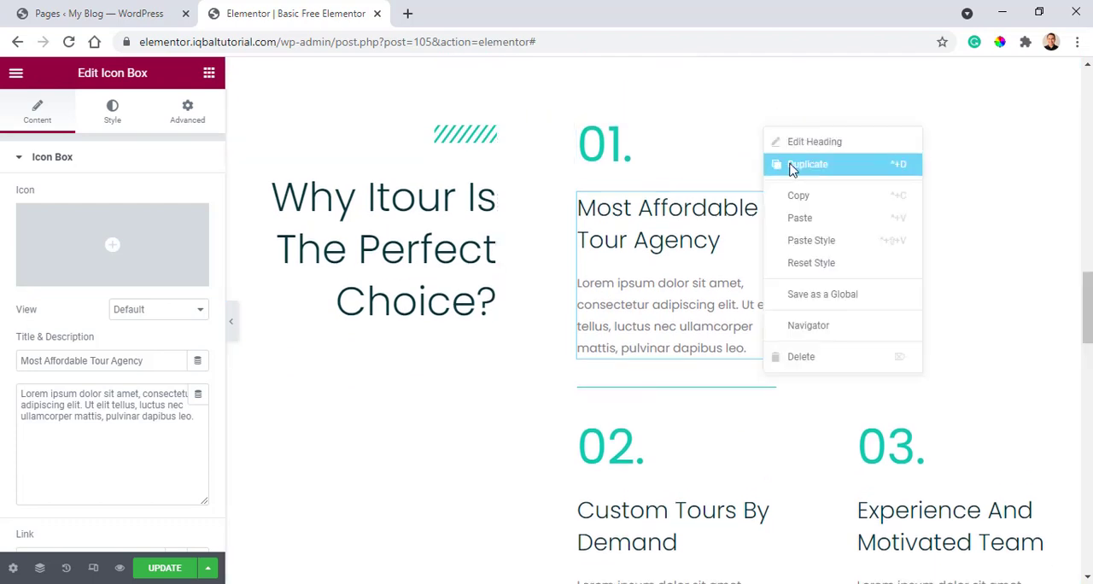
click(792, 169)
right_click(762, 288)
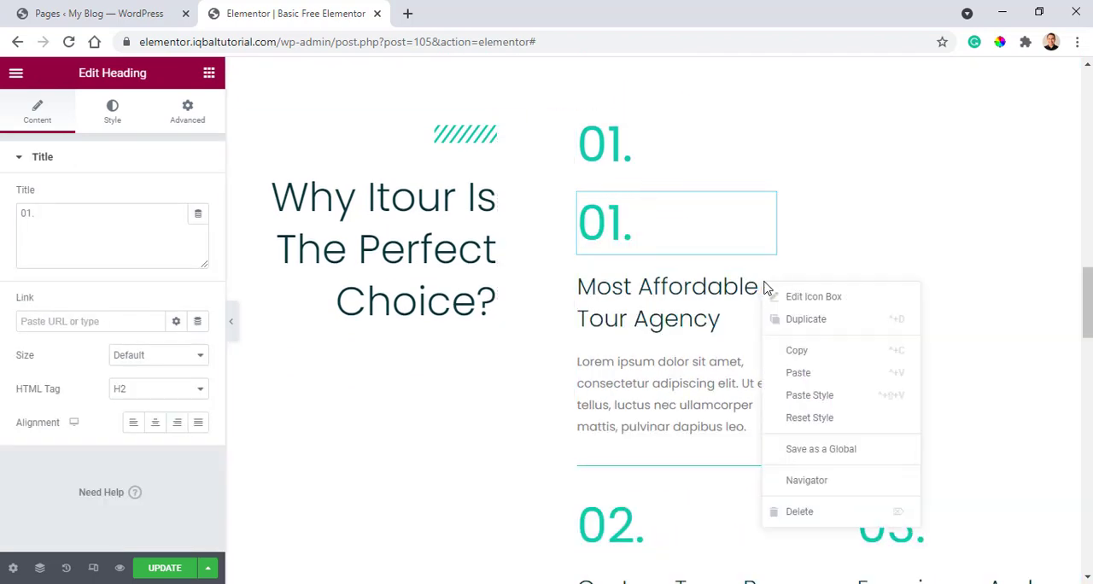
click(808, 321)
scroll(744, 456, down, 3)
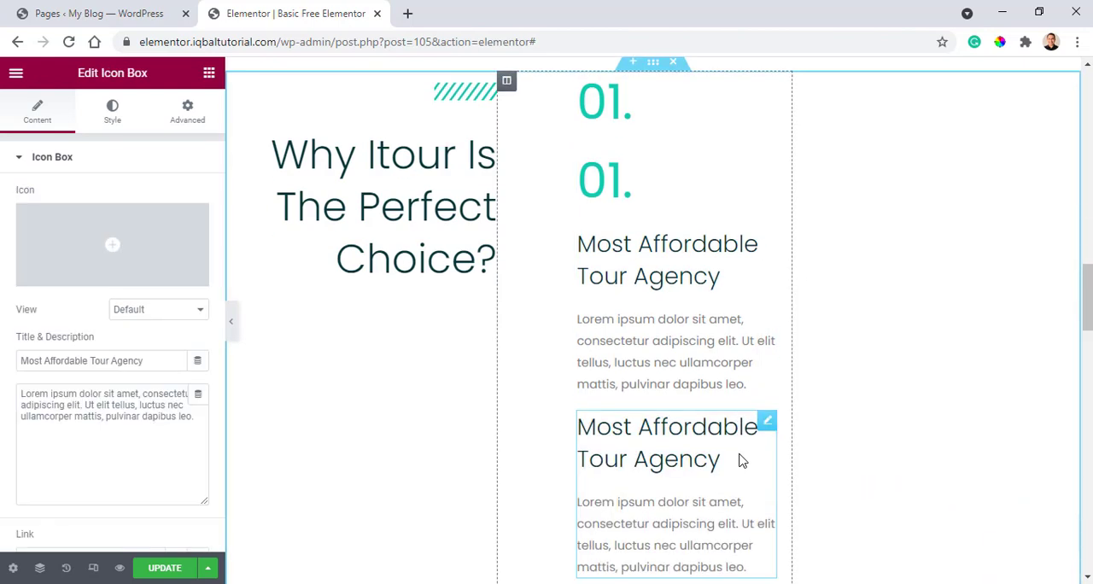
right_click(768, 410)
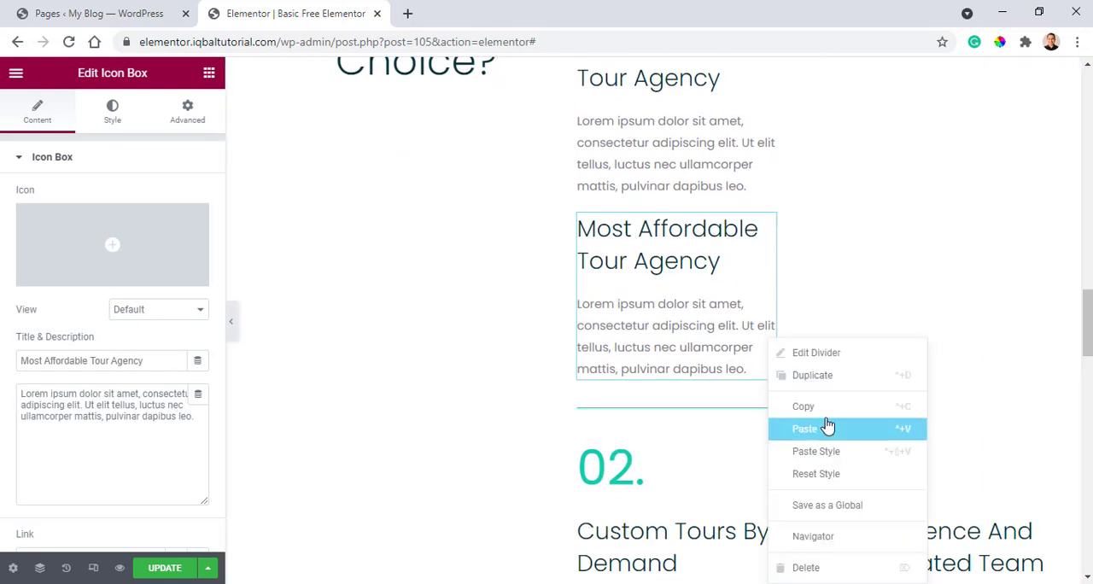
click(823, 381)
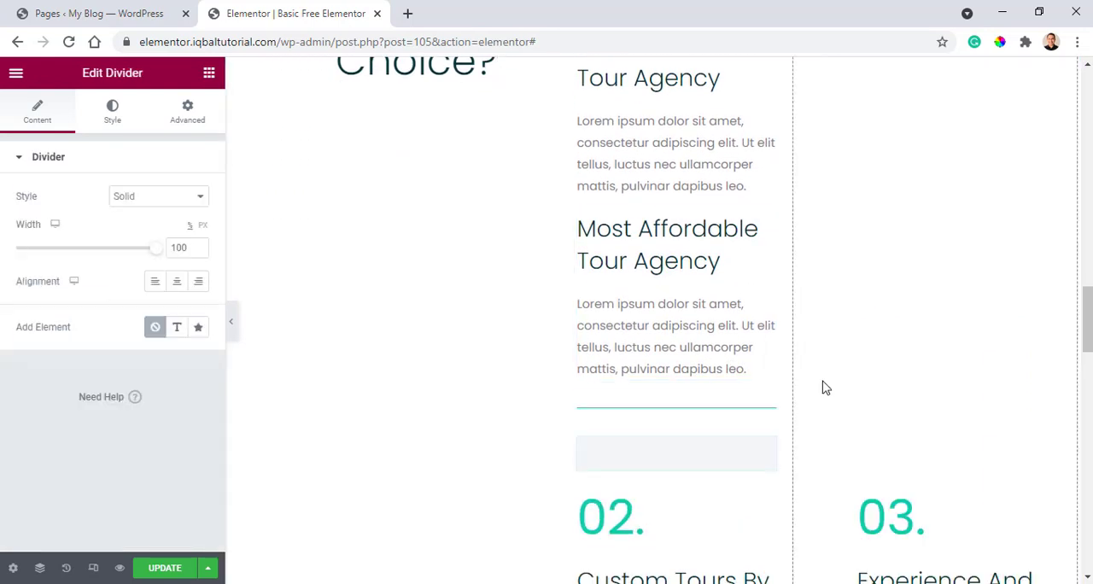
Move the duplicated icon box below the first divider and place the duplicated "01." heading above it.
scroll(683, 228, up, 4)
scroll(684, 248, down, 5)
scroll(700, 281, up, 3)
scroll(686, 224, down, 3)
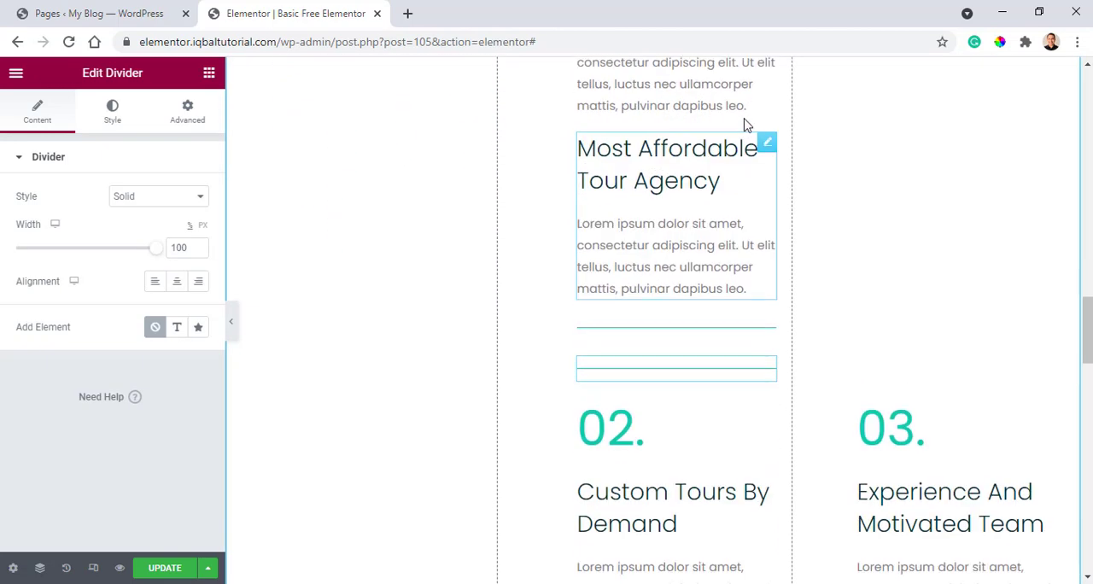
scroll(765, 239, up, 1)
drag(757, 310, 676, 247)
scroll(692, 269, up, 2)
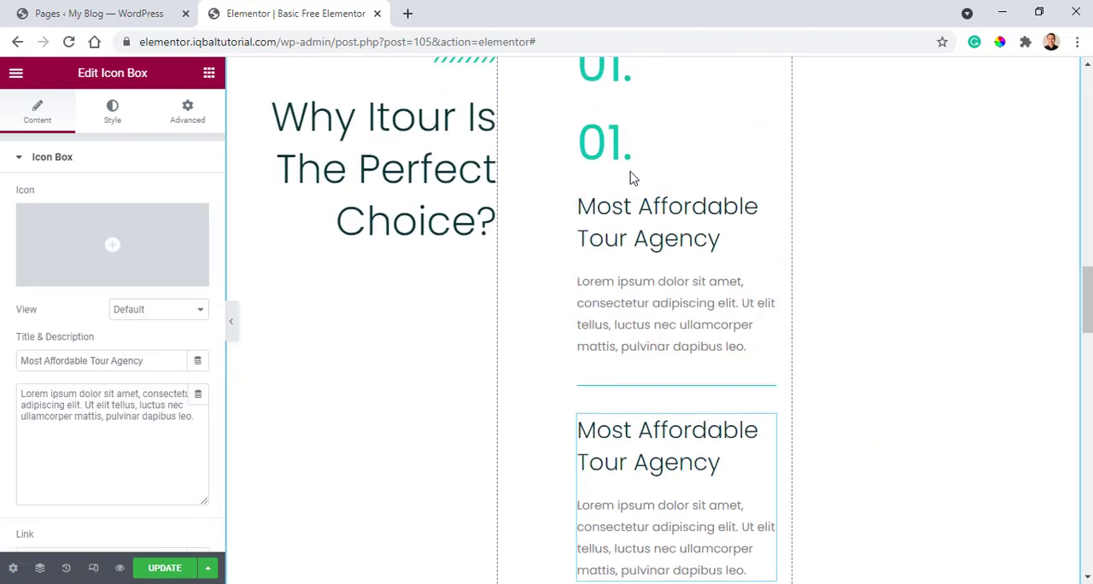
drag(761, 137, 639, 198)
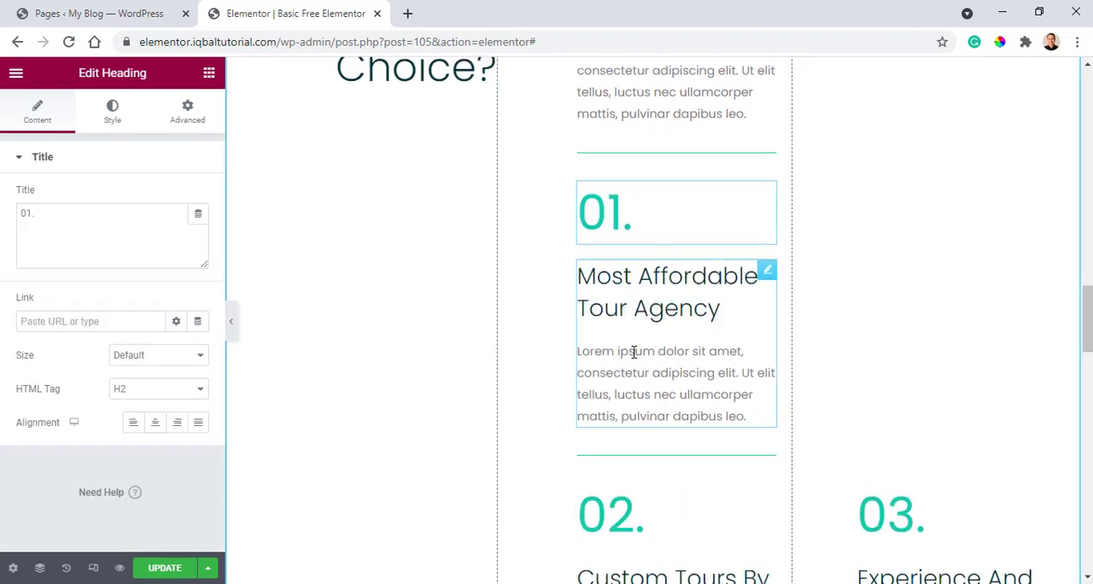
scroll(637, 350, up, 3)
scroll(630, 354, down, 1)
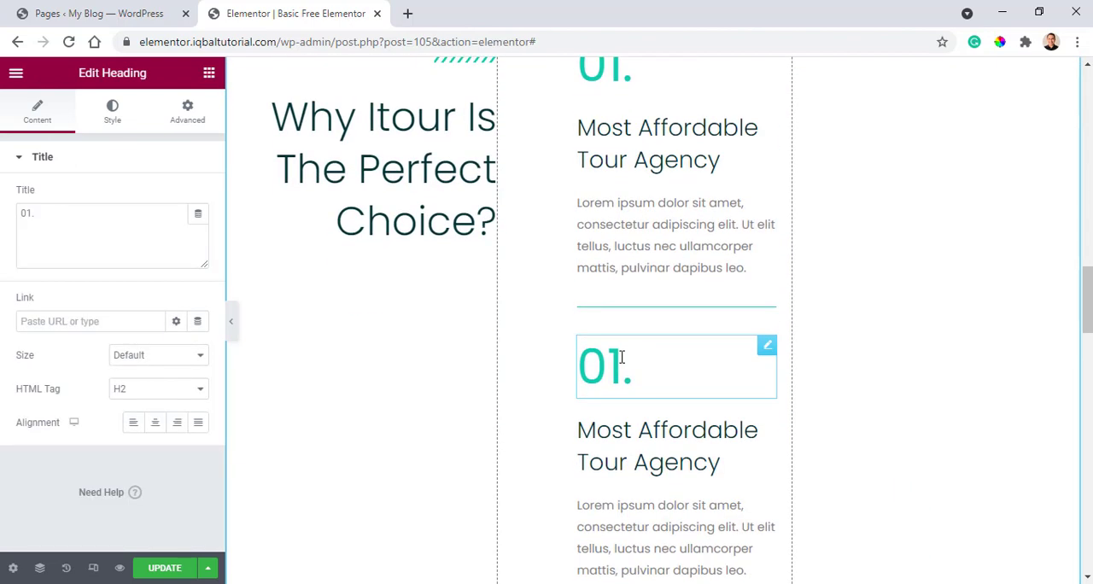
Delete the duplicated "01." heading, "Most Affordable Tour Agency" icon box and divider from the middle column.
drag(617, 366, 579, 381)
click(552, 434)
right_click(767, 350)
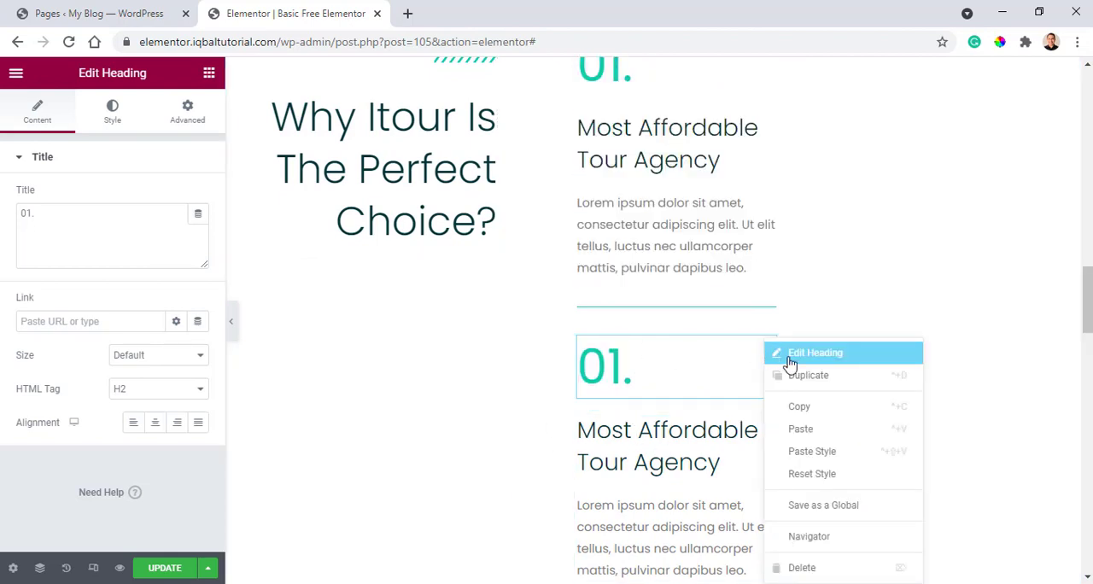
click(831, 568)
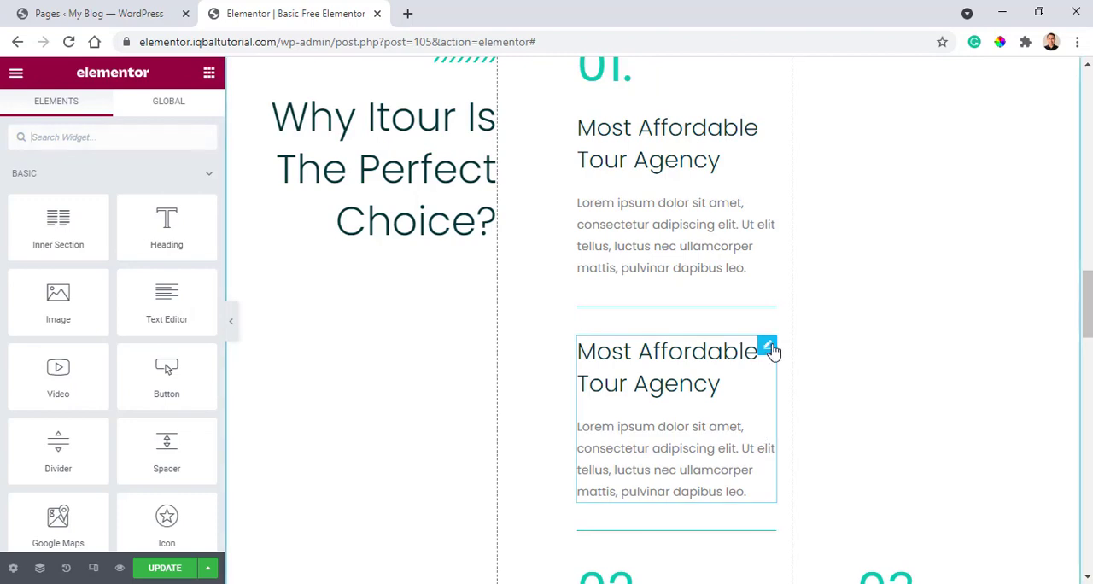
right_click(768, 349)
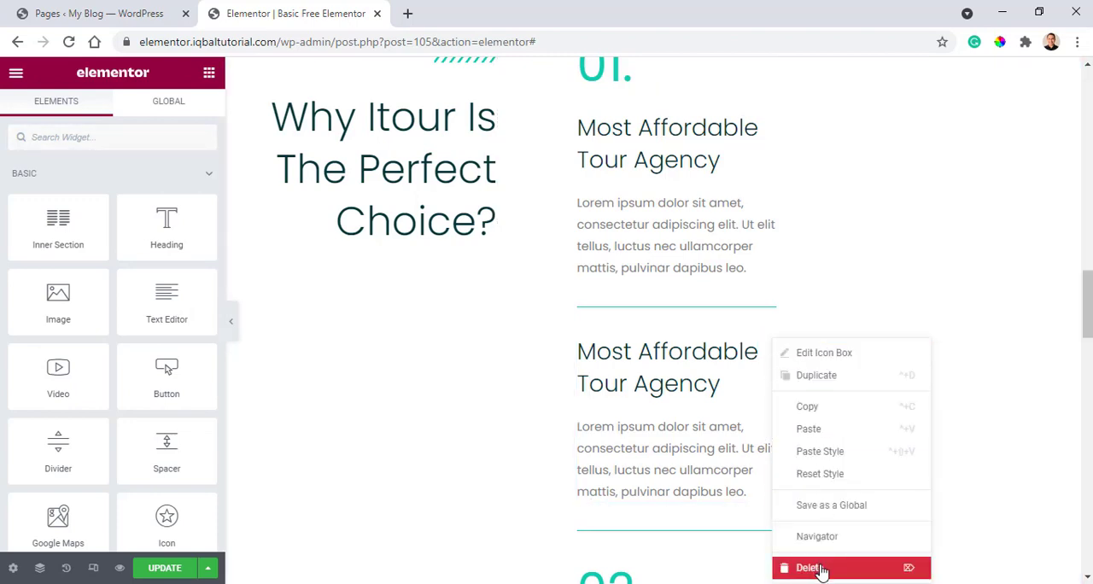
click(820, 569)
right_click(769, 350)
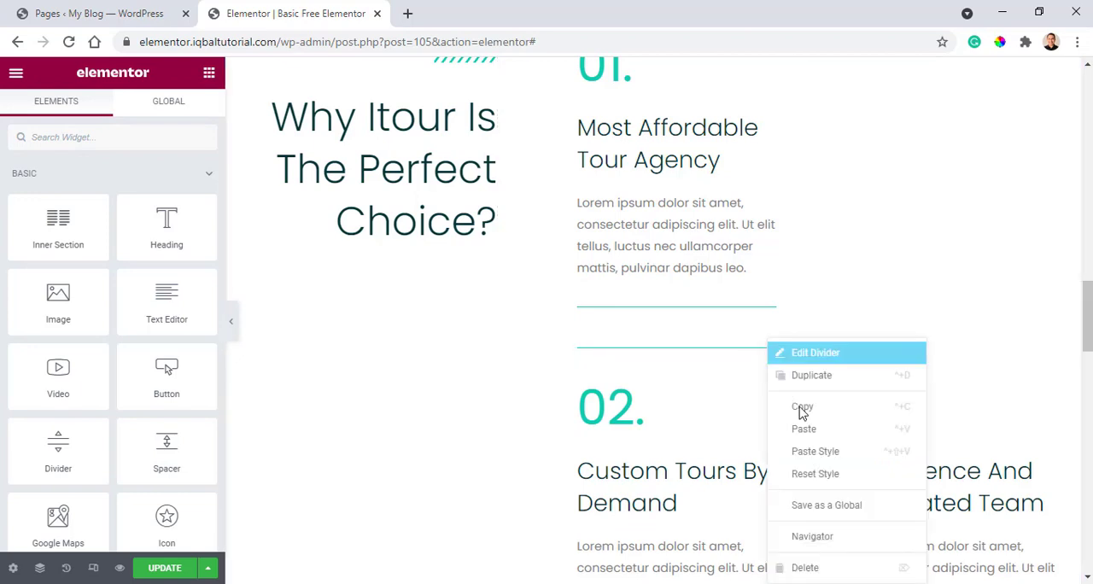
click(805, 569)
Open the middle column's margin and padding settings to examine its spacing.
scroll(598, 274, up, 2)
click(506, 203)
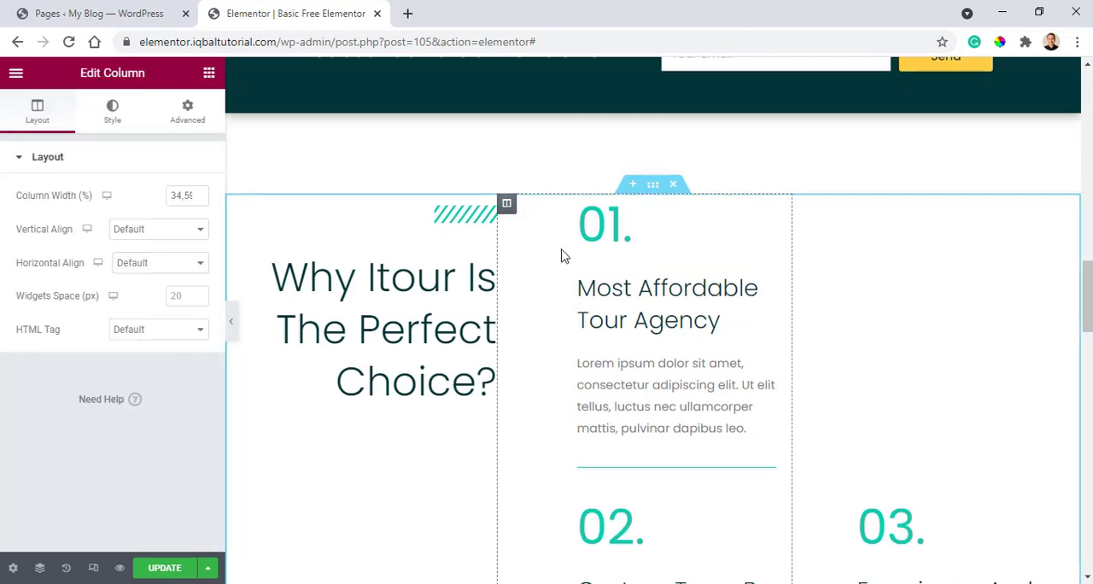
click(196, 110)
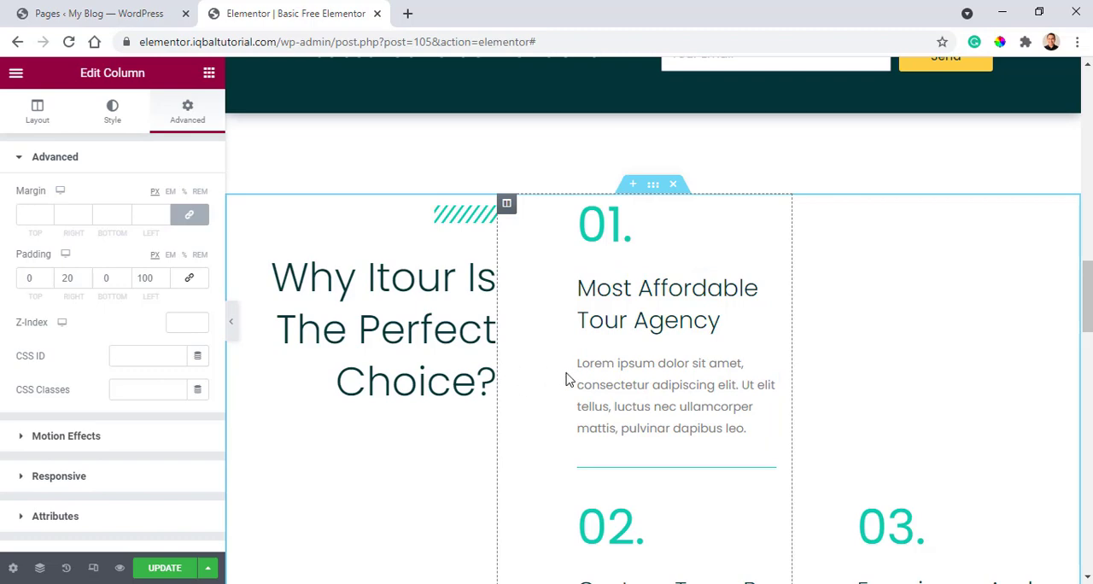
scroll(632, 291, down, 3)
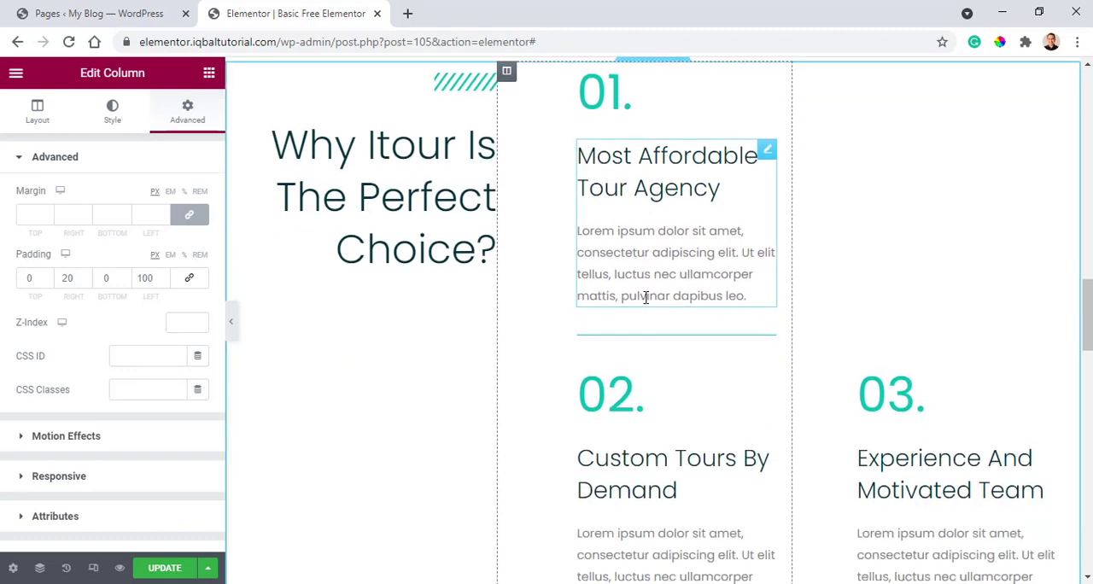
Try Top vertical alignment on the "Experience And Motivated Team" column and restore Bottom.
scroll(903, 285, up, 3)
click(803, 205)
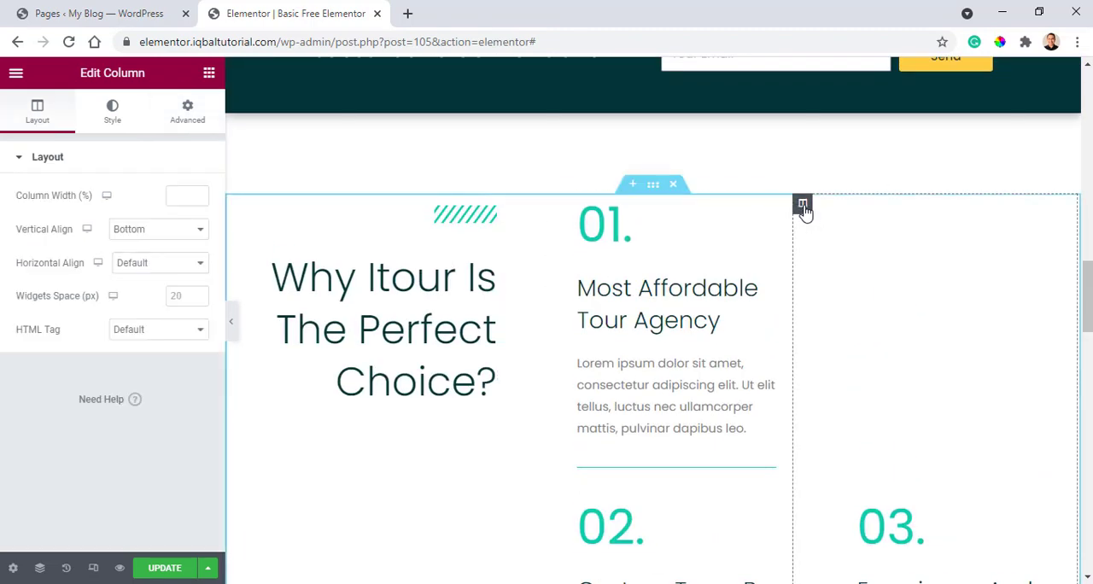
scroll(854, 219, down, 3)
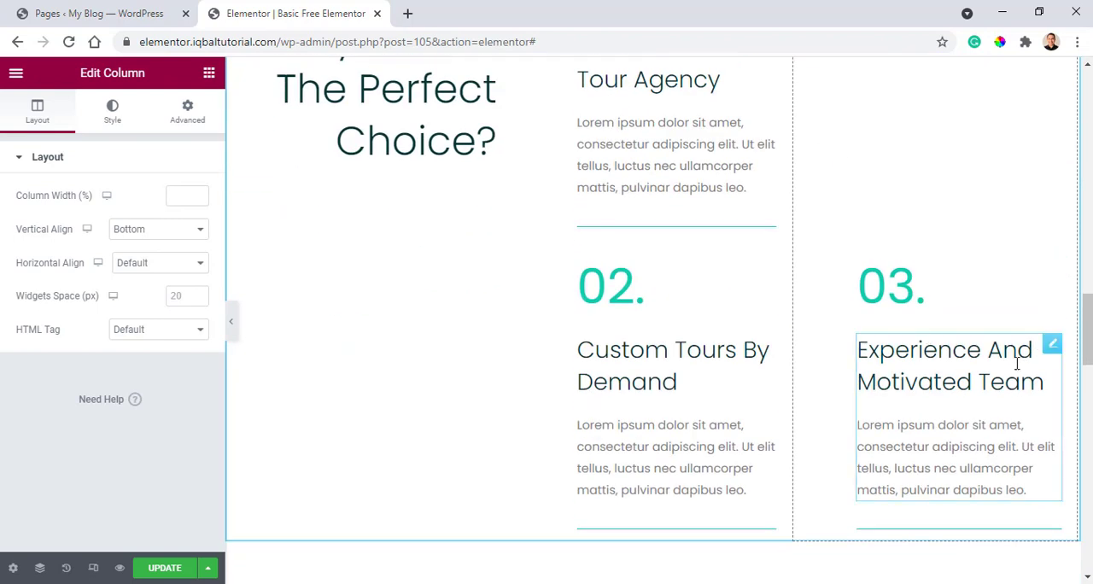
scroll(513, 188, up, 1)
click(162, 231)
click(147, 259)
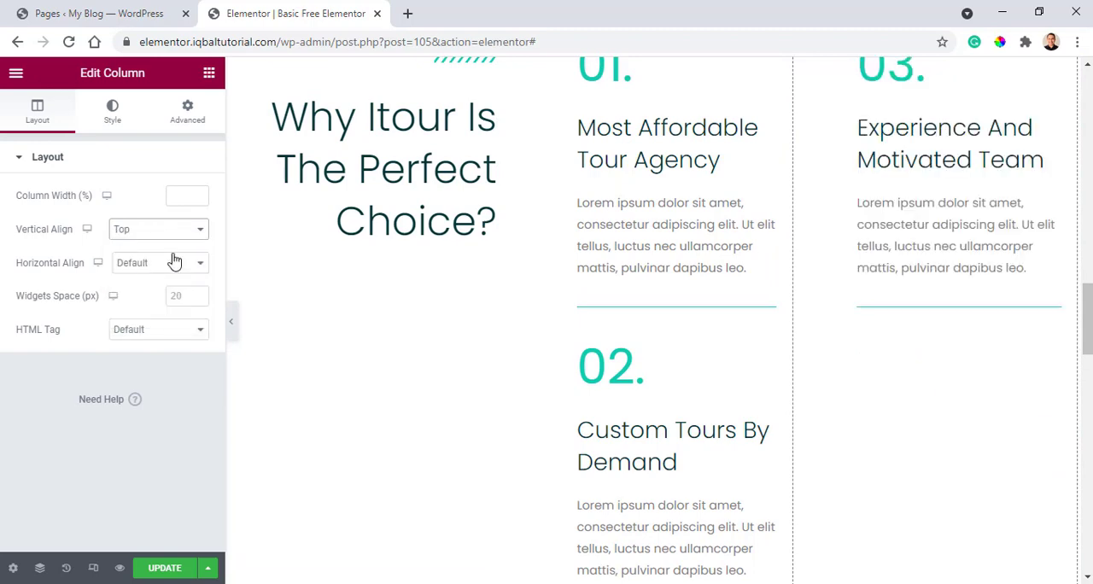
scroll(880, 333, up, 3)
scroll(876, 336, down, 2)
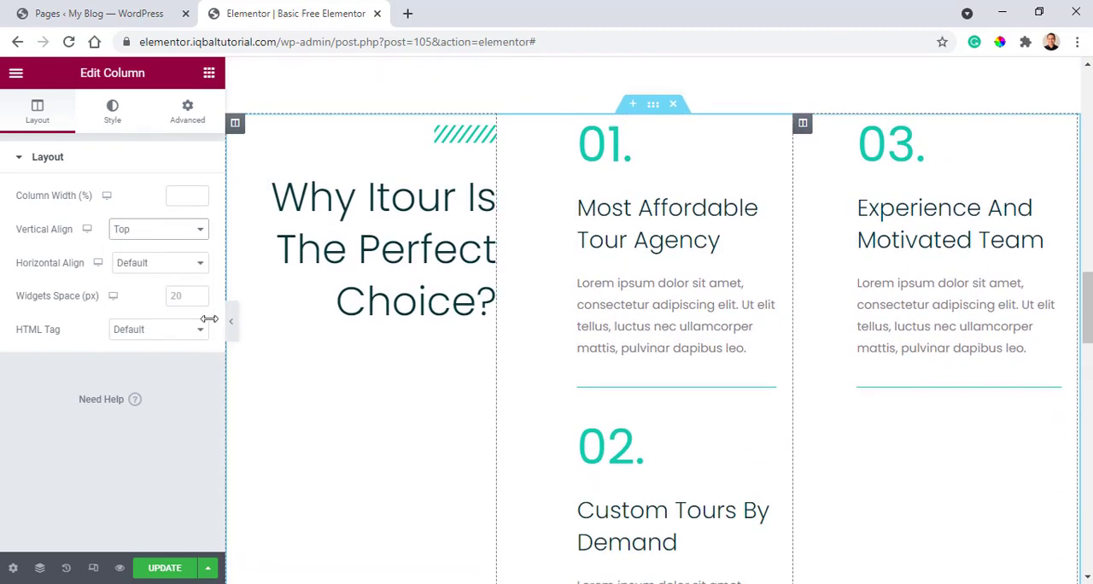
click(137, 231)
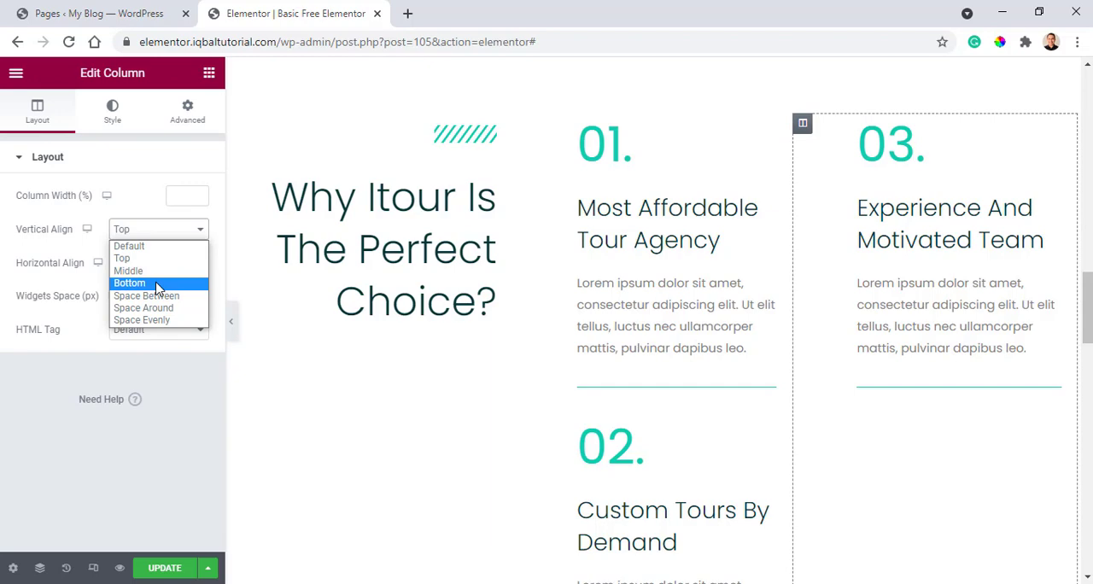
click(157, 289)
scroll(815, 226, down, 1)
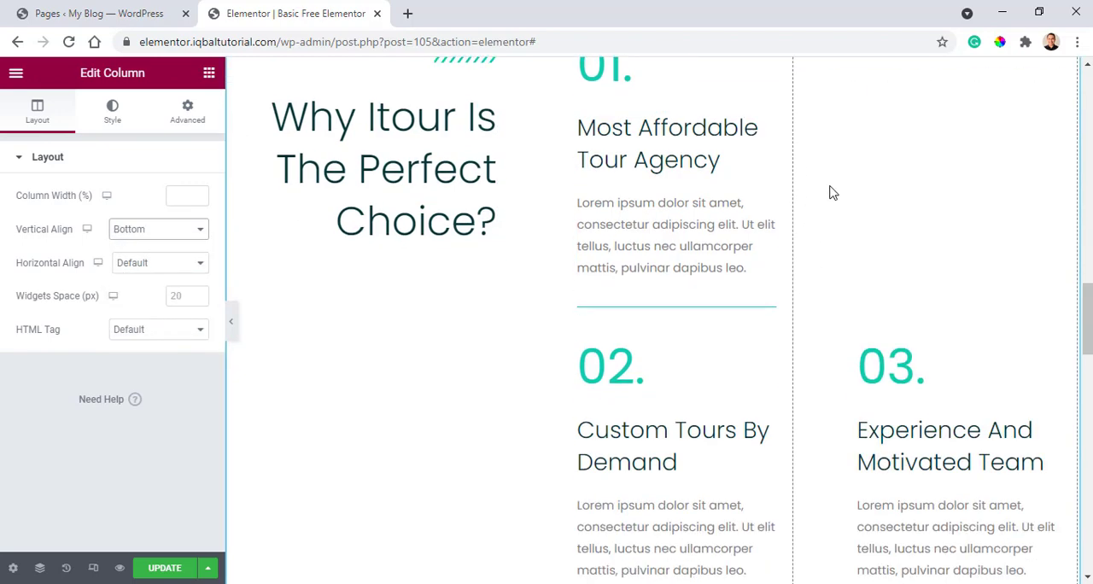
Examine the layout settings of the photo slideshow section above "Great People. Amazing Tours" and of its wide image column.
scroll(837, 189, down, 5)
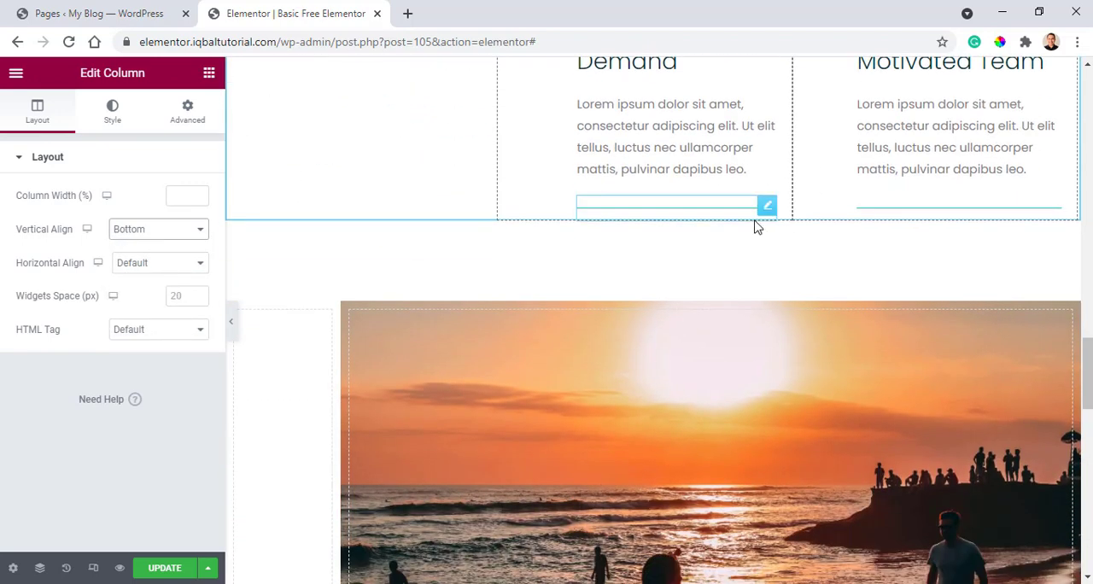
scroll(636, 221, down, 1)
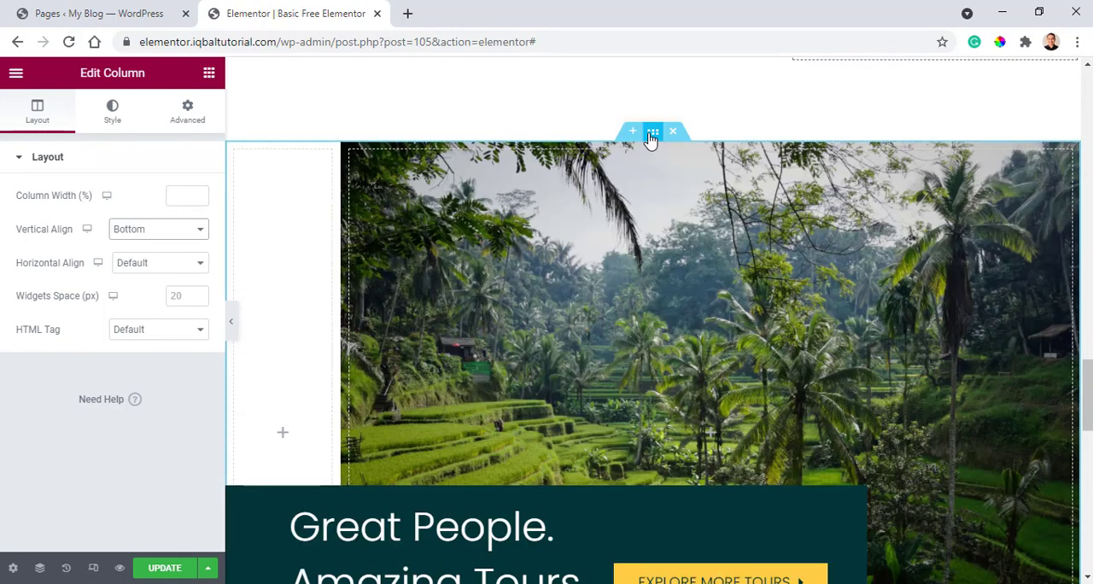
click(651, 137)
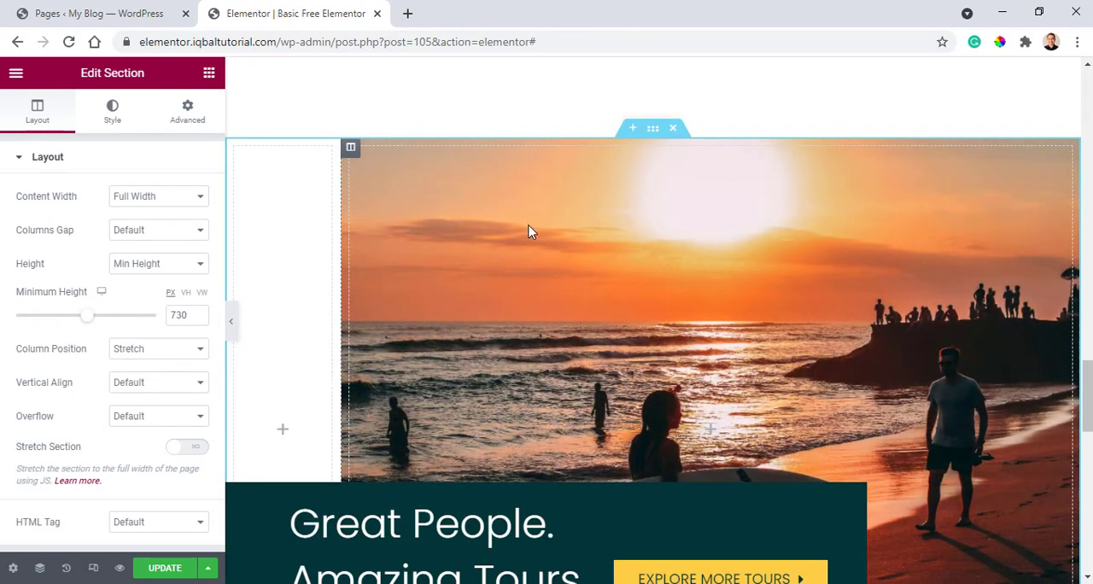
scroll(529, 230, down, 1)
scroll(359, 239, up, 2)
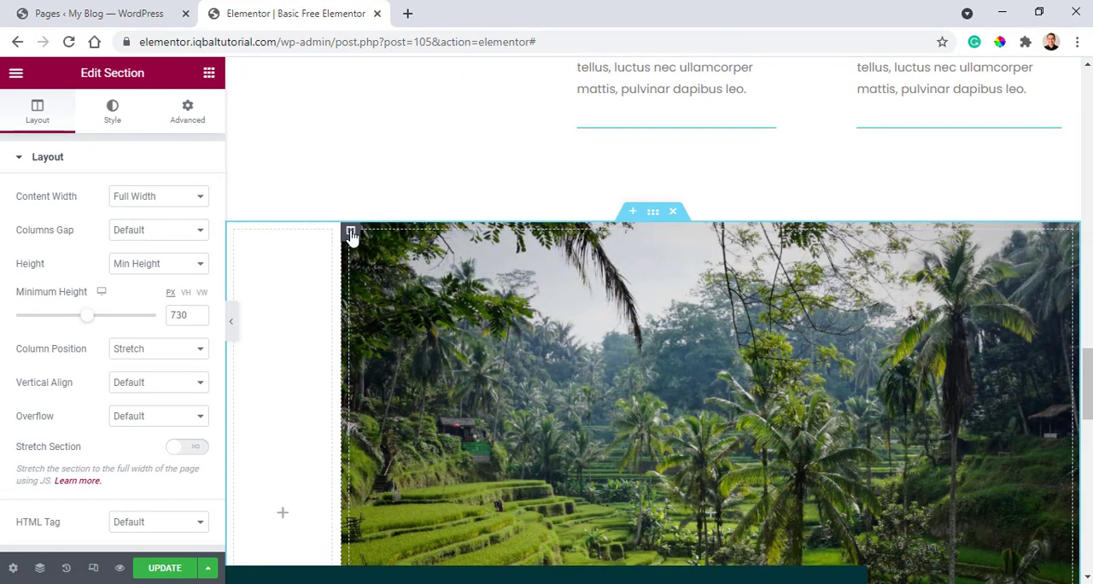
click(351, 233)
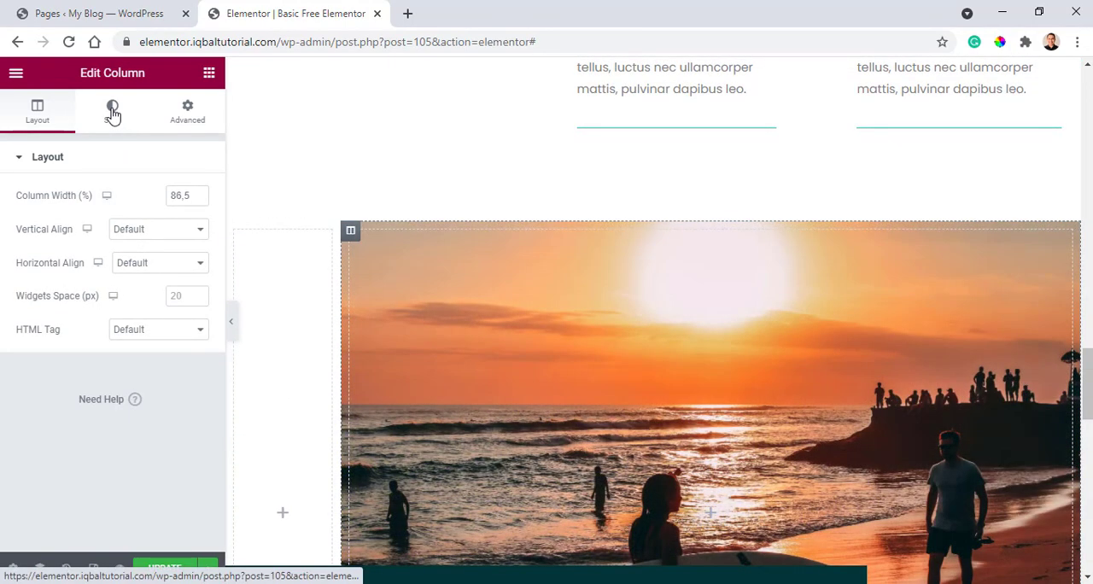
Add the palm-tree pool sunset photo from the media library to the wide column's background slideshow.
click(112, 112)
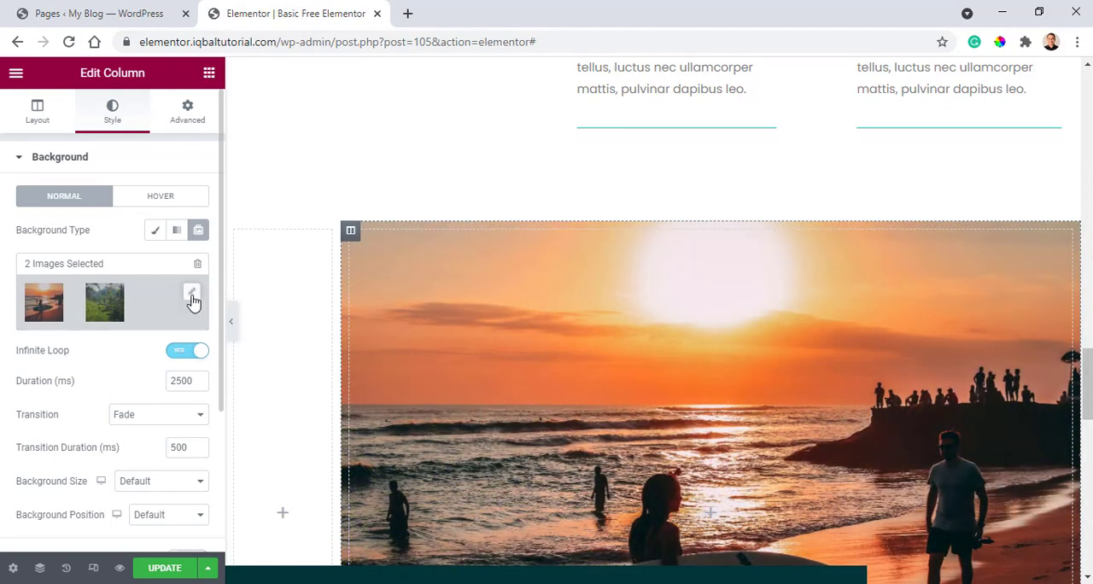
click(192, 295)
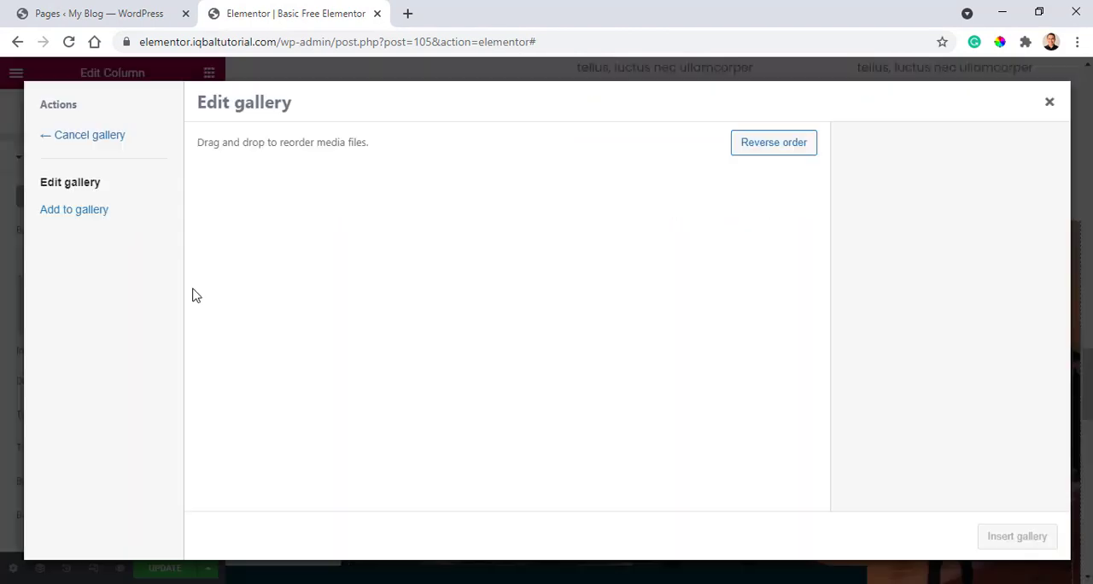
click(76, 210)
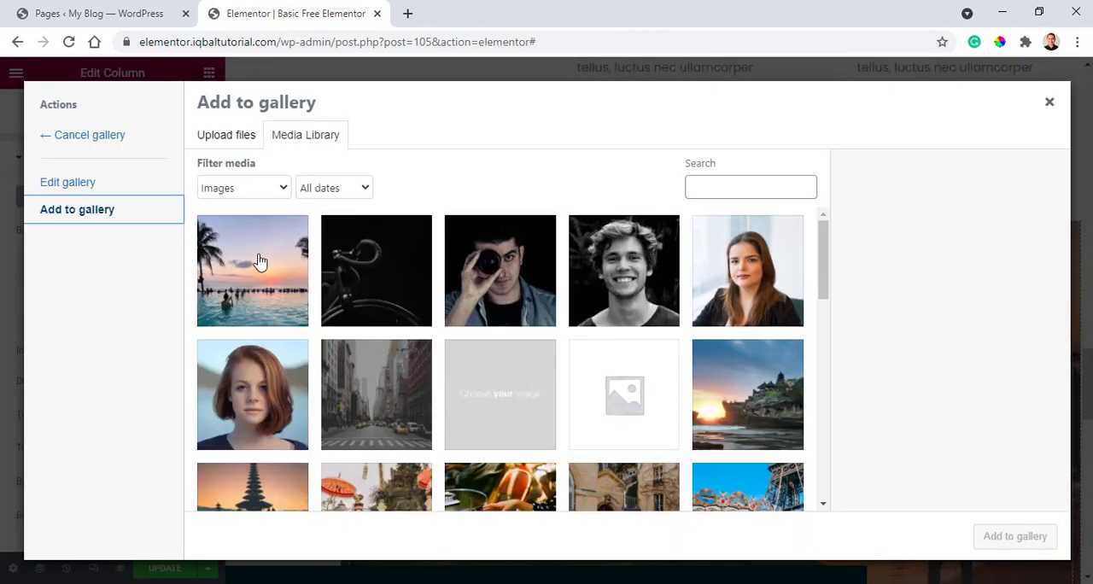
click(261, 261)
click(1004, 534)
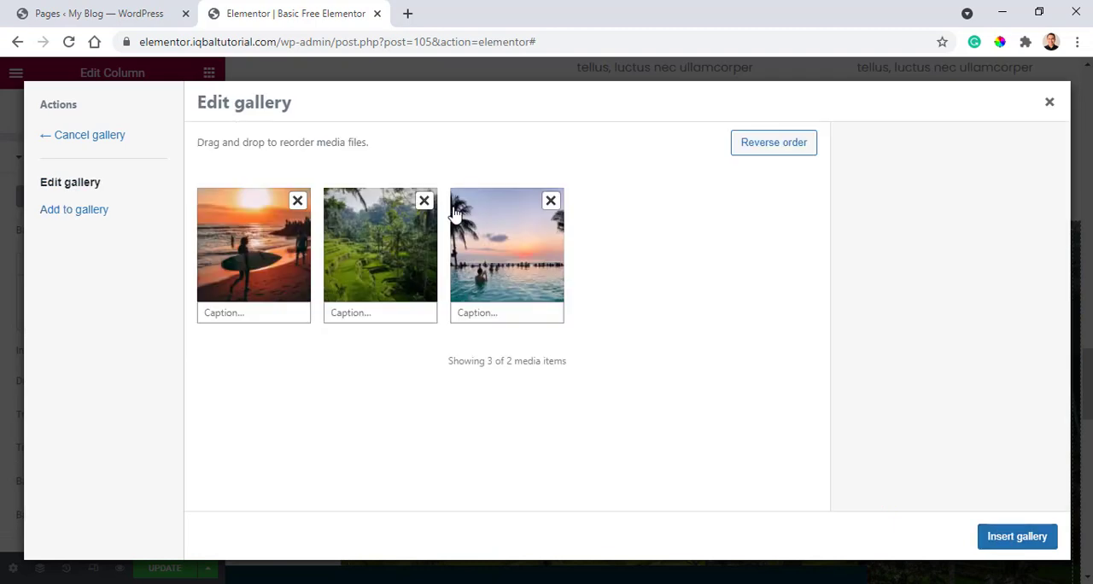
click(1021, 537)
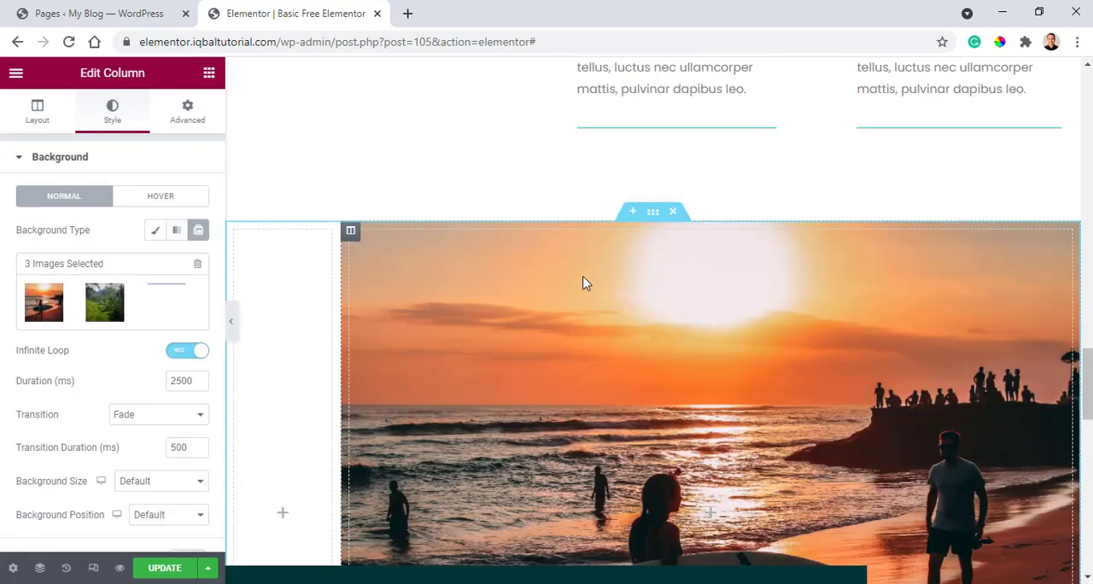
scroll(556, 303, down, 3)
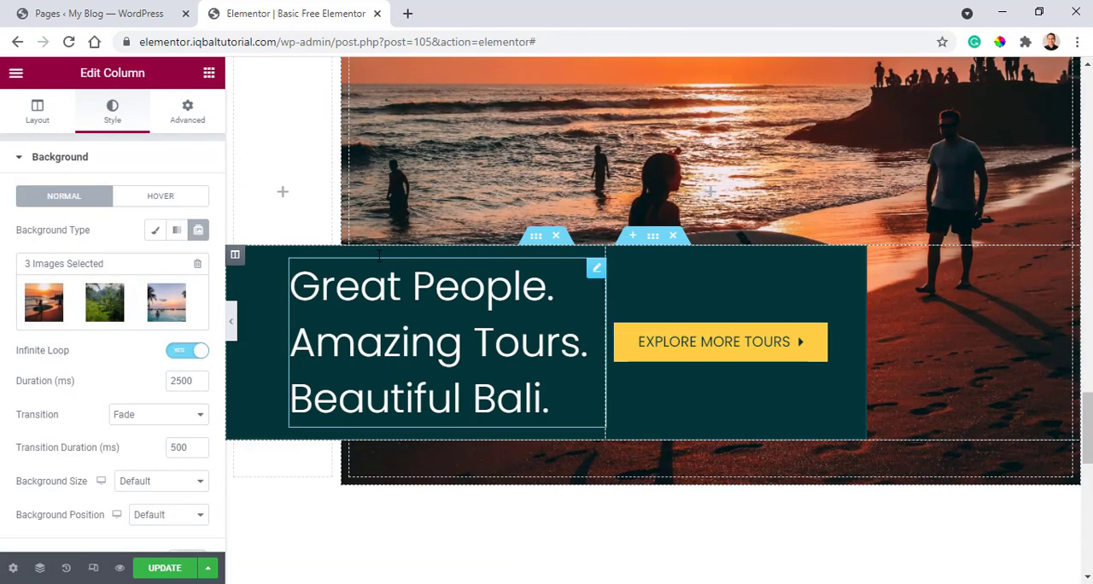
scroll(604, 350, up, 3)
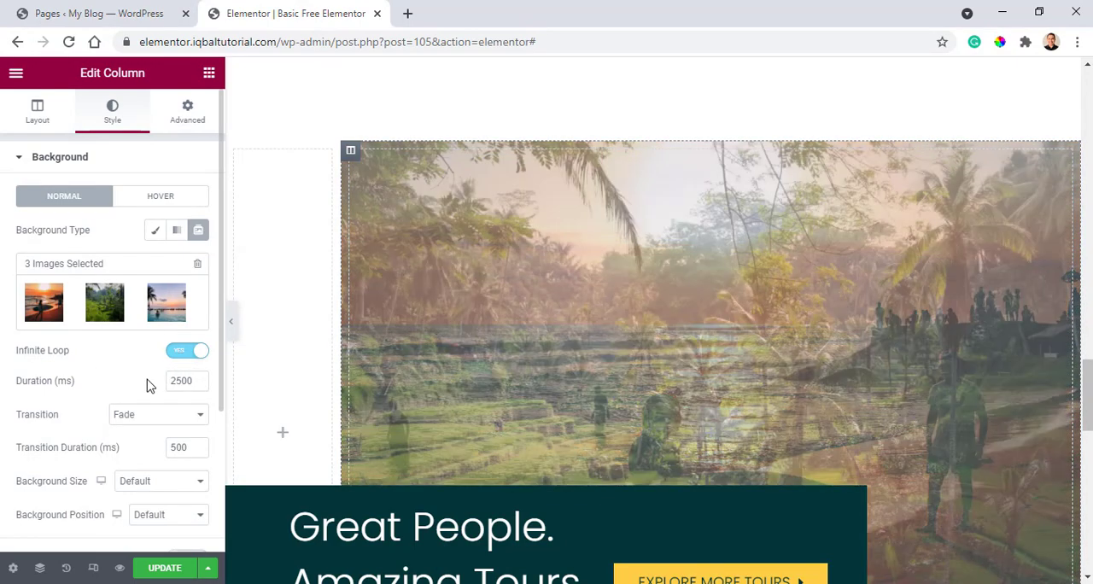
Try the Slide Right and Slide Down transitions on the wide column's background slideshow and restore Fade.
scroll(158, 385, down, 1)
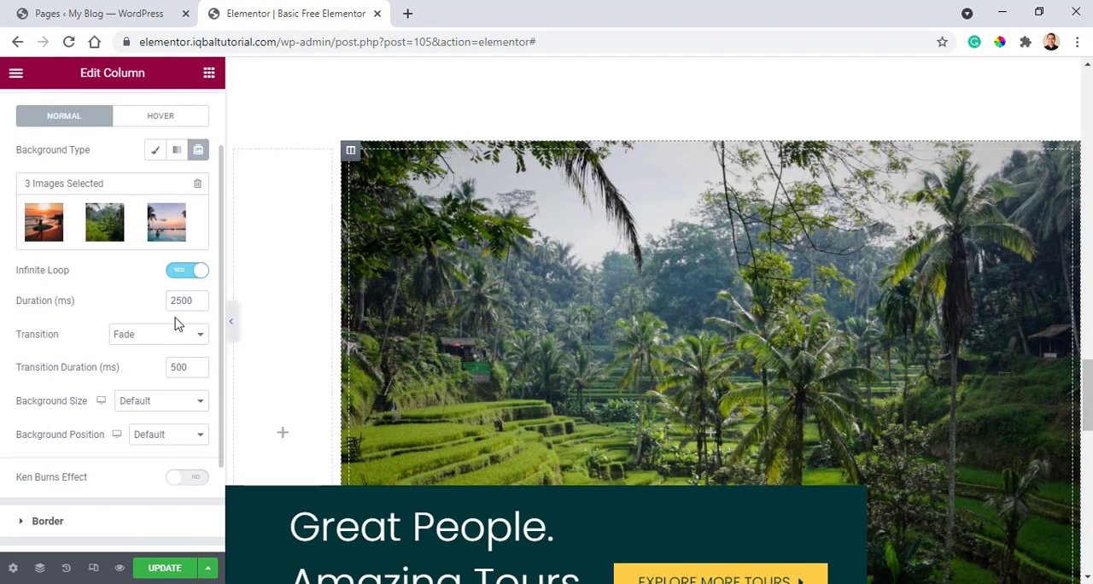
click(181, 339)
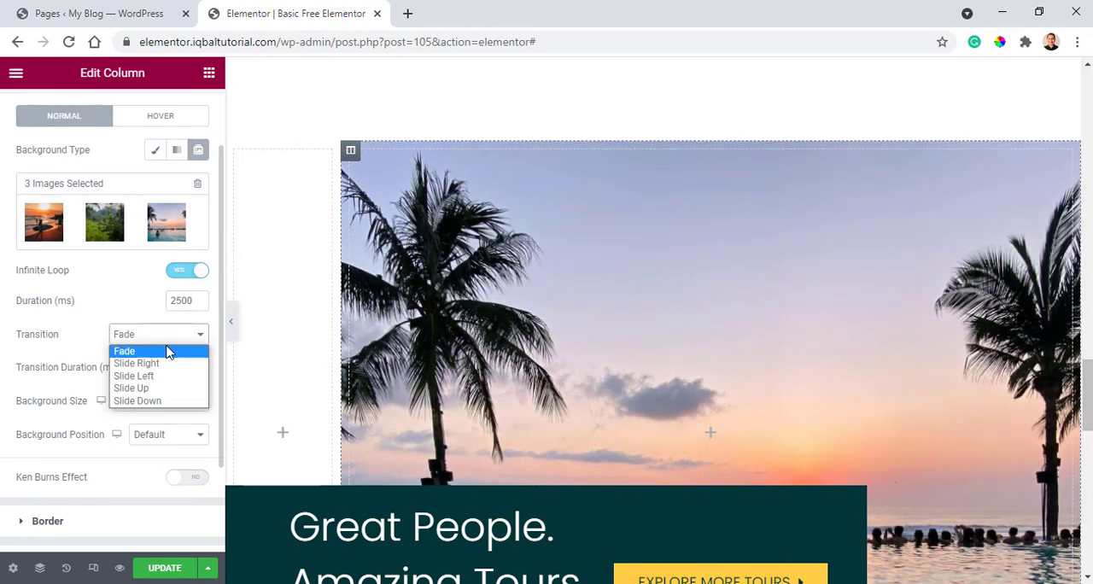
click(165, 366)
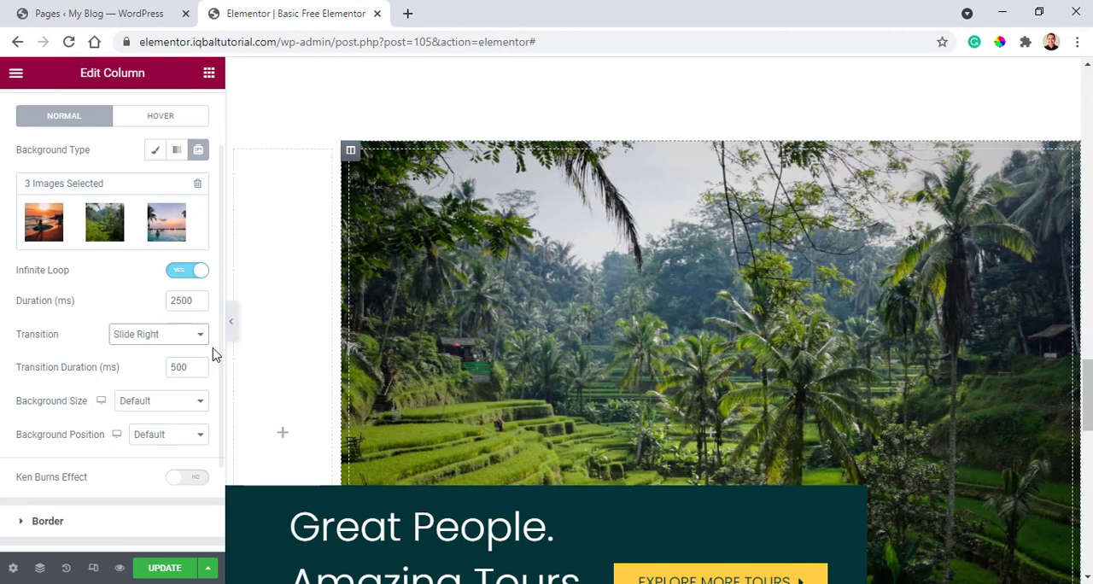
click(198, 339)
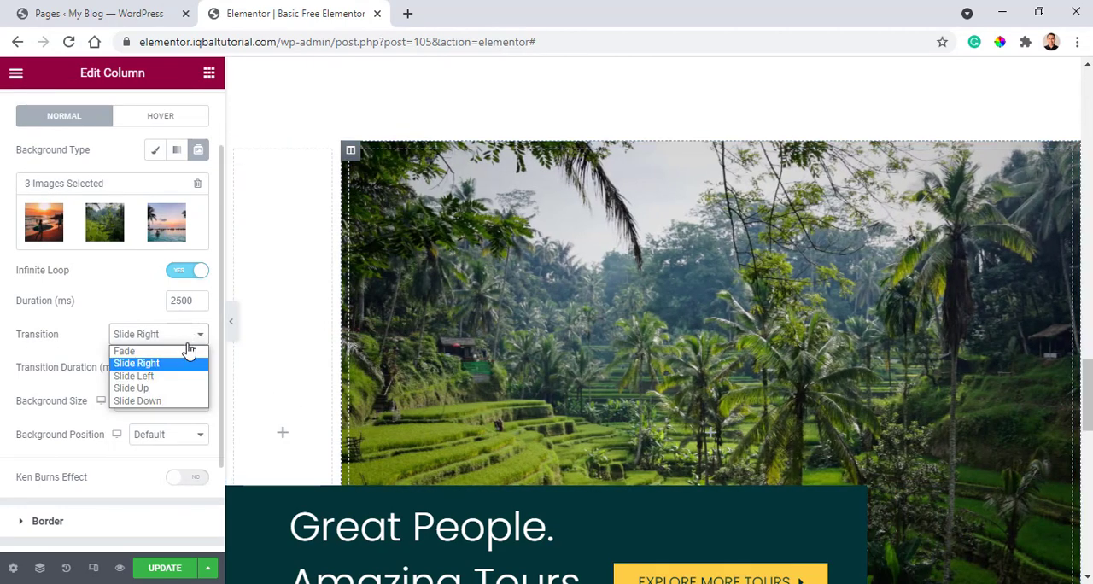
click(168, 400)
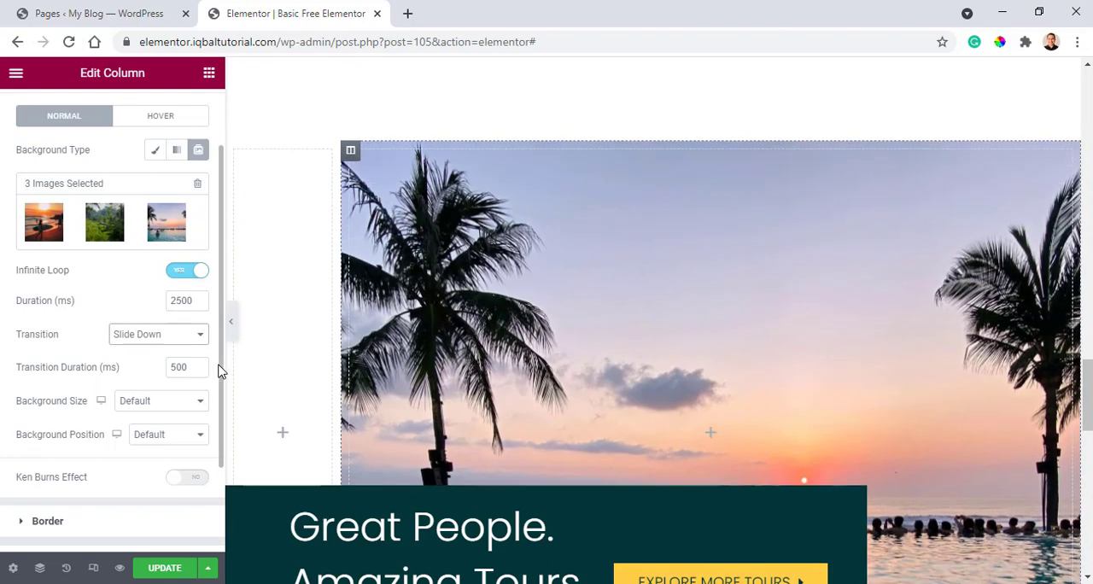
click(179, 334)
click(166, 353)
scroll(98, 313, down, 1)
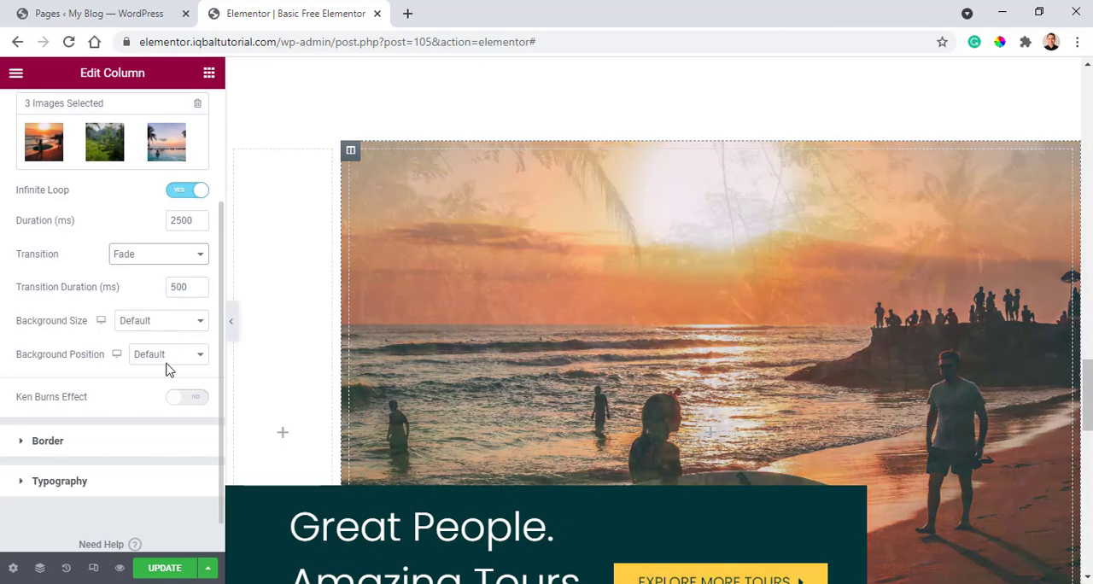
scroll(166, 371, down, 1)
scroll(307, 266, down, 1)
scroll(308, 256, up, 2)
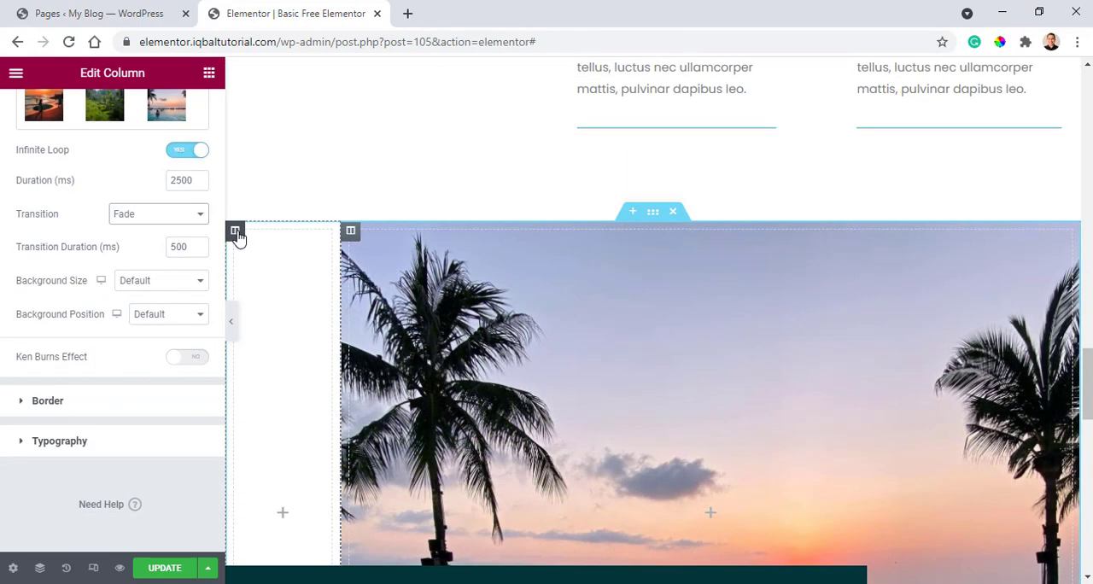
Examine the layout settings of the narrow empty column and of the "Great People. Amazing Tours" banner's outer and inner sections.
click(236, 231)
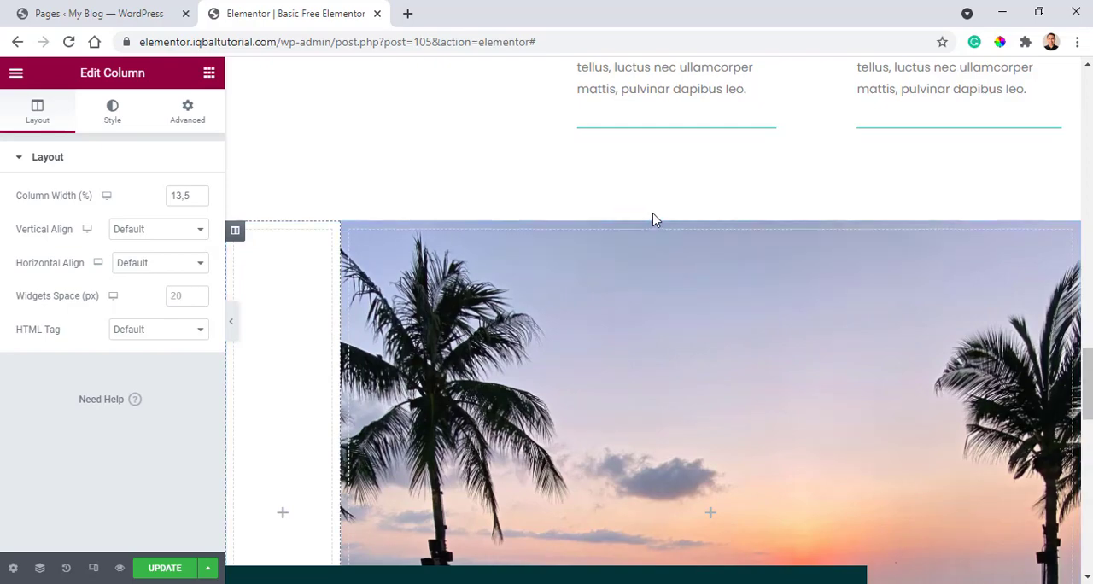
scroll(654, 221, down, 3)
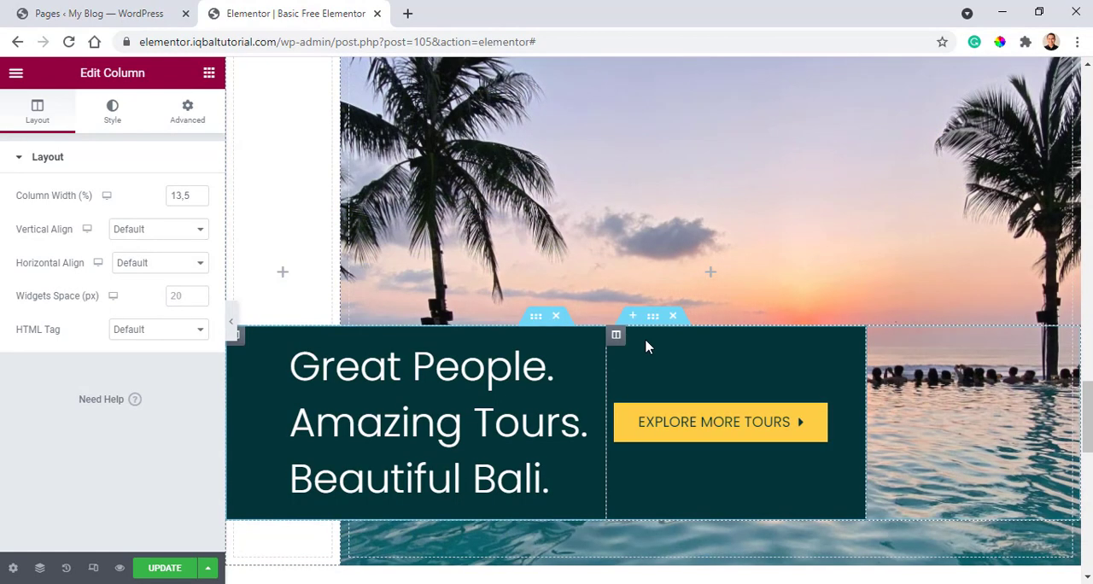
click(652, 316)
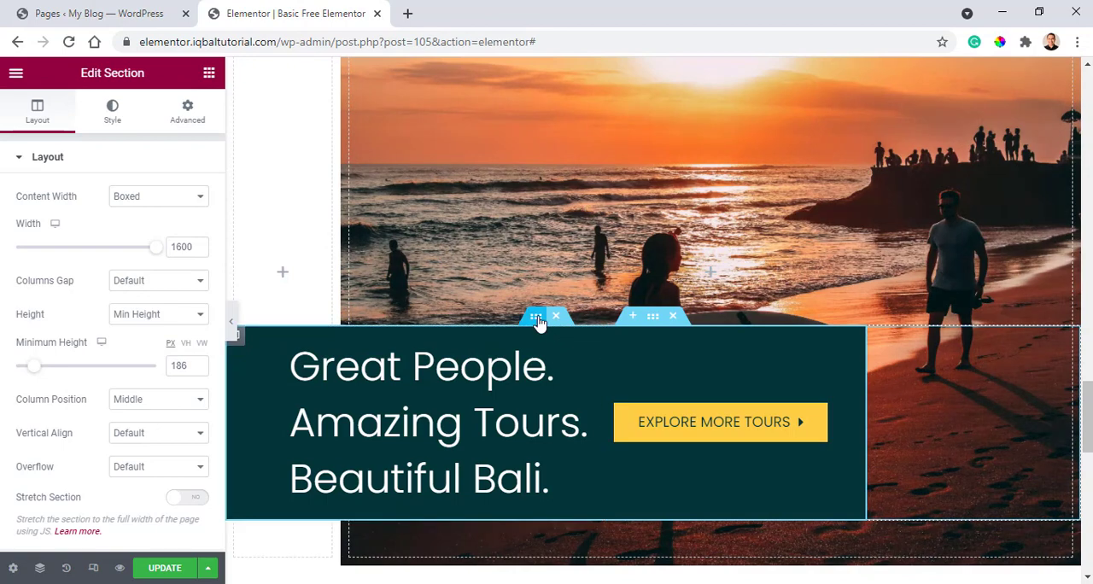
click(537, 317)
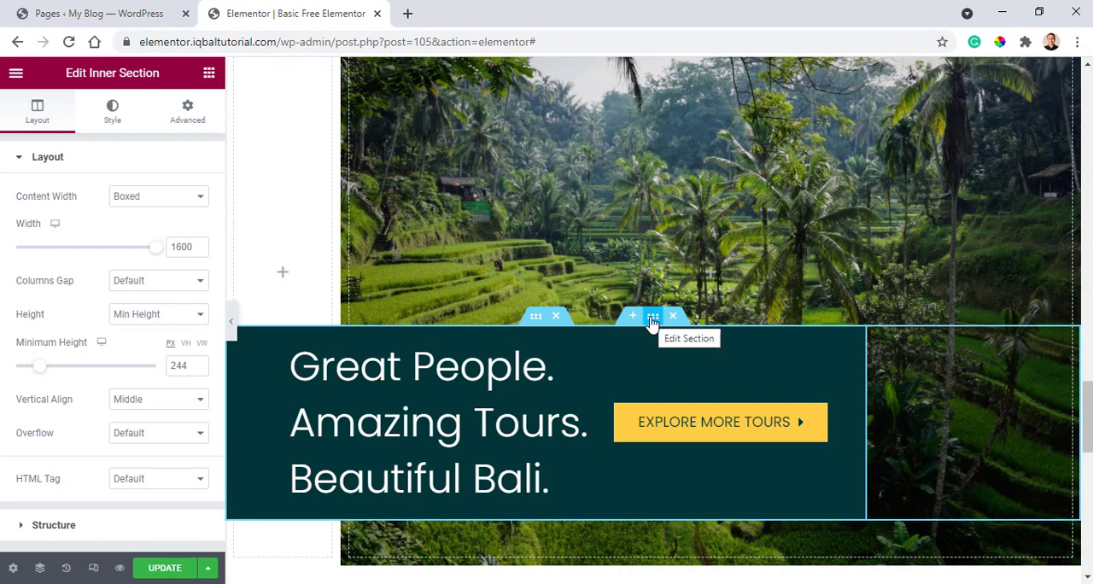
click(651, 317)
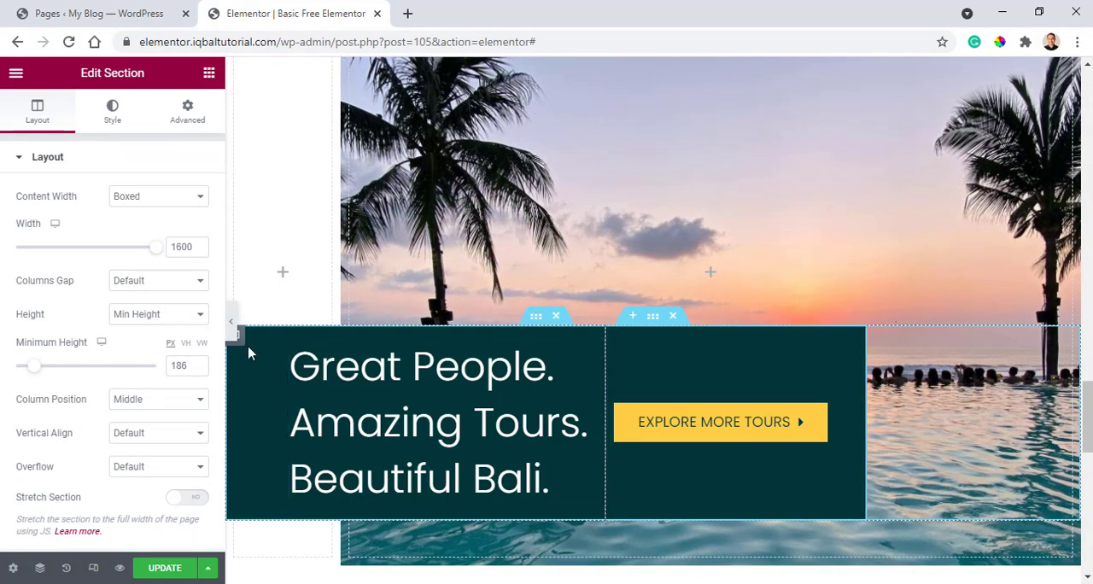
scroll(261, 349, down, 1)
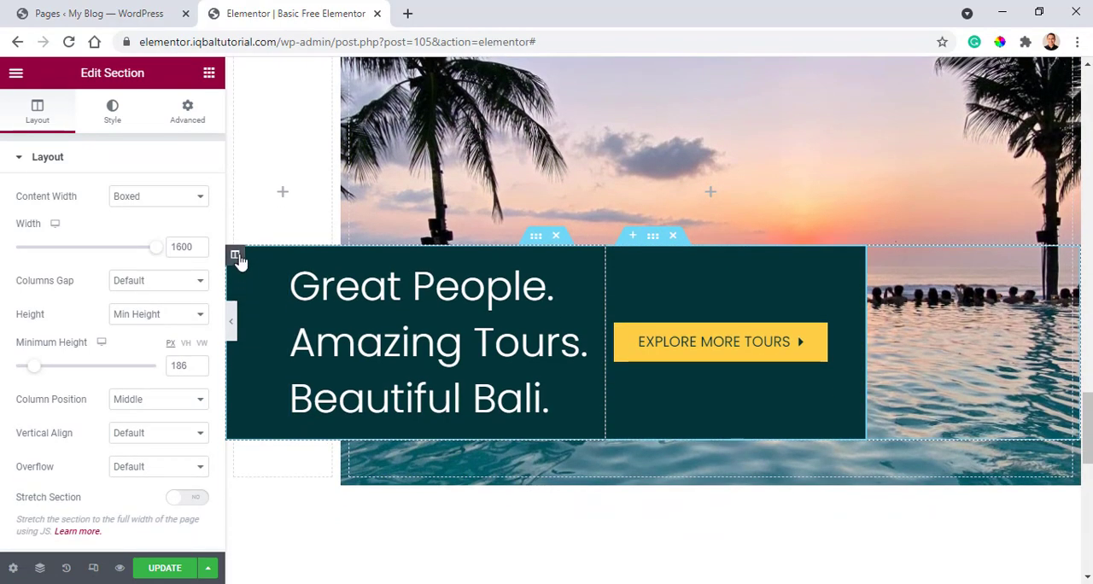
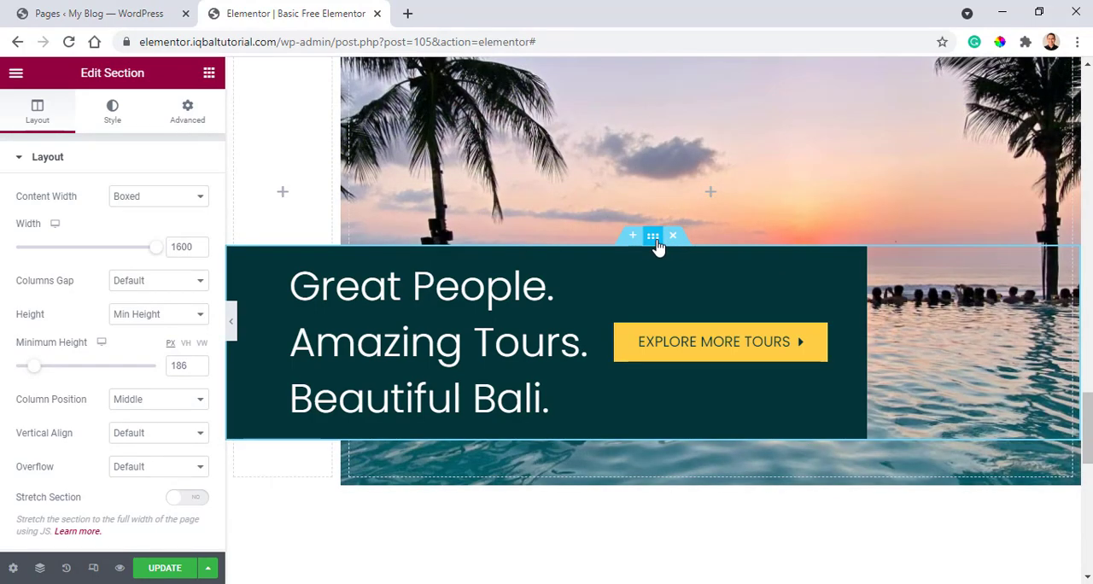
Try 0 and 500 as the top margin of the "Great People. Amazing Tours" banner section and restore -500.
click(189, 111)
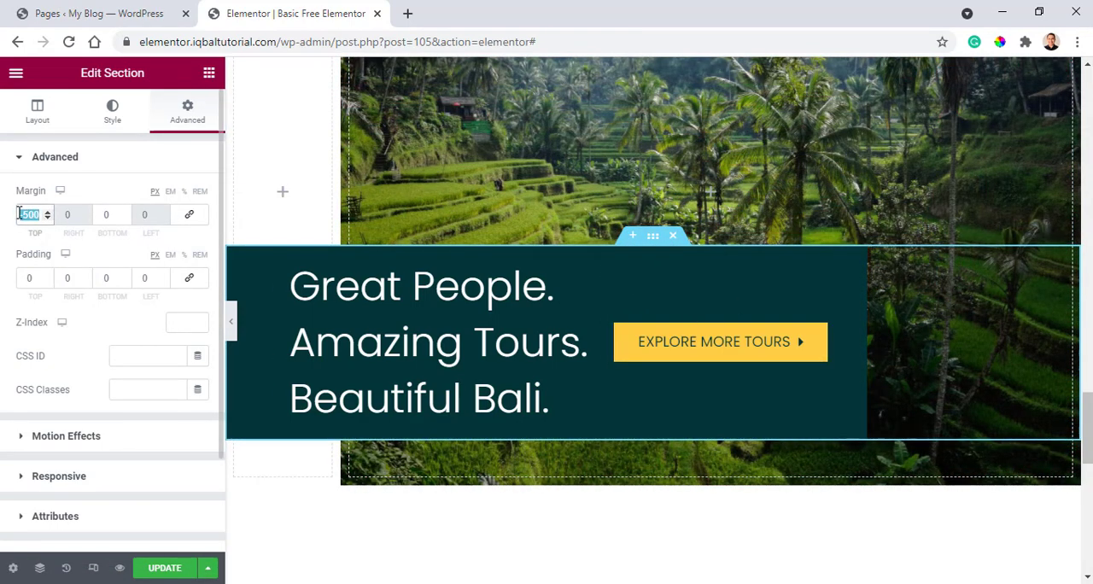
text(0)
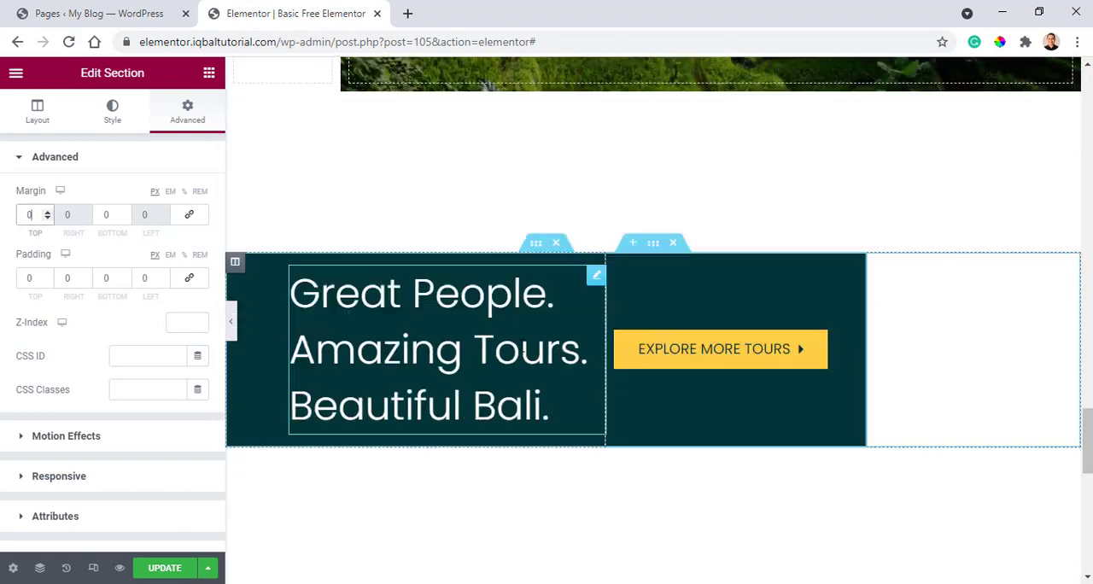
scroll(540, 266, up, 1)
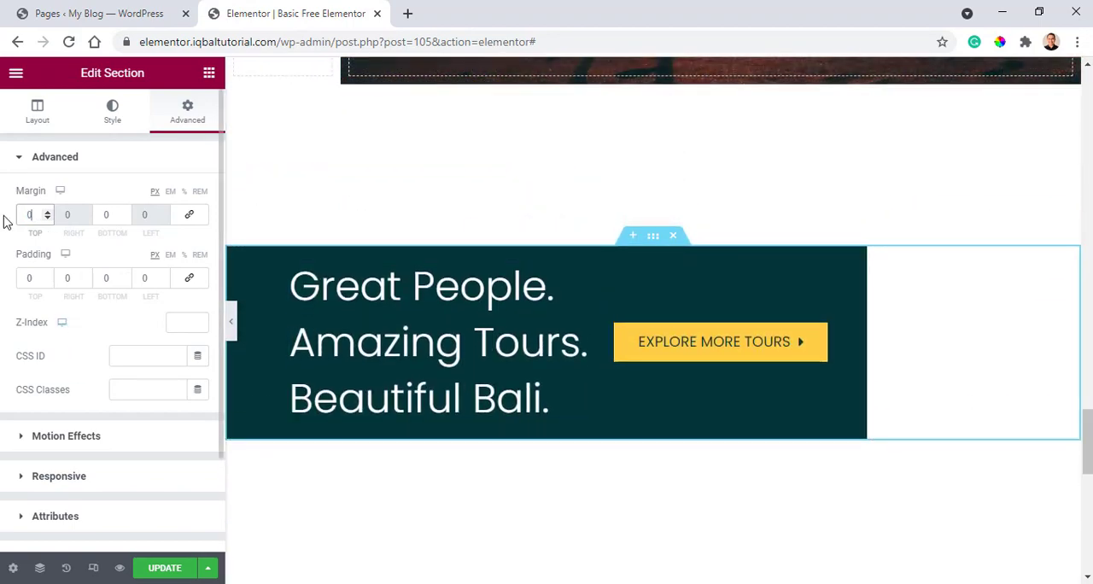
text(5)
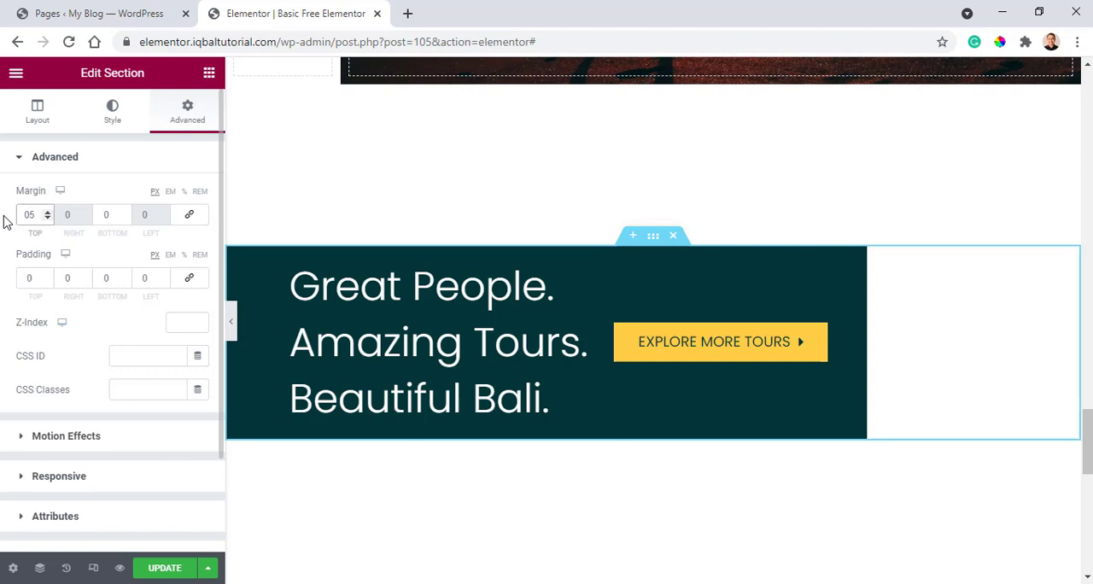
text(00)
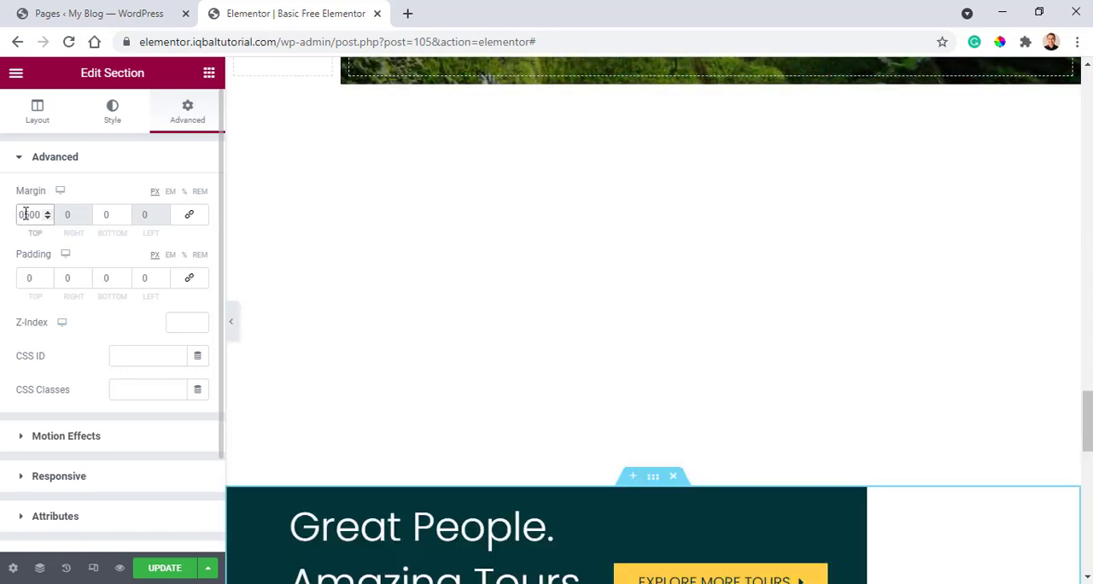
key(BackSpace)
text(-)
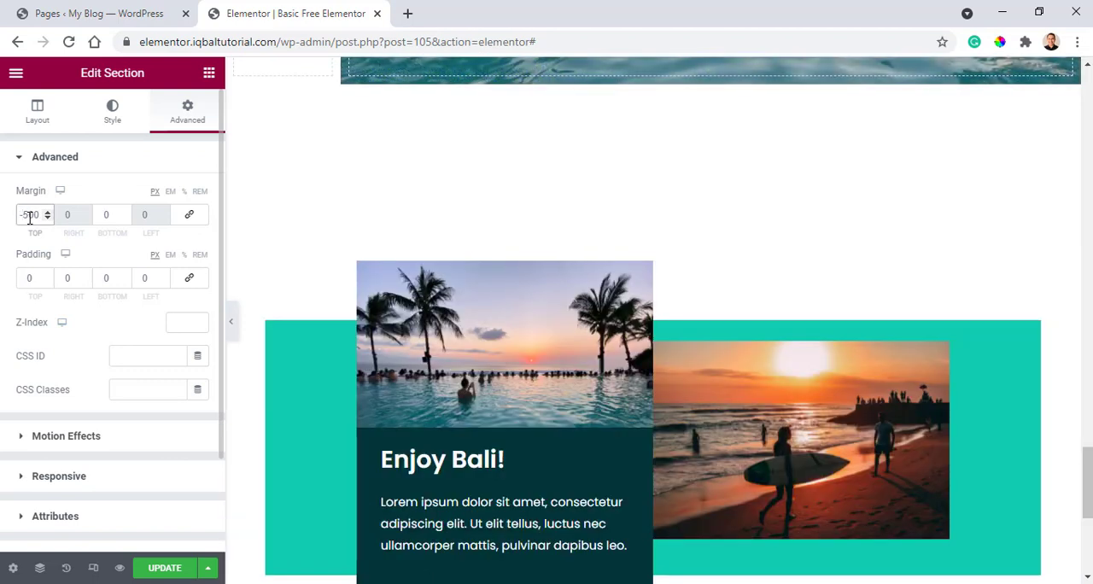
scroll(632, 256, up, 5)
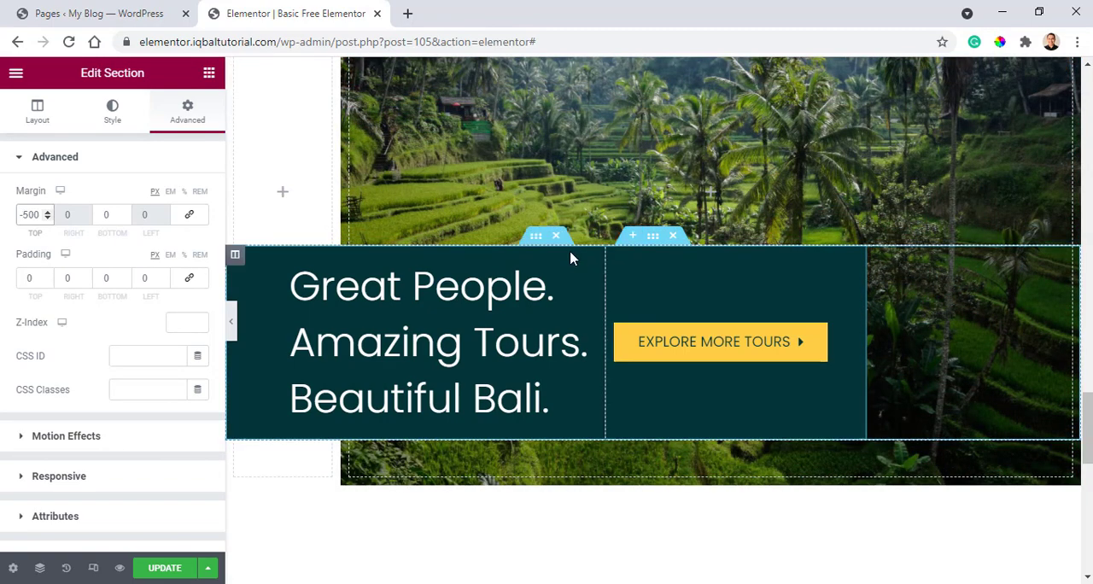
Examine the layout, margin and padding settings of the "Enjoy Bali!" section and of its outer teal column.
scroll(561, 270, down, 5)
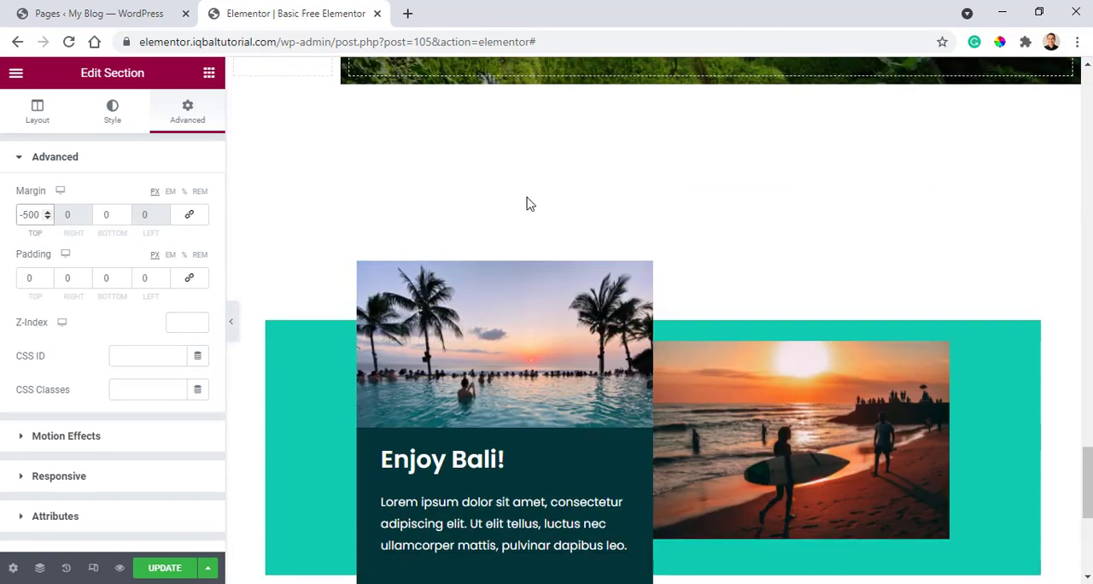
scroll(528, 205, down, 2)
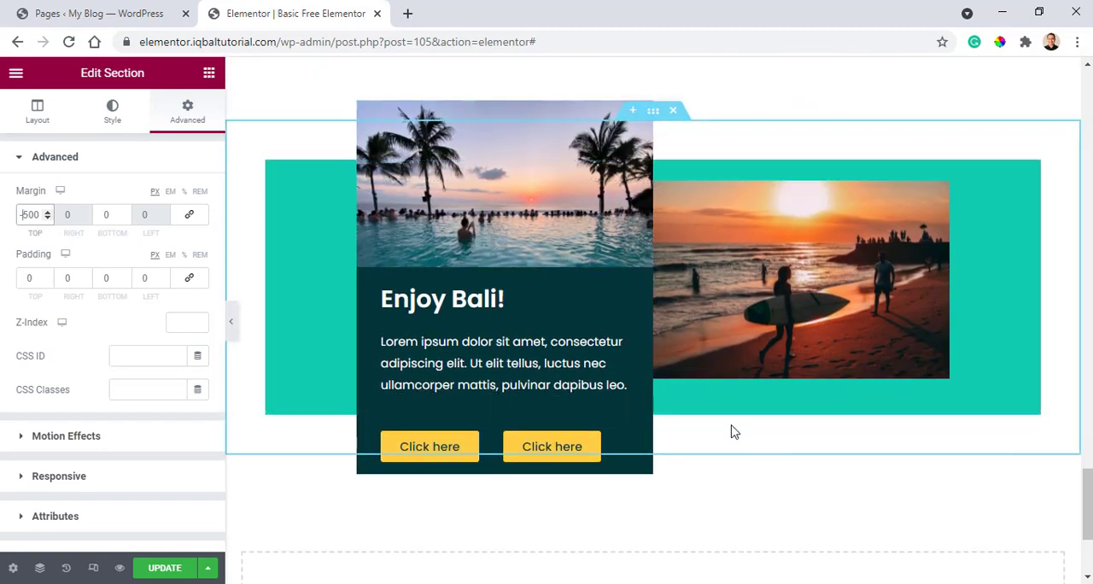
click(655, 117)
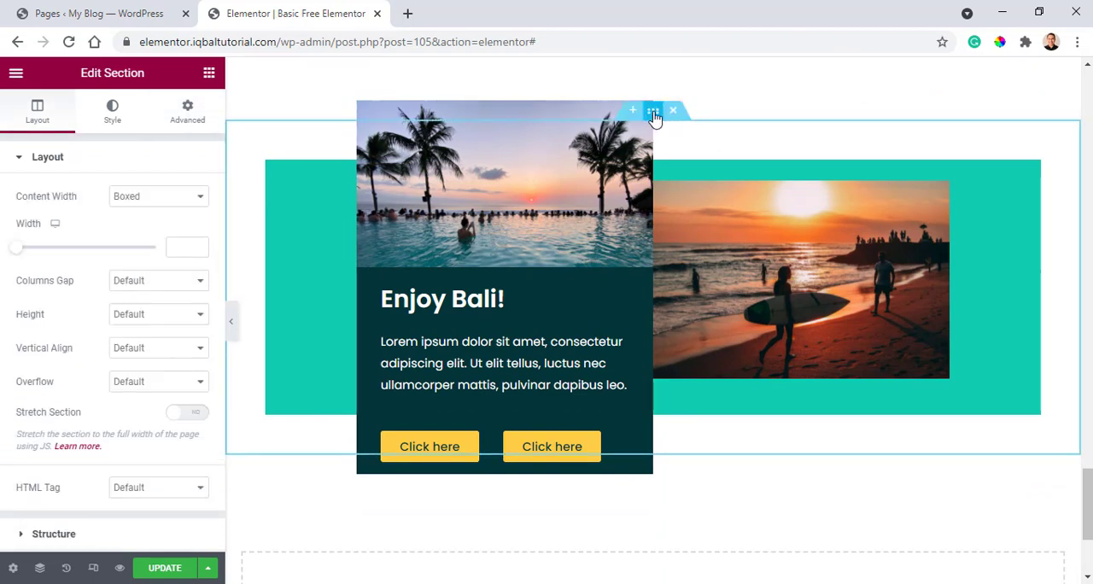
scroll(656, 114, up, 7)
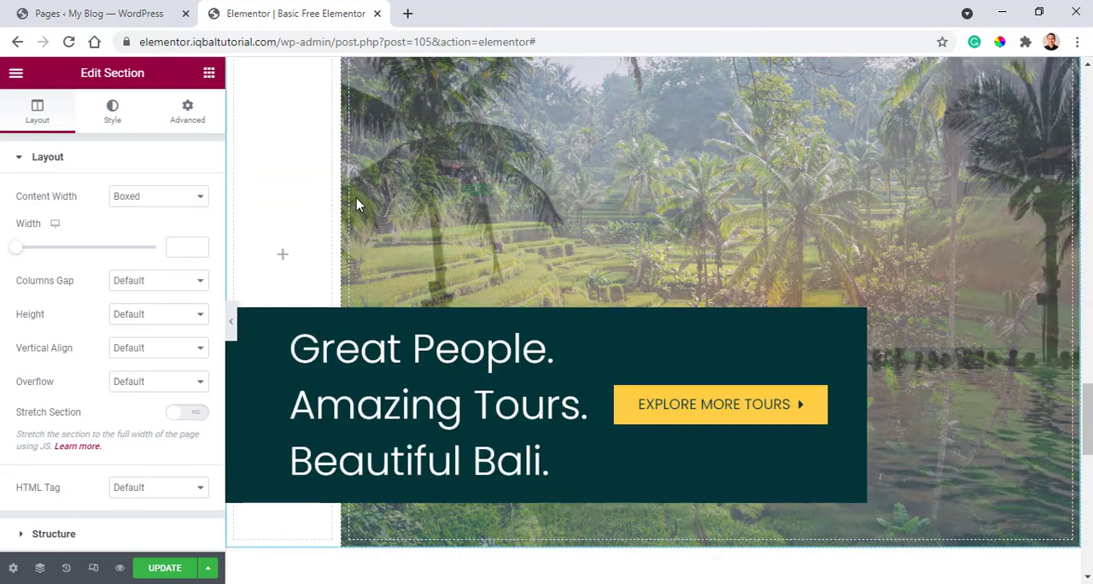
scroll(615, 303, down, 8)
scroll(636, 171, up, 1)
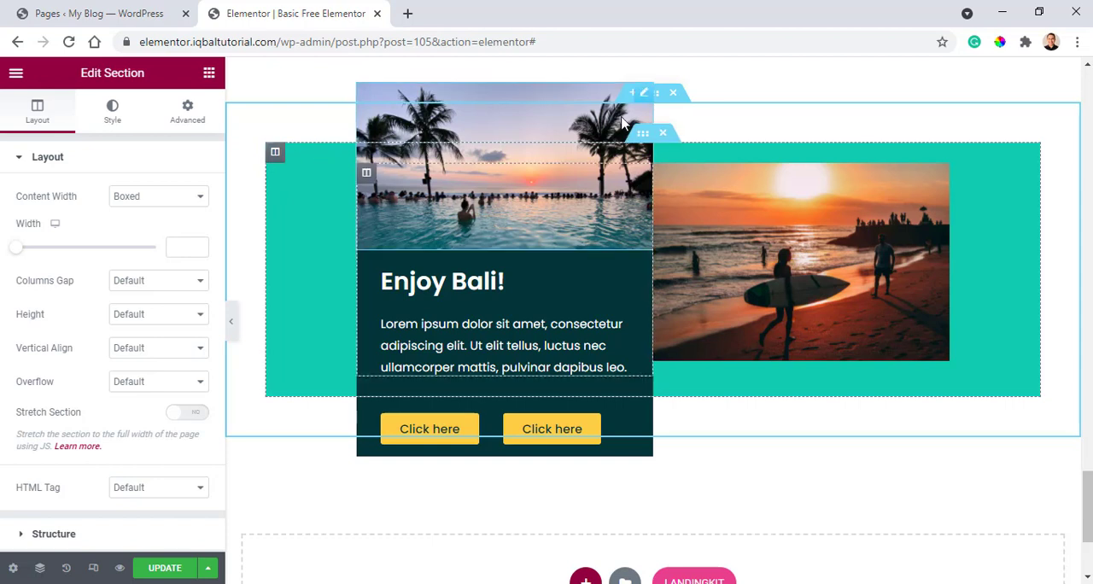
click(275, 154)
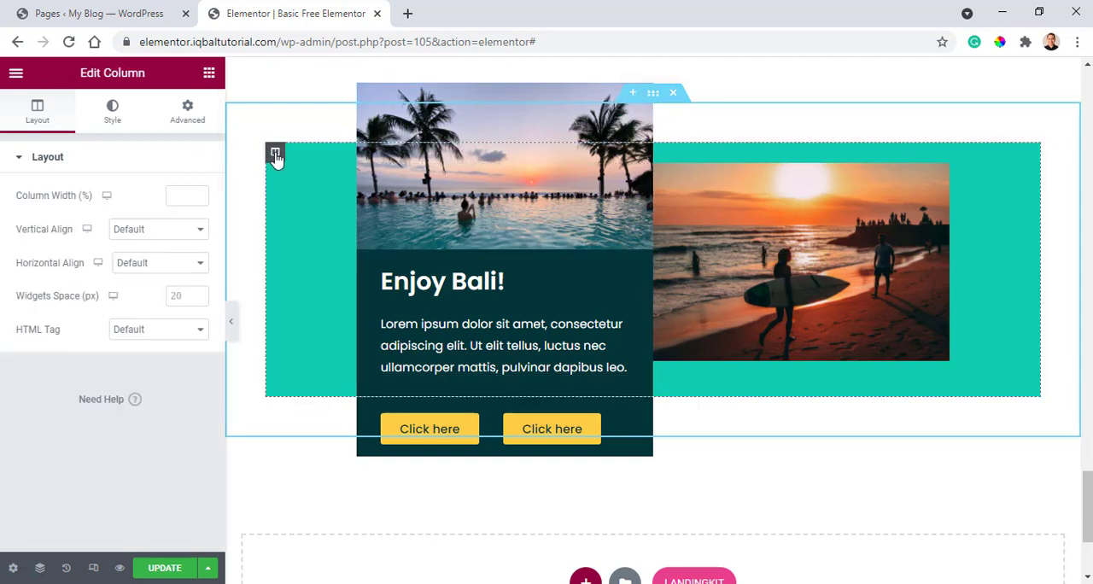
click(190, 115)
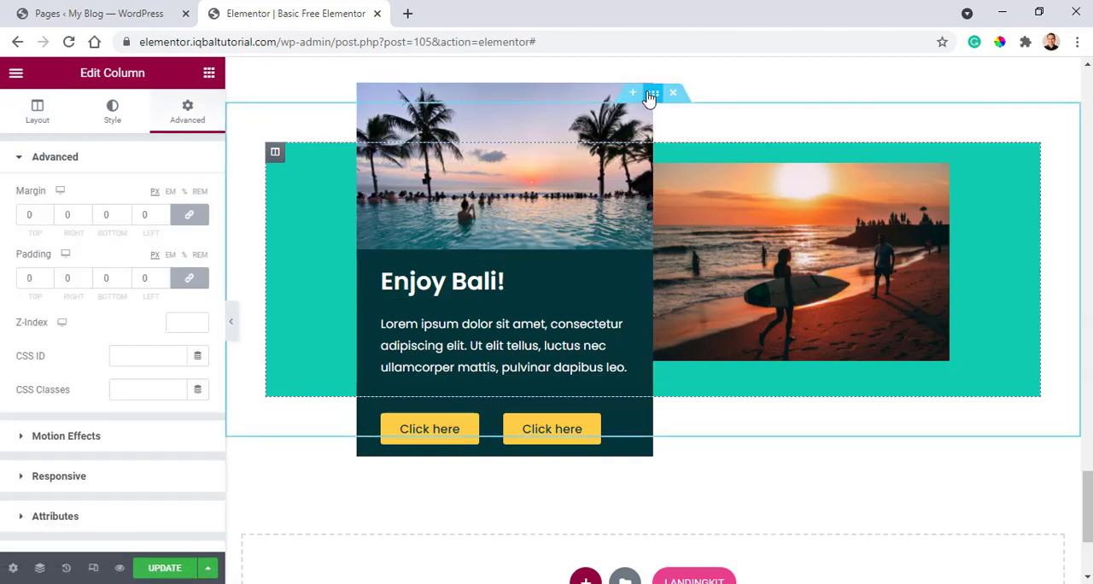
click(652, 100)
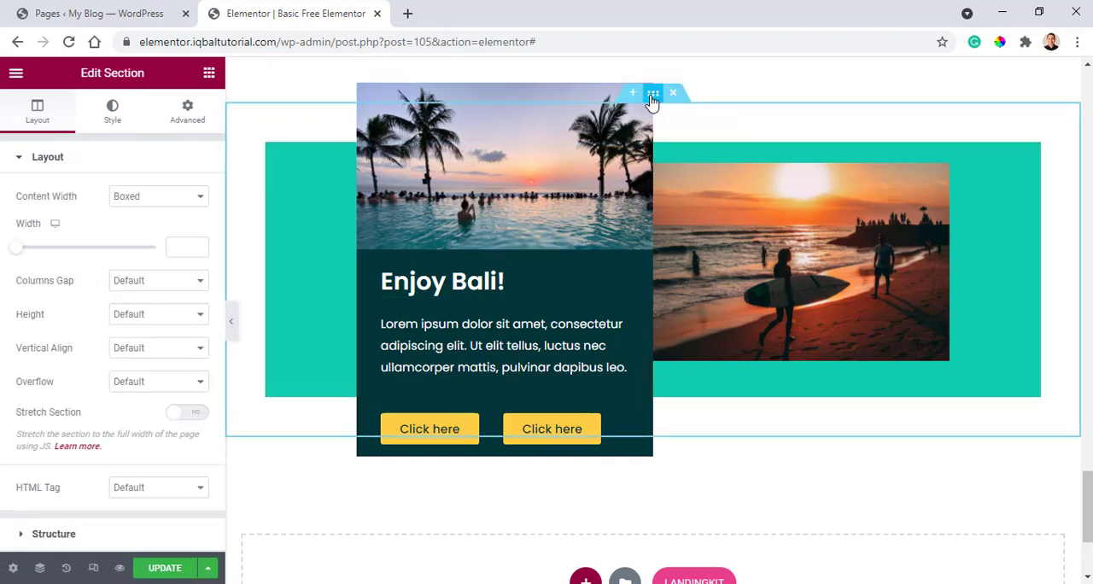
click(190, 114)
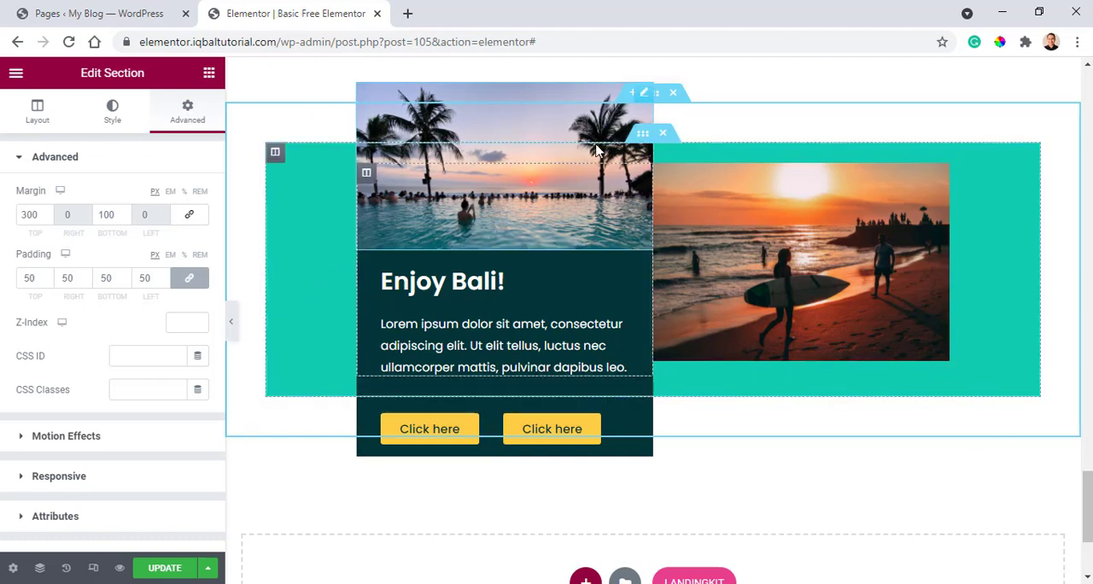
Examine the background colour of the outer teal column around the "Enjoy Bali!" card.
click(275, 153)
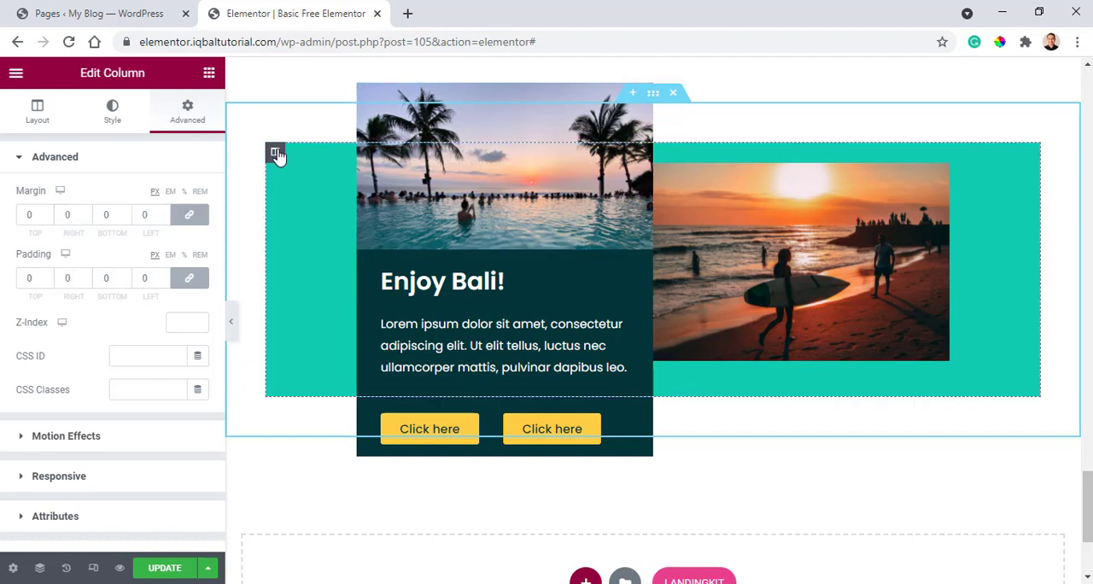
click(116, 123)
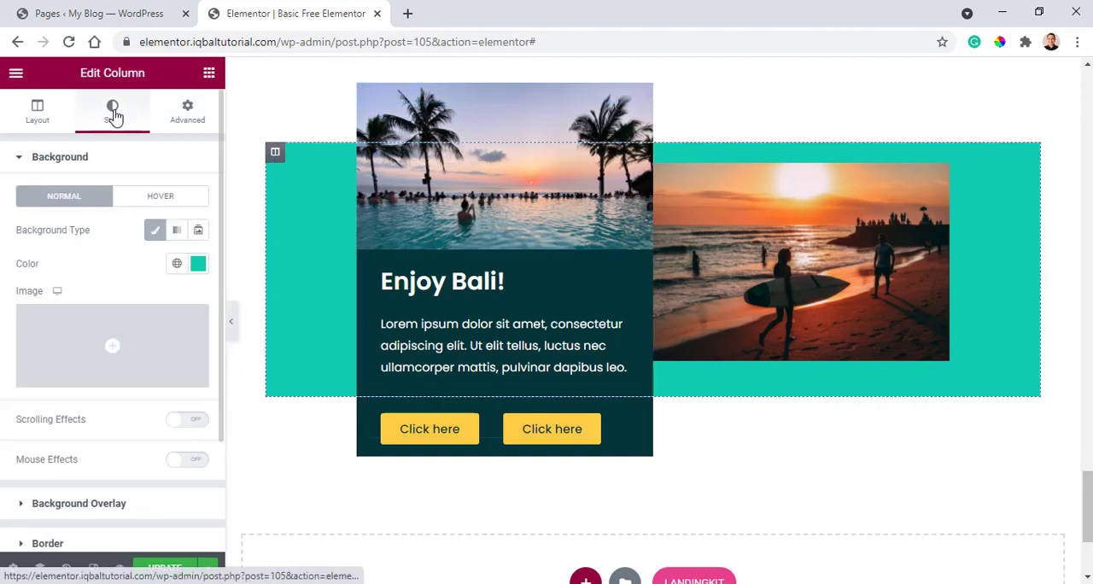
click(198, 268)
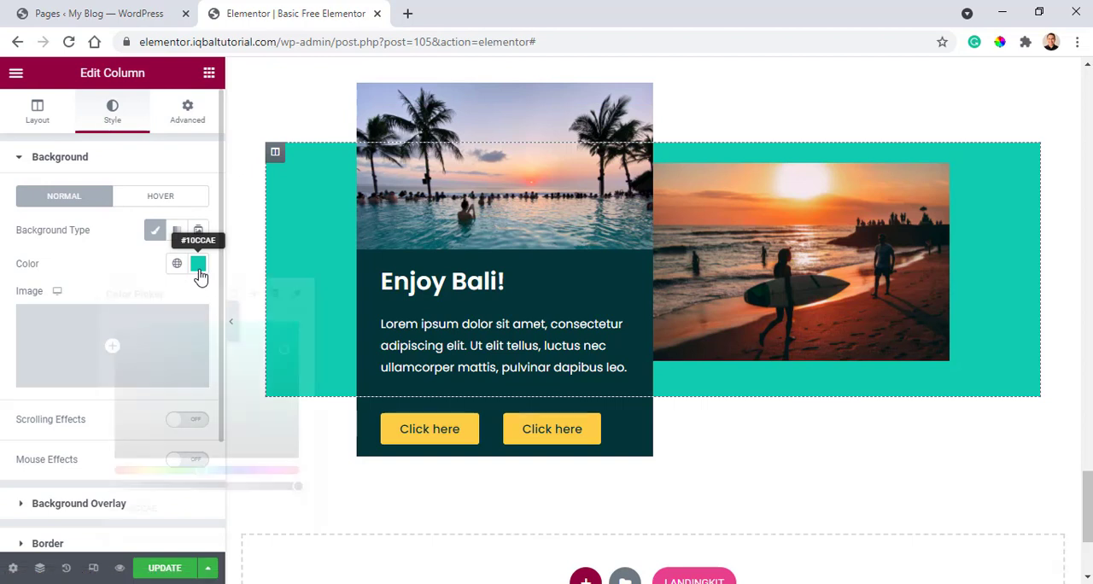
click(97, 271)
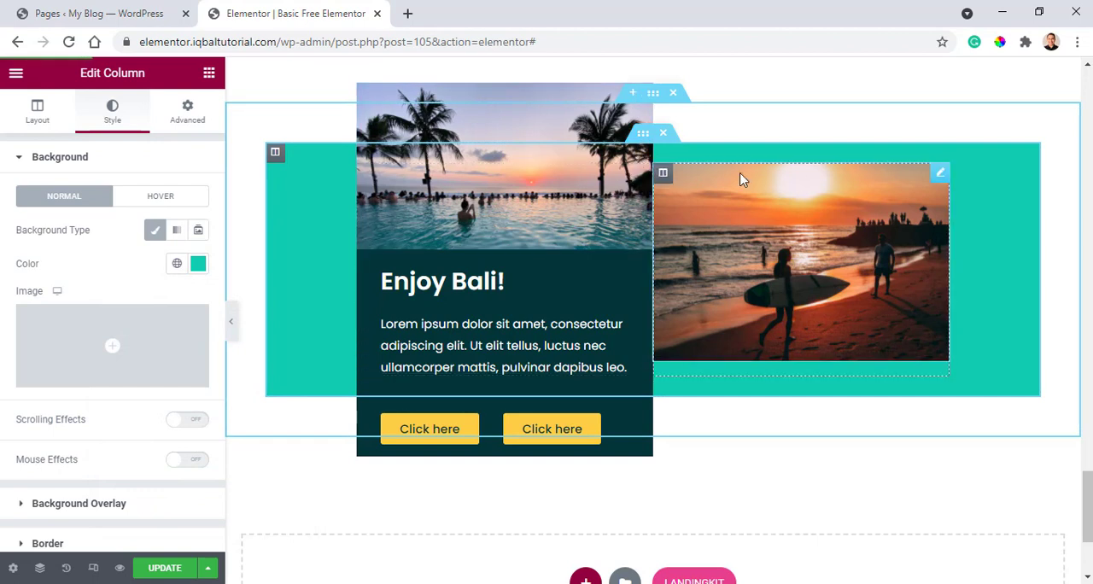
Examine the layout settings of the inner section and of the "Enjoy Bali!" card column inside the teal area.
click(644, 135)
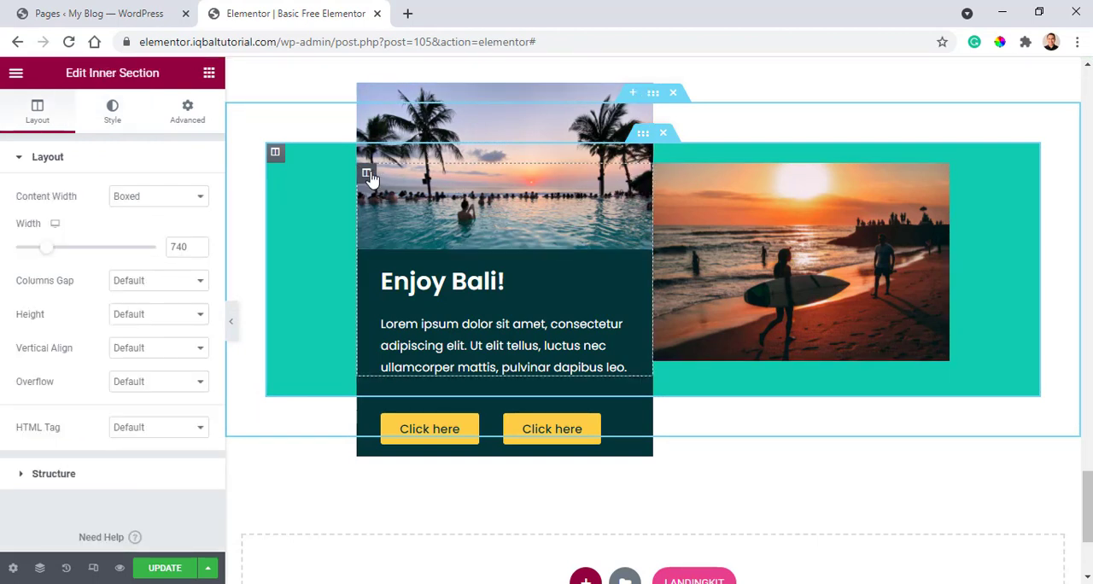
click(367, 173)
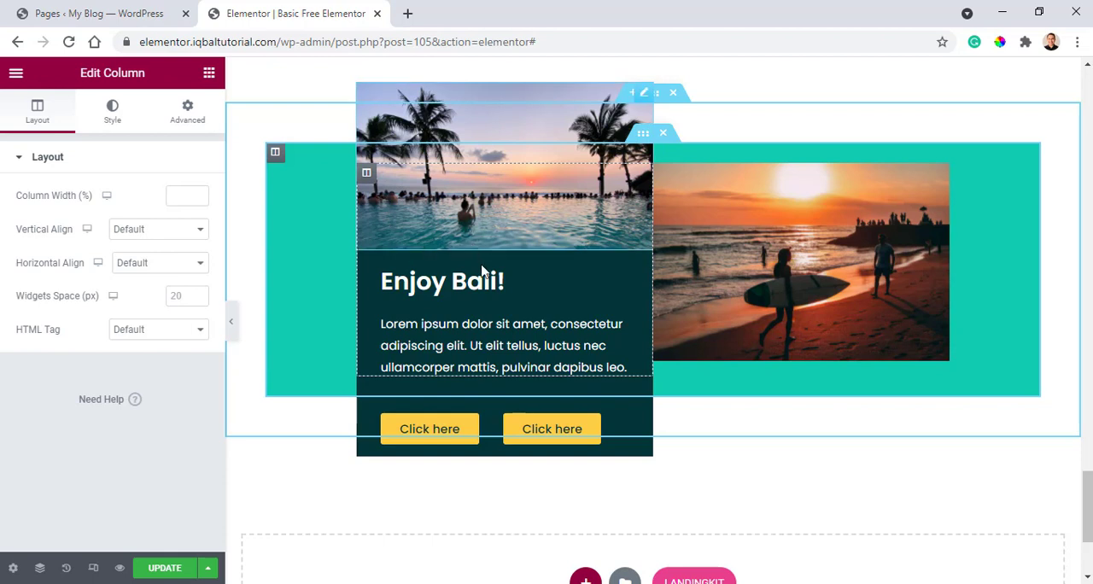
scroll(498, 249, up, 1)
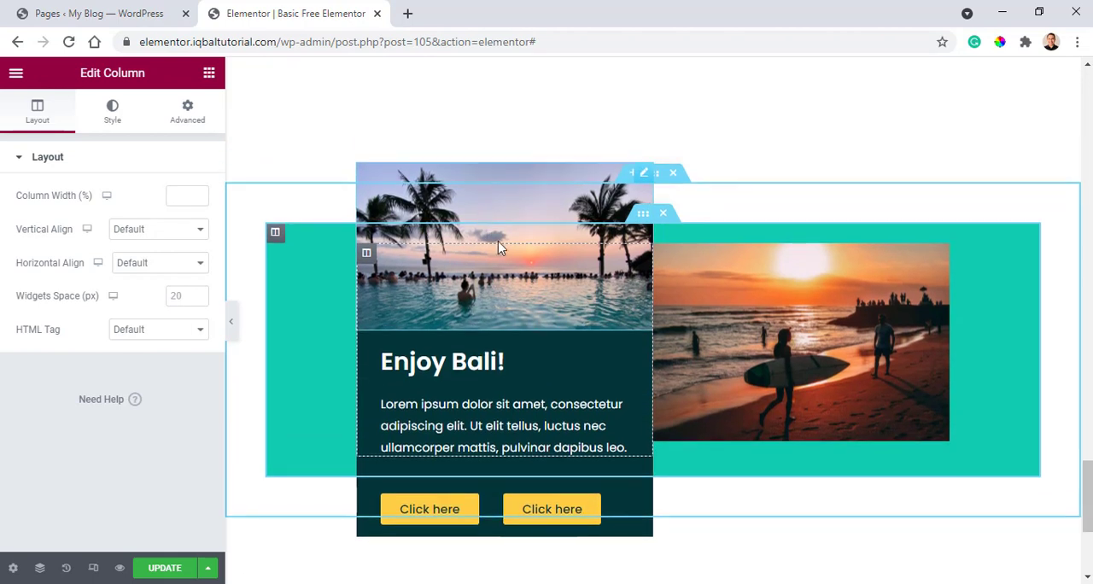
scroll(579, 262, down, 1)
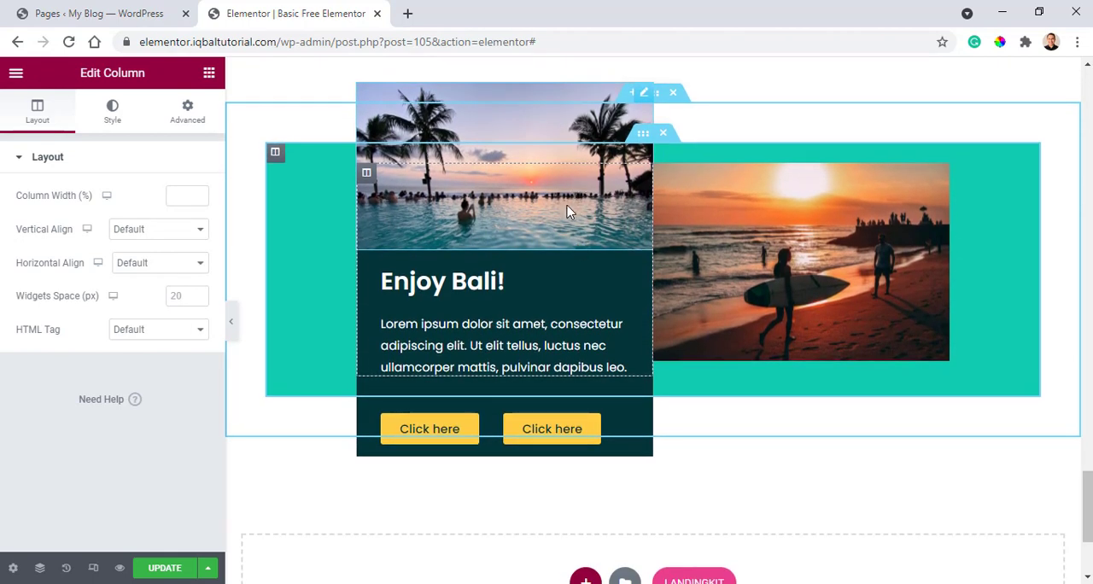
scroll(567, 211, down, 1)
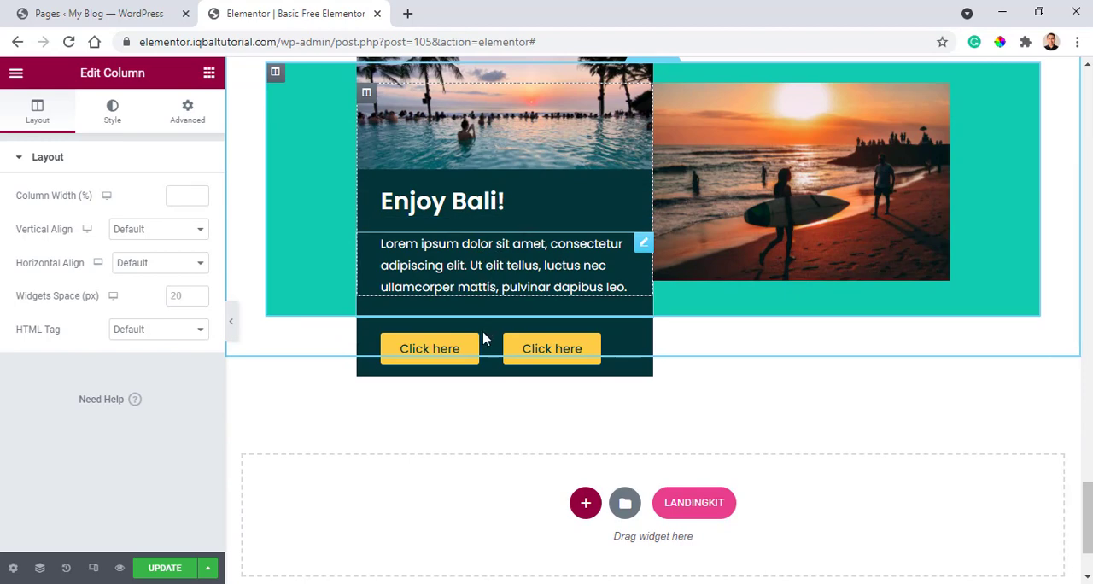
scroll(384, 268, up, 2)
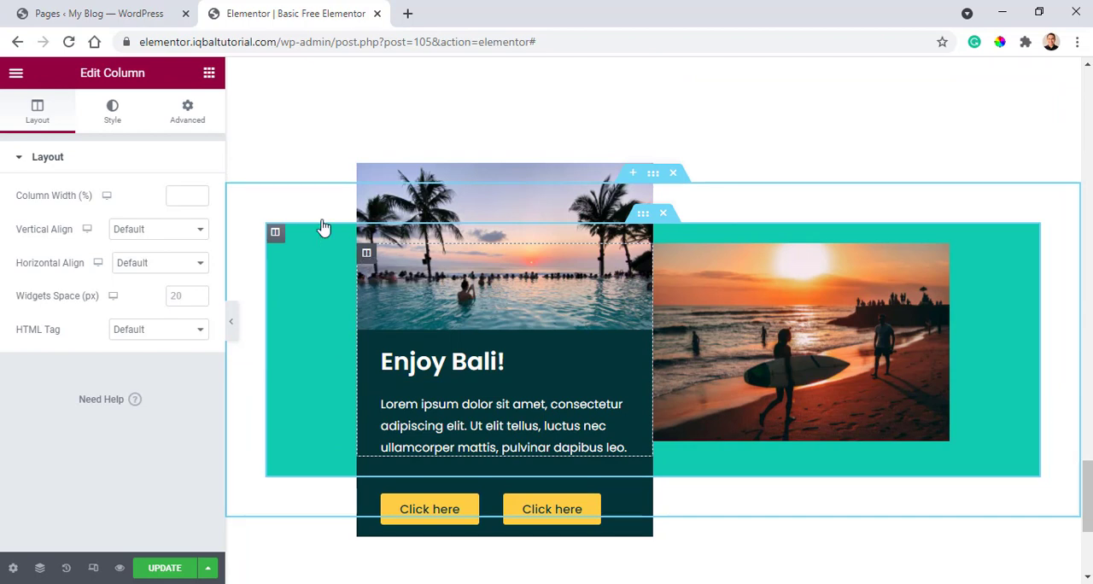
Try top and bottom margins of 0 on the "Enjoy Bali!" card column and undo both changes.
click(187, 111)
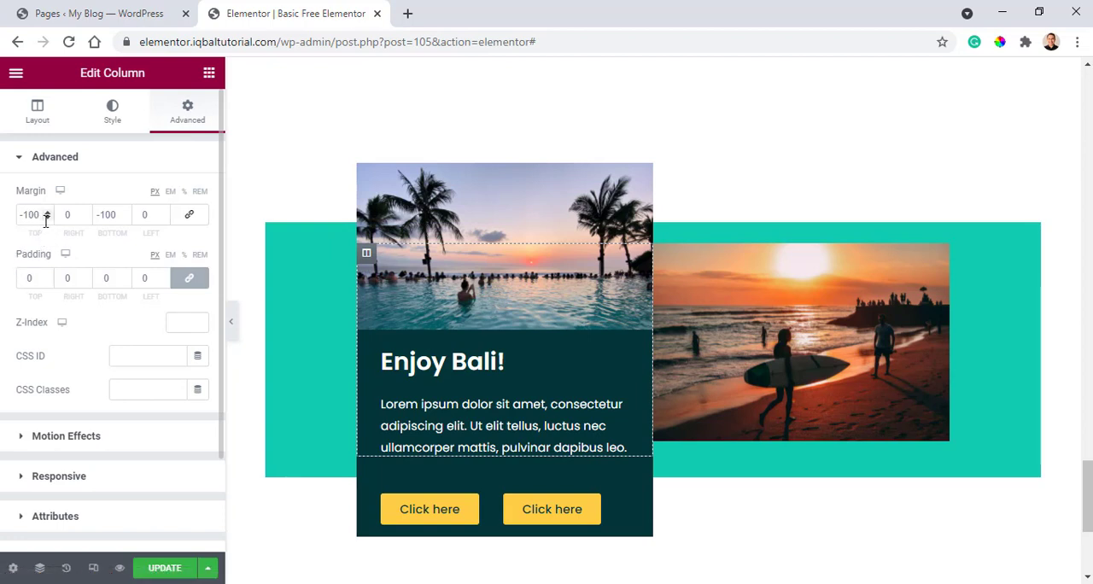
drag(43, 217, 2, 220)
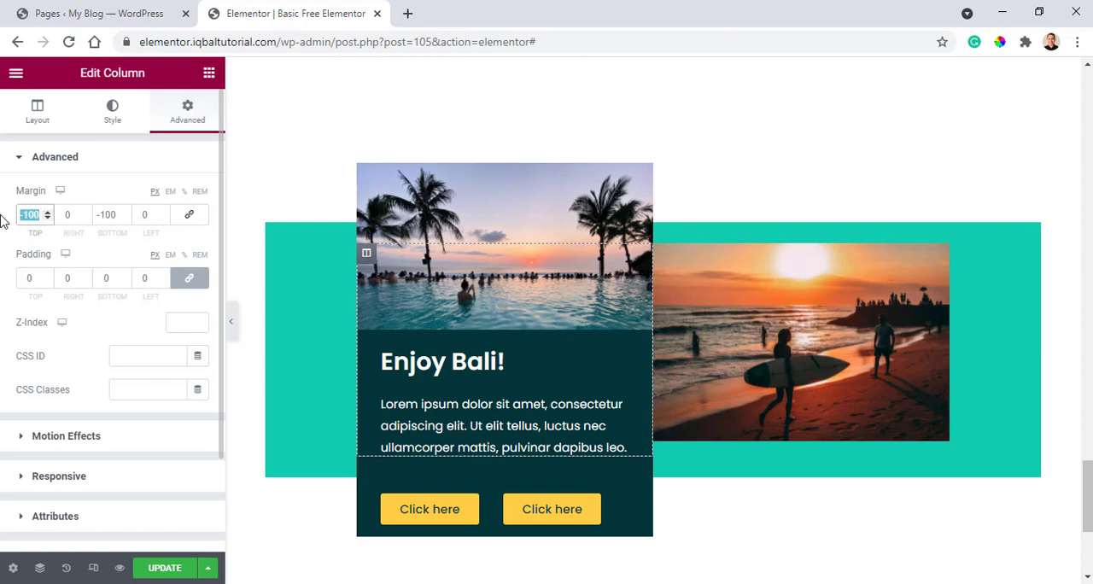
text(0)
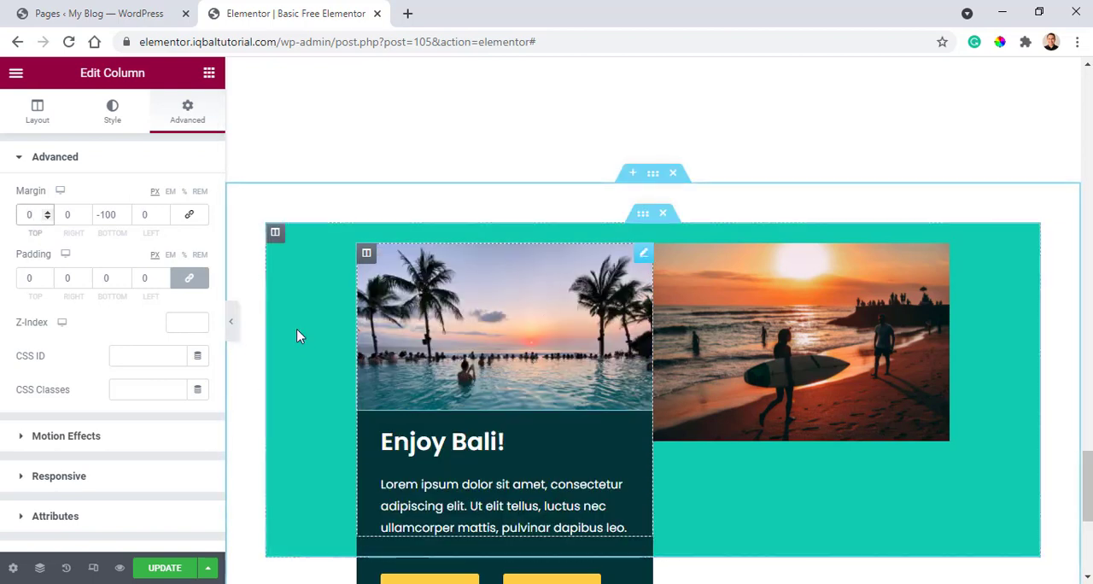
drag(118, 215, 89, 214)
text(0)
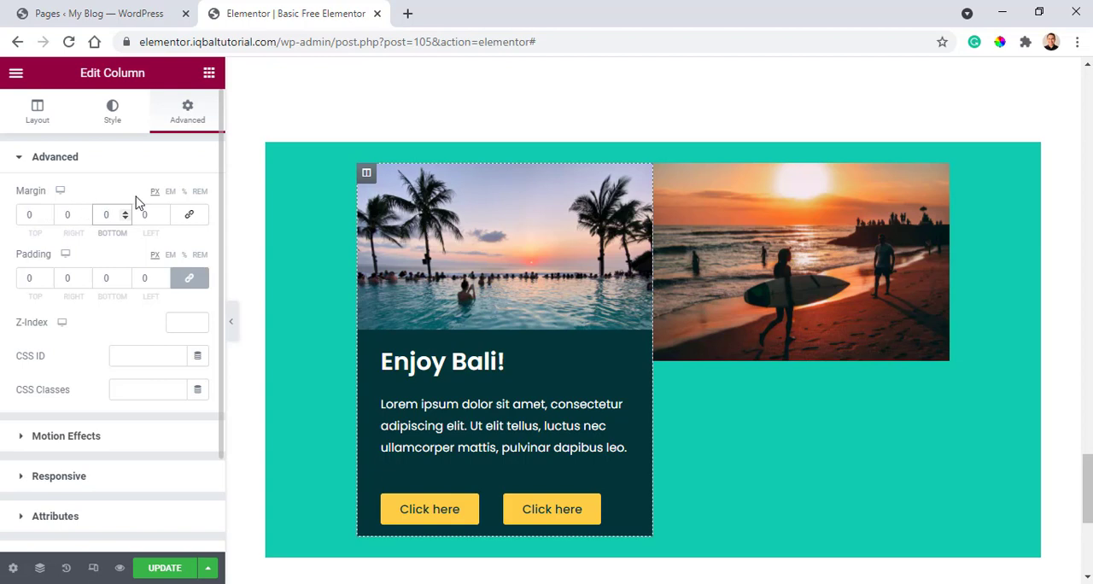
key(ctrl+z)
key(ctrl+z)
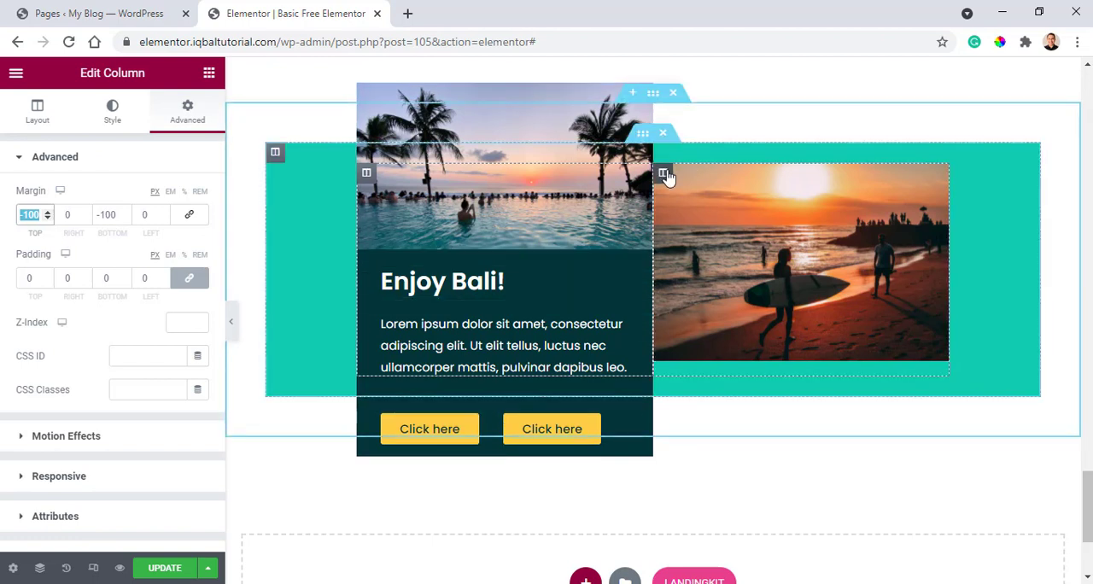
Examine the surfer-photo column's style settings and its image widget's content and style settings, undoing any accidental image move.
click(665, 175)
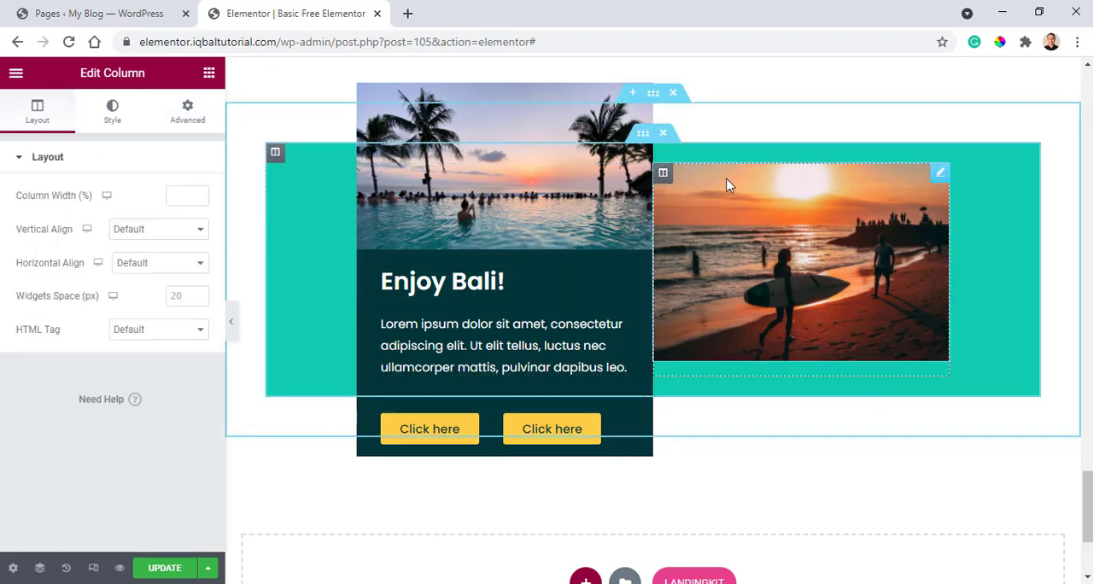
click(112, 117)
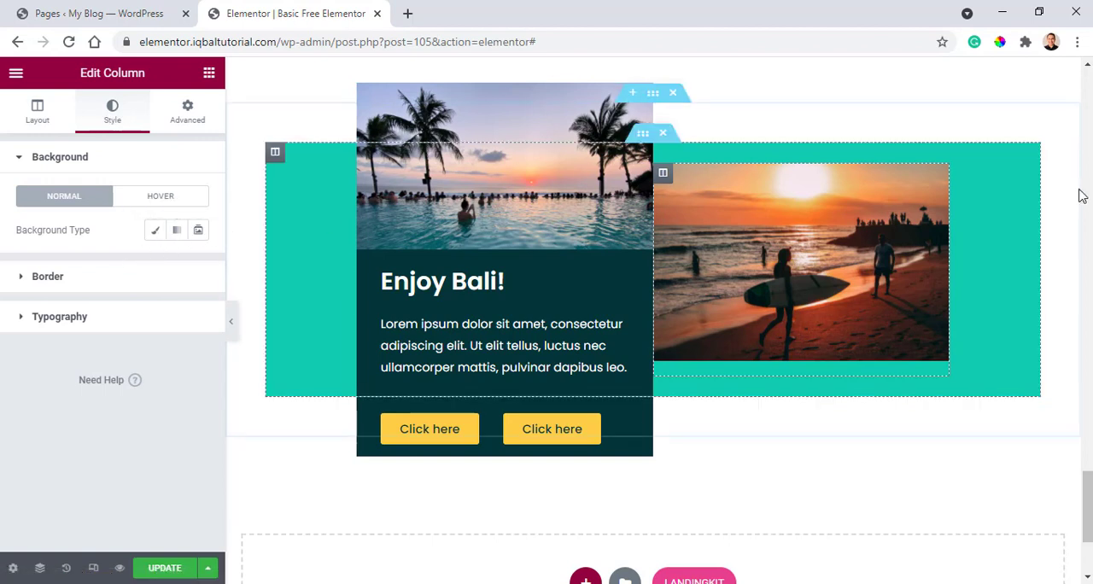
click(940, 176)
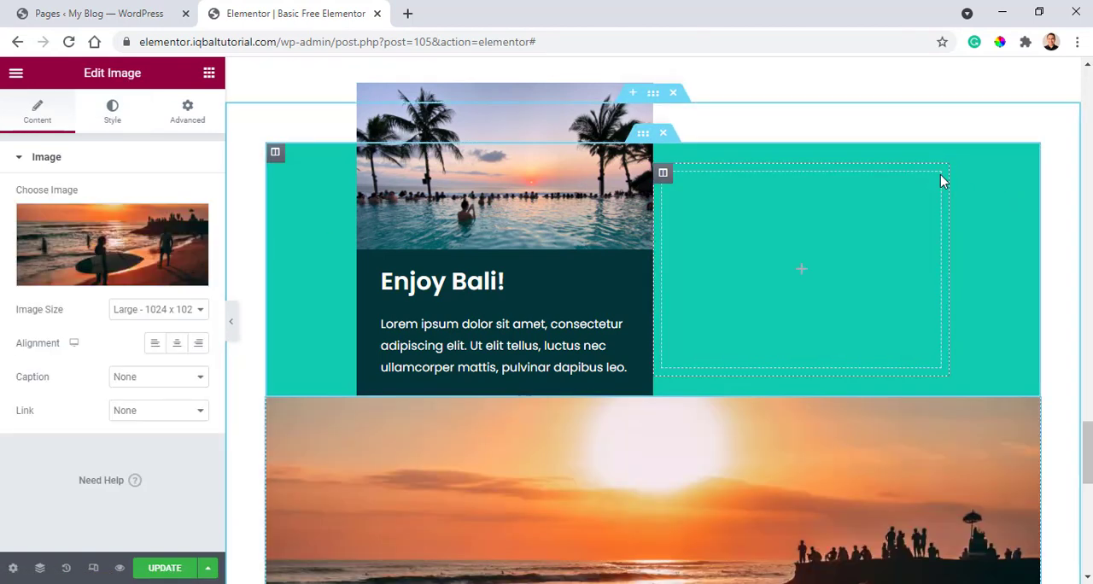
key(ctrl+z)
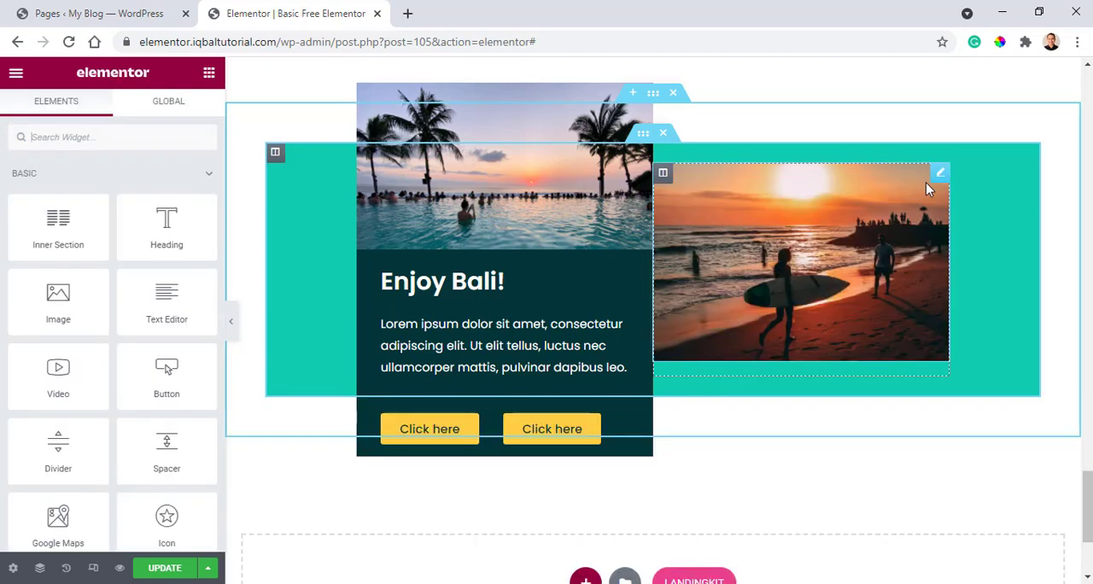
click(938, 178)
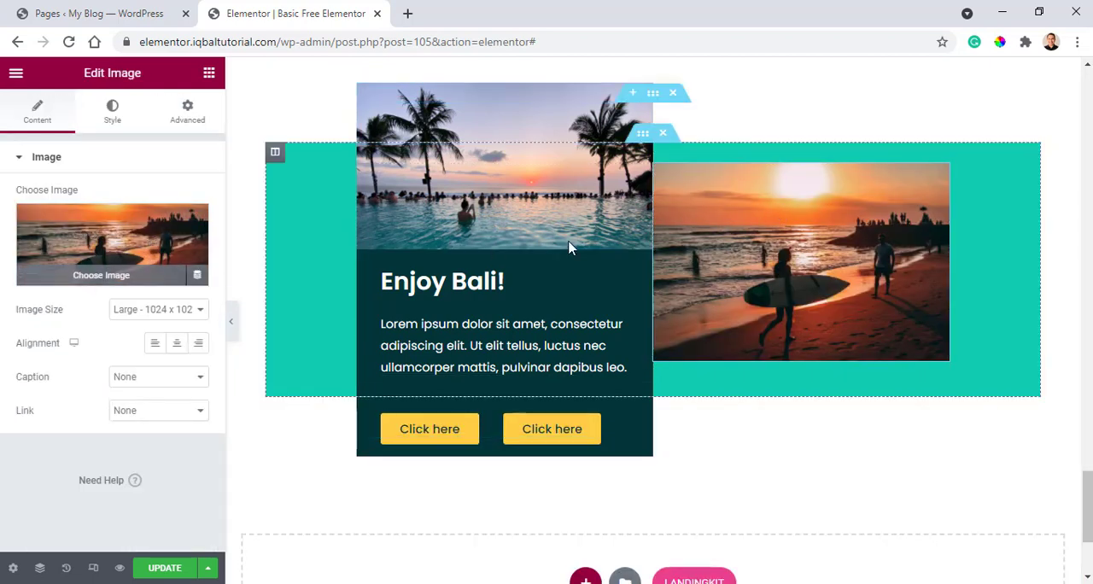
click(204, 116)
click(122, 113)
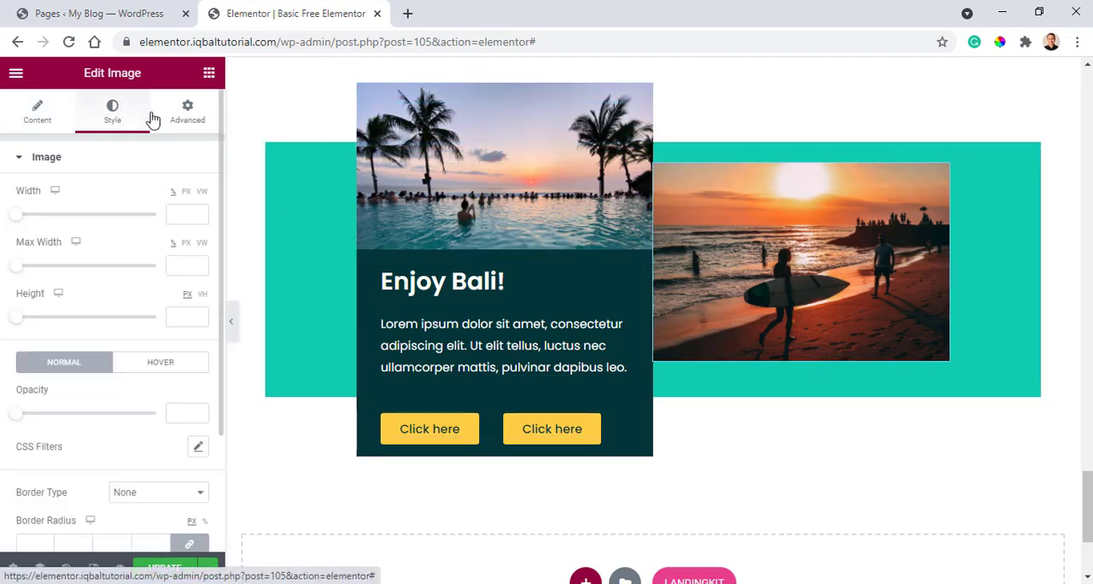
Examine the layout settings of the "Enjoy Bali!" inner section and return to the "Discover The Secrets Of Bali" hero.
click(643, 137)
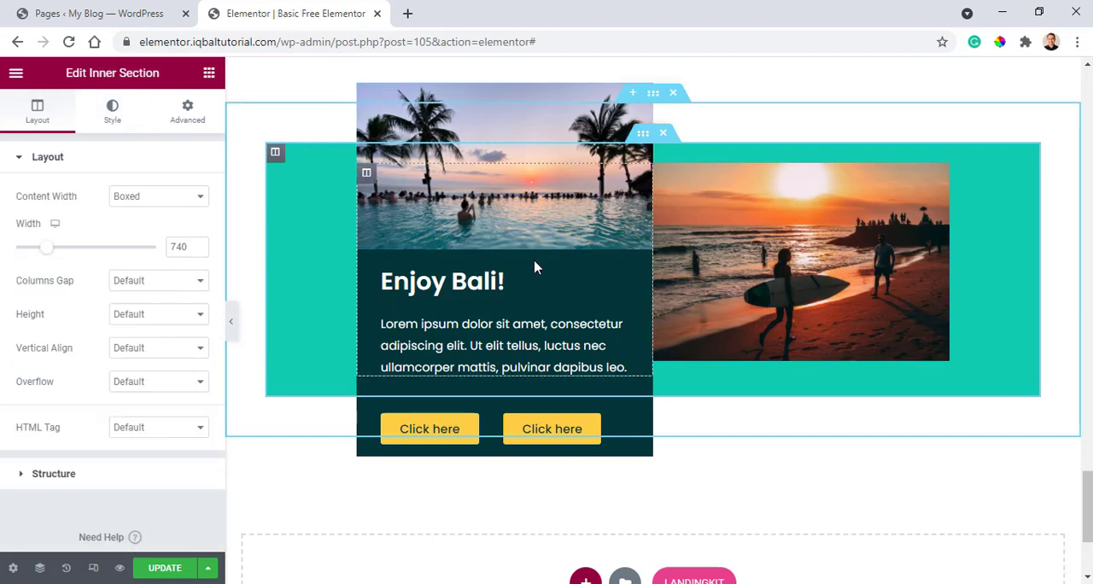
scroll(535, 261, up, 1)
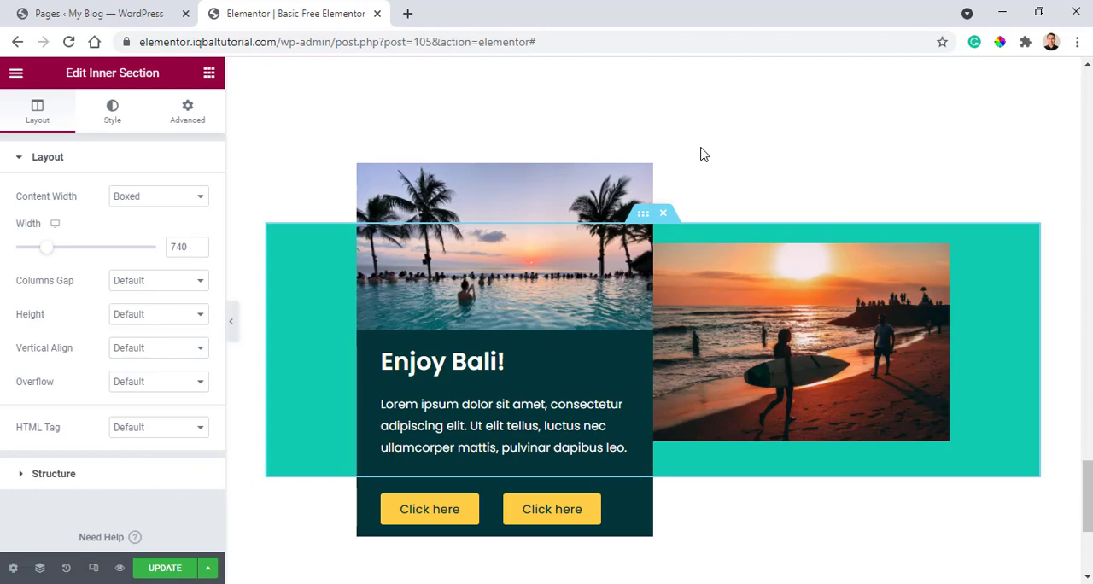
scroll(702, 154, up, 1)
scroll(702, 155, down, 2)
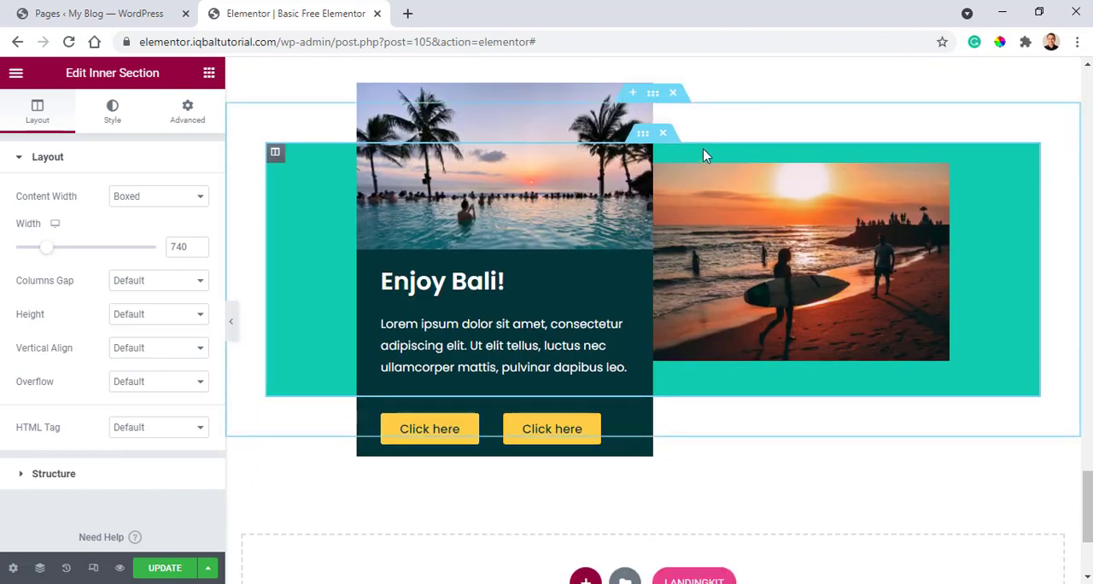
scroll(758, 162, up, 7)
scroll(759, 236, up, 10)
scroll(759, 240, up, 10)
scroll(757, 240, up, 5)
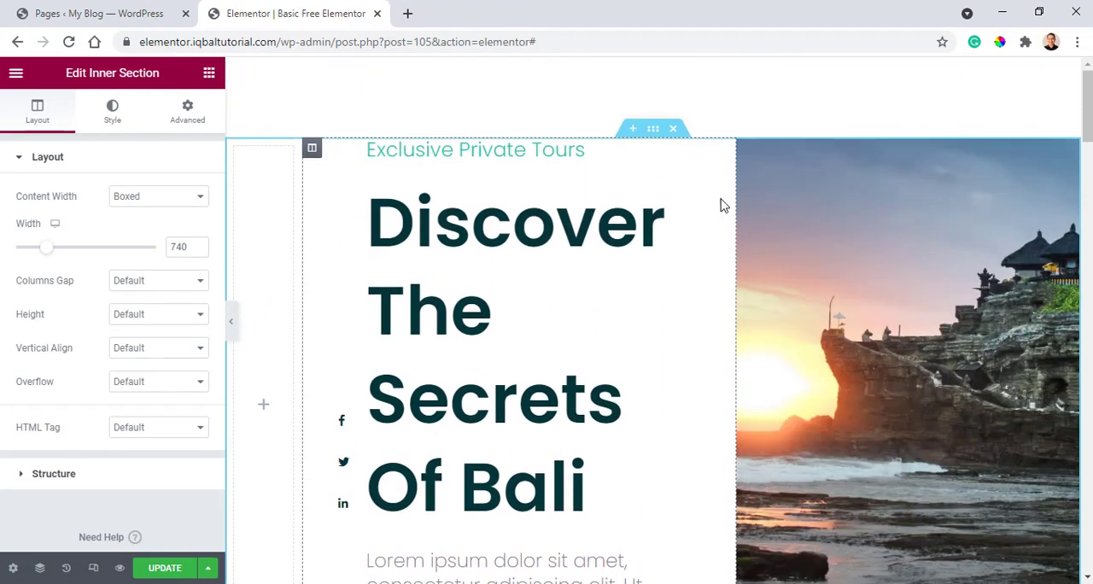